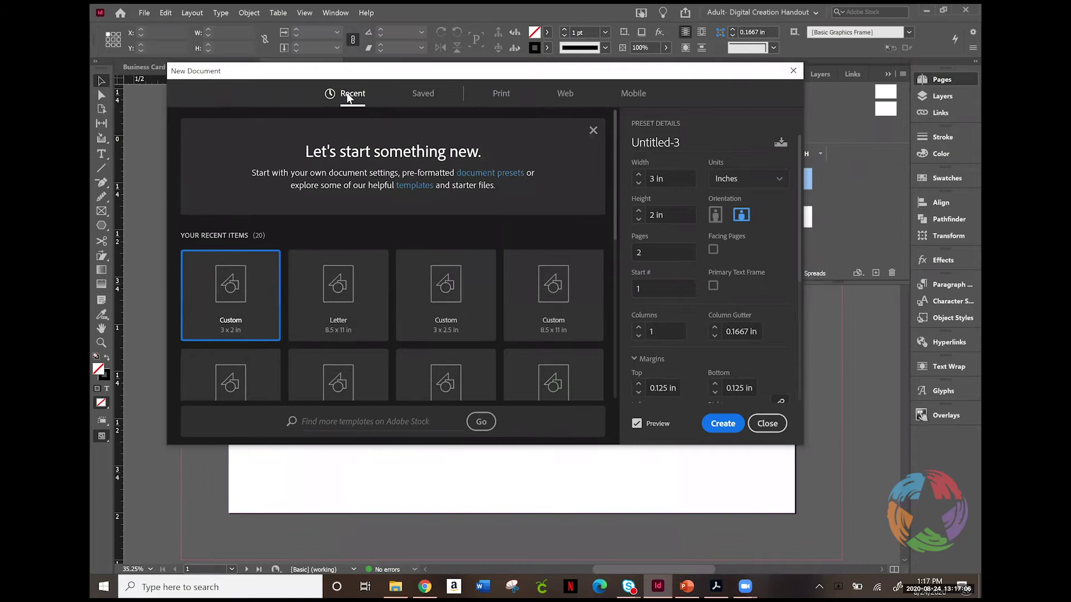
Step: Choose the US Business Card print preset (3.5 × 2 in, landscape) for the new document
{"action": "left_click", "coordinate": [424, 95]}
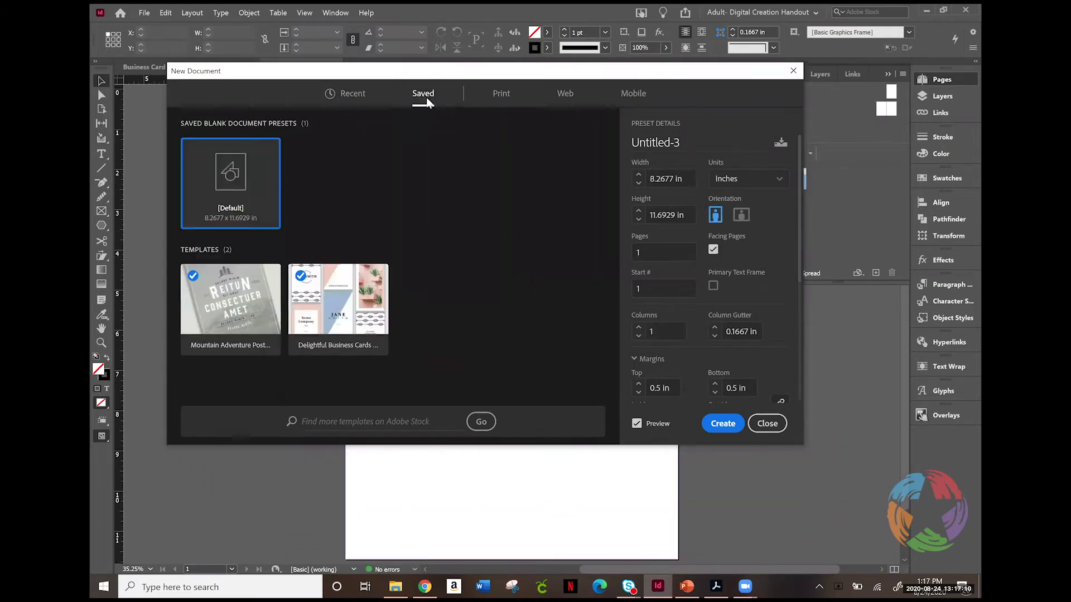
{"action": "left_click", "coordinate": [501, 95]}
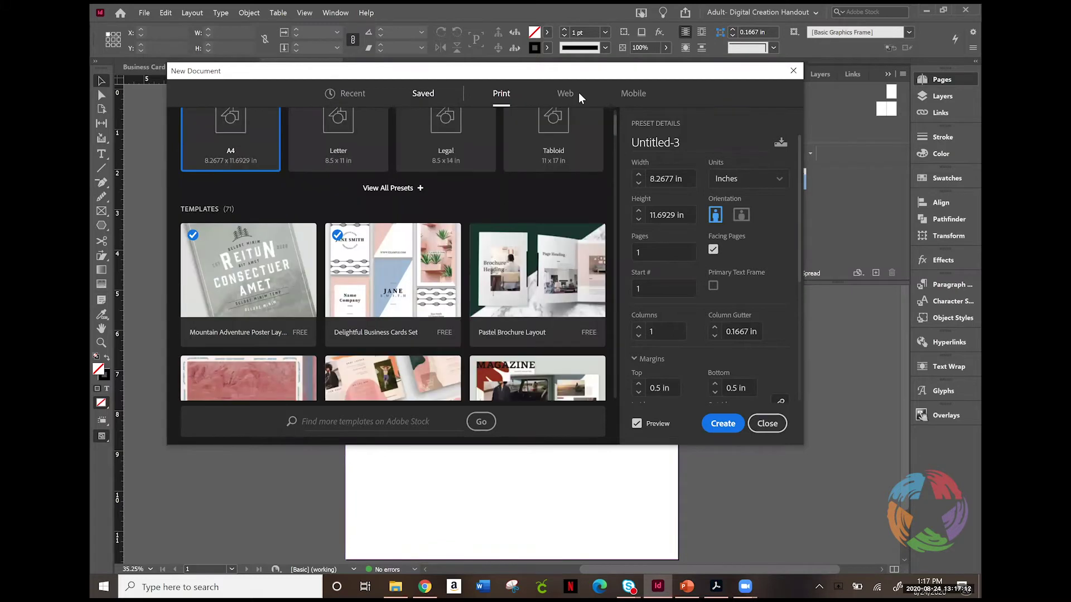
{"action": "left_click", "coordinate": [629, 95]}
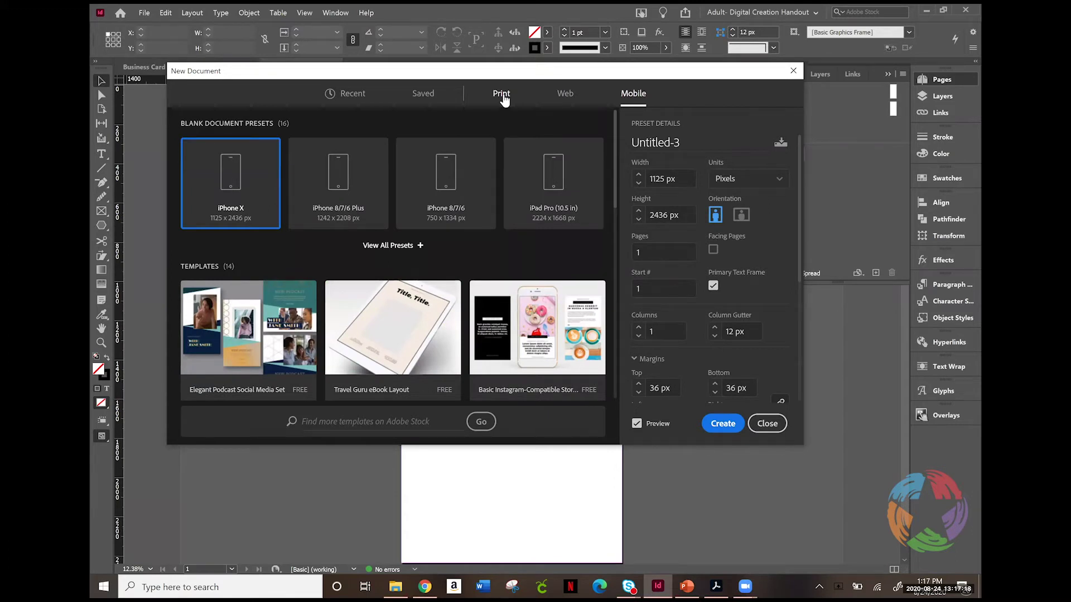
{"action": "left_click", "coordinate": [502, 95]}
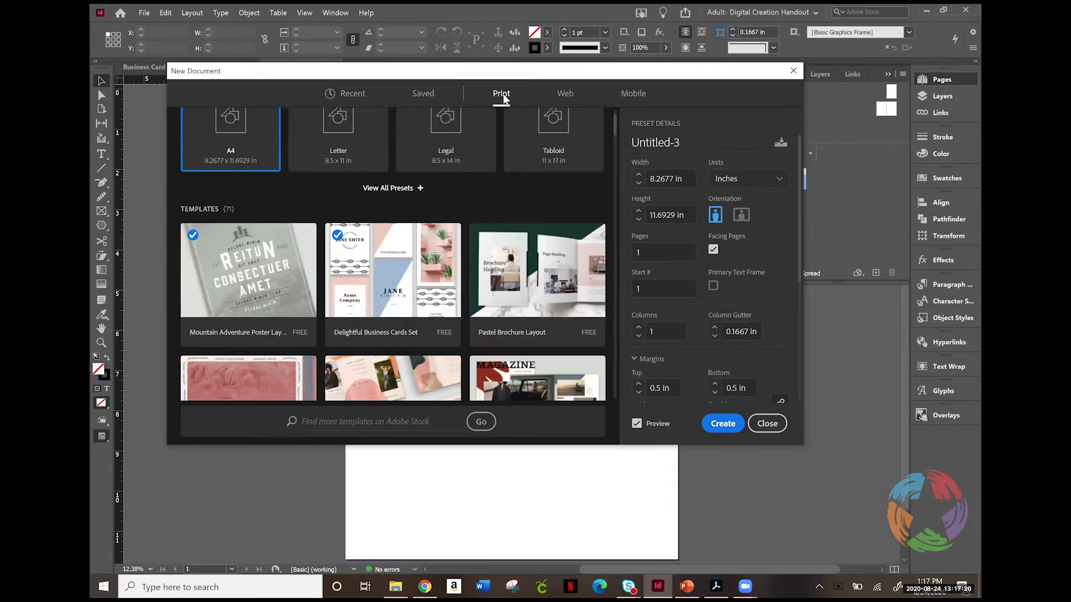
{"action": "left_click", "coordinate": [409, 190]}
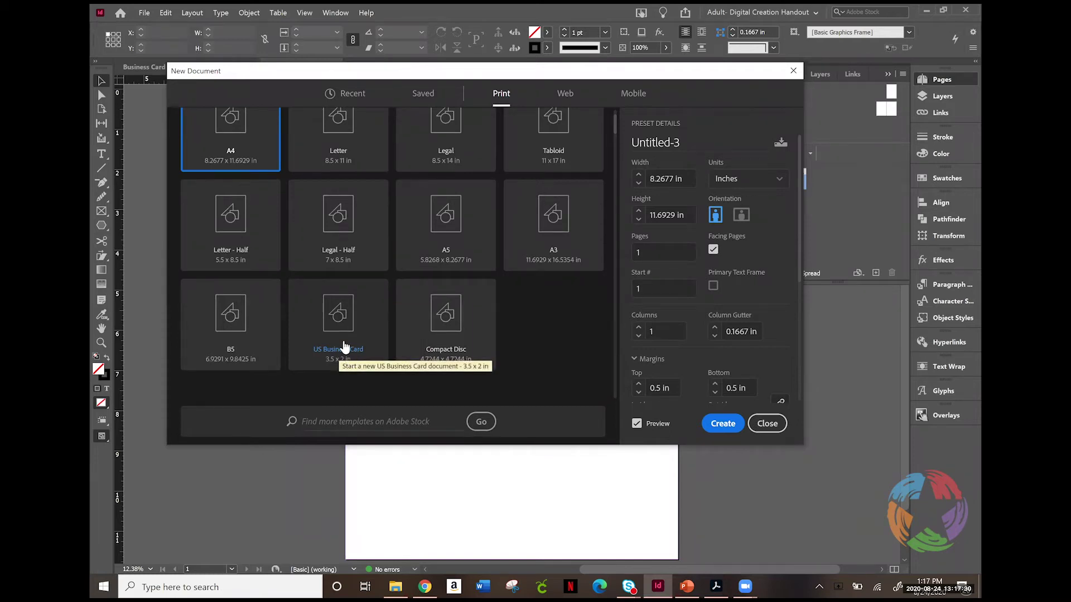
{"action": "left_click", "coordinate": [344, 348]}
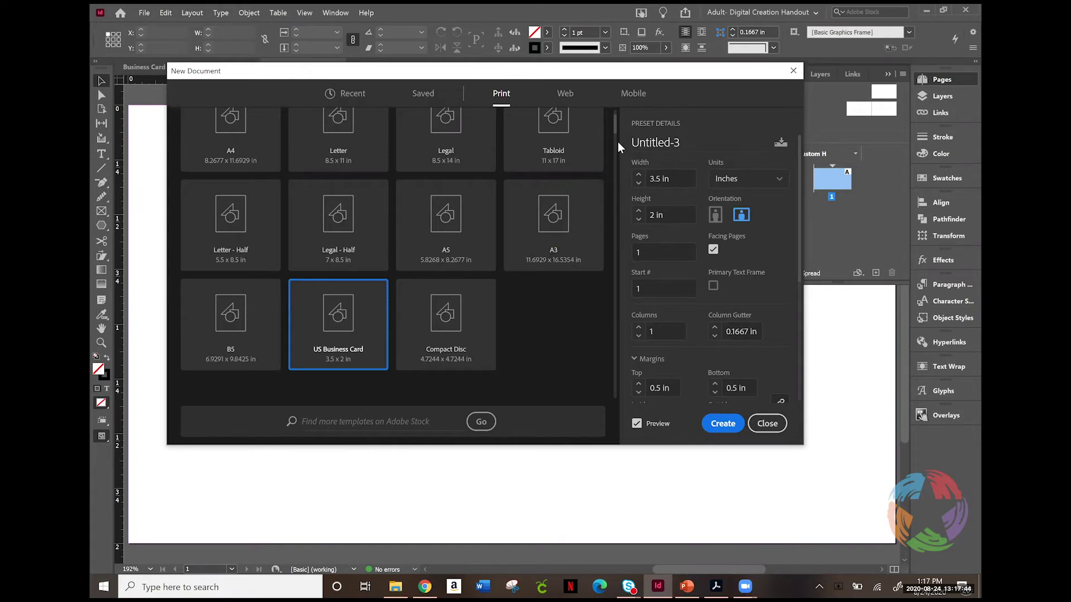
Step: Name the new document 'Business Card'
{"action": "triple_click", "coordinate": [675, 141]}
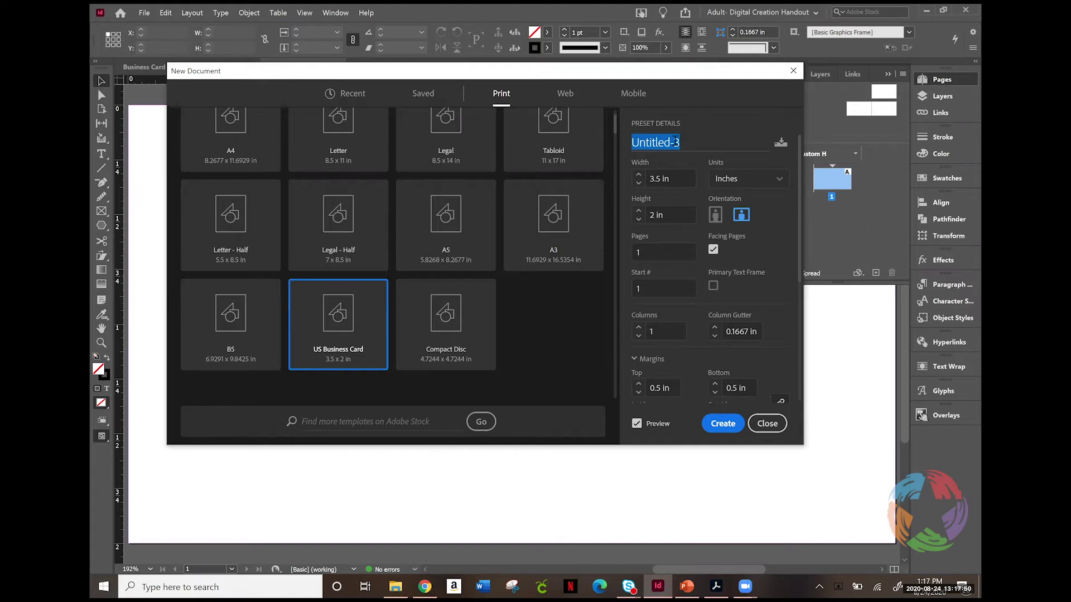
{"action": "type", "text": "CB"}
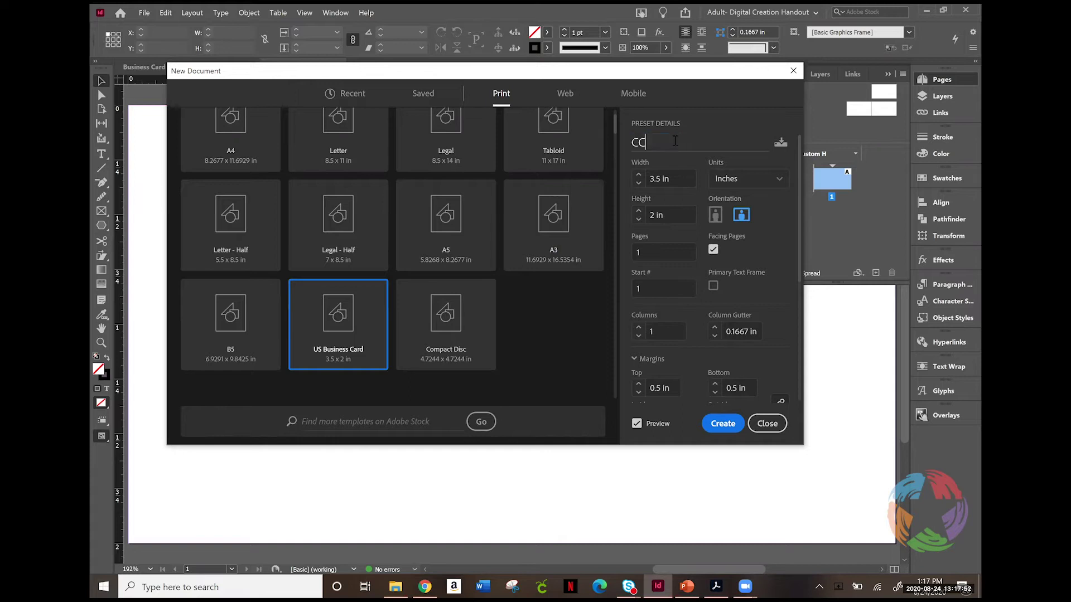
{"action": "key", "text": "BackSpace"}
{"action": "key", "text": "BackSpace"}
{"action": "type", "text": "Business Card"}
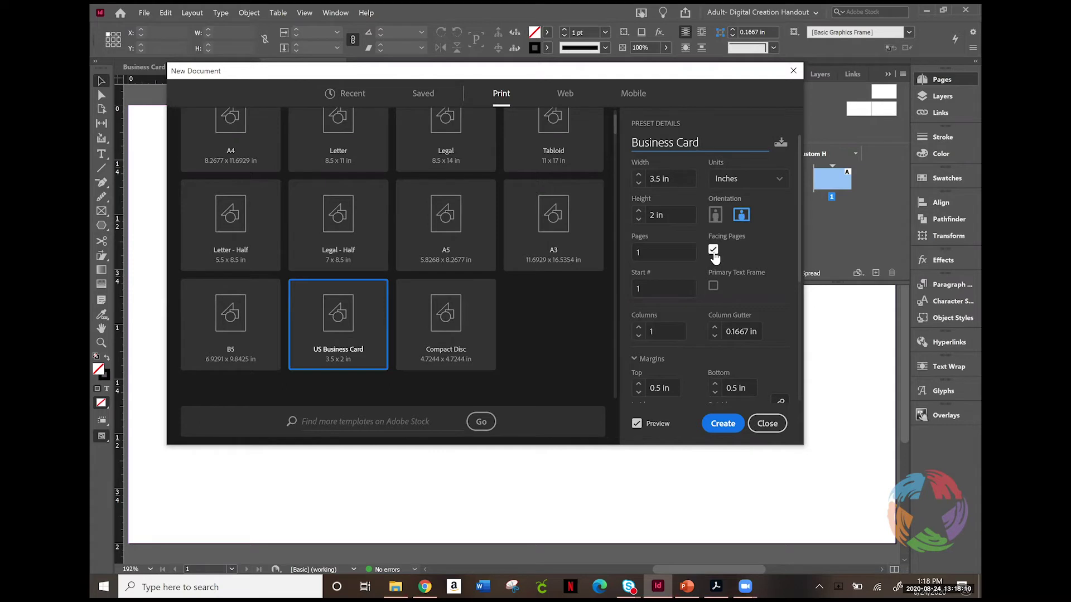
Step: Set the page count to 2 with Facing Pages turned off
{"action": "left_click", "coordinate": [713, 253]}
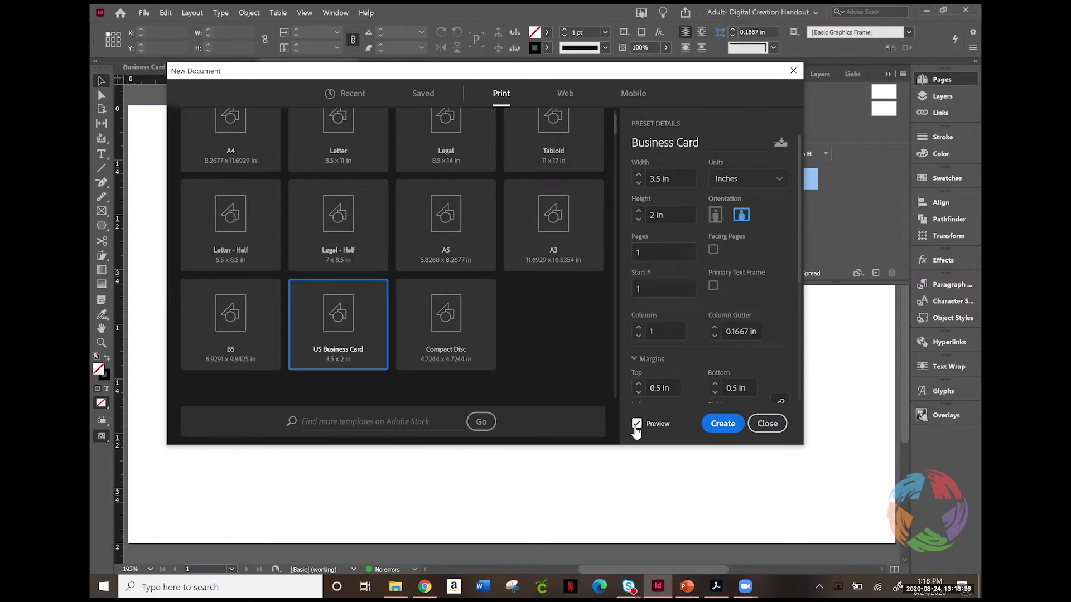
{"action": "left_click", "coordinate": [713, 249]}
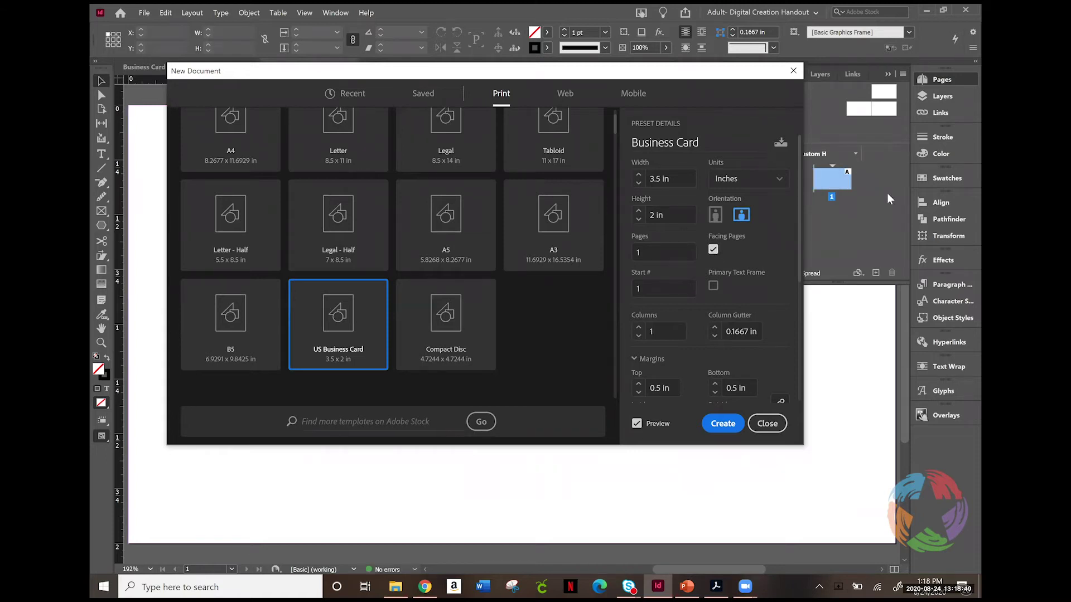
{"action": "double_click", "coordinate": [648, 252]}
{"action": "type", "text": "2"}
{"action": "left_click_drag", "start_coordinate": [690, 82], "coordinate": [652, 78]}
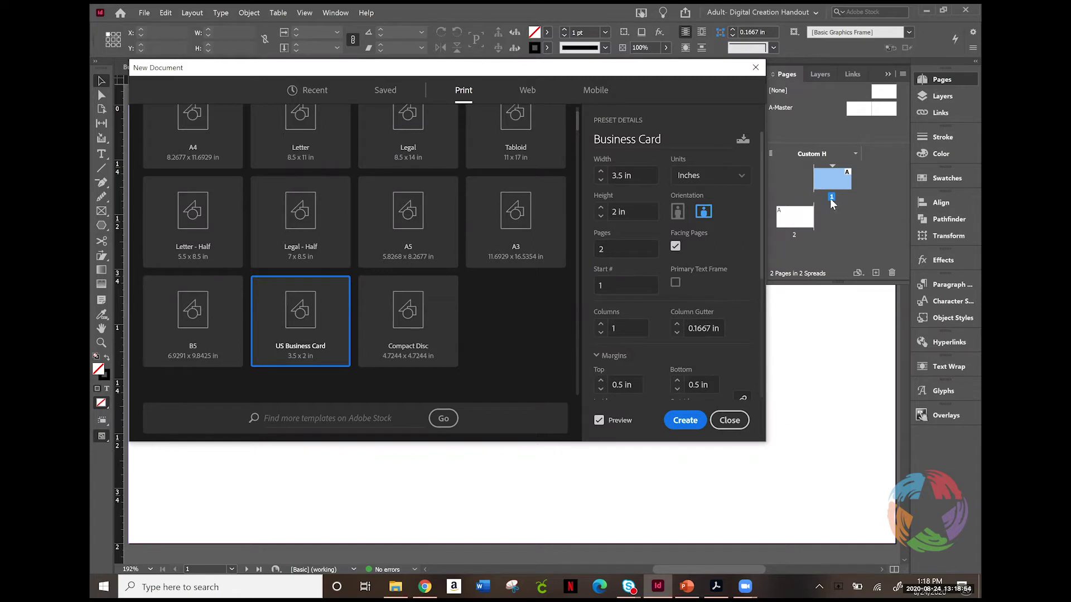
{"action": "left_click", "coordinate": [675, 246]}
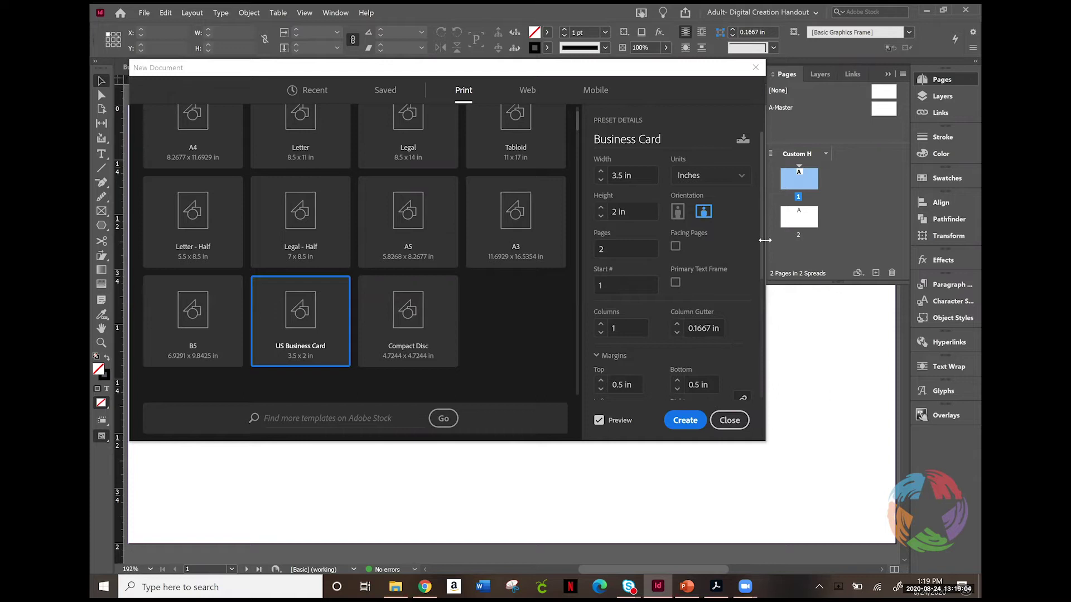
Step: Set all margins to 0.25 in and all linked bleeds to 0.25 in
{"action": "scroll", "coordinate": [763, 273], "scroll_direction": "down", "scroll_amount": 1}
{"action": "scroll", "coordinate": [763, 301], "scroll_direction": "down", "scroll_amount": 5}
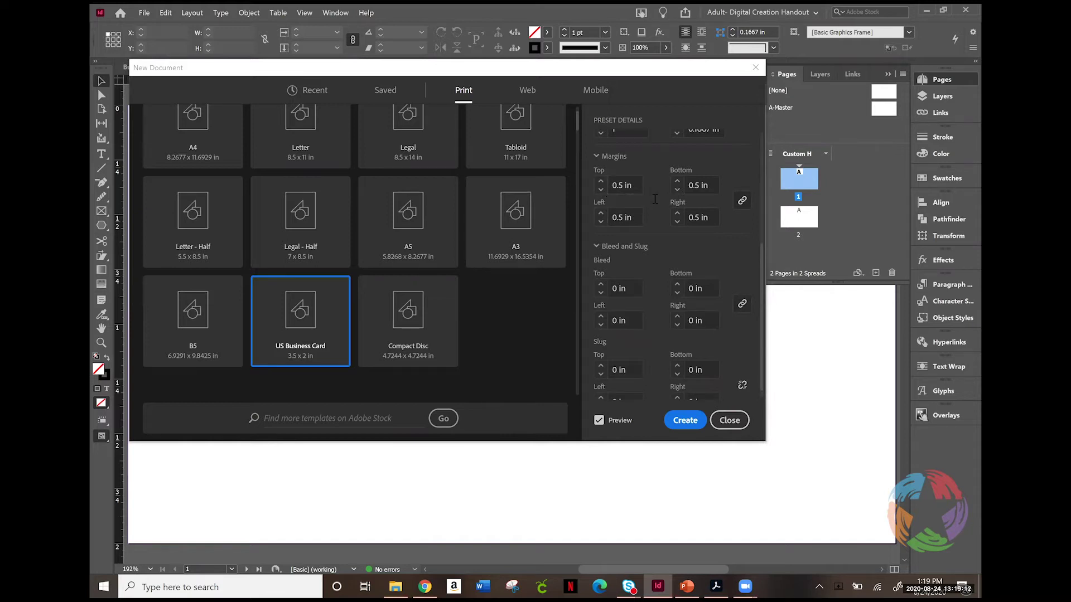
{"action": "left_click", "coordinate": [601, 189]}
{"action": "left_click", "coordinate": [743, 304]}
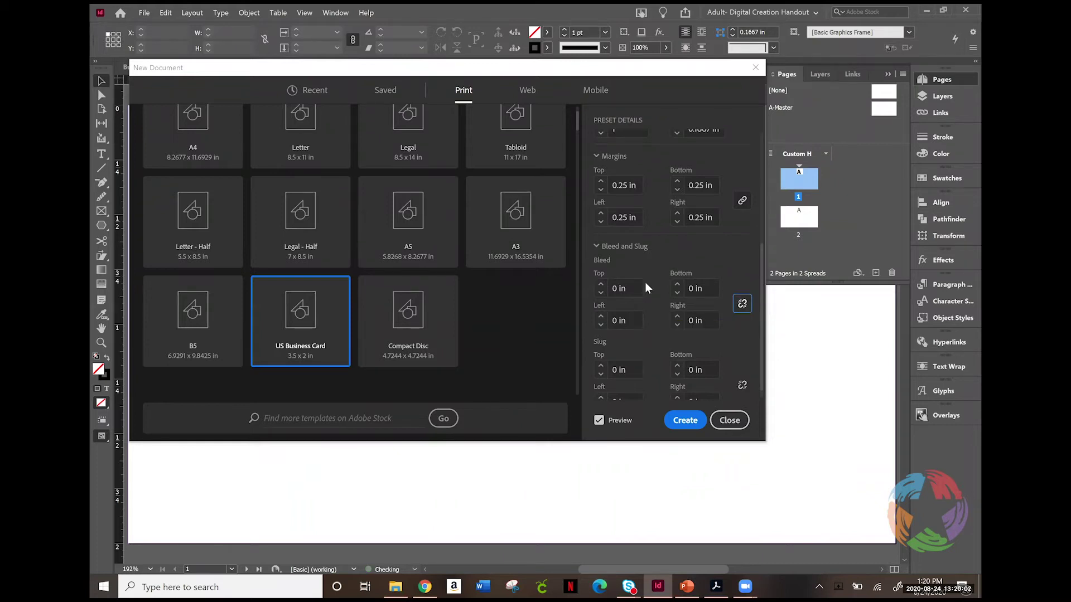
{"action": "left_click", "coordinate": [600, 285]}
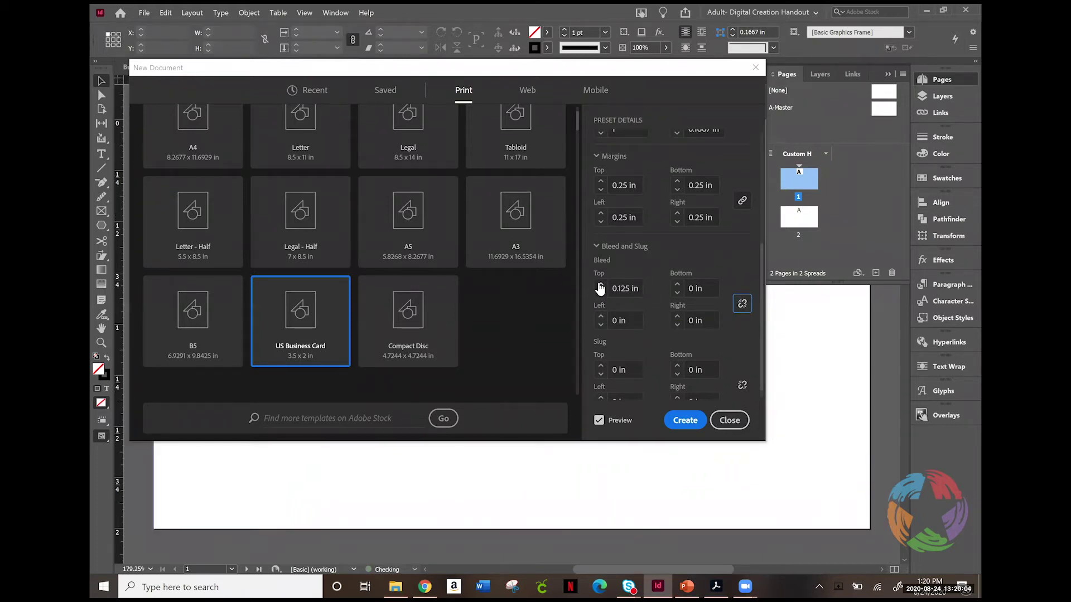
{"action": "left_click", "coordinate": [743, 304]}
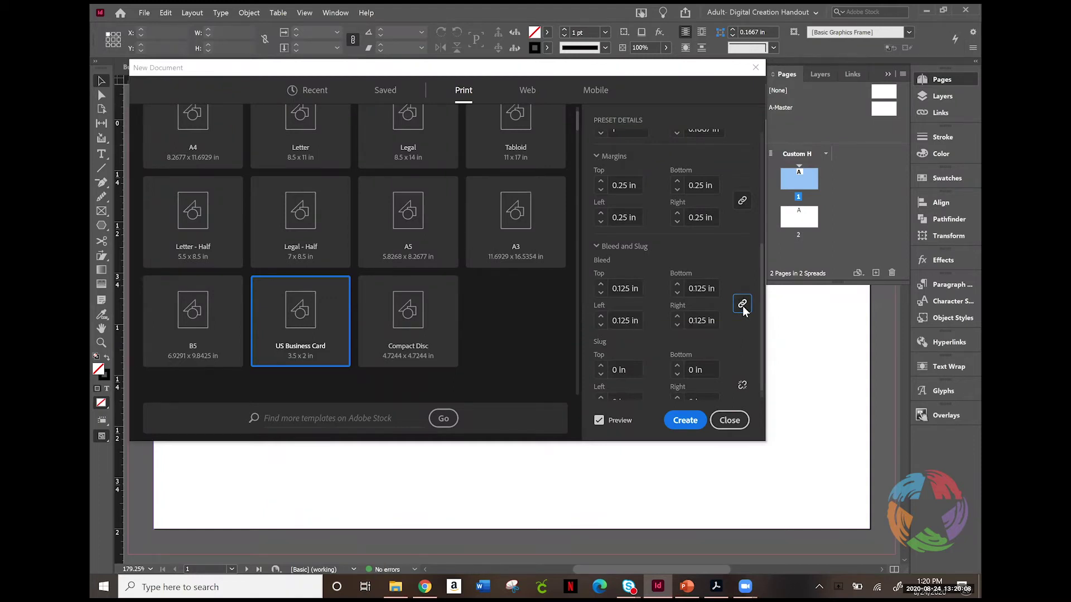
{"action": "left_click", "coordinate": [601, 285]}
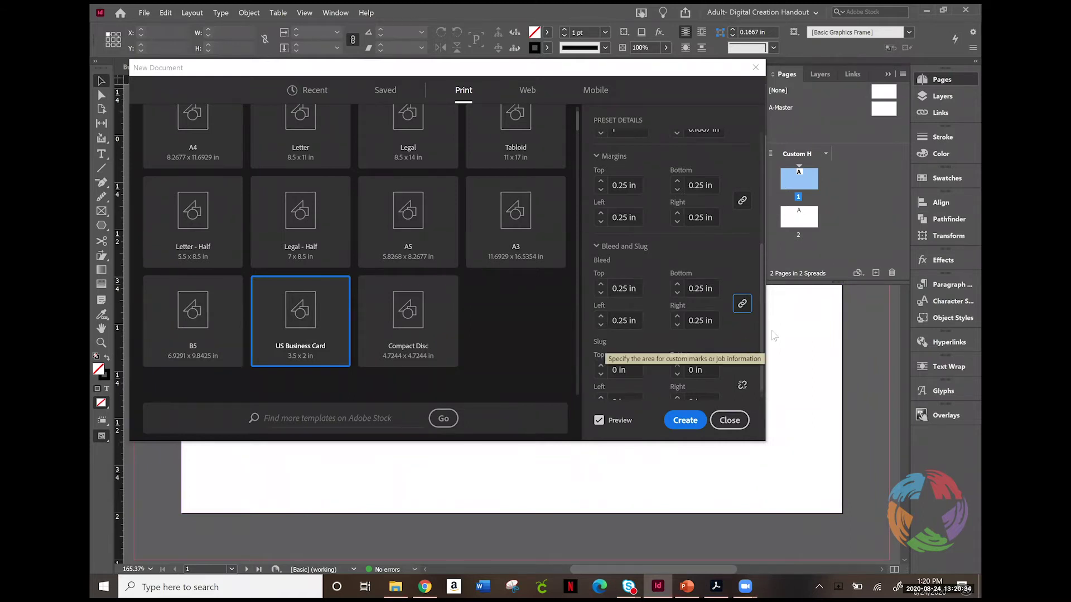
Step: Set a linked 2 in slug on all four sides and create the Business Card document
{"action": "left_click_drag", "start_coordinate": [763, 331], "coordinate": [759, 376]}
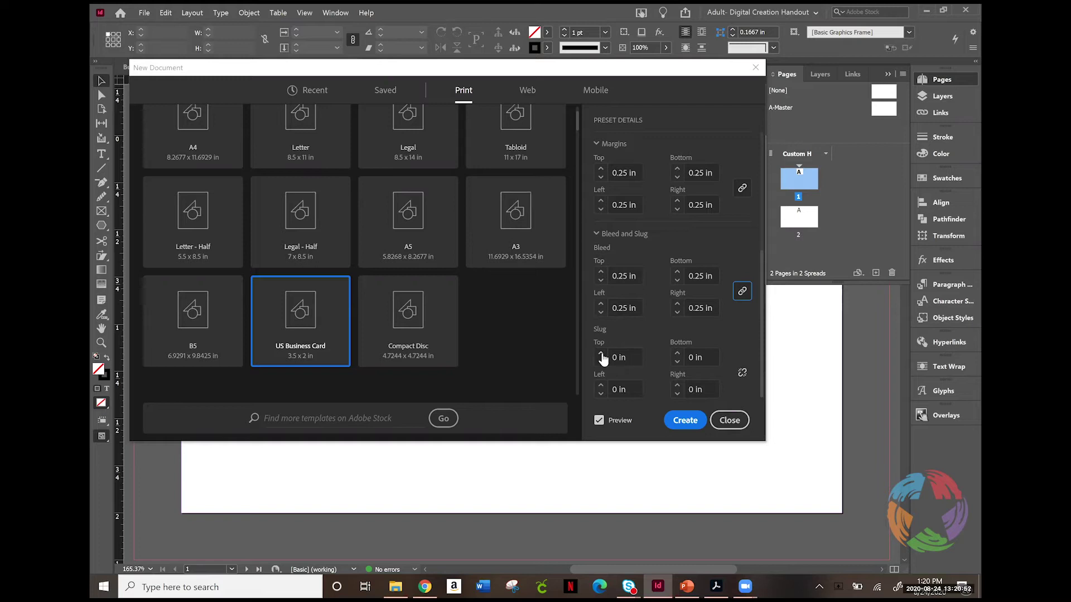
{"action": "left_click", "coordinate": [600, 355]}
{"action": "left_click", "coordinate": [601, 354]}
{"action": "left_click", "coordinate": [600, 354]}
{"action": "left_click", "coordinate": [601, 355]}
{"action": "left_click", "coordinate": [601, 354]}
{"action": "left_click", "coordinate": [601, 355]}
{"action": "left_click", "coordinate": [600, 354]}
{"action": "left_click", "coordinate": [600, 354]}
{"action": "left_click", "coordinate": [601, 354]}
{"action": "left_click", "coordinate": [601, 354]}
{"action": "left_click", "coordinate": [601, 354]}
{"action": "left_click", "coordinate": [600, 354]}
{"action": "left_click", "coordinate": [746, 373]}
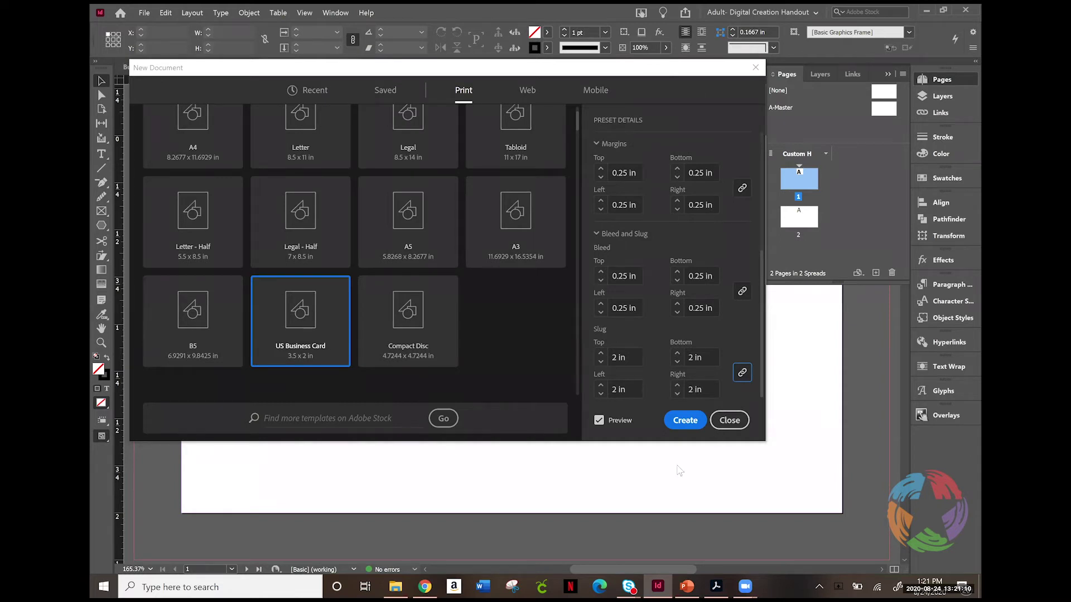
{"action": "left_click", "coordinate": [680, 423]}
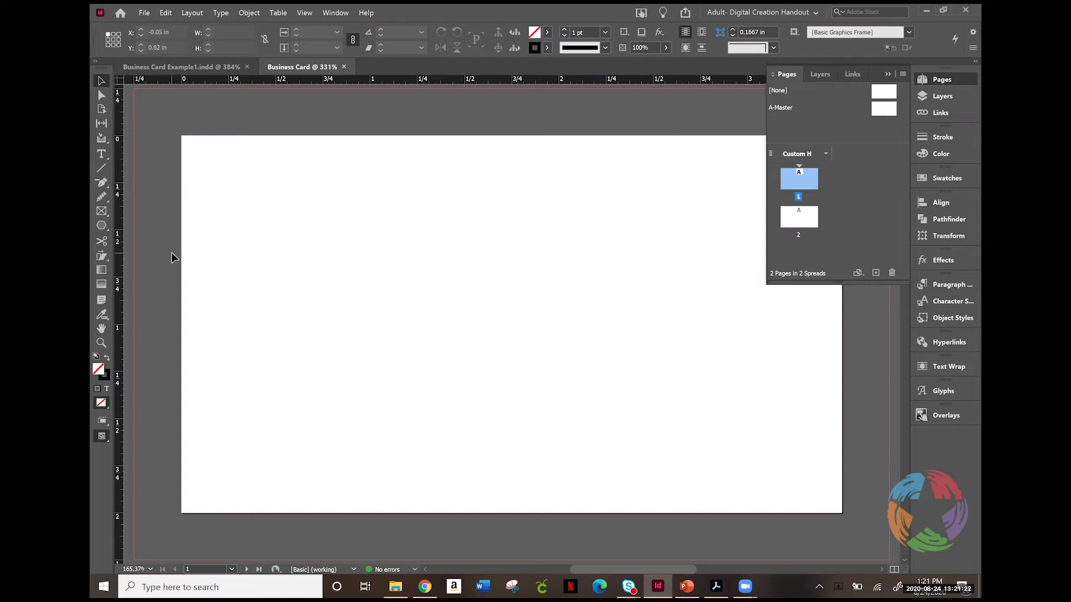
Step: In File > Document Setup, change the linked bleed to 0.125 in on all sides
{"action": "left_click", "coordinate": [144, 12]}
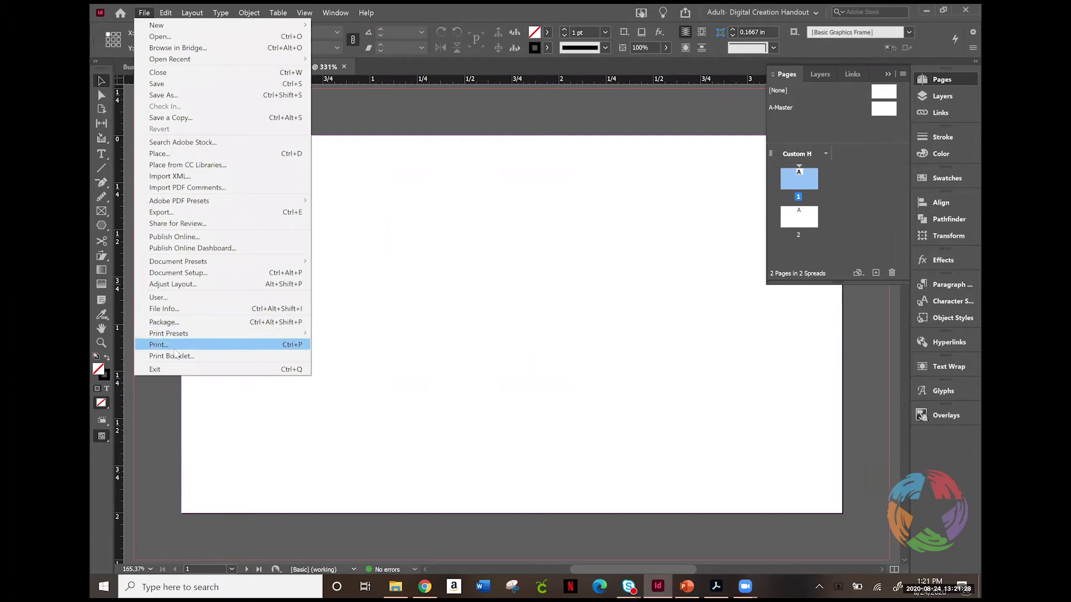
{"action": "left_click", "coordinate": [196, 274]}
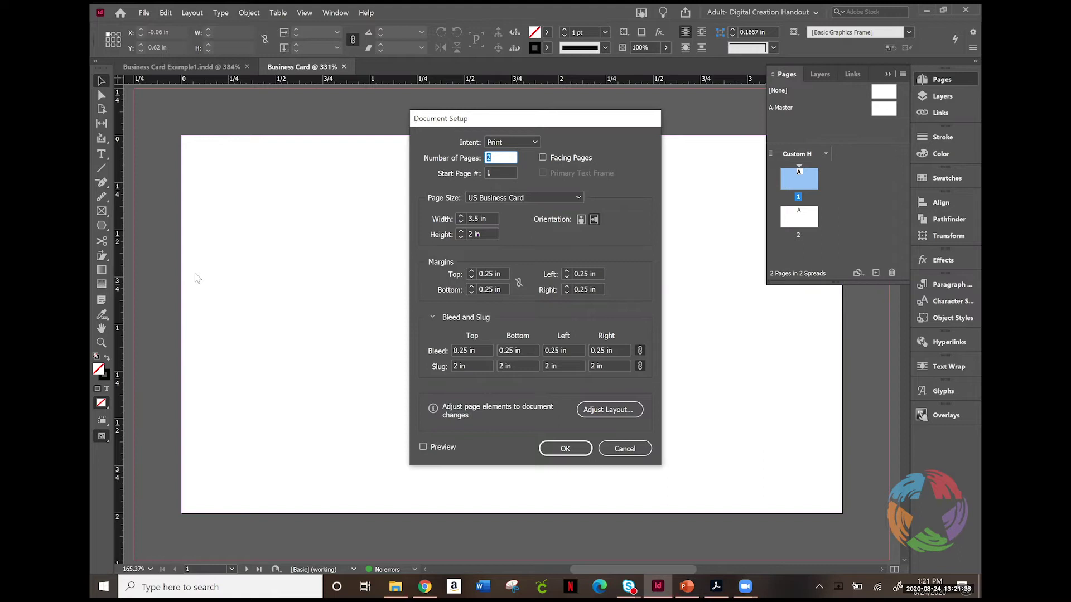
{"action": "double_click", "coordinate": [466, 348]}
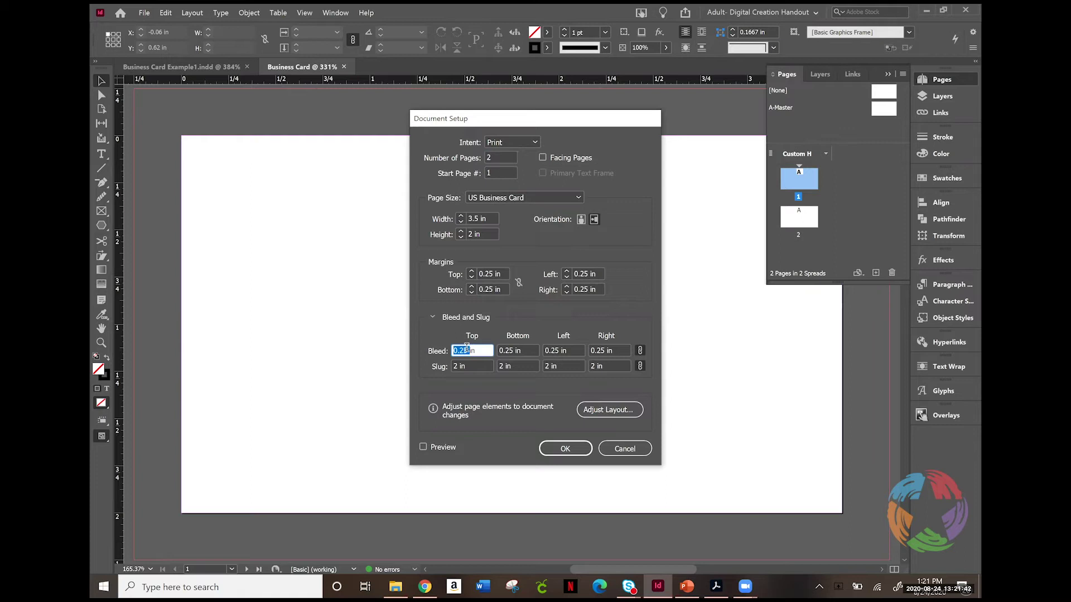
{"action": "type", "text": "0.1875"}
{"action": "key", "text": "Down"}
Step: Confirm the 0.125 in bleed, zoom to 150% and bring the left pasteboard into view
{"action": "left_click", "coordinate": [555, 449]}
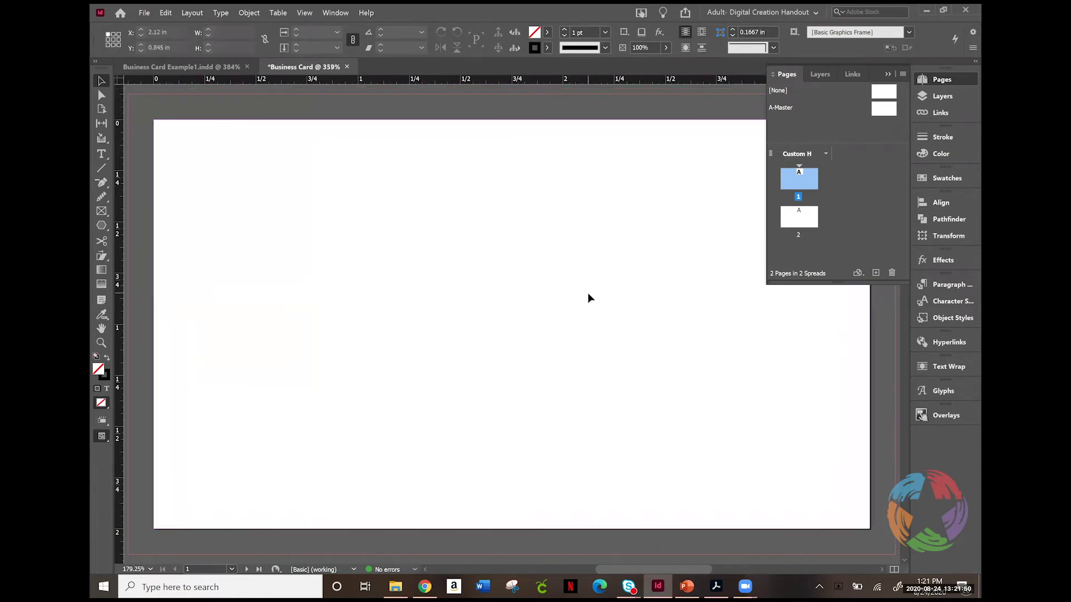
{"action": "left_click", "coordinate": [151, 570]}
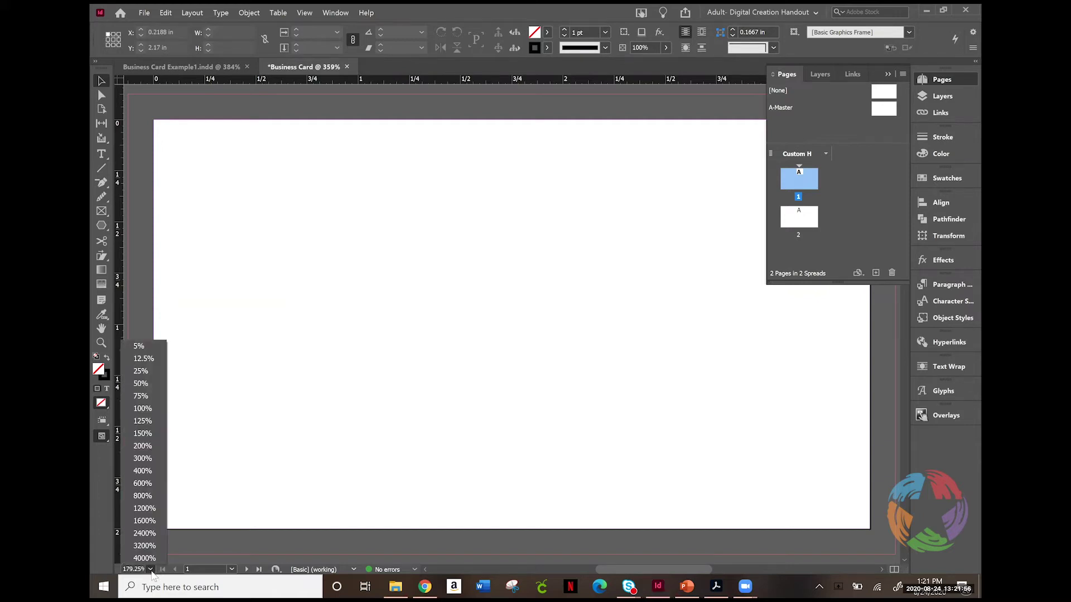
{"action": "left_click", "coordinate": [149, 431]}
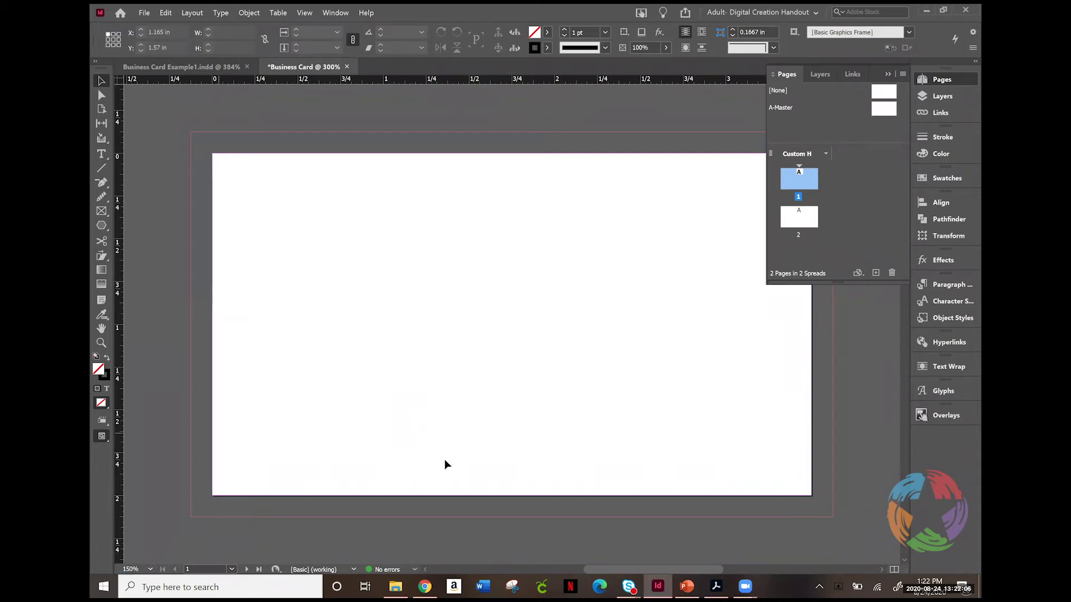
{"action": "left_click", "coordinate": [553, 564]}
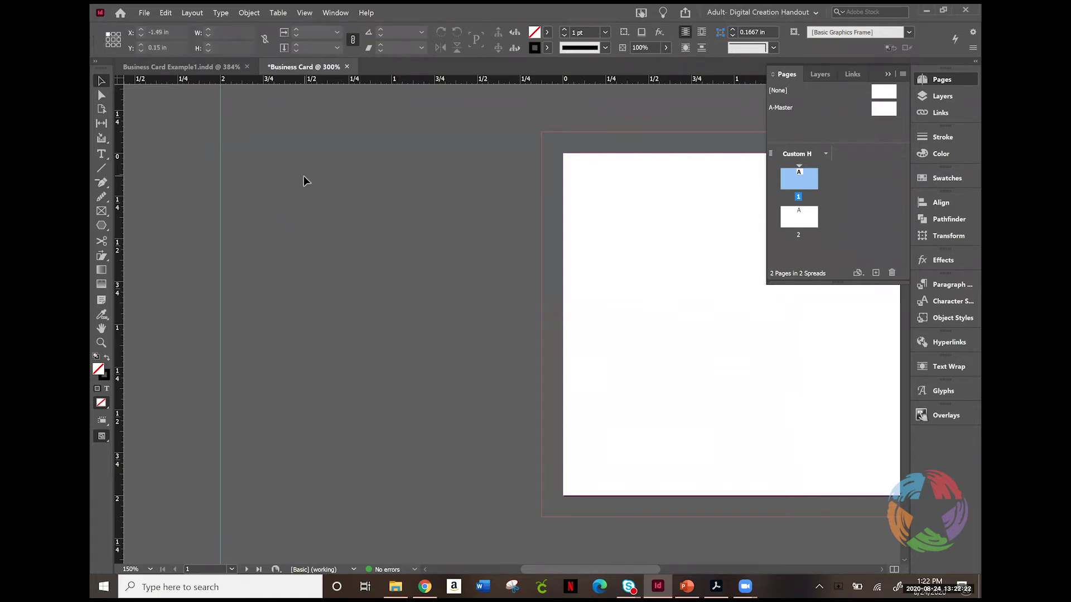
Step: Draw a text frame on the pasteboard left of the card reading 'Printer Instructions'
{"action": "left_click", "coordinate": [101, 154]}
{"action": "left_click_drag", "start_coordinate": [237, 178], "coordinate": [456, 297]}
{"action": "type", "text": "Pr"}
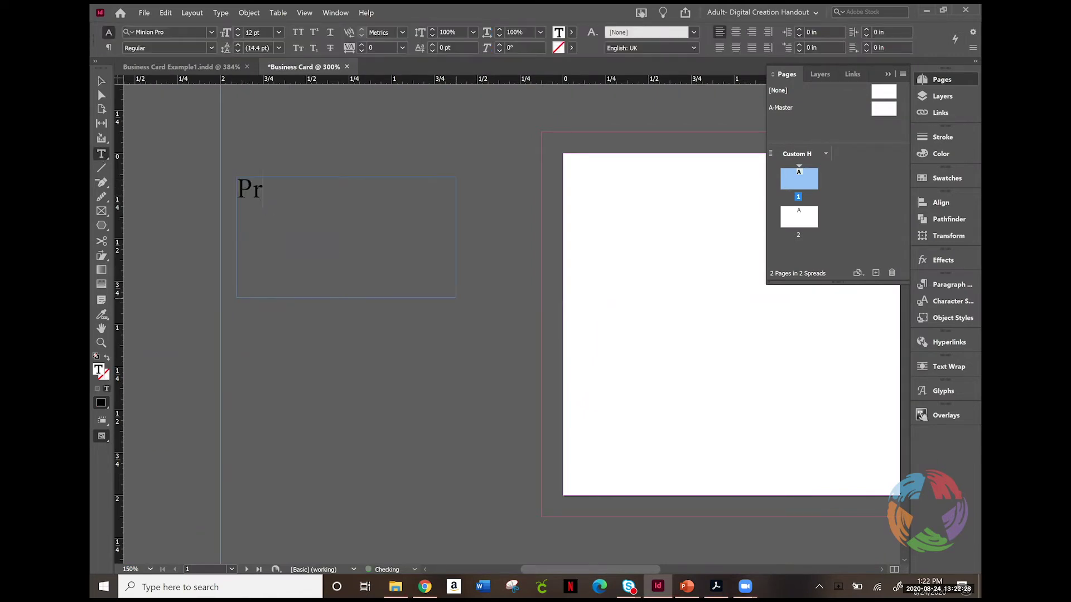
{"action": "type", "text": "inter Instru"}
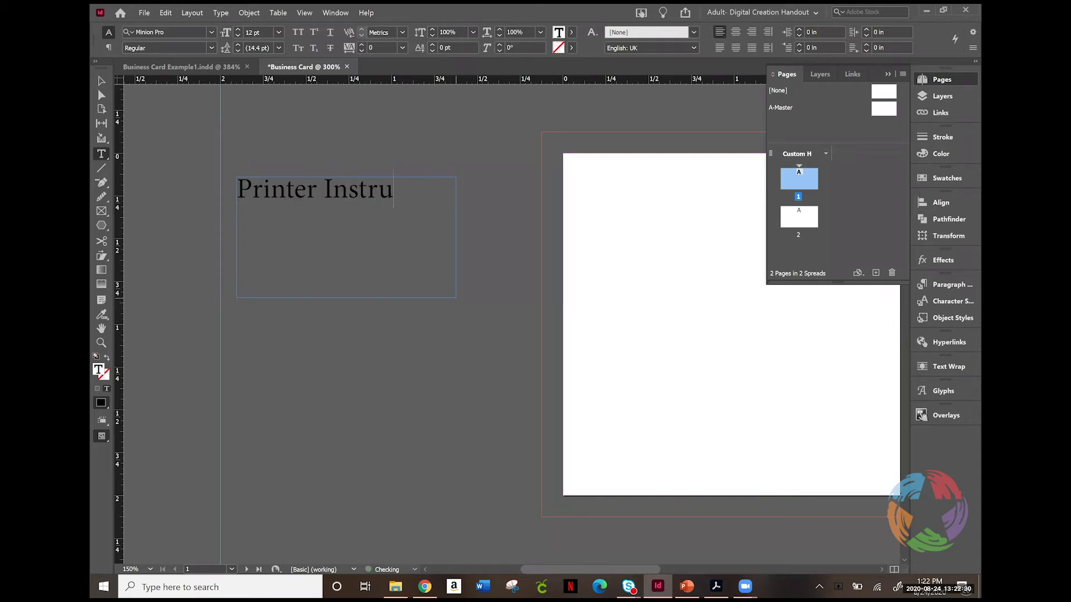
{"action": "type", "text": "ctions"}
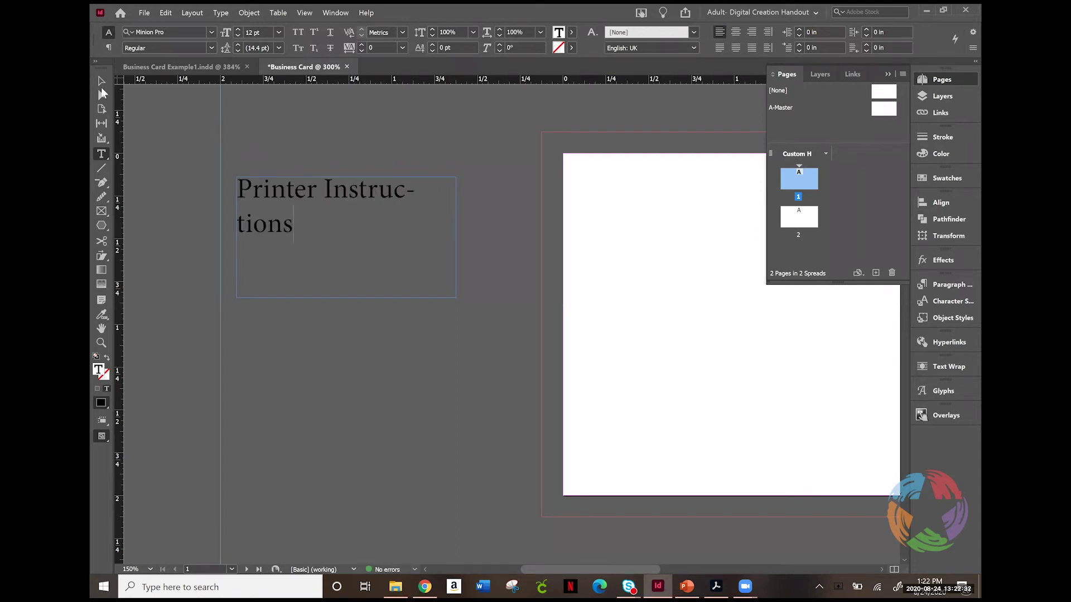
Step: Widen the Printer Instructions frame so the heading fits on one line
{"action": "left_click", "coordinate": [102, 82]}
{"action": "left_click_drag", "start_coordinate": [456, 237], "coordinate": [493, 238]}
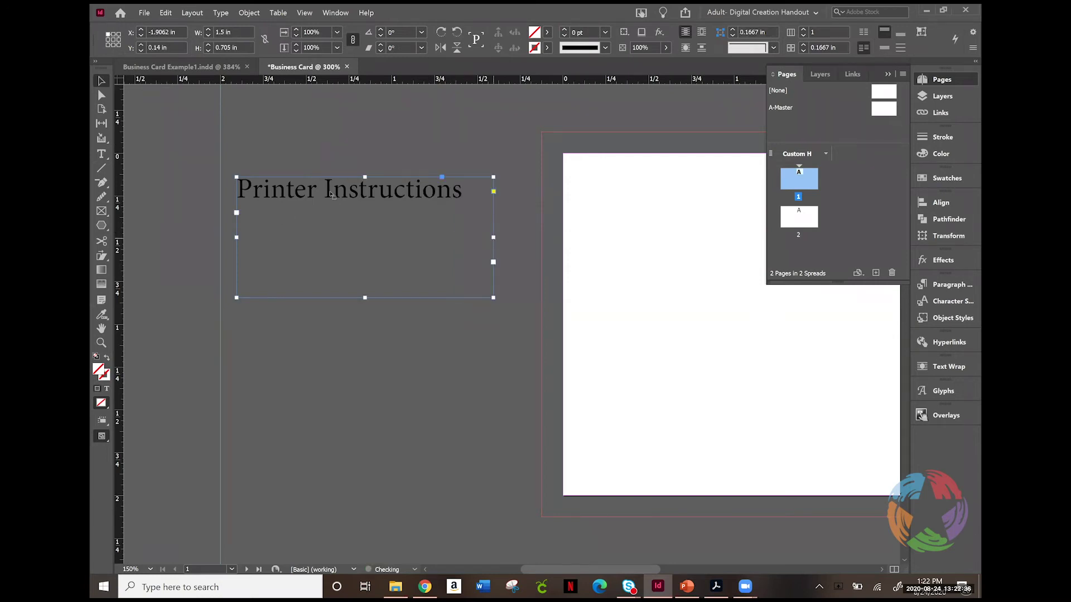
{"action": "left_click", "coordinate": [344, 147]}
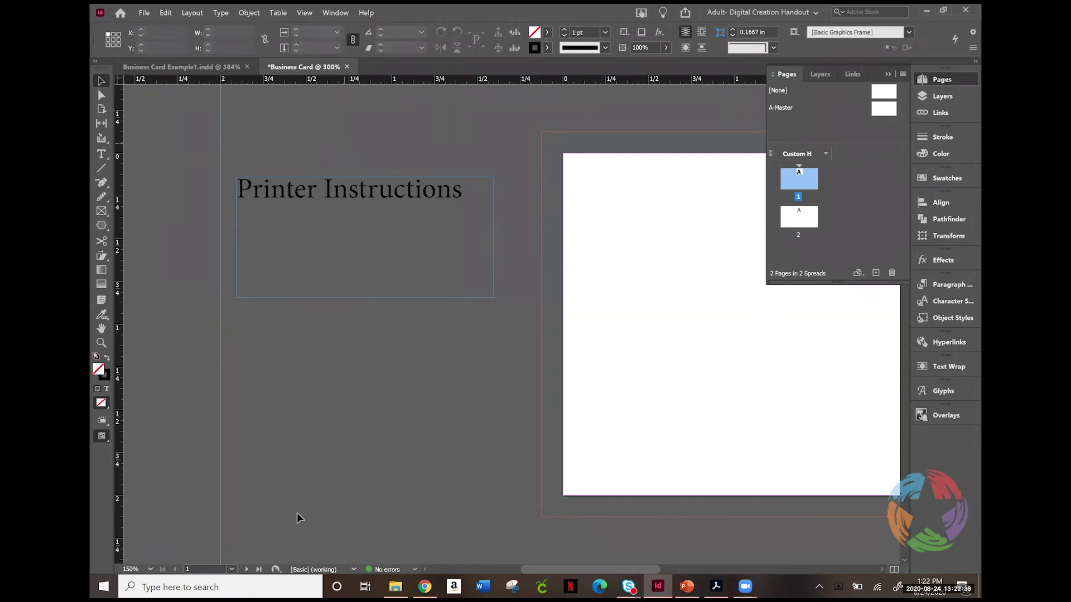
{"action": "left_click_drag", "start_coordinate": [527, 568], "coordinate": [594, 567]}
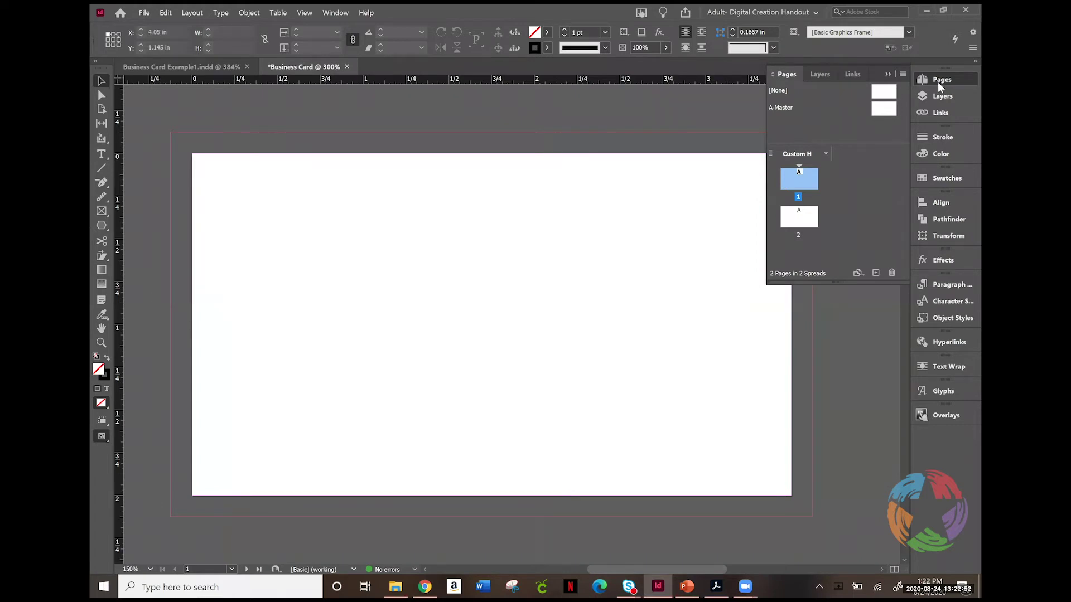
Step: Switch the workspace to Essentials, then to Essentials Classic
{"action": "left_click", "coordinate": [798, 15]}
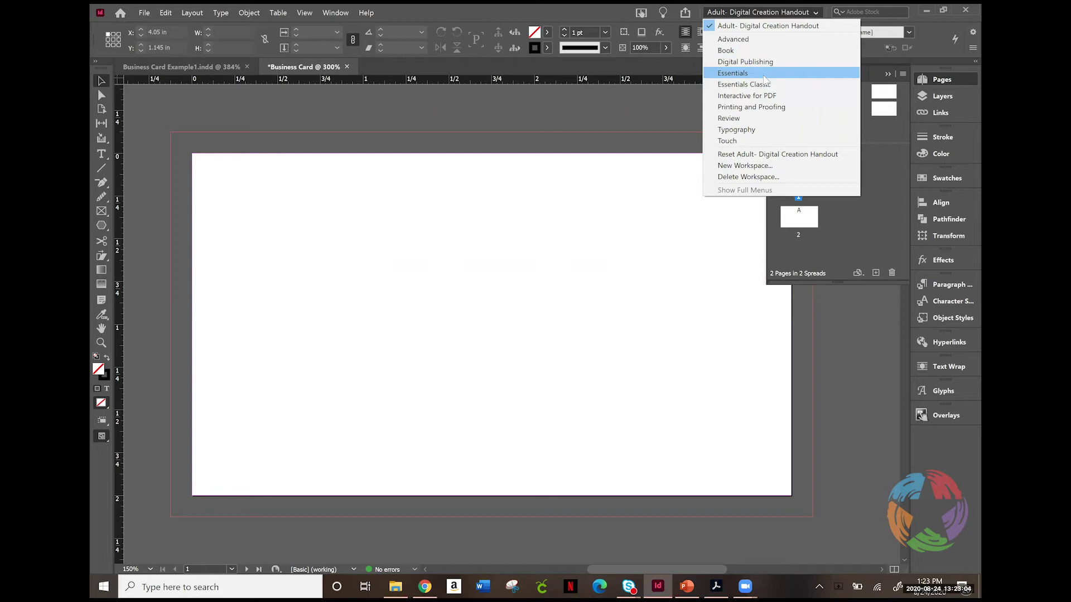
{"action": "left_click", "coordinate": [764, 79]}
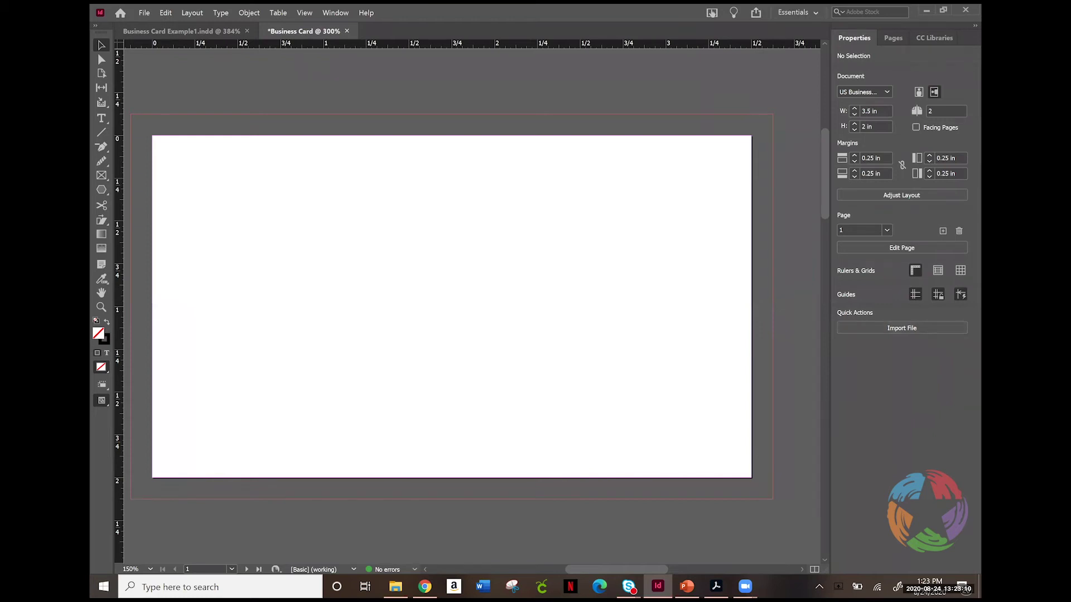
{"action": "left_click", "coordinate": [814, 17]}
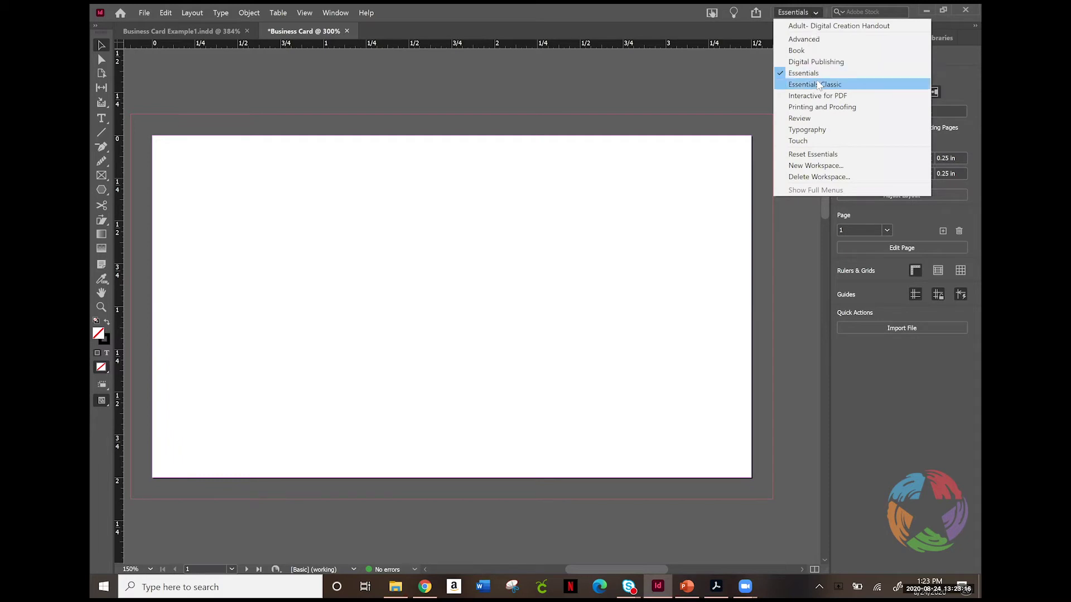
{"action": "left_click", "coordinate": [819, 84]}
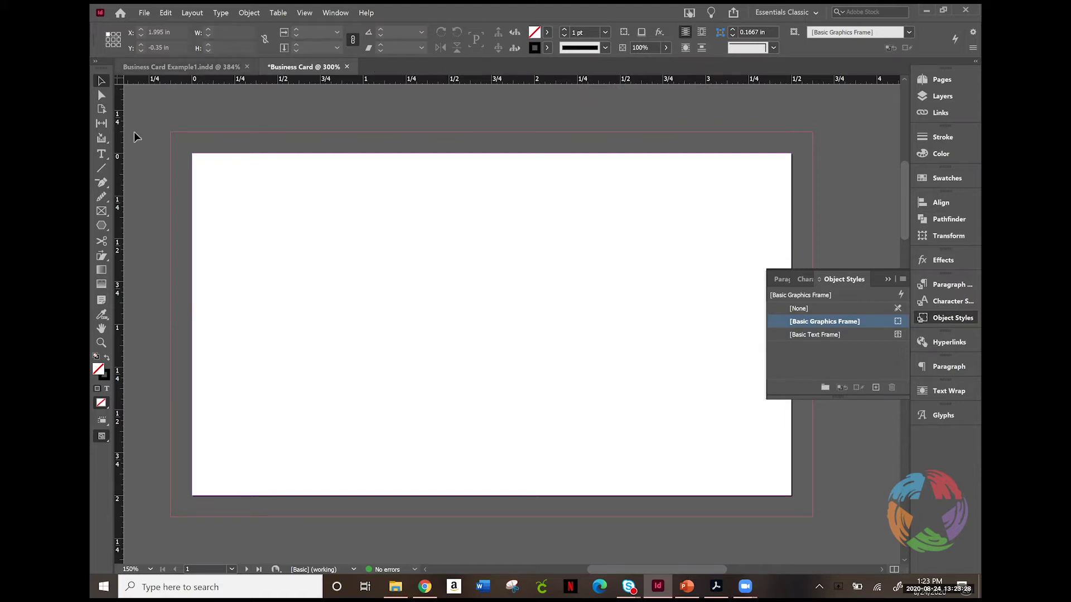
Step: Select the Type tool and toggle the Control bar between Paragraph and Character formatting
{"action": "left_click", "coordinate": [99, 160]}
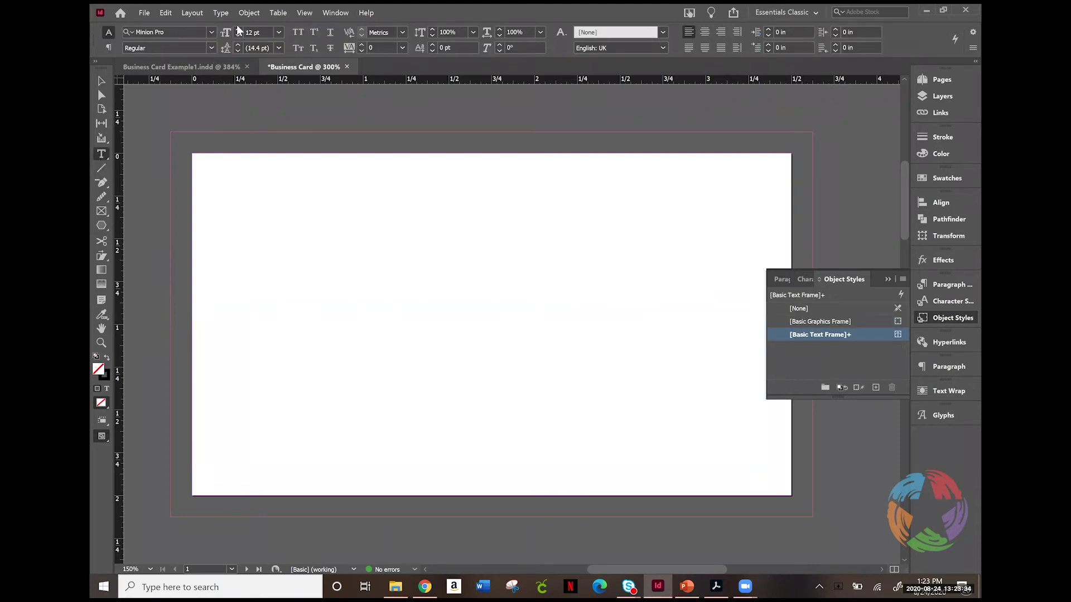
{"action": "left_click", "coordinate": [108, 48]}
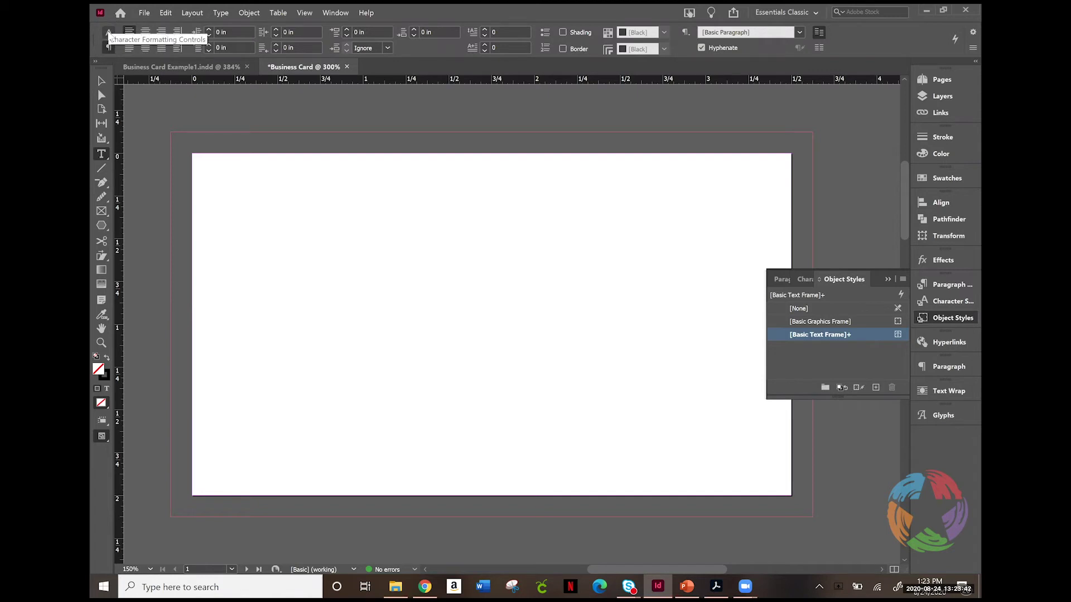
{"action": "left_click", "coordinate": [109, 33]}
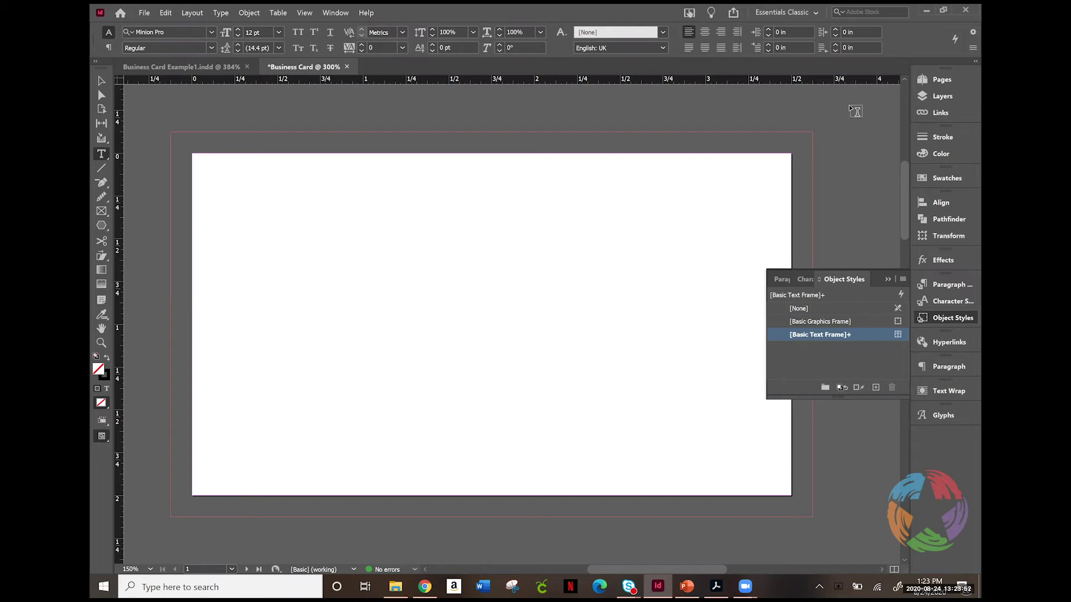
{"action": "key", "text": "ctrl+d"}
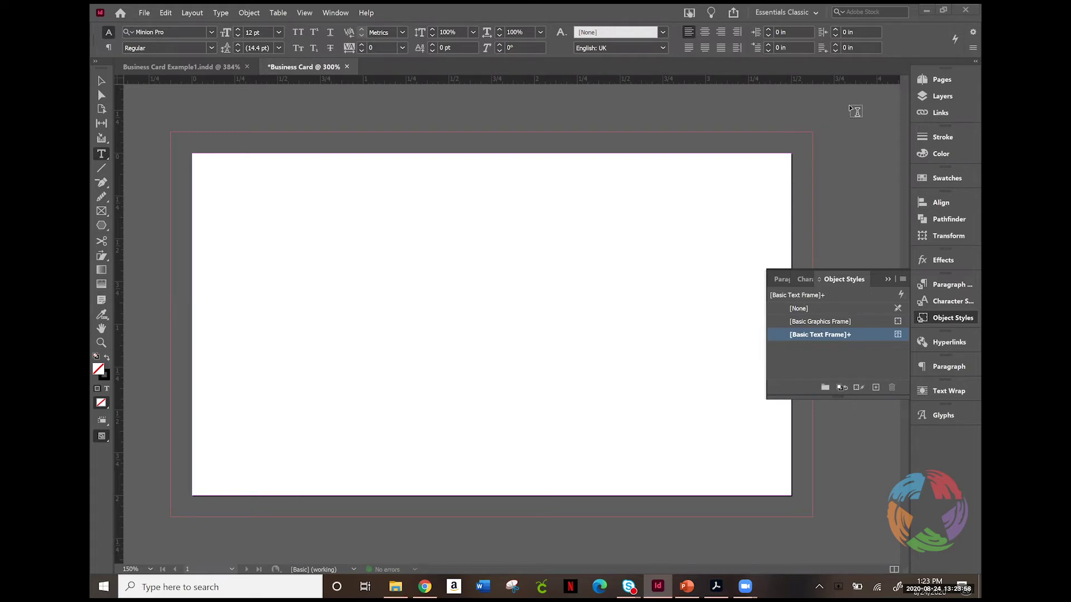
{"action": "left_click", "coordinate": [334, 12]}
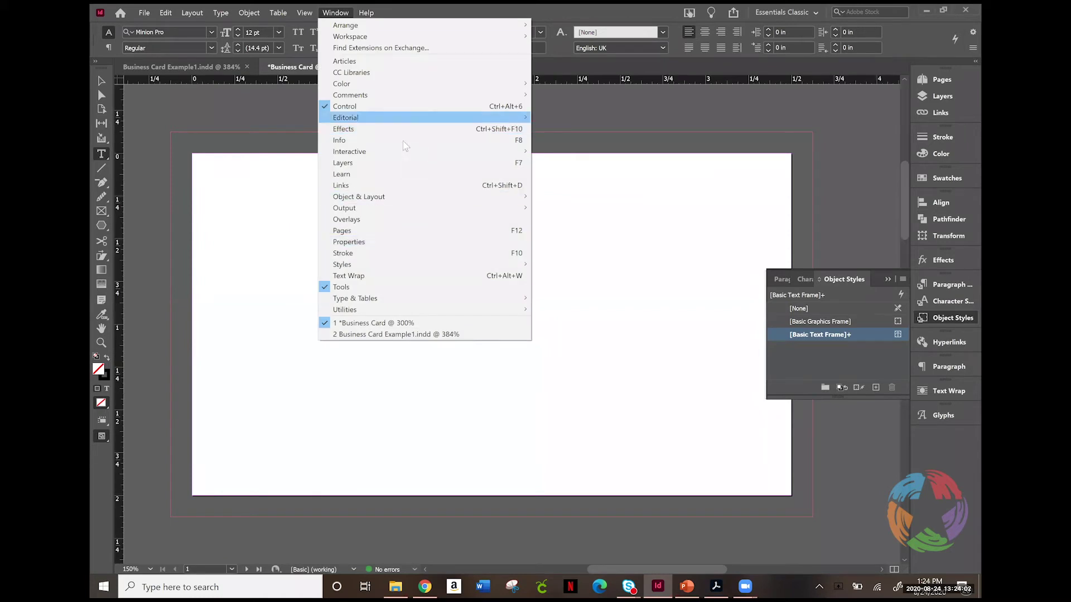
Step: Show the Stroke panel from the Window menu, then collapse it back into the dock
{"action": "left_click", "coordinate": [406, 254]}
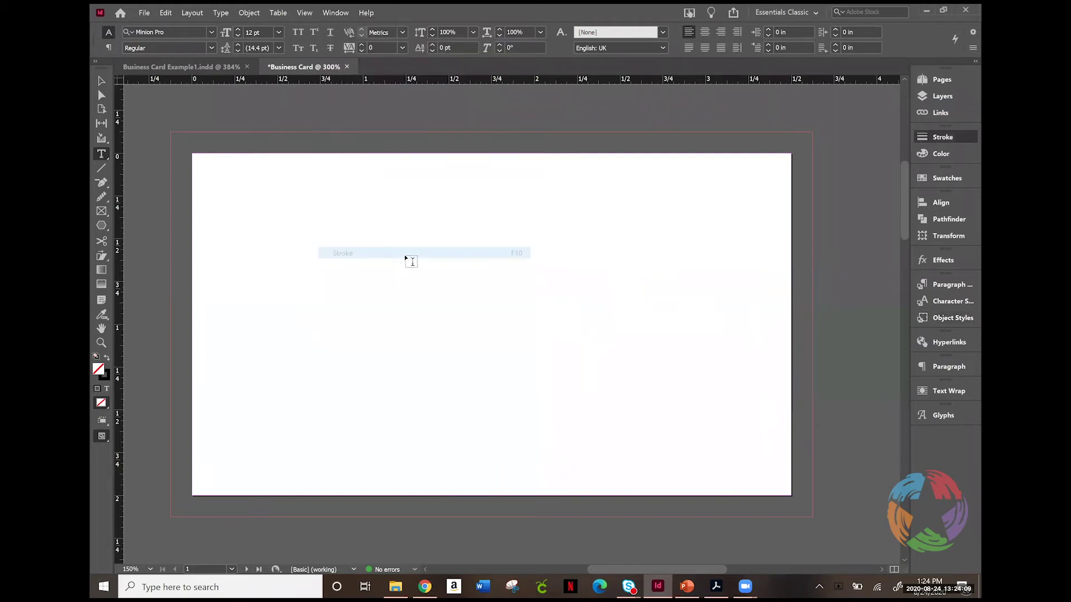
{"action": "left_click", "coordinate": [943, 138]}
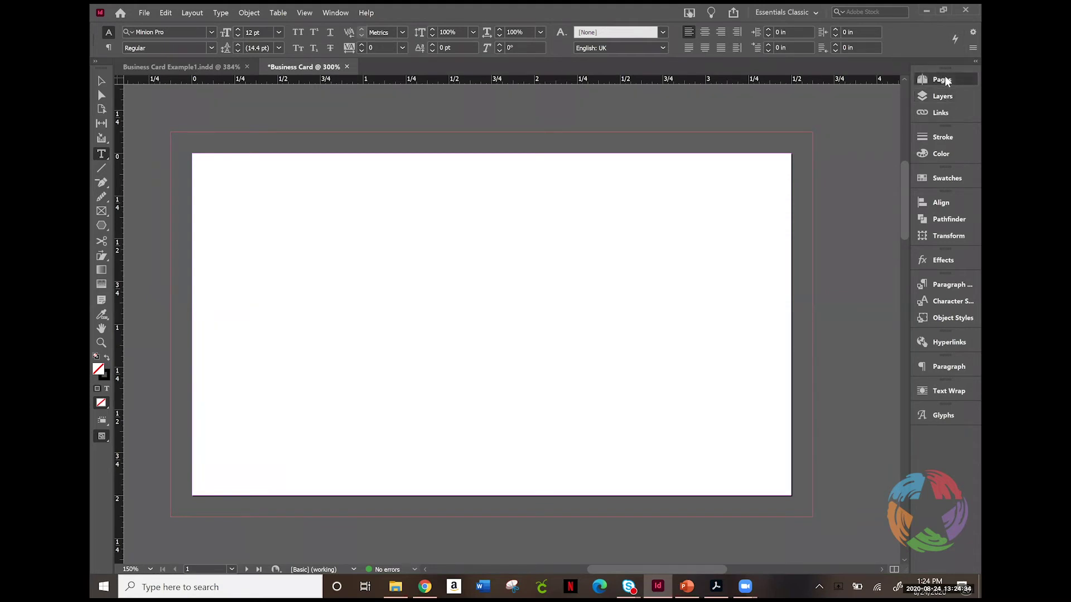
Step: Add a new page after page 1 in the Pages panel, giving the card three pages
{"action": "left_click", "coordinate": [945, 79]}
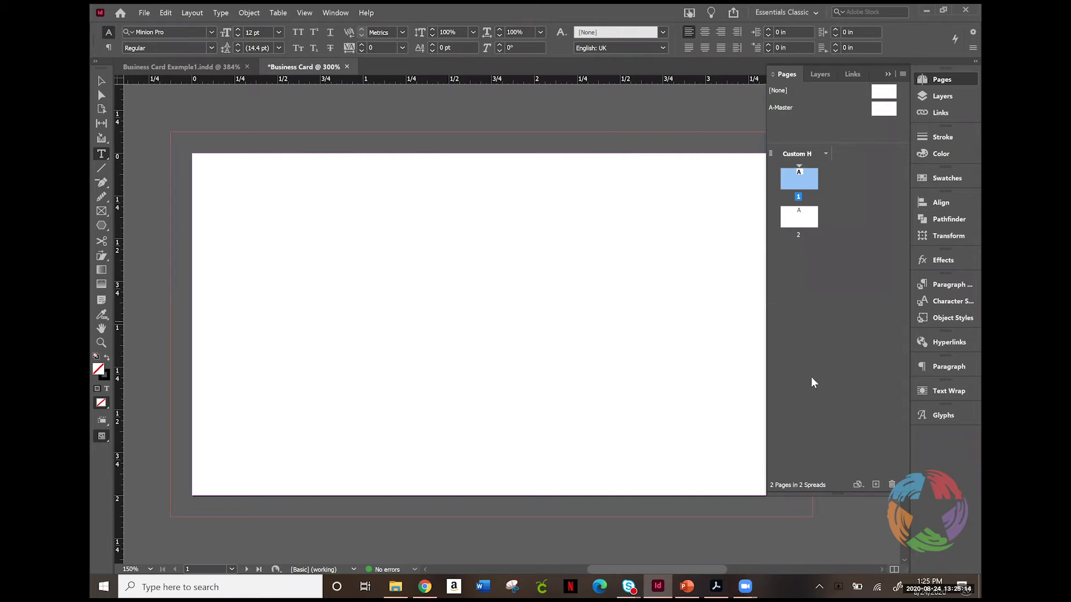
{"action": "left_click", "coordinate": [874, 486]}
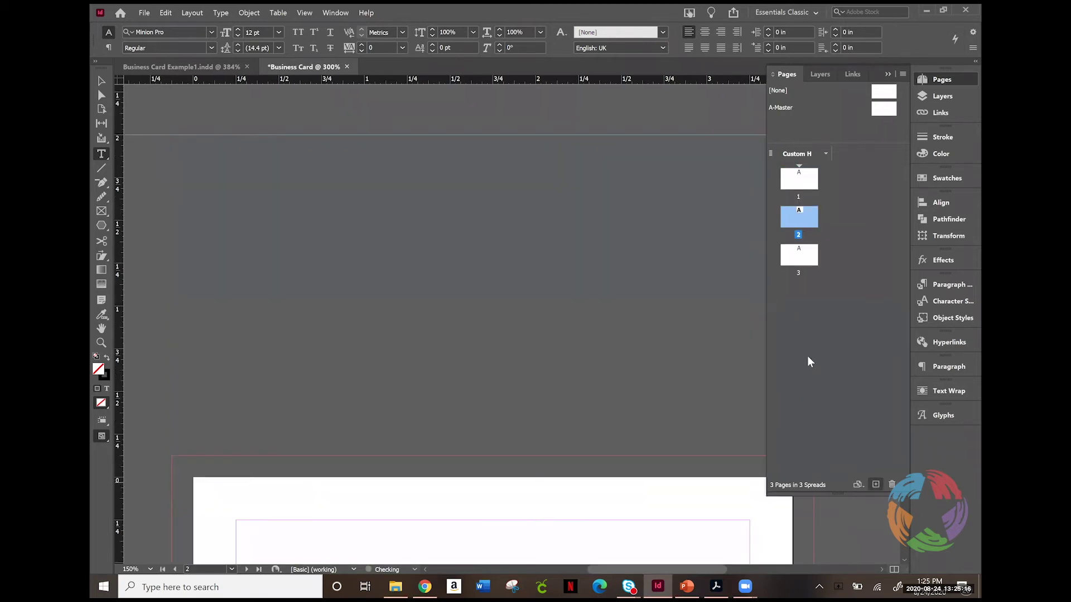
{"action": "left_click", "coordinate": [882, 249]}
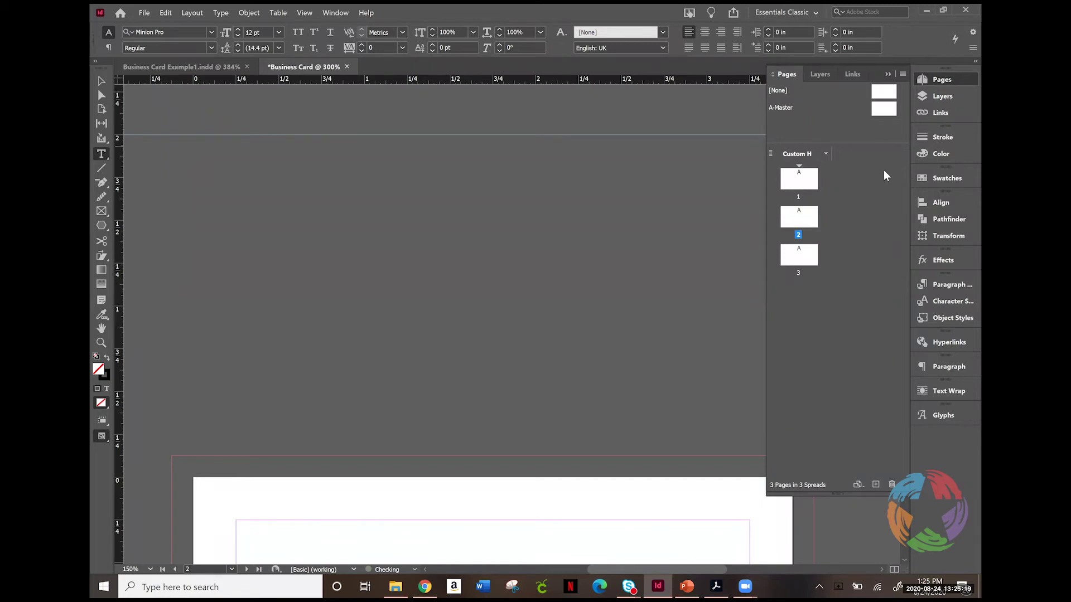
{"action": "left_click", "coordinate": [903, 74]}
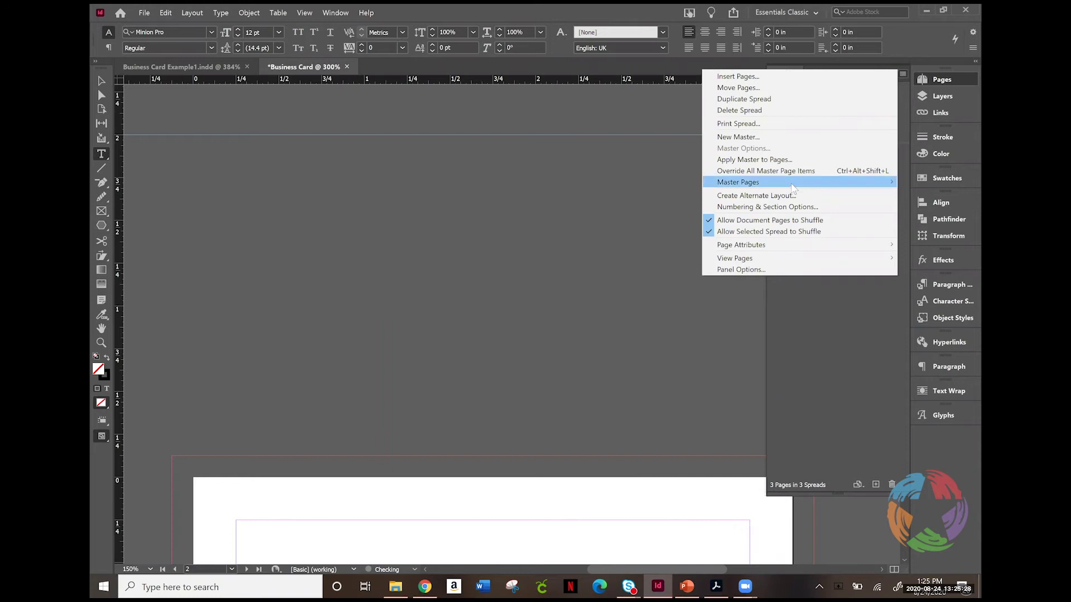
Step: Create a new master with prefix B at US Business Card size
{"action": "left_click", "coordinate": [740, 137]}
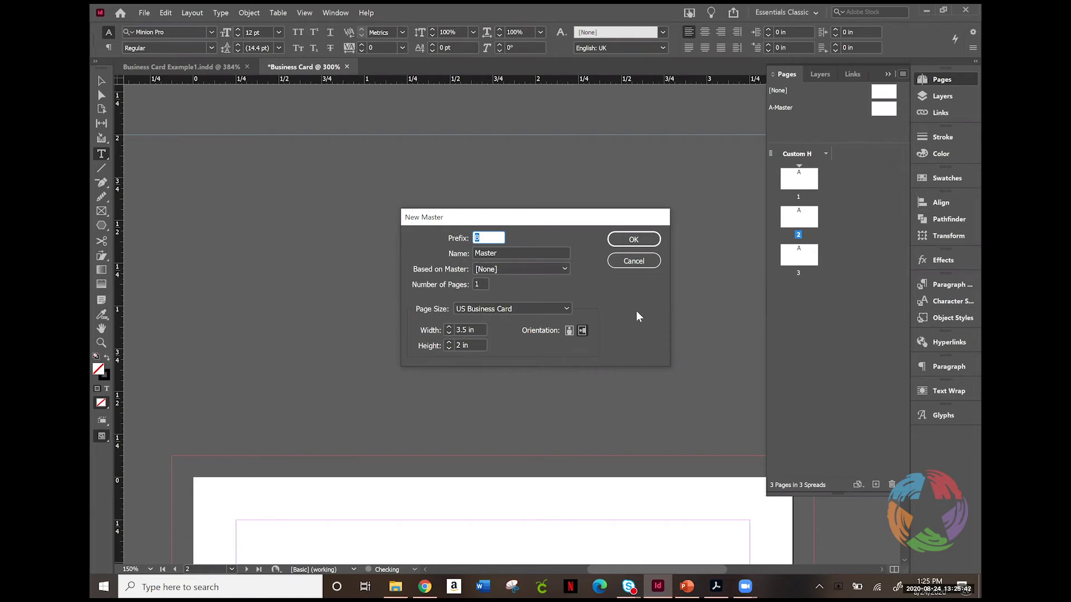
{"action": "left_click", "coordinate": [634, 239]}
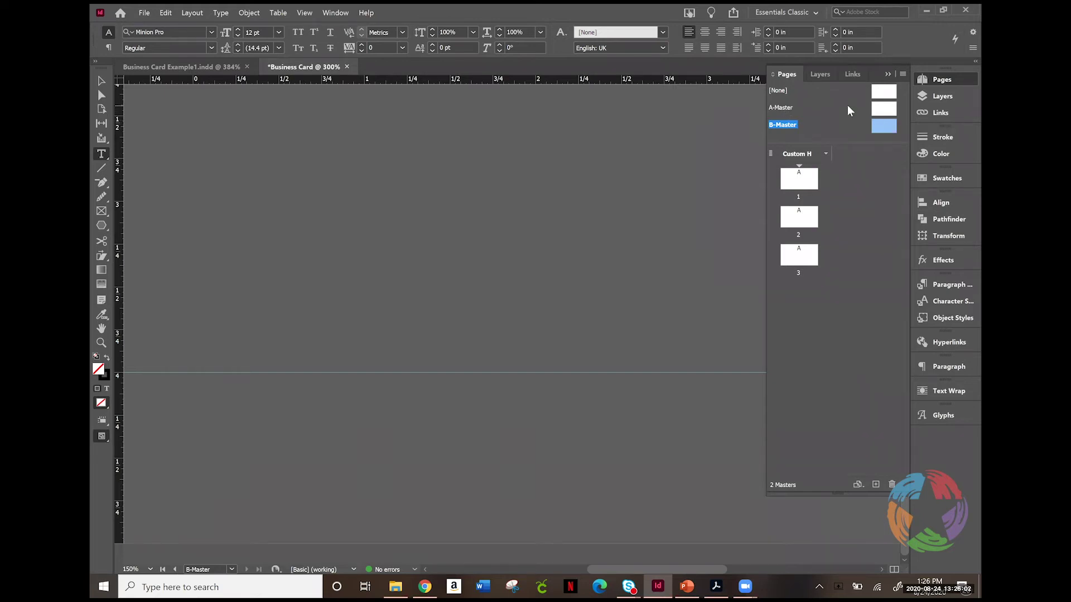
Step: Open A-Master for editing, then return to page 1
{"action": "double_click", "coordinate": [885, 108]}
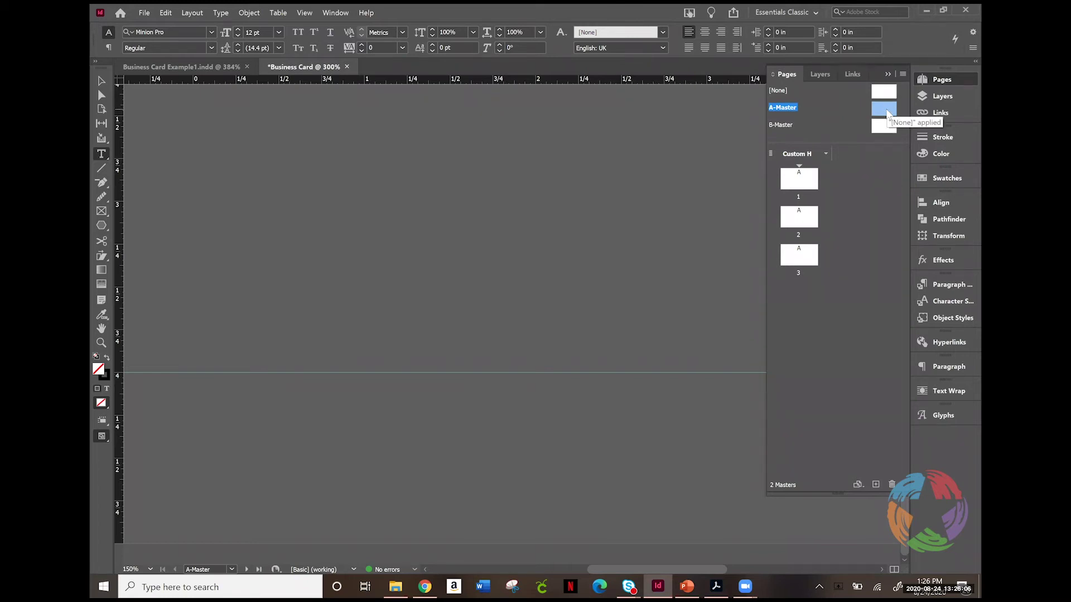
{"action": "double_click", "coordinate": [887, 111]}
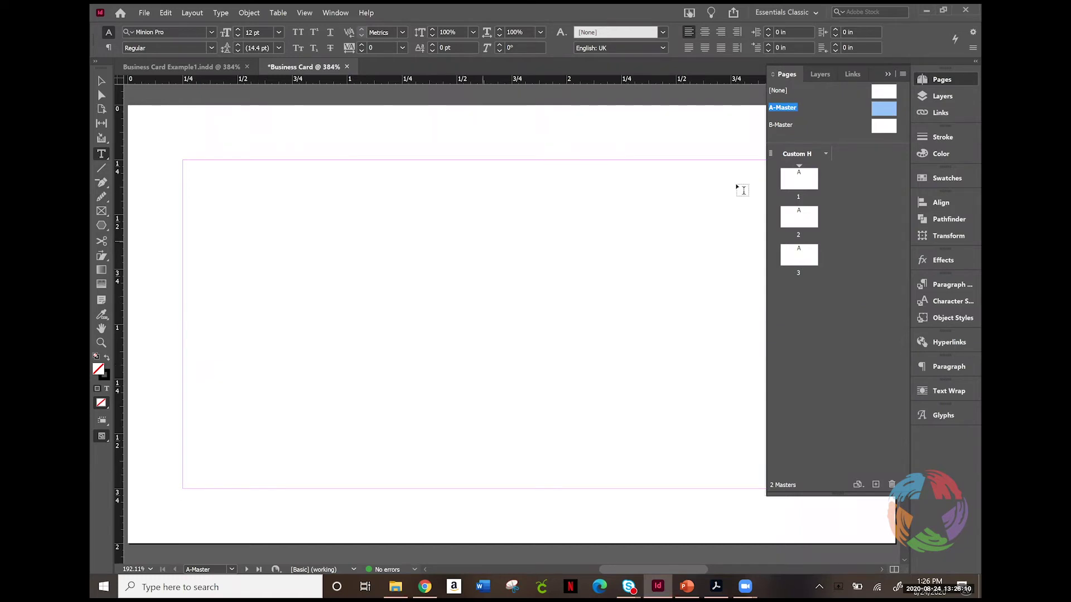
{"action": "double_click", "coordinate": [799, 180]}
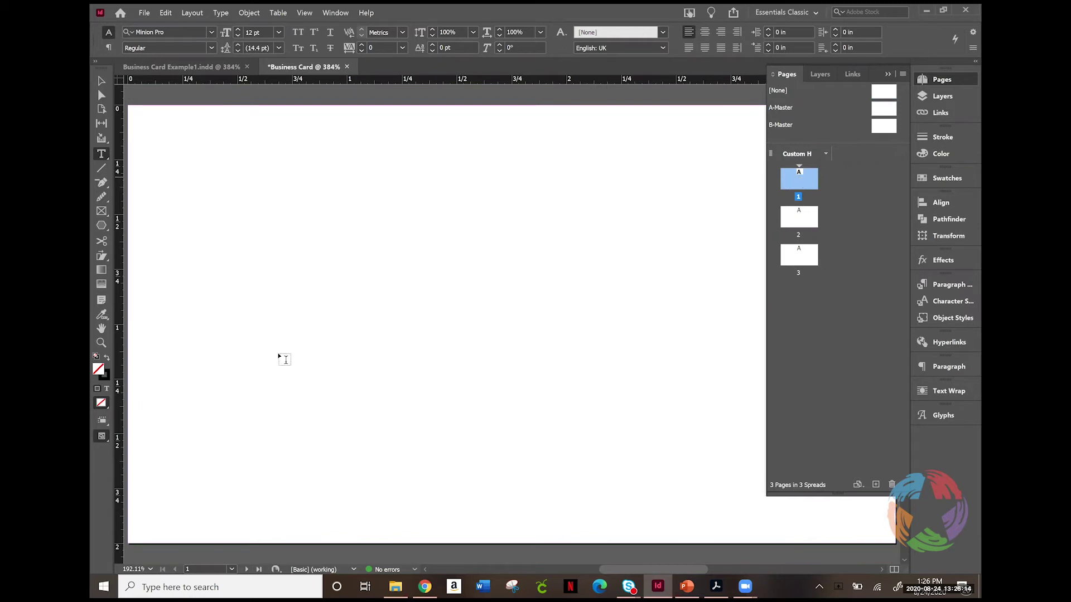
Step: Set Normal screen mode, zoom to 150%, and reopen A-Master for editing
{"action": "left_click", "coordinate": [102, 437]}
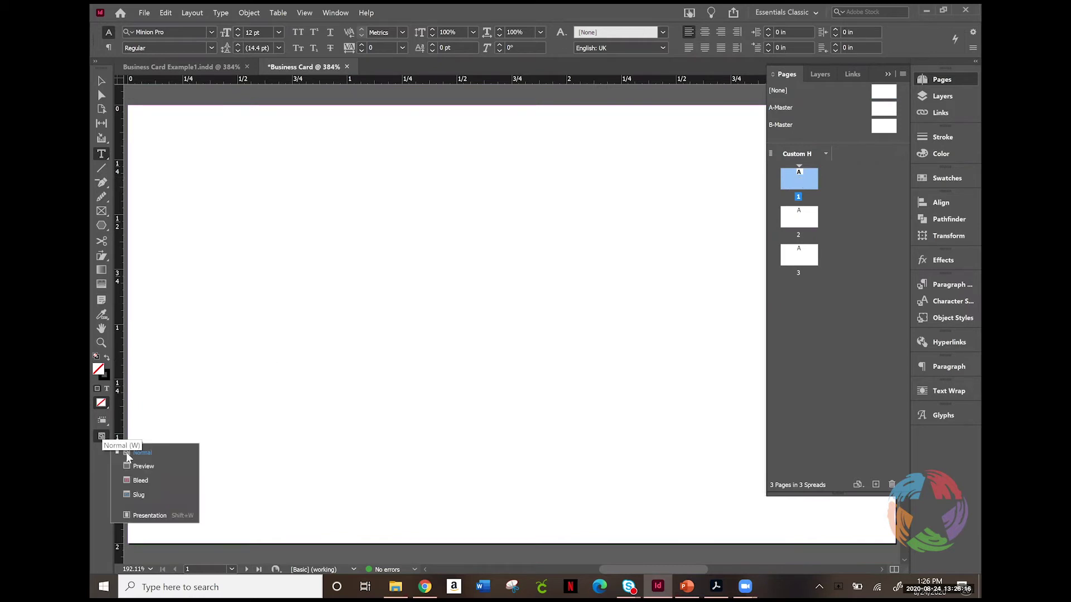
{"action": "left_click", "coordinate": [154, 453]}
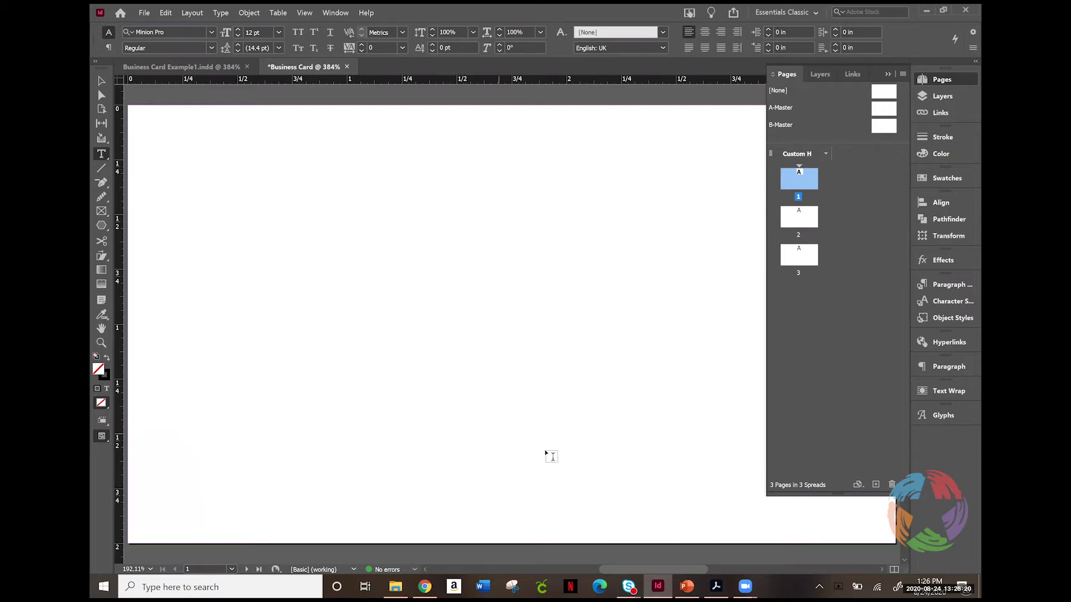
{"action": "left_click", "coordinate": [151, 569]}
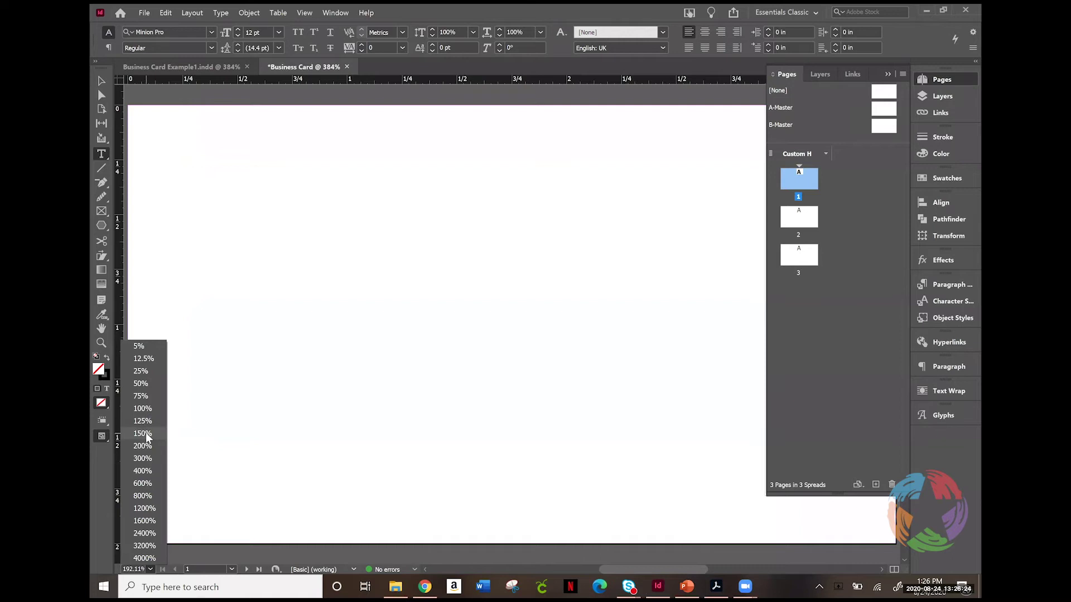
{"action": "left_click", "coordinate": [144, 434]}
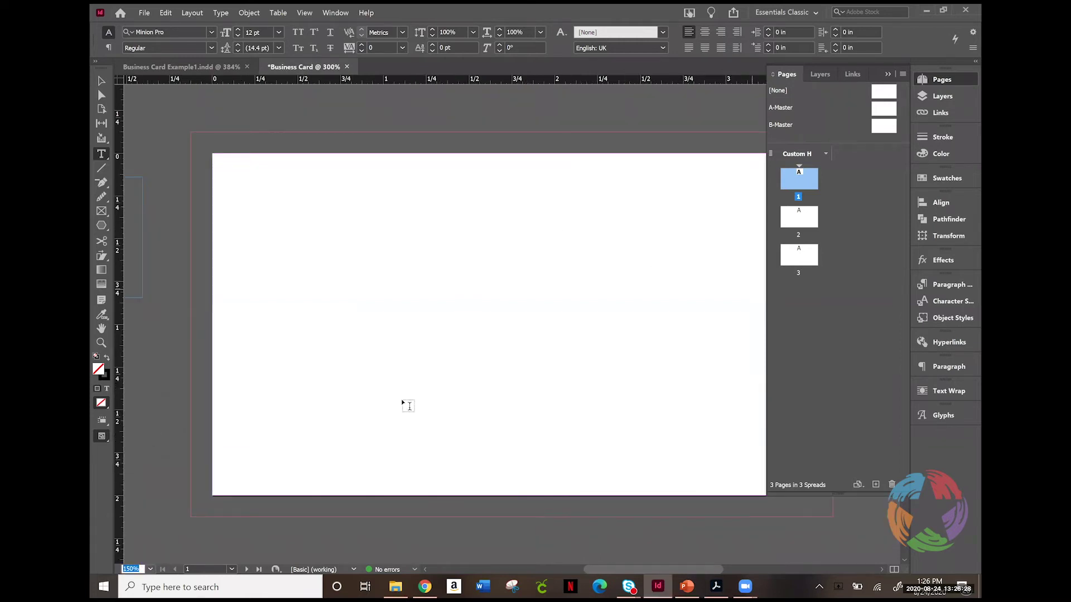
{"action": "double_click", "coordinate": [880, 114]}
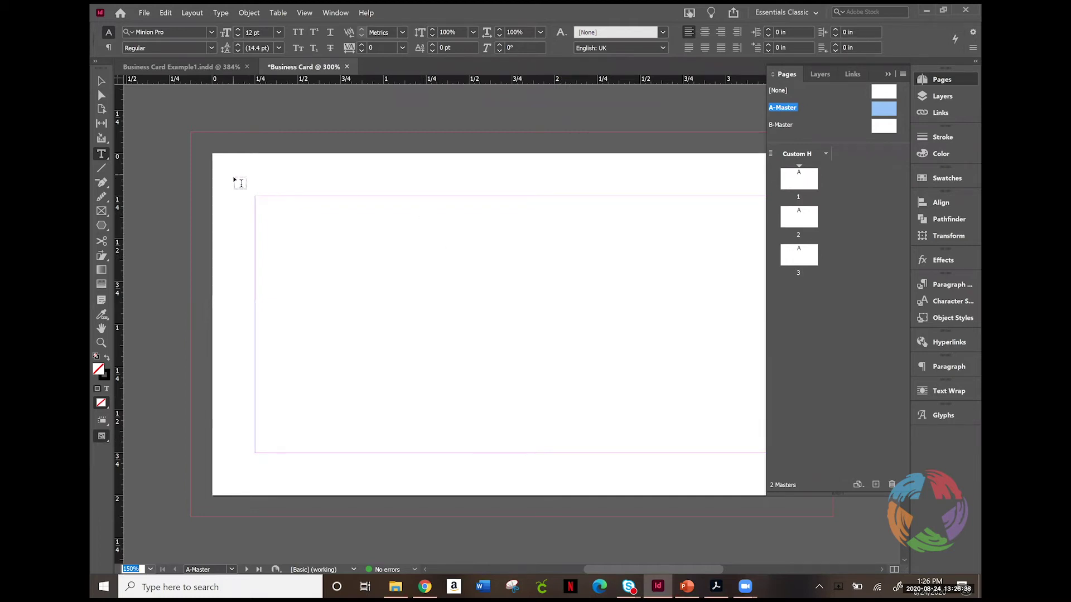
{"action": "left_click", "coordinate": [143, 12]}
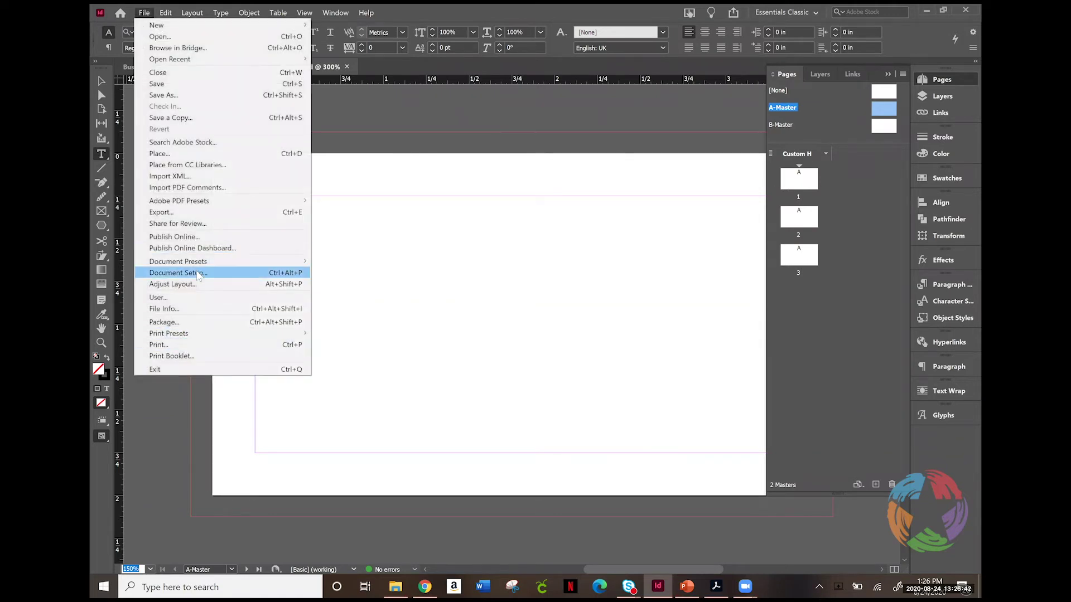
Step: Set all four page margins to 0.125 in, linked, and apply them
{"action": "left_click", "coordinate": [198, 273]}
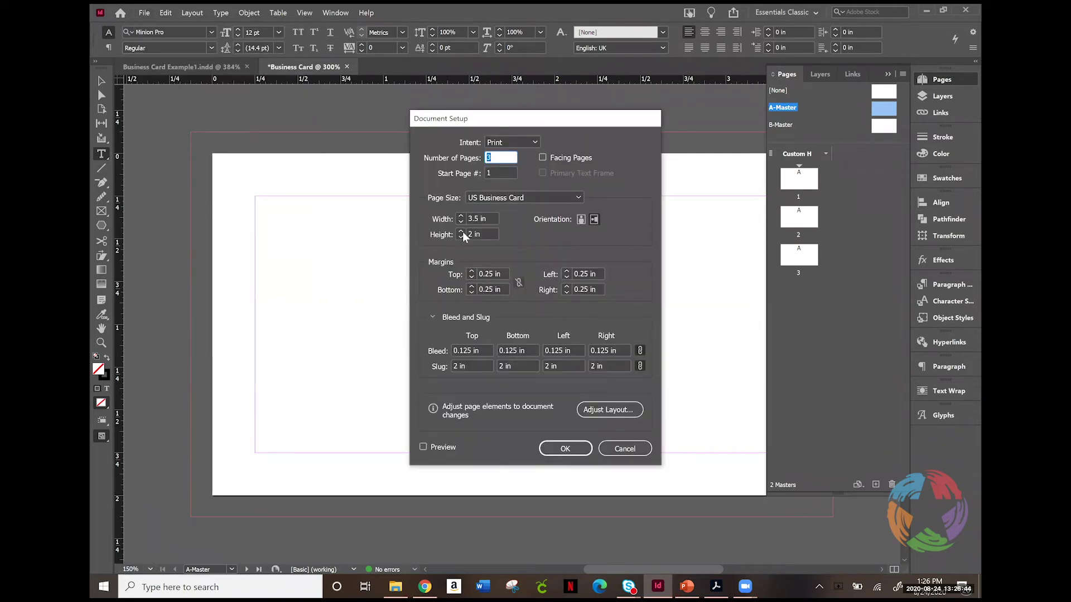
{"action": "left_click", "coordinate": [471, 278]}
{"action": "left_click", "coordinate": [472, 278]}
{"action": "left_click", "coordinate": [517, 284]}
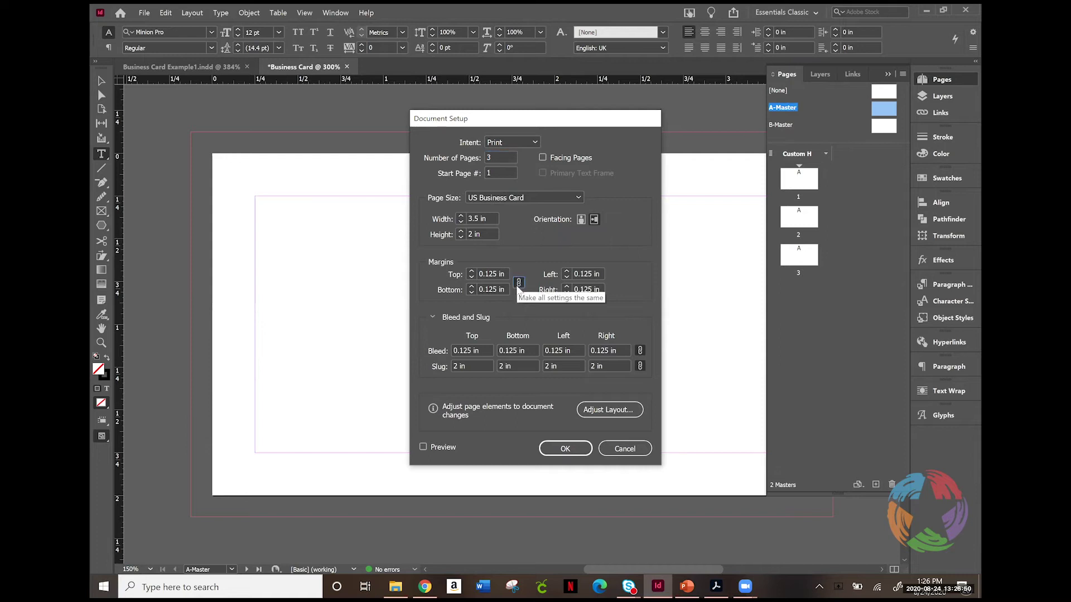
{"action": "left_click", "coordinate": [565, 450]}
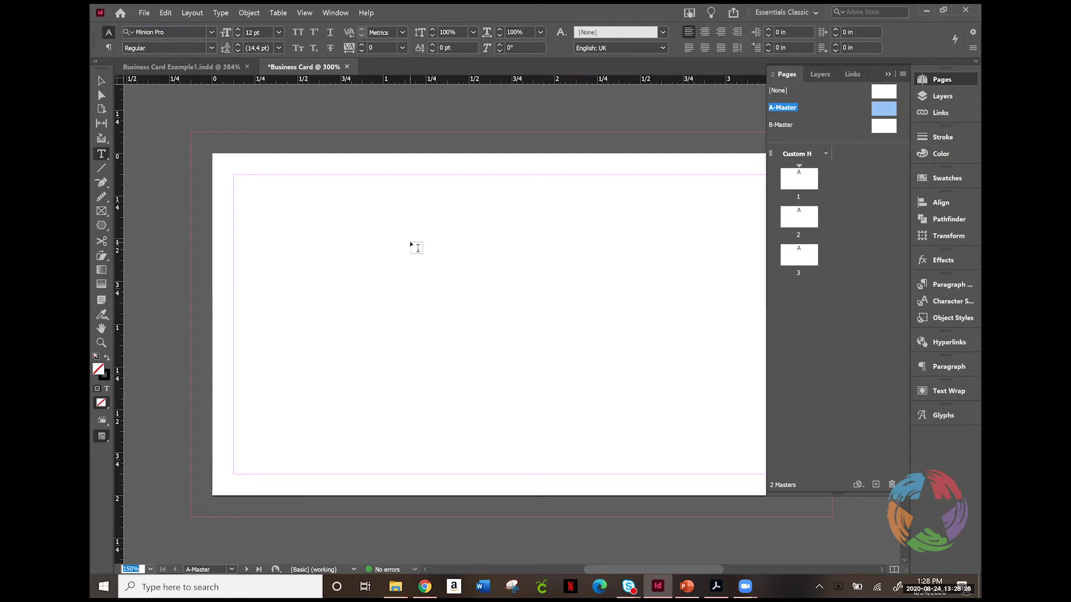
Step: Draw a text frame near the page centre, type CT, and select the letters
{"action": "left_click_drag", "start_coordinate": [416, 244], "coordinate": [583, 369]}
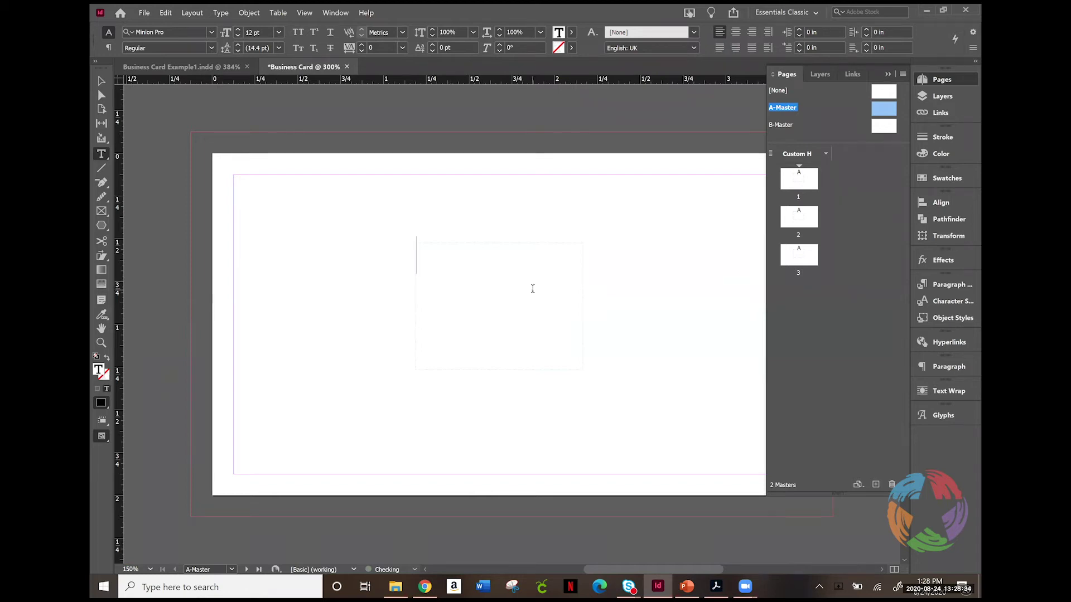
{"action": "type", "text": "CT"}
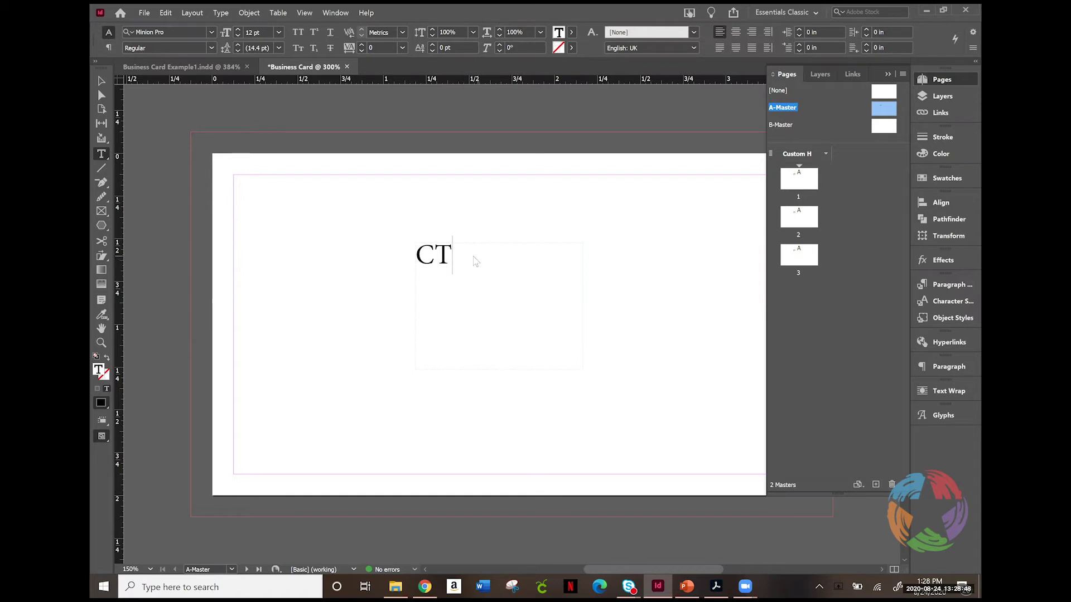
{"action": "right_click", "coordinate": [473, 257]}
{"action": "left_click", "coordinate": [440, 255]}
{"action": "double_click", "coordinate": [434, 255]}
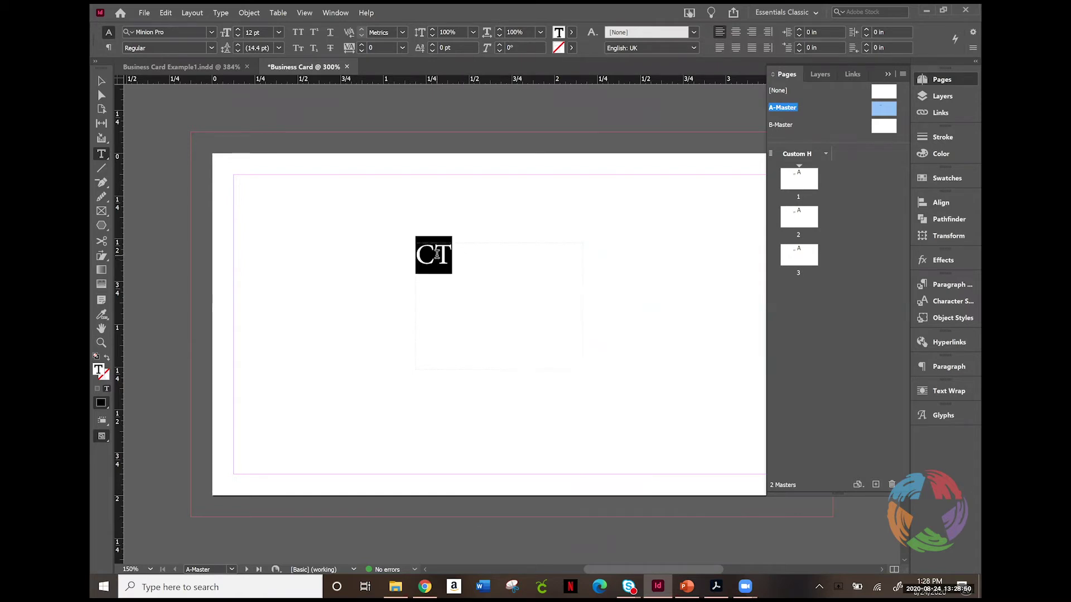
{"action": "left_click", "coordinate": [211, 33]}
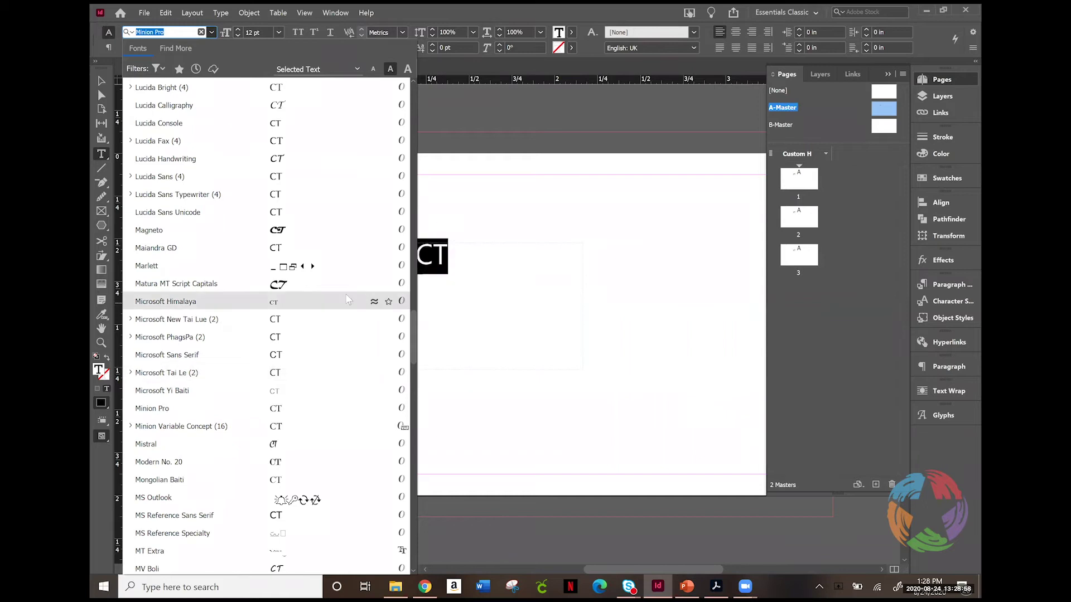
Step: Filter the font list to Serif and apply Bookman Old Style to CT
{"action": "scroll", "coordinate": [340, 379], "scroll_direction": "down", "scroll_amount": 5}
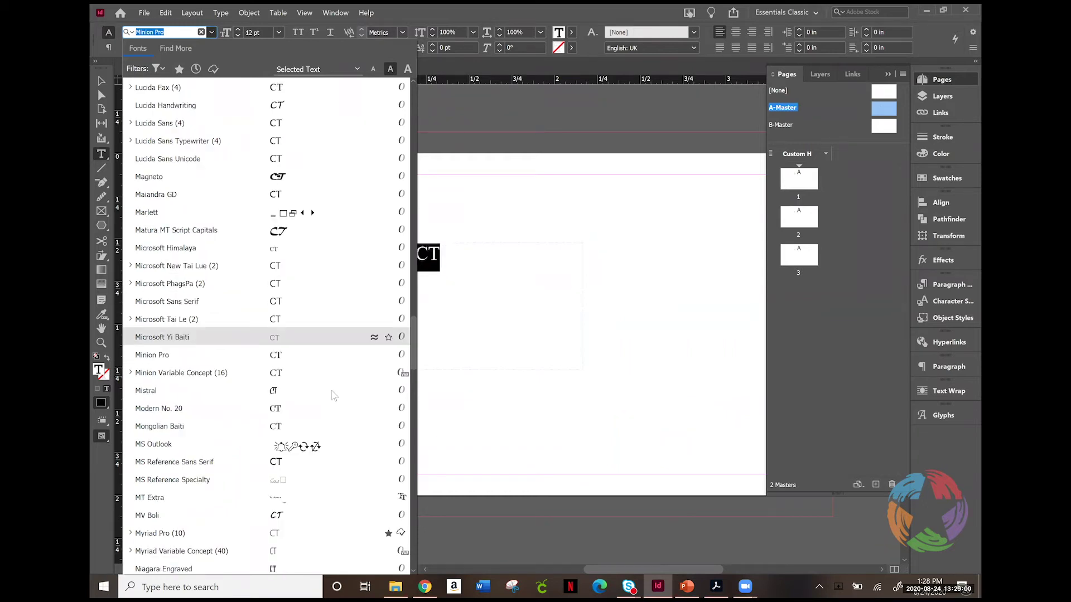
{"action": "scroll", "coordinate": [365, 351], "scroll_direction": "up", "scroll_amount": 1}
{"action": "key", "text": "Up"}
{"action": "key", "text": "Up"}
{"action": "key", "text": "Up"}
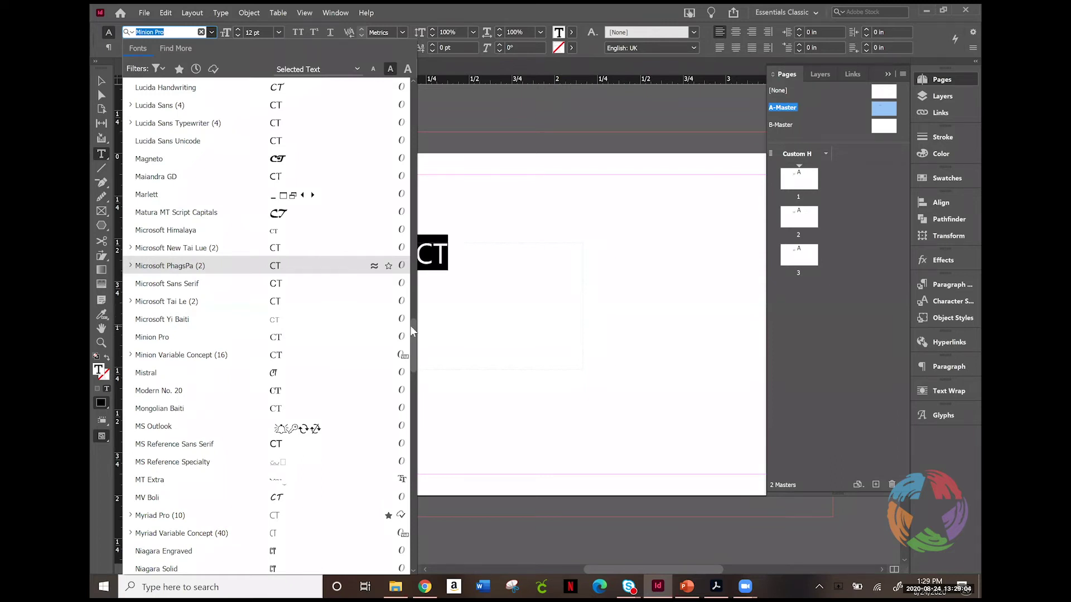
{"action": "left_click_drag", "start_coordinate": [412, 331], "coordinate": [422, 372]}
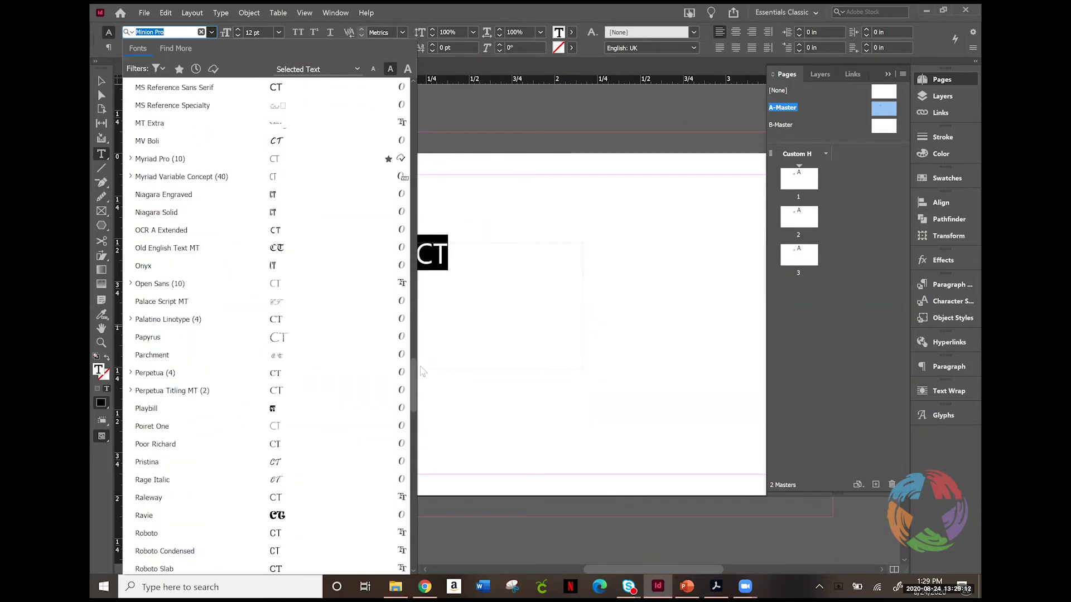
{"action": "scroll", "coordinate": [418, 371], "scroll_direction": "down", "scroll_amount": 3}
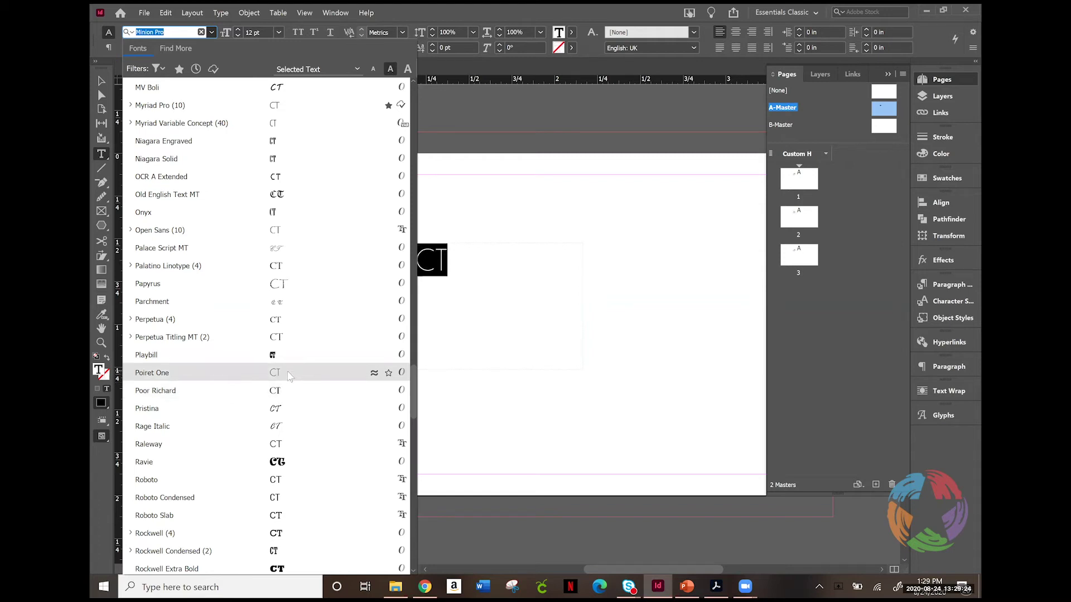
{"action": "left_click", "coordinate": [158, 70]}
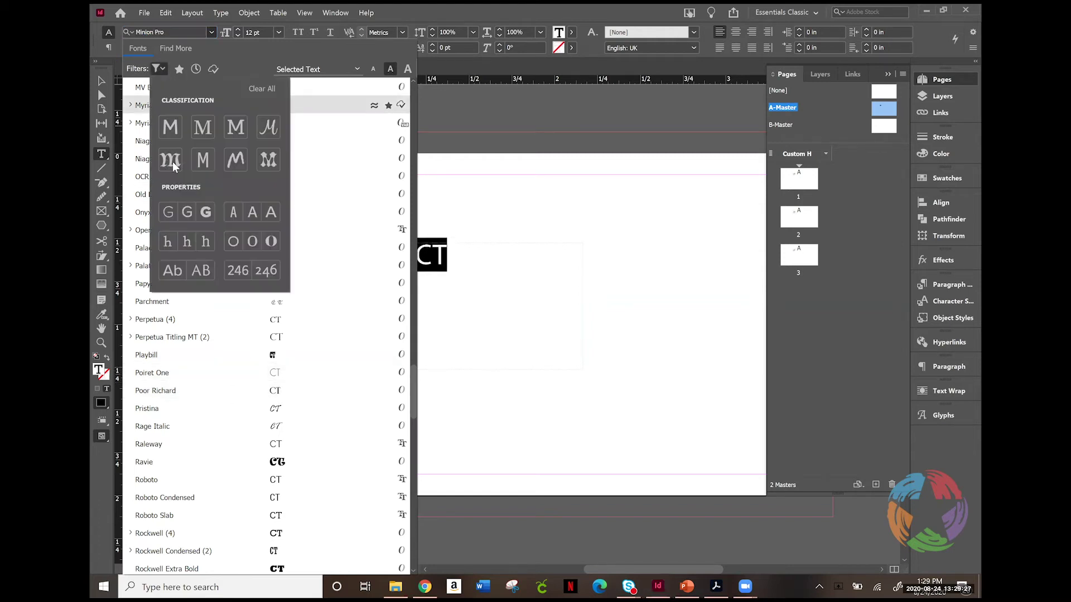
{"action": "left_click", "coordinate": [202, 130]}
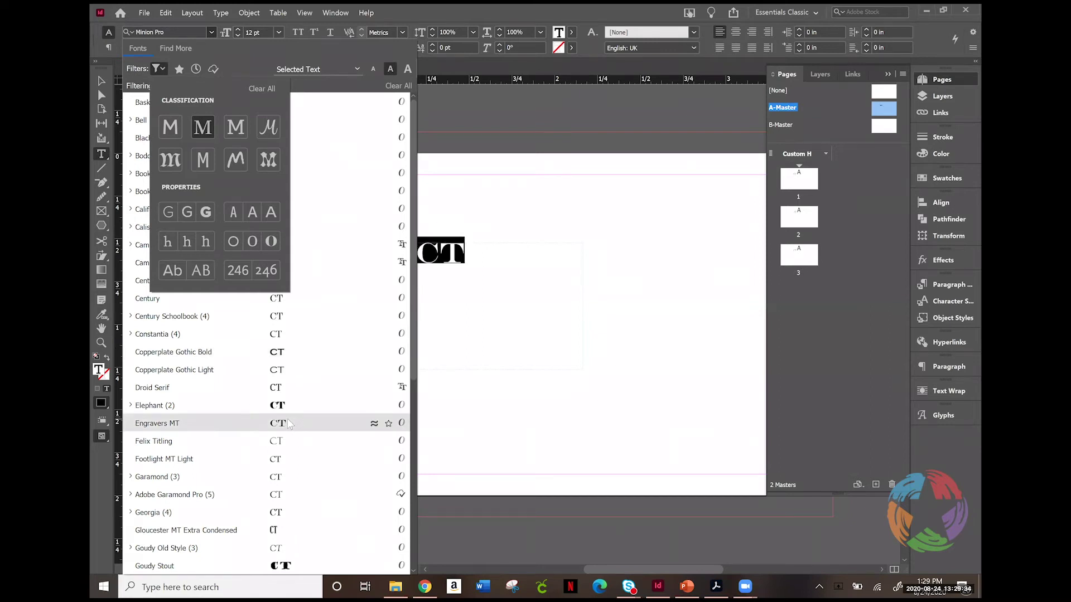
{"action": "left_click", "coordinate": [415, 262]}
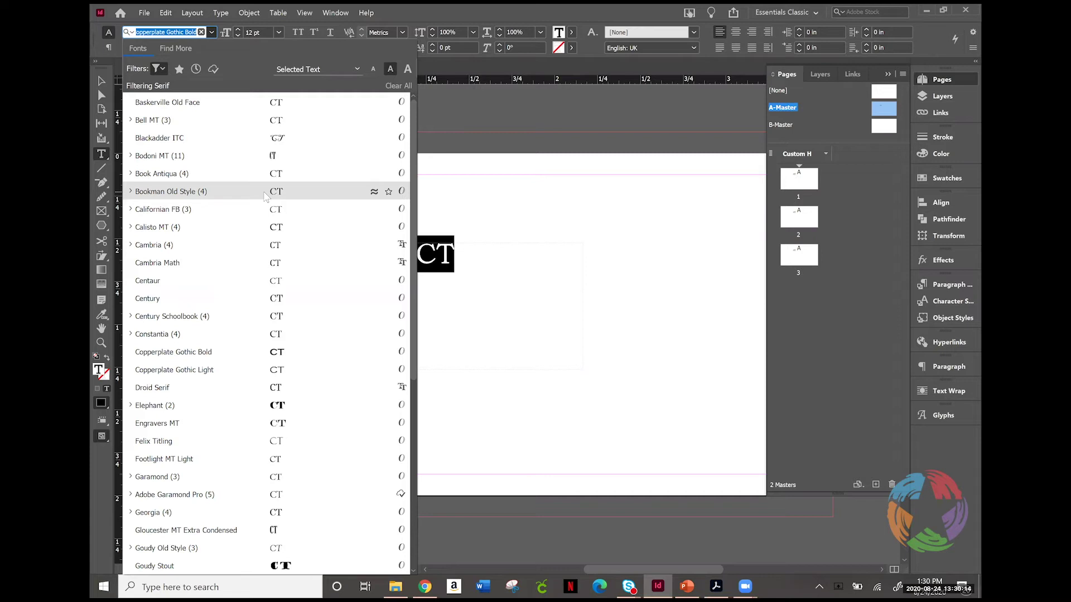
{"action": "left_click", "coordinate": [264, 193]}
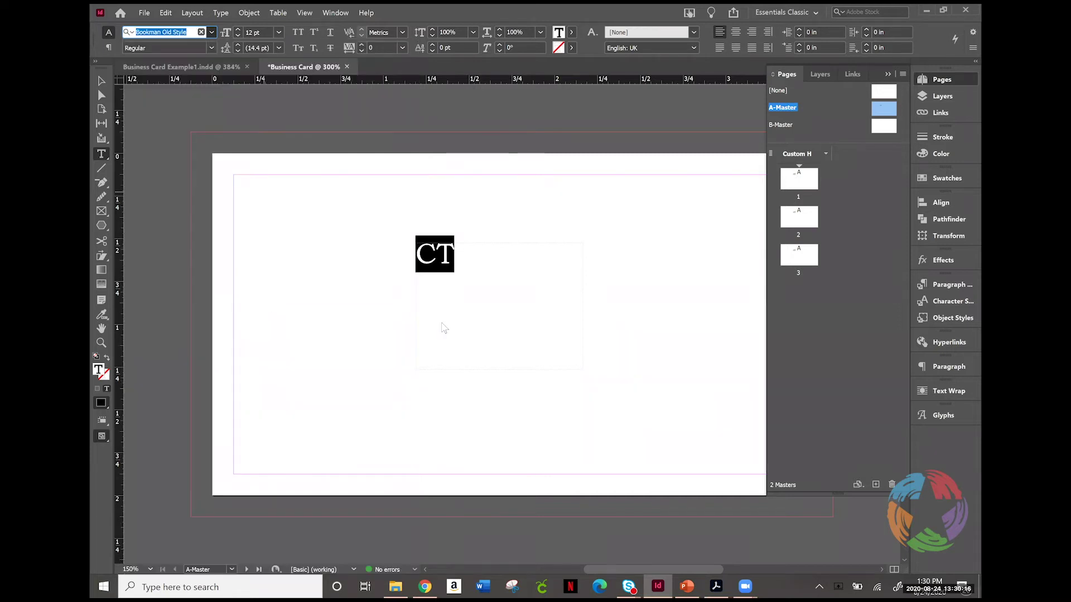
Step: Set the CT text to 30 pt, then switch to the Selection tool
{"action": "left_click", "coordinate": [239, 30]}
{"action": "left_click", "coordinate": [238, 31]}
{"action": "left_click", "coordinate": [238, 30]}
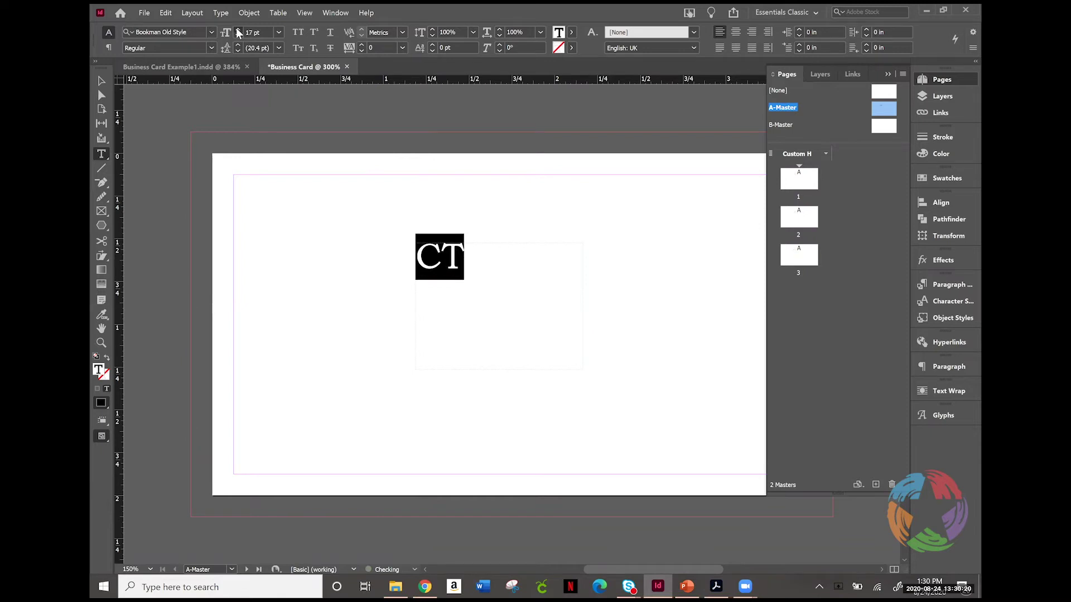
{"action": "left_click", "coordinate": [238, 30]}
{"action": "left_click", "coordinate": [238, 30]}
{"action": "left_click", "coordinate": [238, 30]}
{"action": "left_click", "coordinate": [238, 30]}
{"action": "left_click", "coordinate": [238, 30]}
{"action": "left_click", "coordinate": [238, 31]}
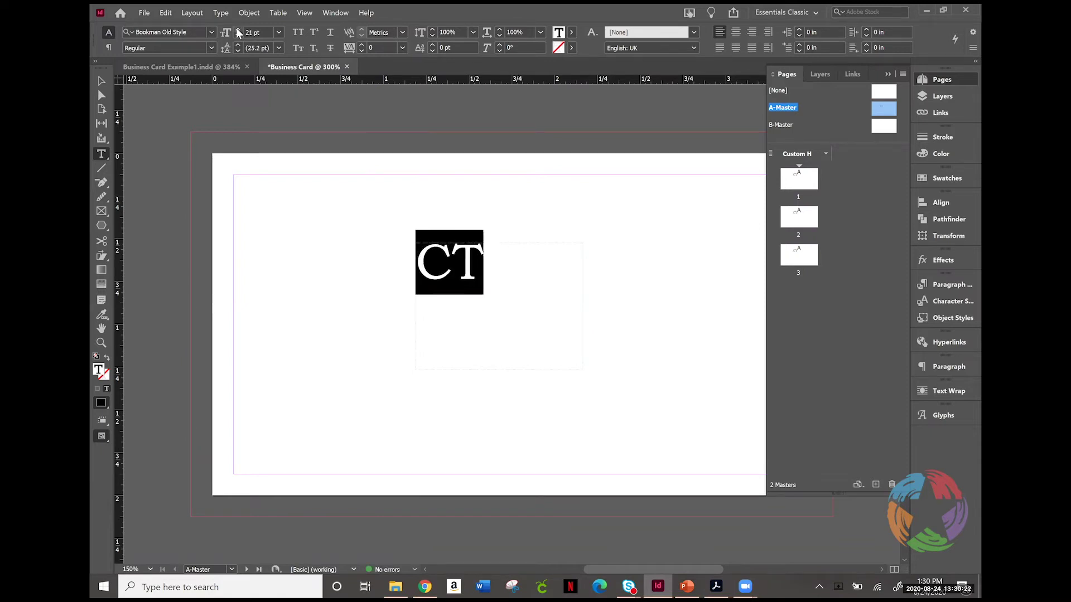
{"action": "left_click", "coordinate": [416, 262]}
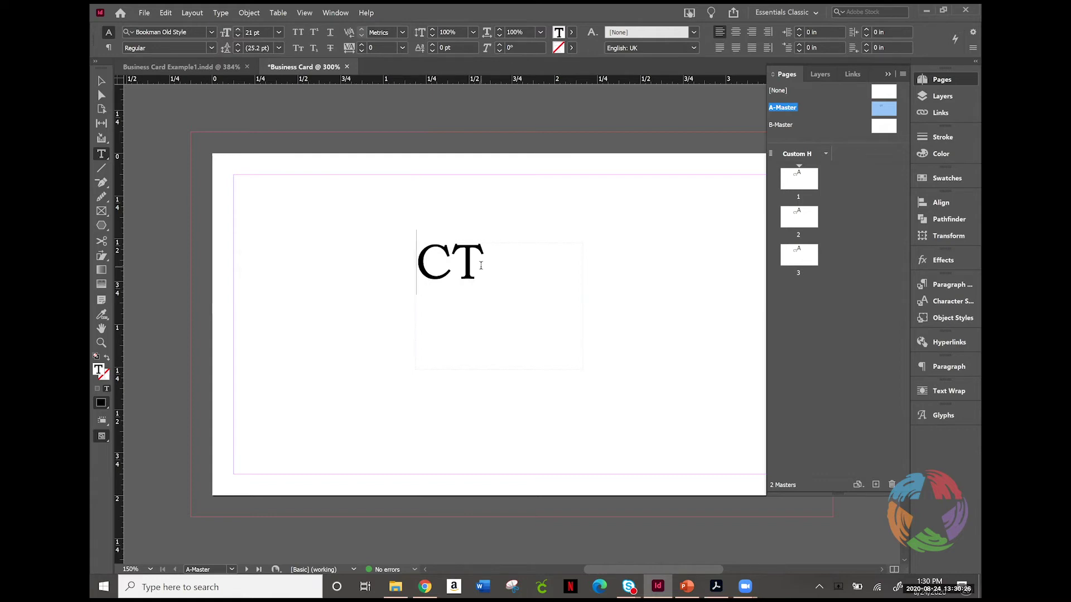
{"action": "double_click", "coordinate": [481, 266]}
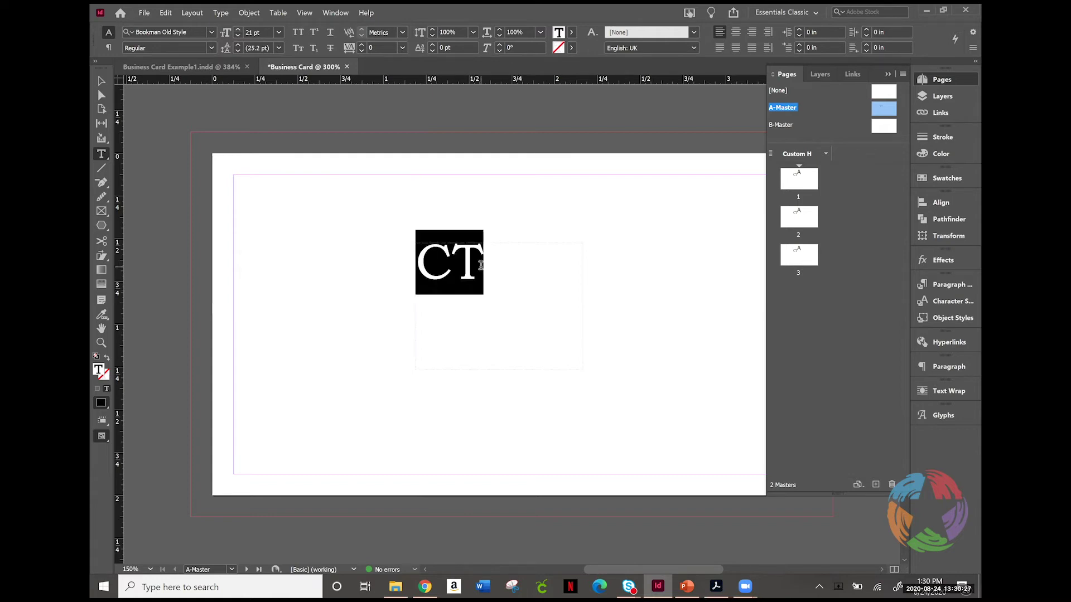
{"action": "double_click", "coordinate": [249, 31]}
{"action": "key", "text": "Up"}
{"action": "type", "text": "30"}
{"action": "key", "text": "Return"}
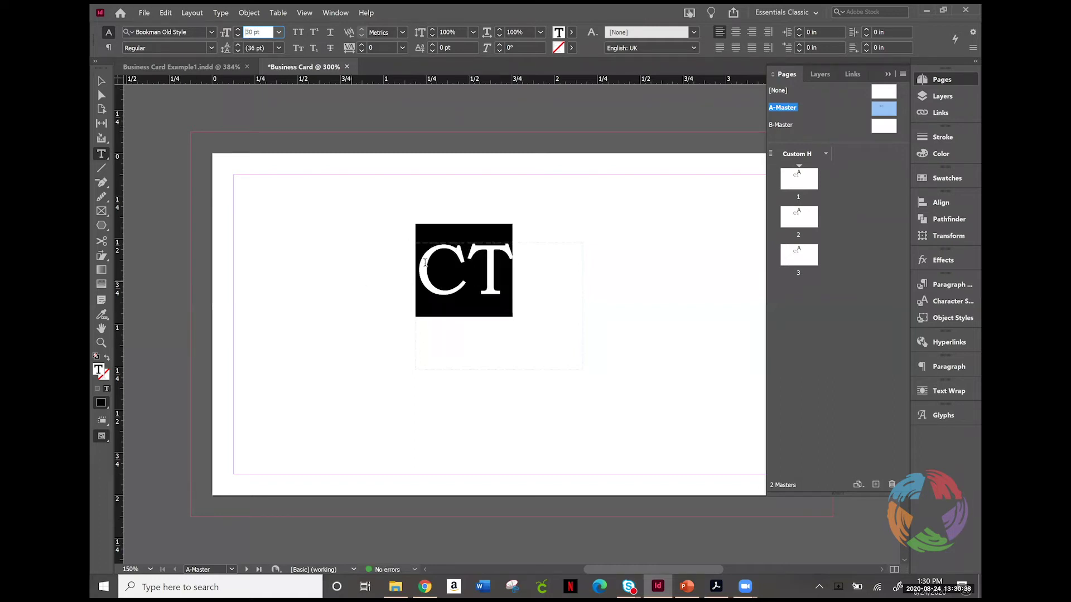
{"action": "left_click", "coordinate": [100, 82]}
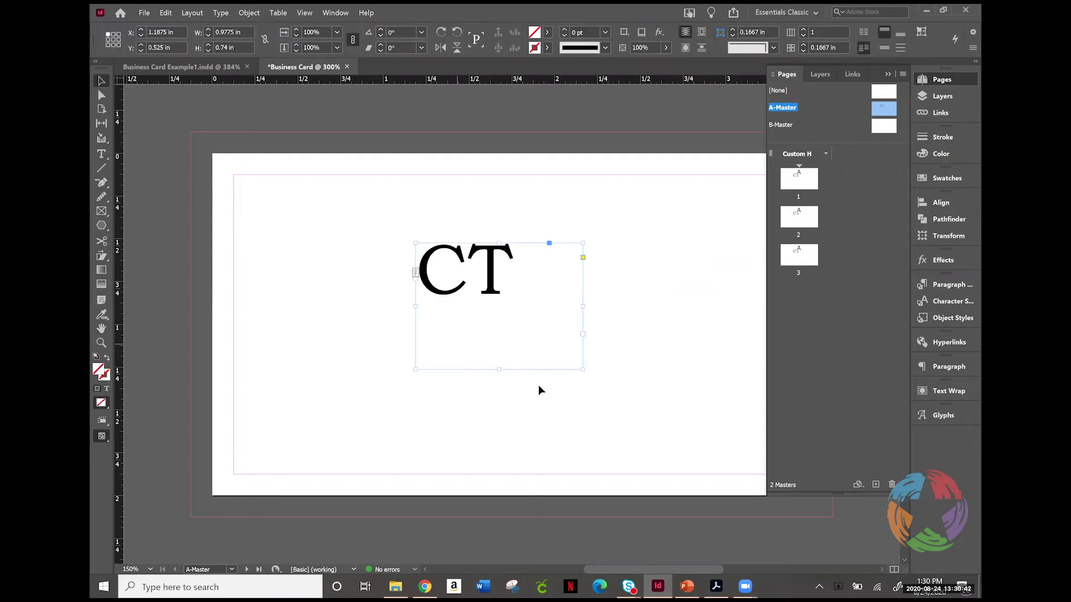
Step: Shrink the CT frame to fit and centre it at X 1.4388 in, Y 0.8075 in
{"action": "left_click_drag", "start_coordinate": [582, 369], "coordinate": [522, 308]}
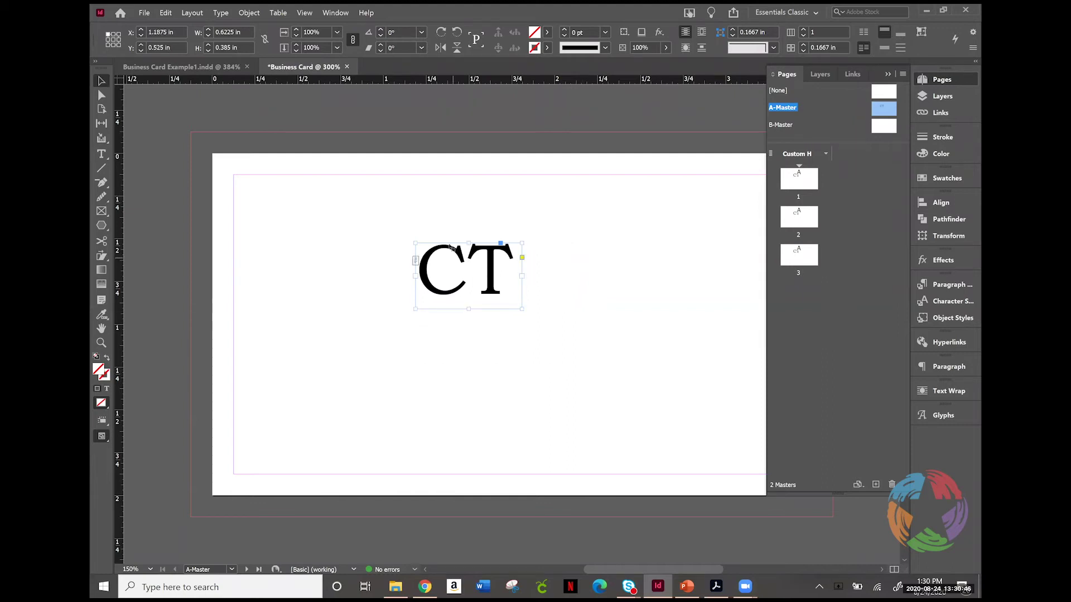
{"action": "left_click_drag", "start_coordinate": [454, 251], "coordinate": [497, 282]}
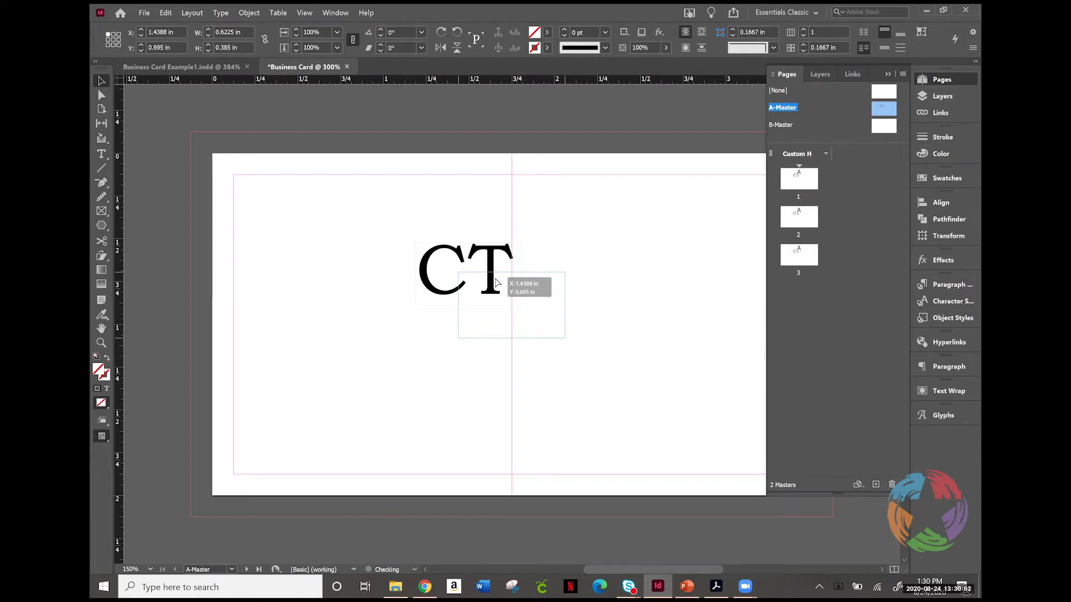
{"action": "left_click_drag", "start_coordinate": [497, 282], "coordinate": [496, 301]}
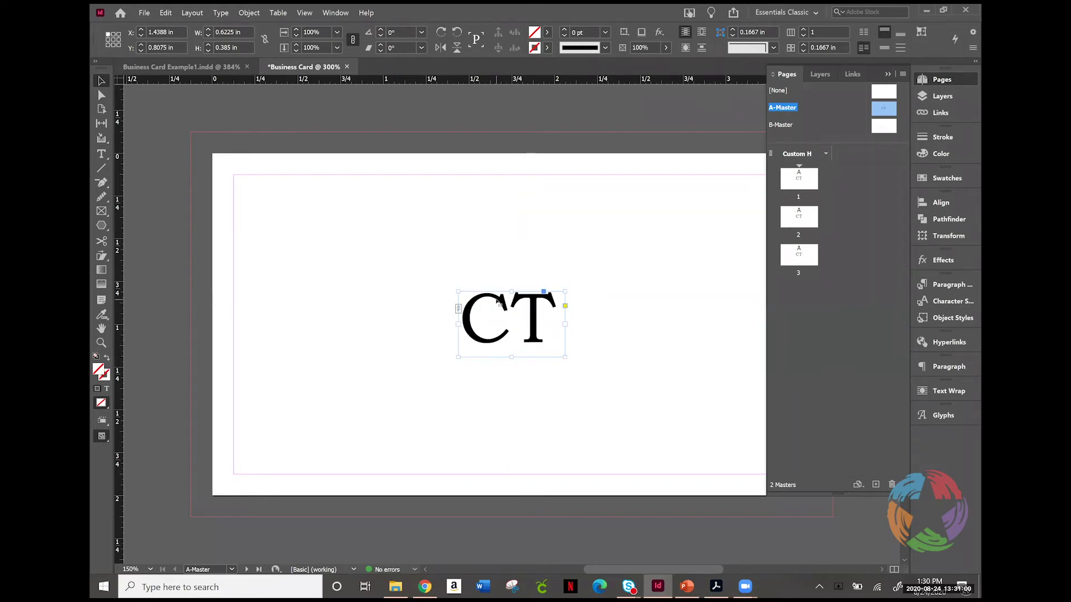
{"action": "left_click", "coordinate": [959, 203]}
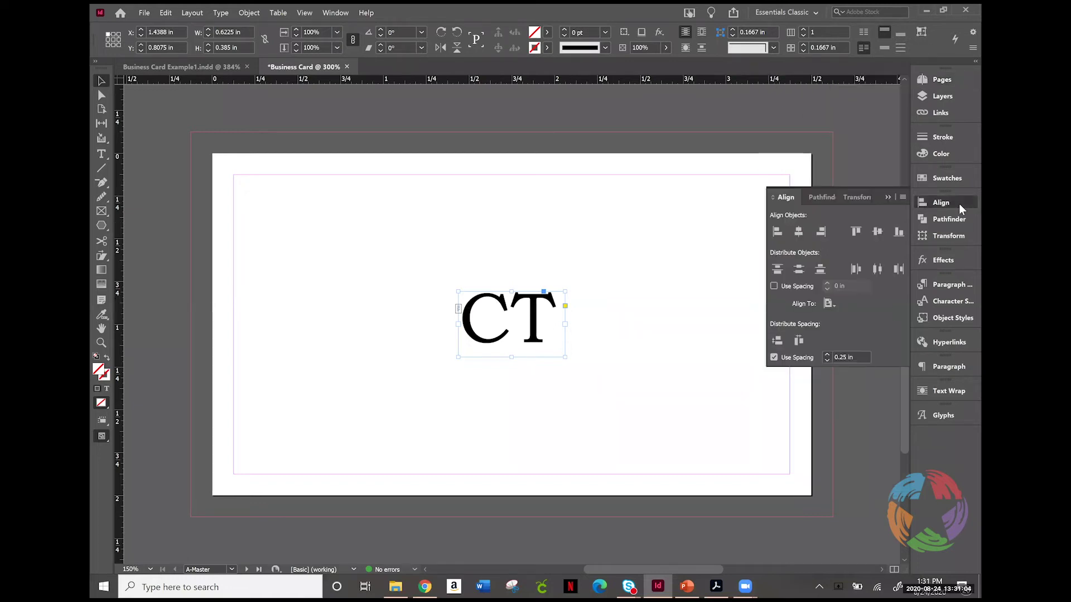
{"action": "left_click", "coordinate": [831, 304]}
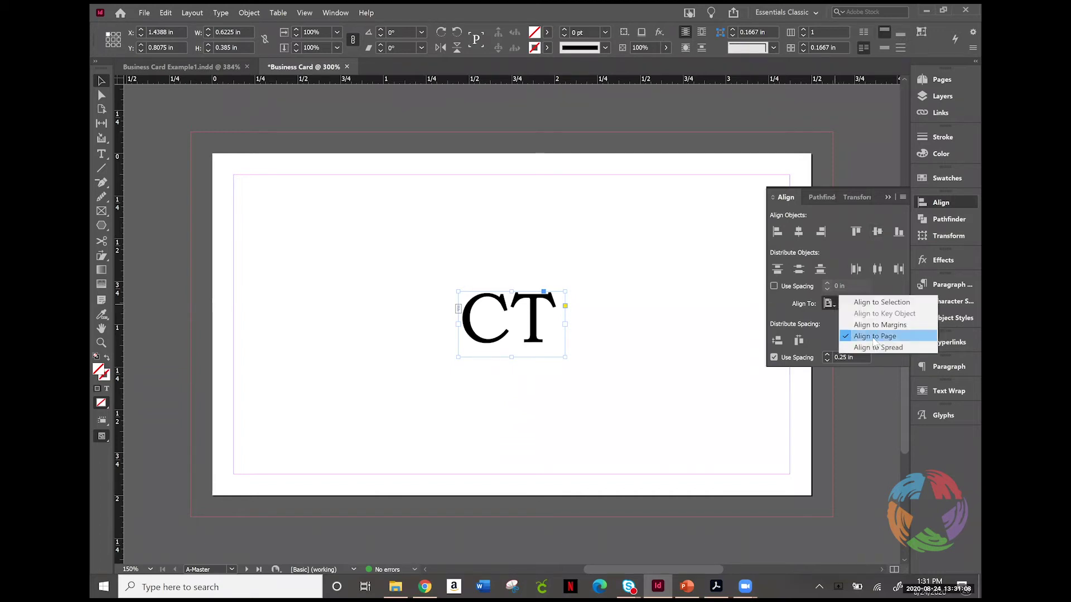
{"action": "left_click", "coordinate": [875, 337]}
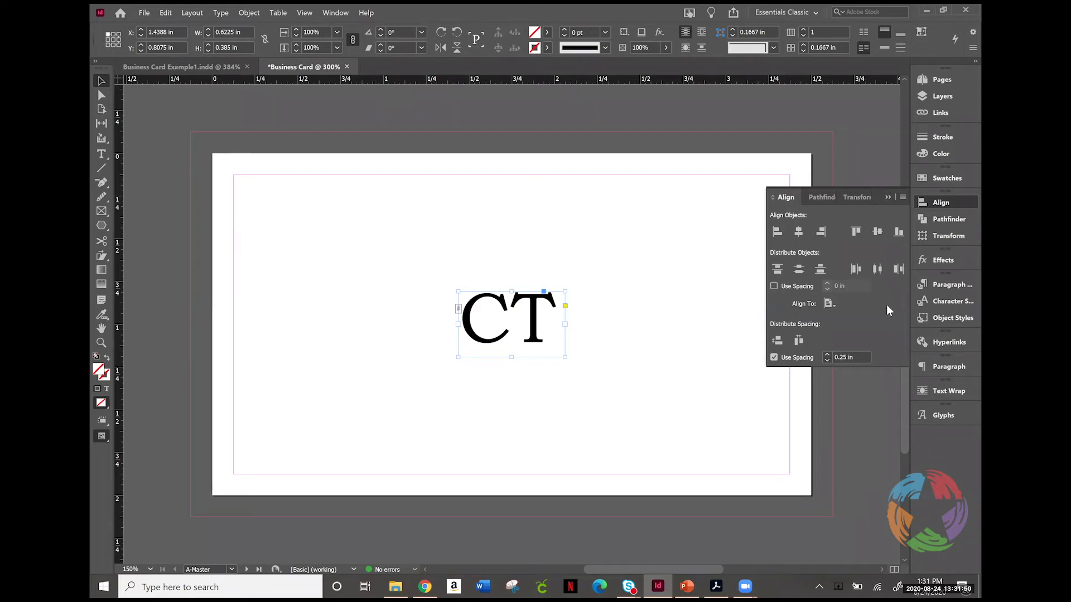
{"action": "left_click", "coordinate": [946, 82]}
{"action": "left_click", "coordinate": [946, 82]}
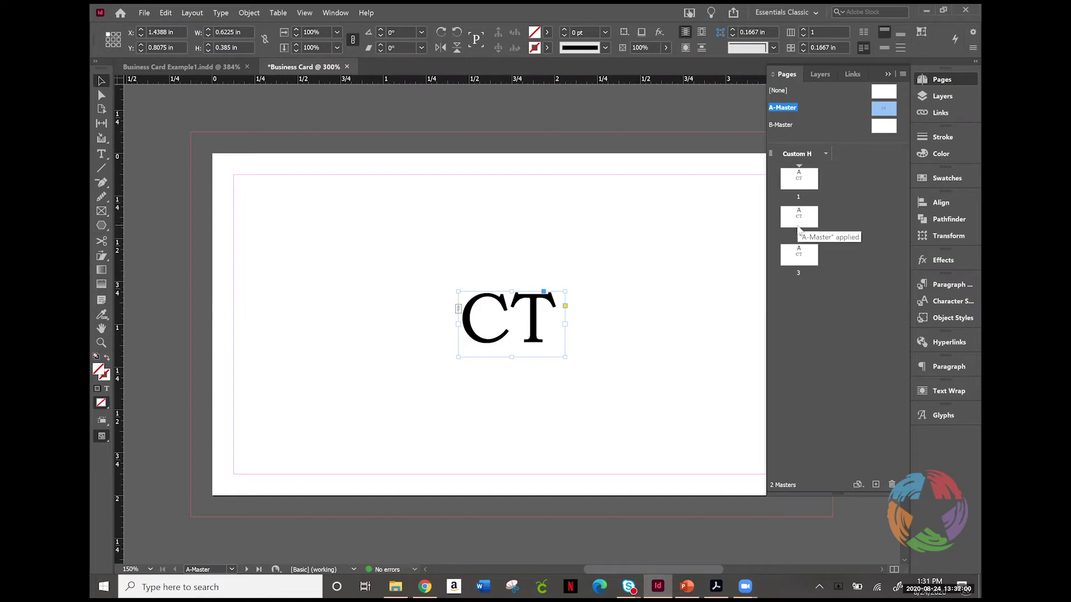
Step: Assign B-Master to page 2, then open B-Master fitted in the window
{"action": "left_click_drag", "start_coordinate": [780, 136], "coordinate": [808, 221]}
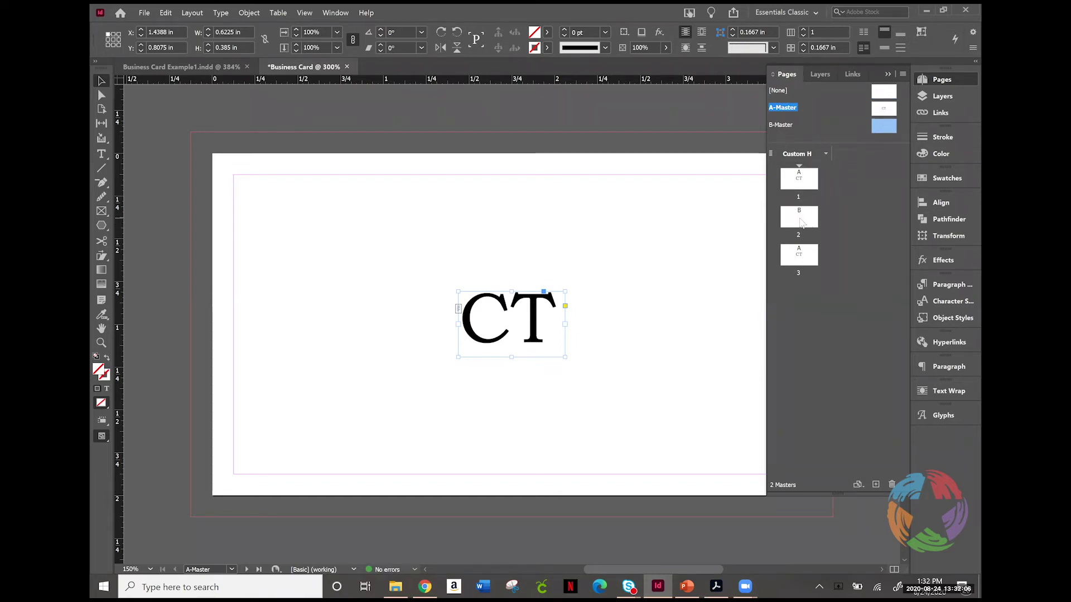
{"action": "double_click", "coordinate": [802, 223]}
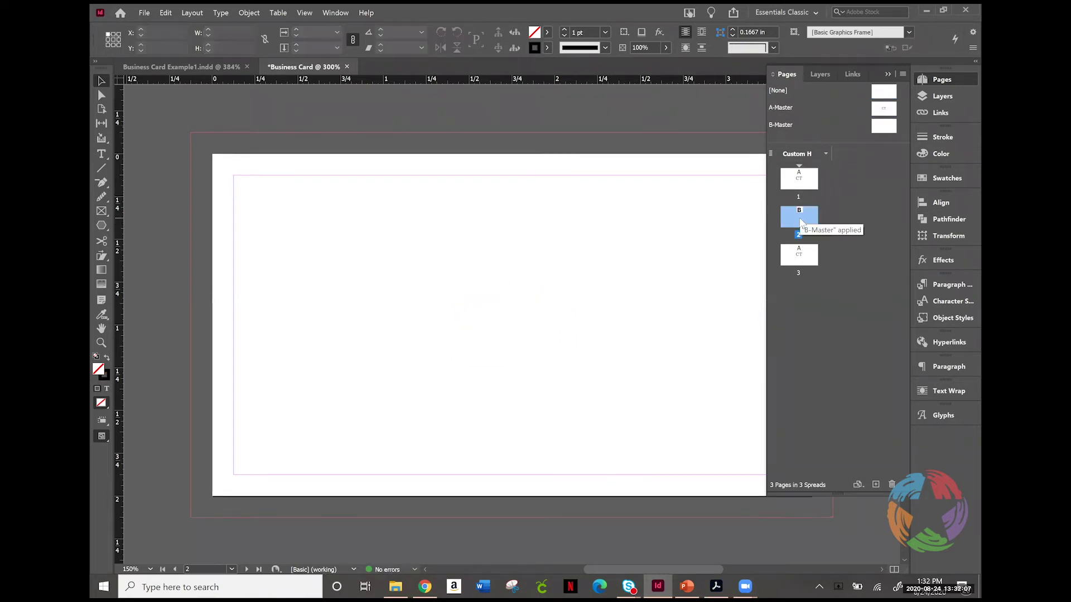
{"action": "double_click", "coordinate": [885, 127]}
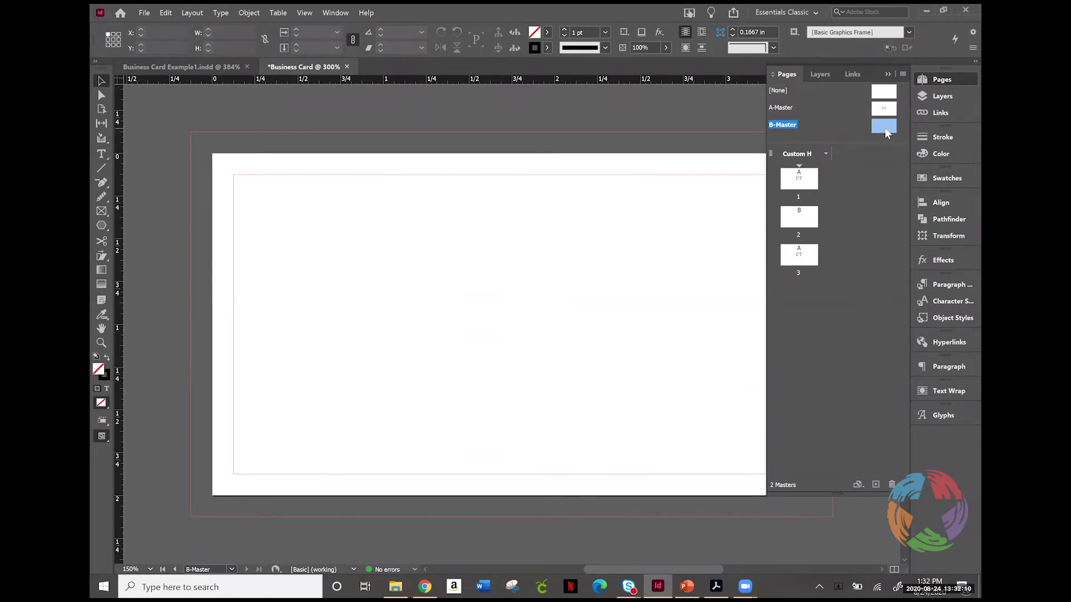
{"action": "key", "text": "ctrl+0"}
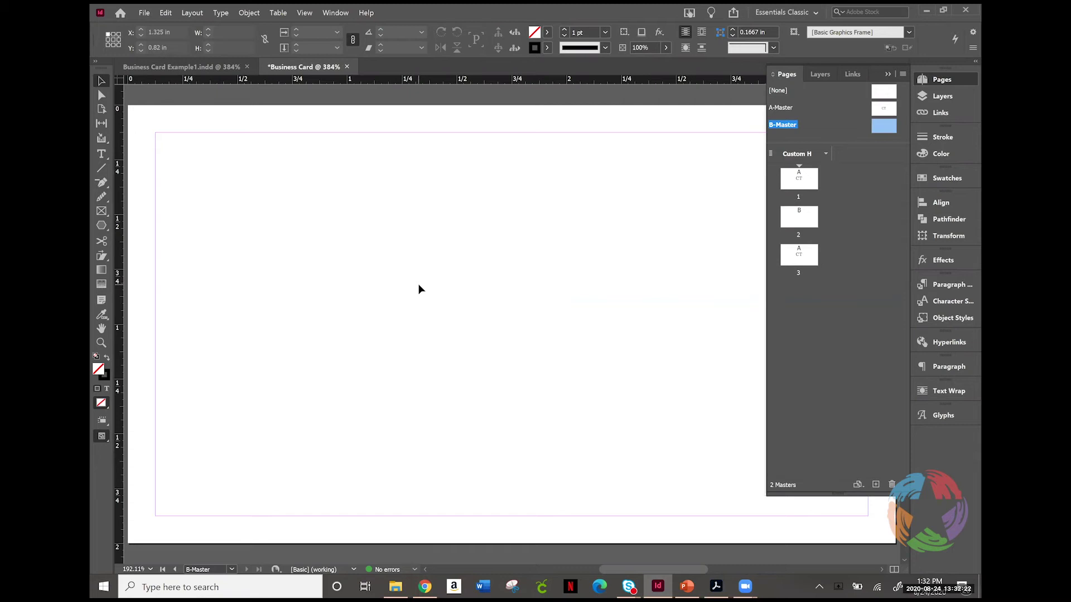
Step: Draw an empty rectangle graphics frame on the B-Master page
{"action": "left_click", "coordinate": [101, 211]}
{"action": "right_click", "coordinate": [100, 212]}
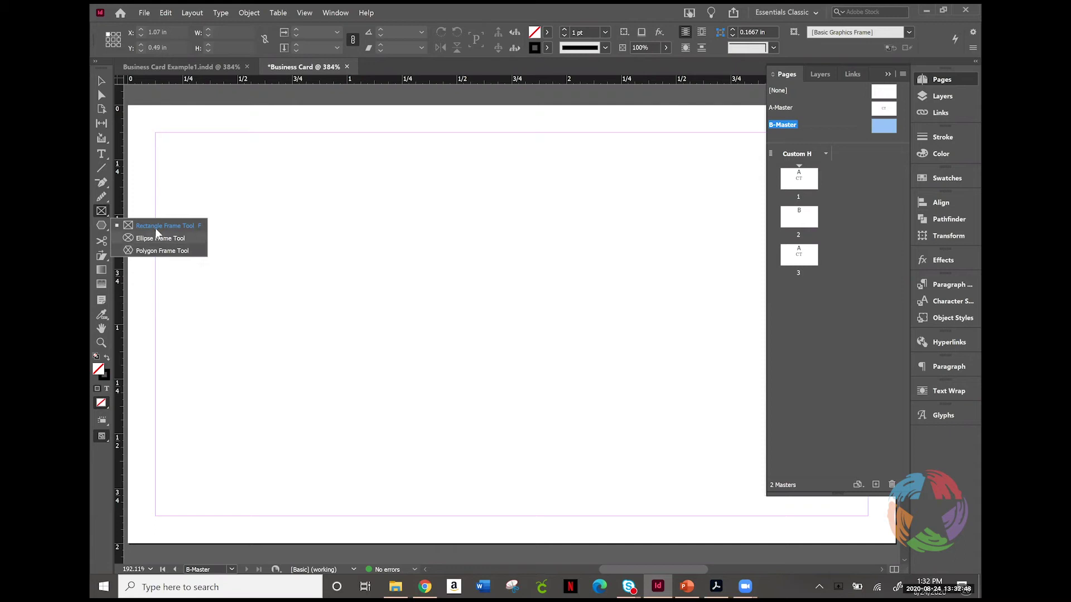
{"action": "left_click", "coordinate": [155, 226]}
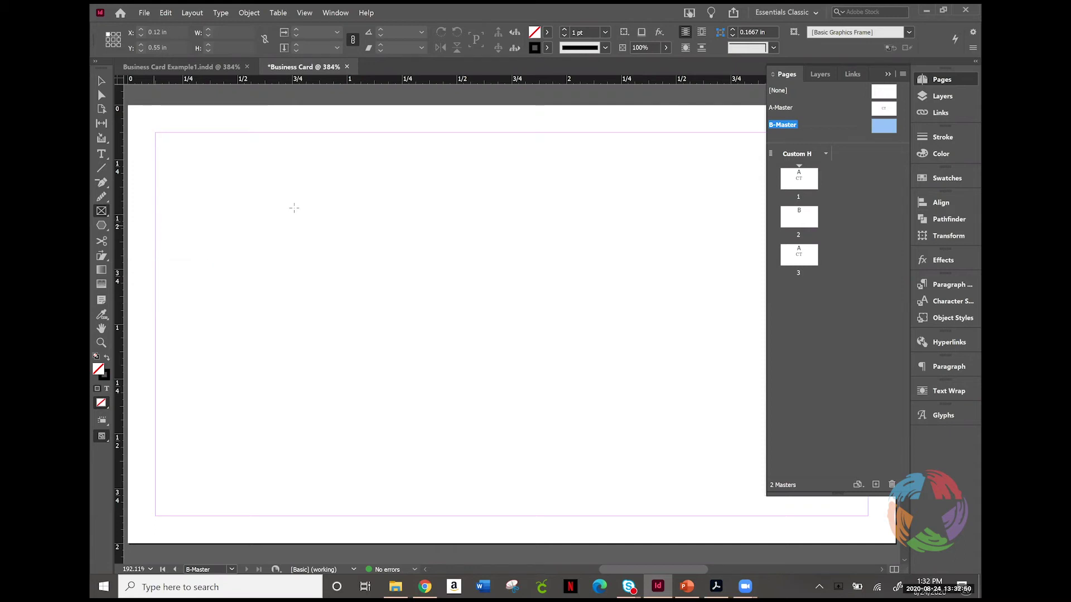
{"action": "left_click_drag", "start_coordinate": [404, 202], "coordinate": [699, 425]}
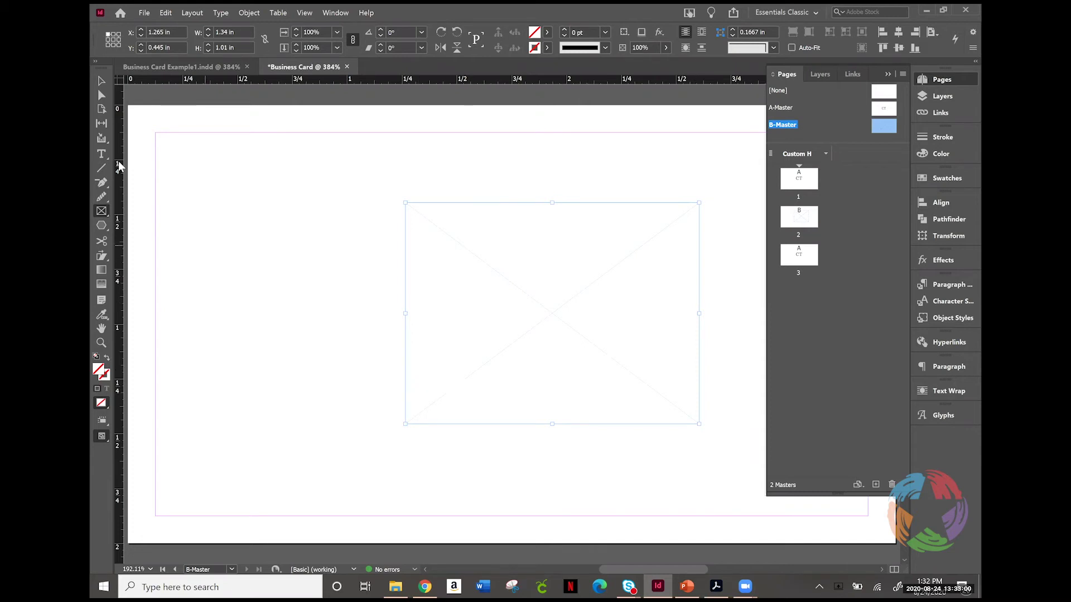
Step: Centre the frame horizontally and vertically on the card with the Align panel
{"action": "left_click", "coordinate": [101, 84]}
{"action": "left_click", "coordinate": [943, 203]}
{"action": "left_click", "coordinate": [798, 233]}
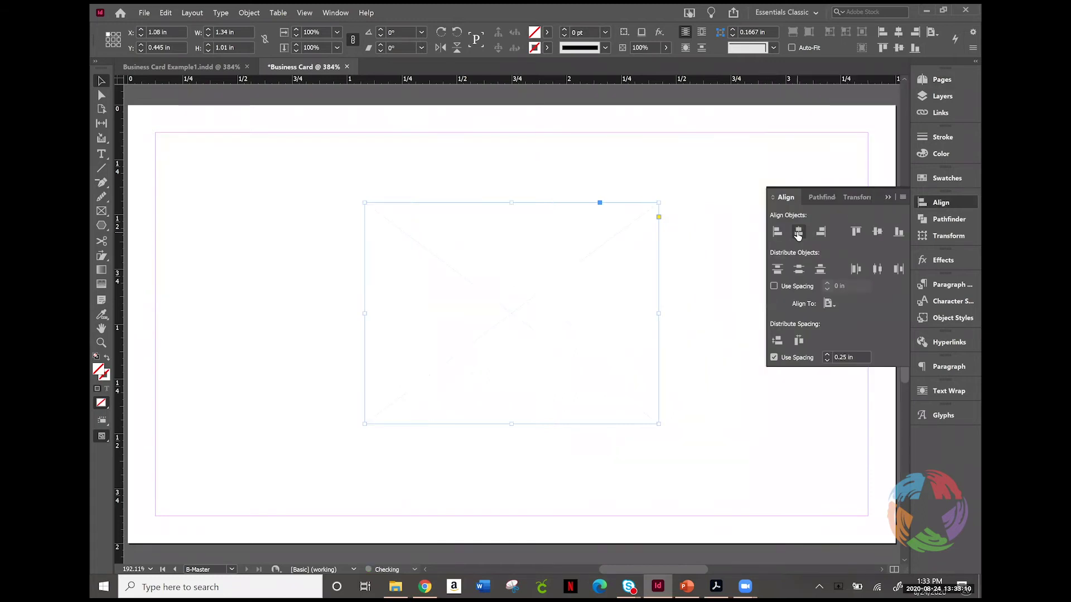
{"action": "left_click", "coordinate": [877, 233]}
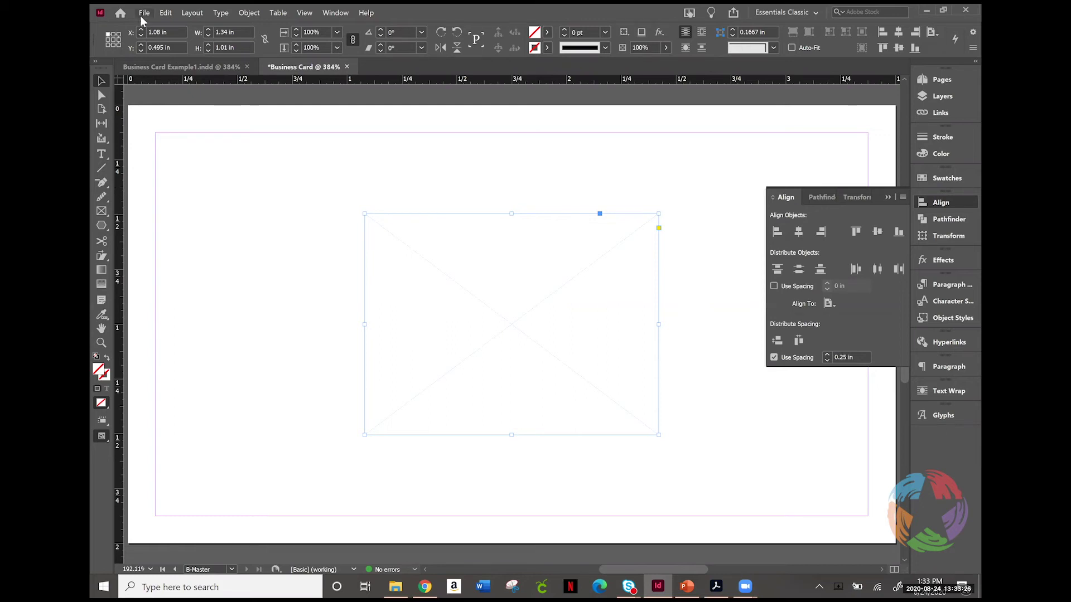
Step: Place the vintage-3541627_1920 image from the Example folder into the empty centred frame
{"action": "left_click", "coordinate": [144, 13]}
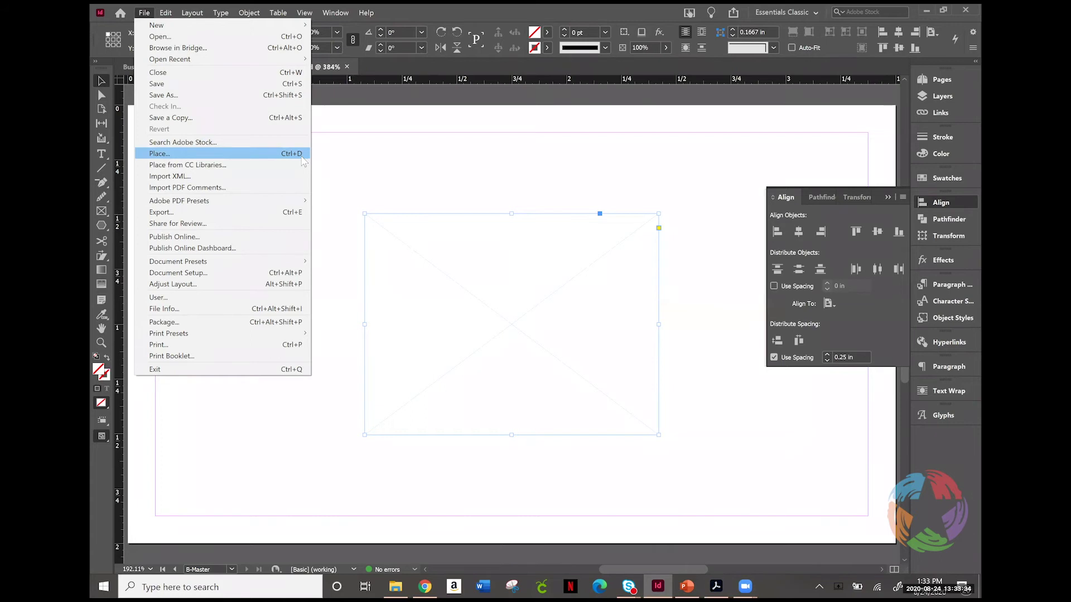
{"action": "left_click", "coordinate": [269, 157]}
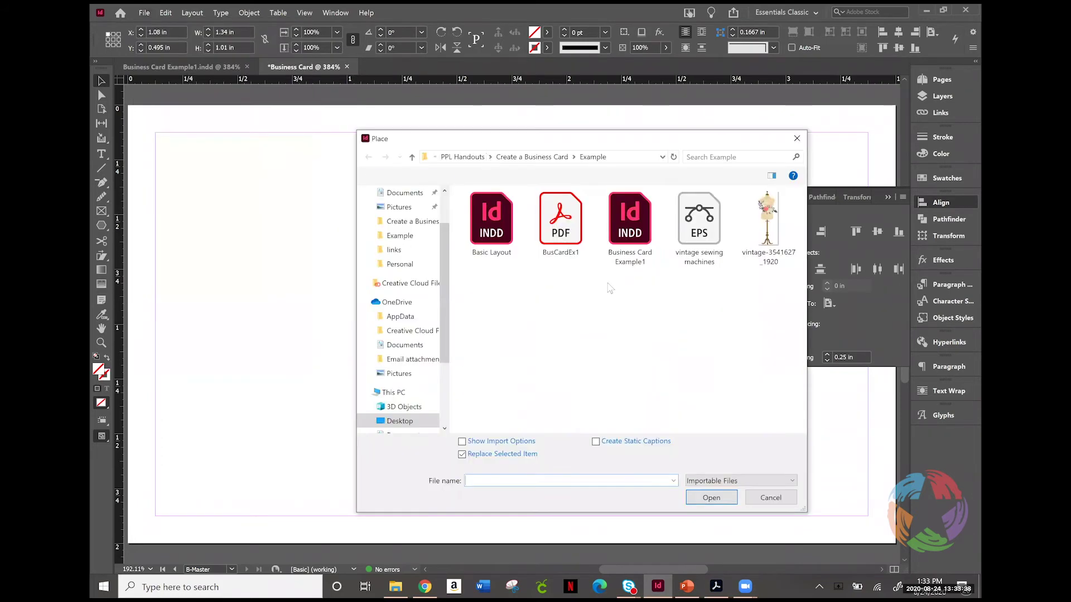
{"action": "double_click", "coordinate": [766, 221]}
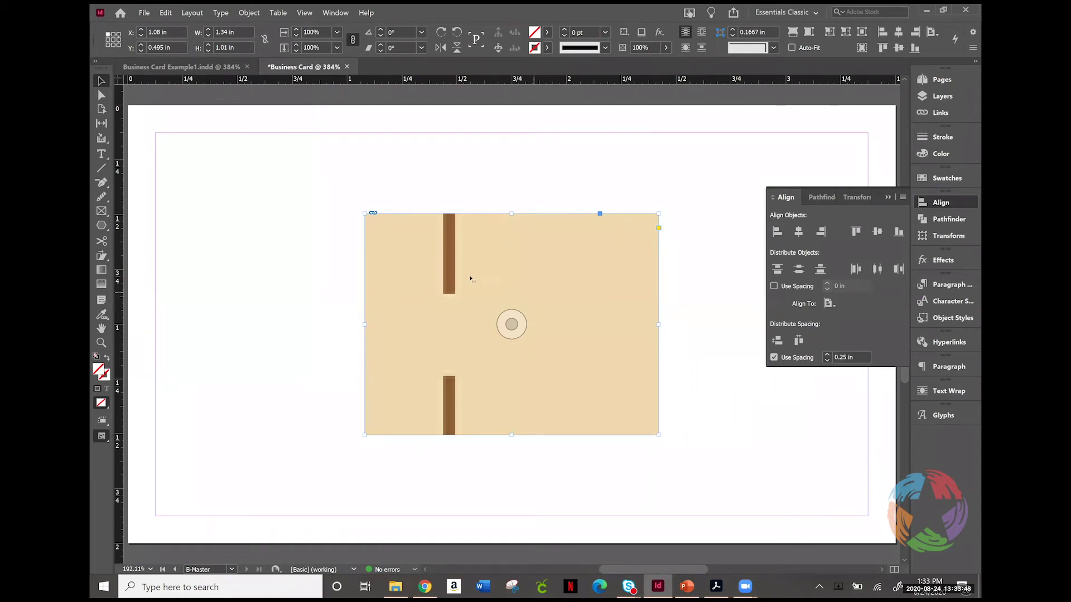
Step: Fit the dress-form image proportionally, then fit its frame to the content (0.3751 × 1.01 in)
{"action": "right_click", "coordinate": [538, 303]}
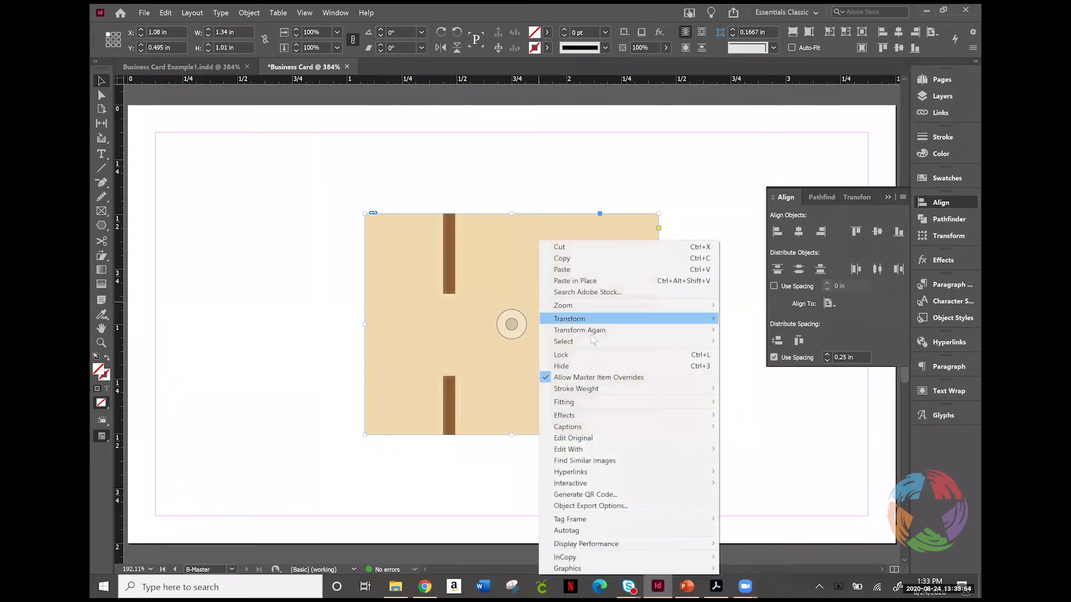
{"action": "mouse_move", "coordinate": [593, 403]}
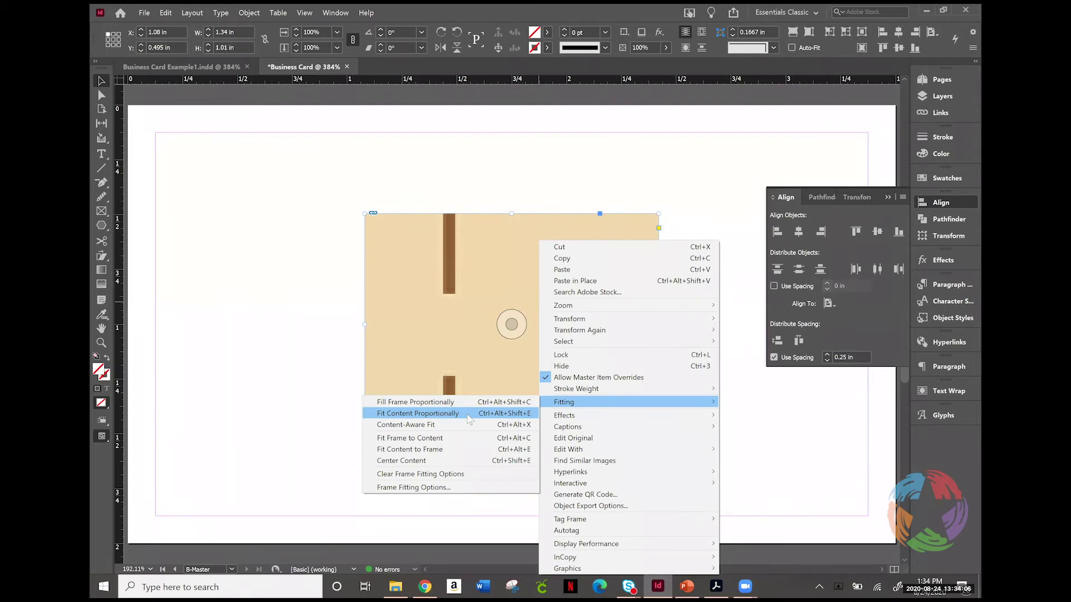
{"action": "left_click", "coordinate": [468, 418]}
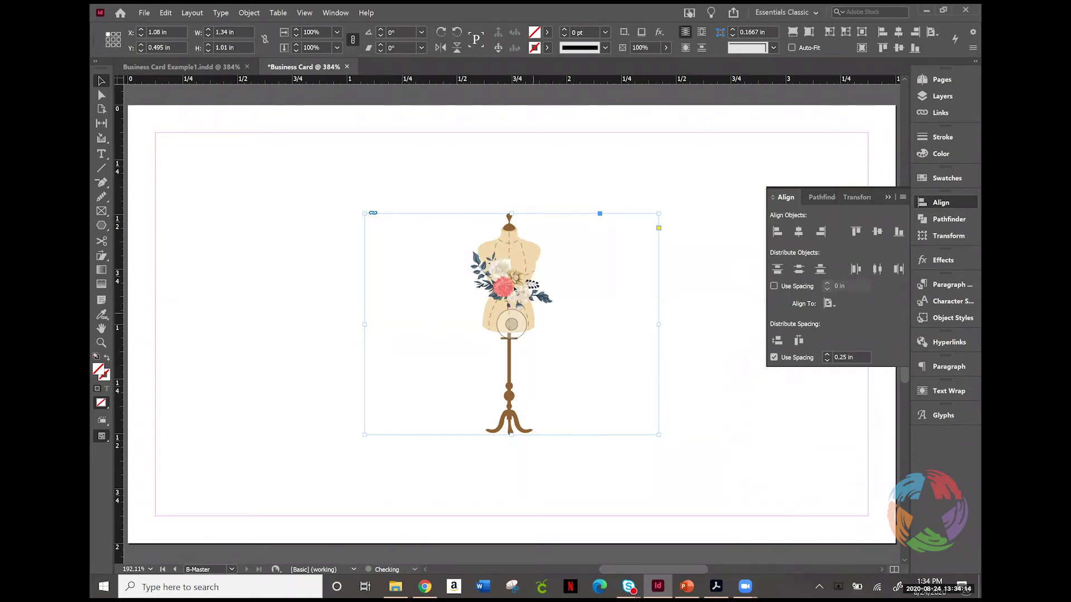
{"action": "right_click", "coordinate": [516, 291]}
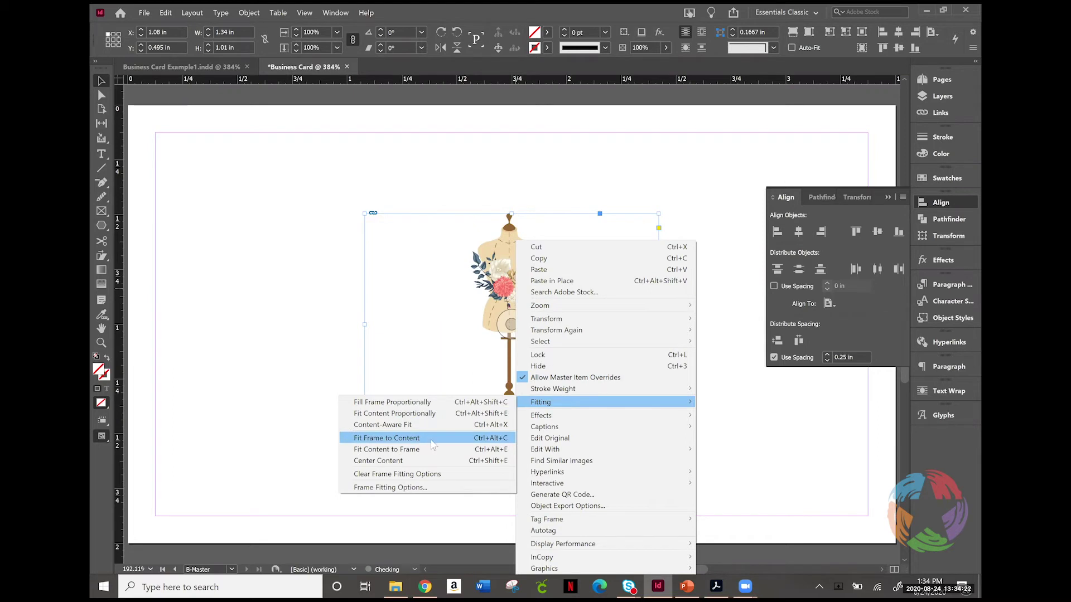
{"action": "left_click", "coordinate": [430, 439]}
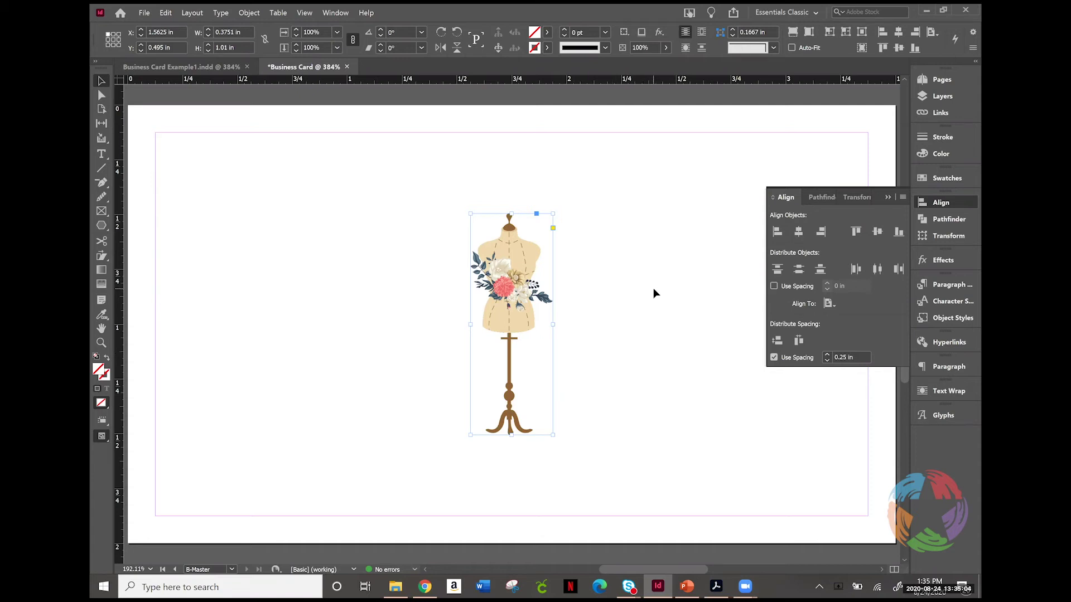
Step: Deselect the dress-form image and switch from the B-Master to editing the A-Master
{"action": "left_click", "coordinate": [626, 370]}
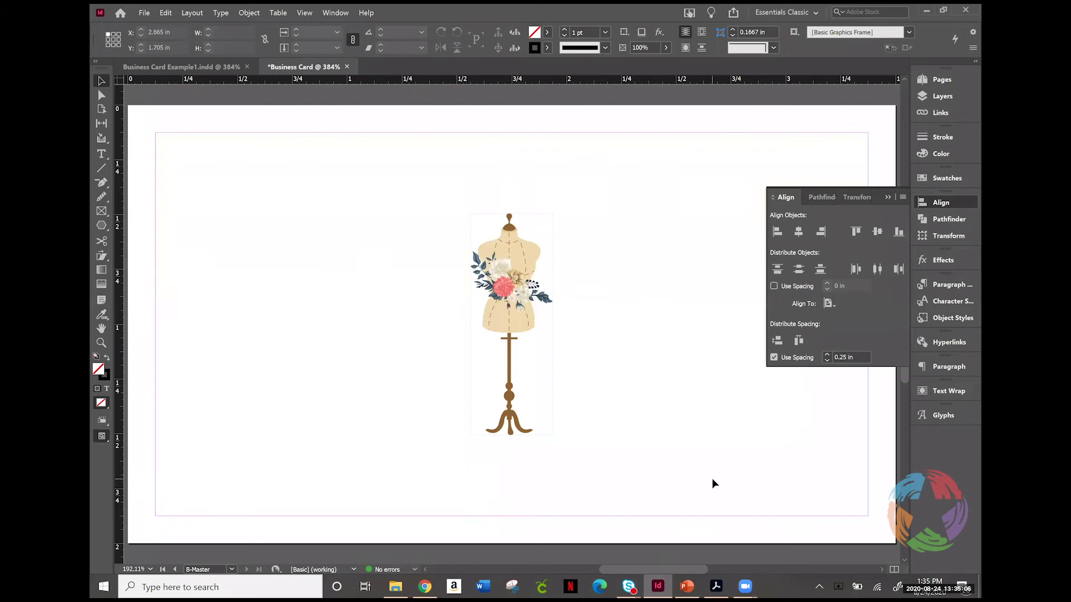
{"action": "left_click", "coordinate": [945, 79]}
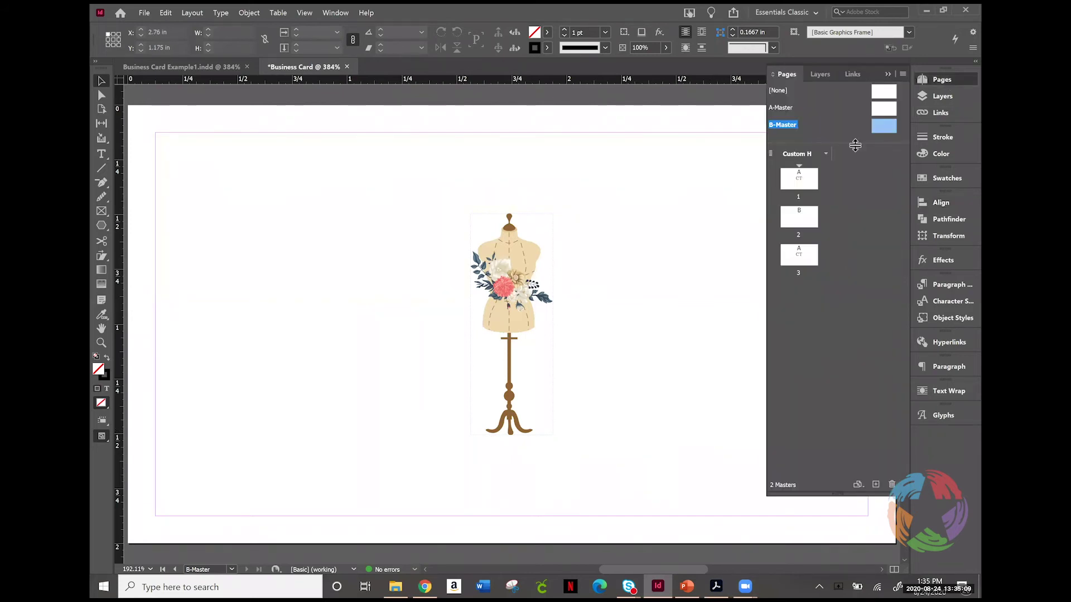
{"action": "double_click", "coordinate": [884, 109]}
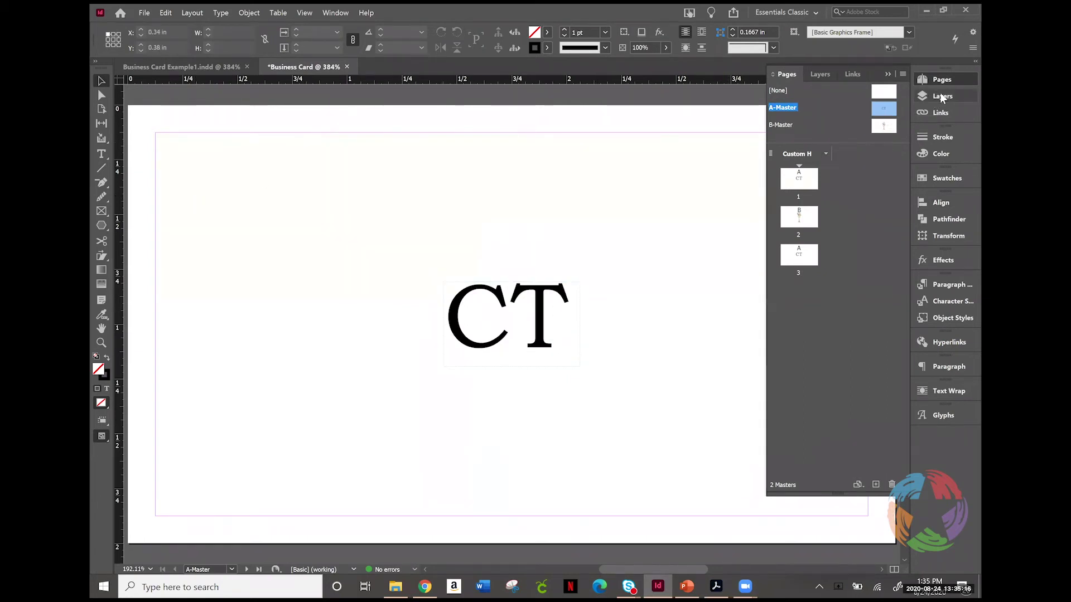
{"action": "left_click", "coordinate": [950, 82]}
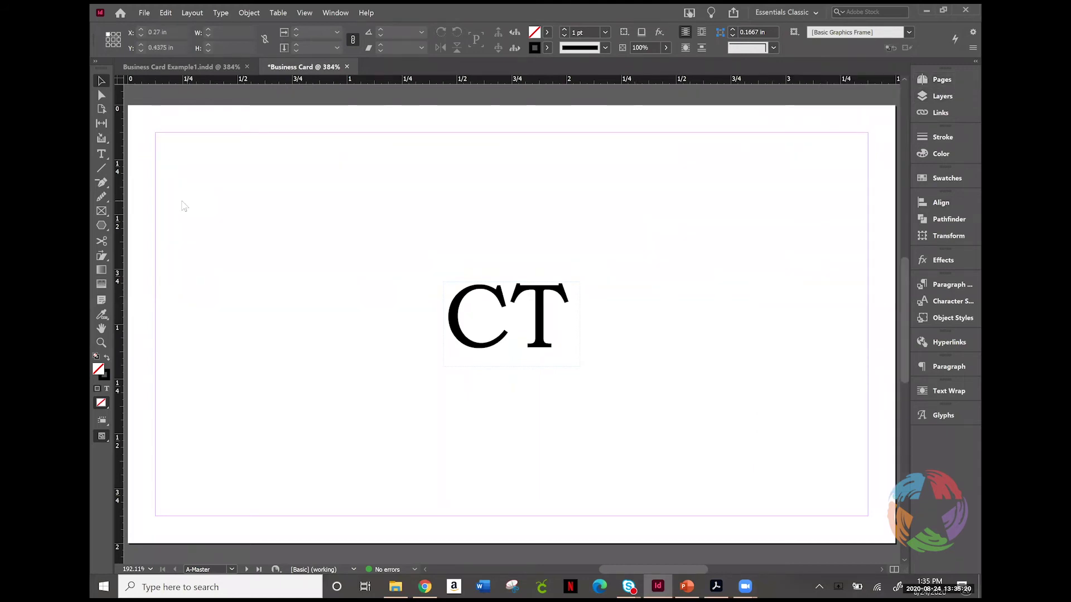
{"action": "left_click", "coordinate": [101, 229]}
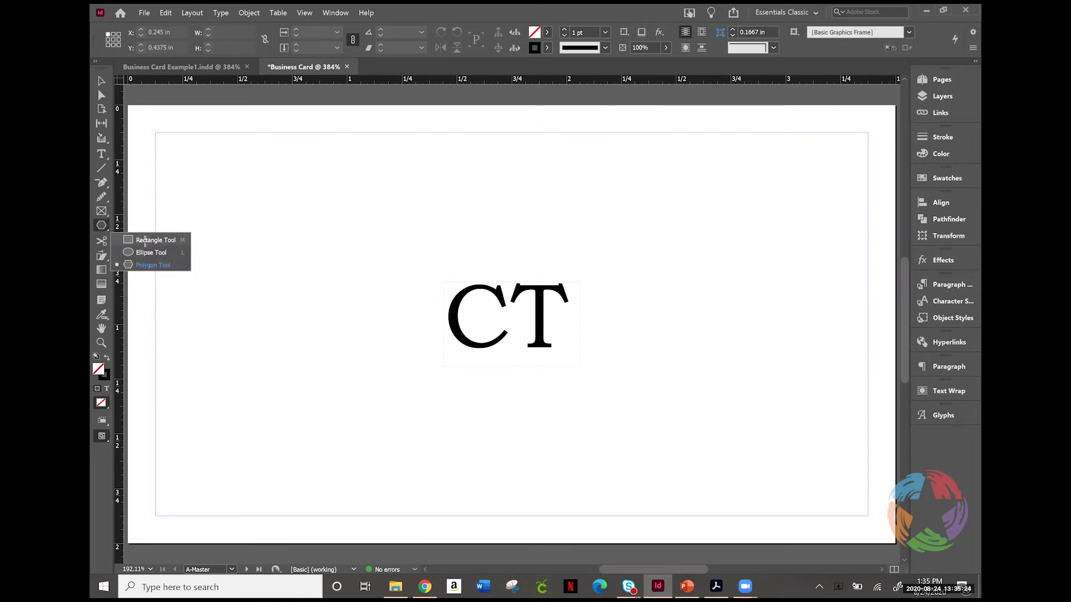
Step: Draw an unfilled 3.275 × 2.1175 in rectangle covering the whole card and into the bleed
{"action": "left_click", "coordinate": [145, 239]}
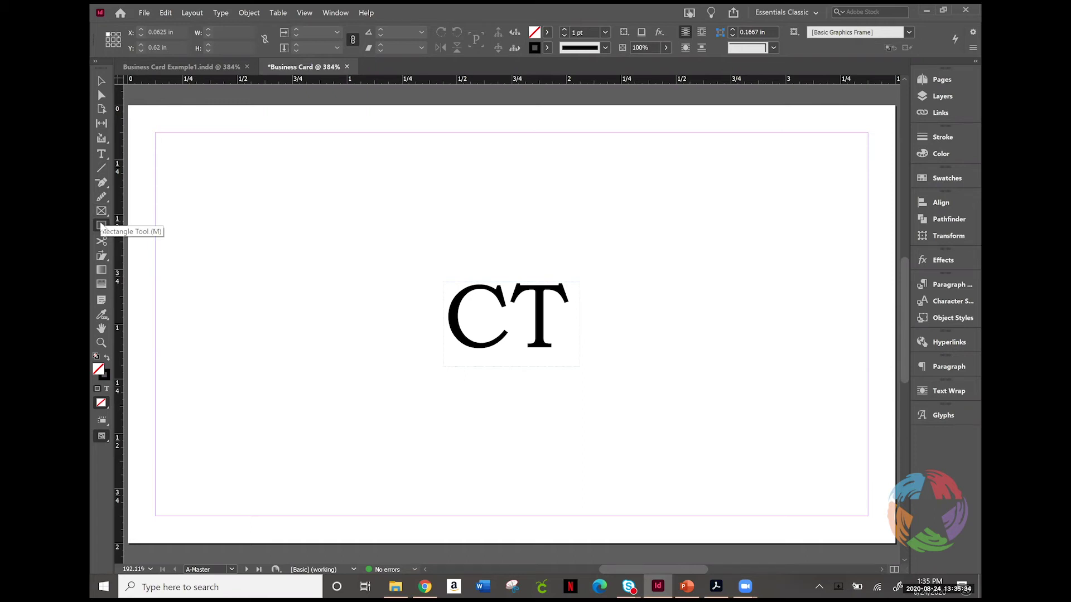
{"action": "left_click", "coordinate": [101, 225]}
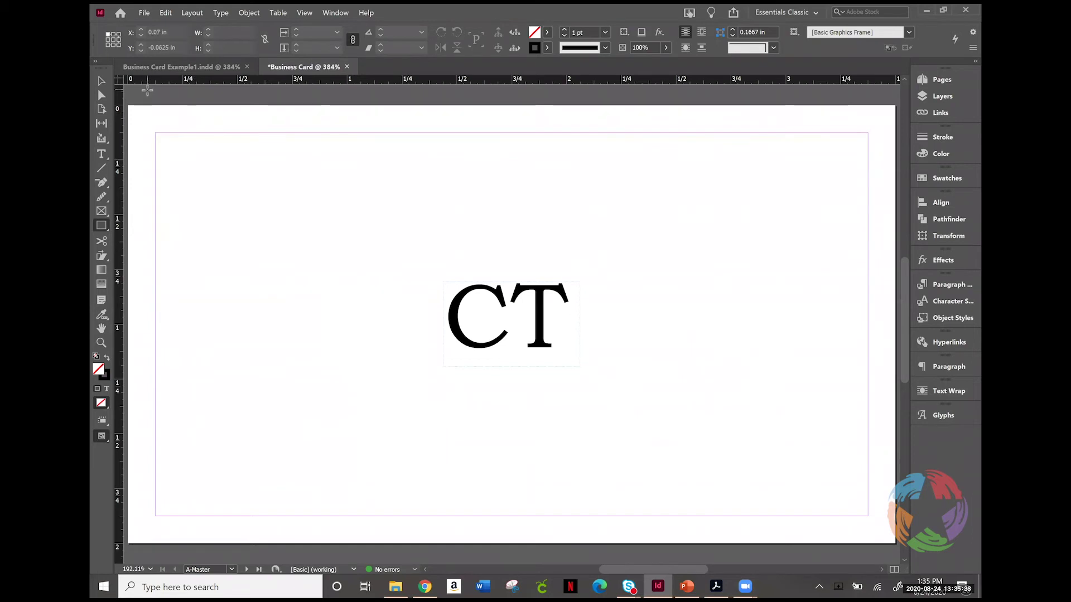
{"action": "left_click_drag", "start_coordinate": [155, 93], "coordinate": [873, 500]}
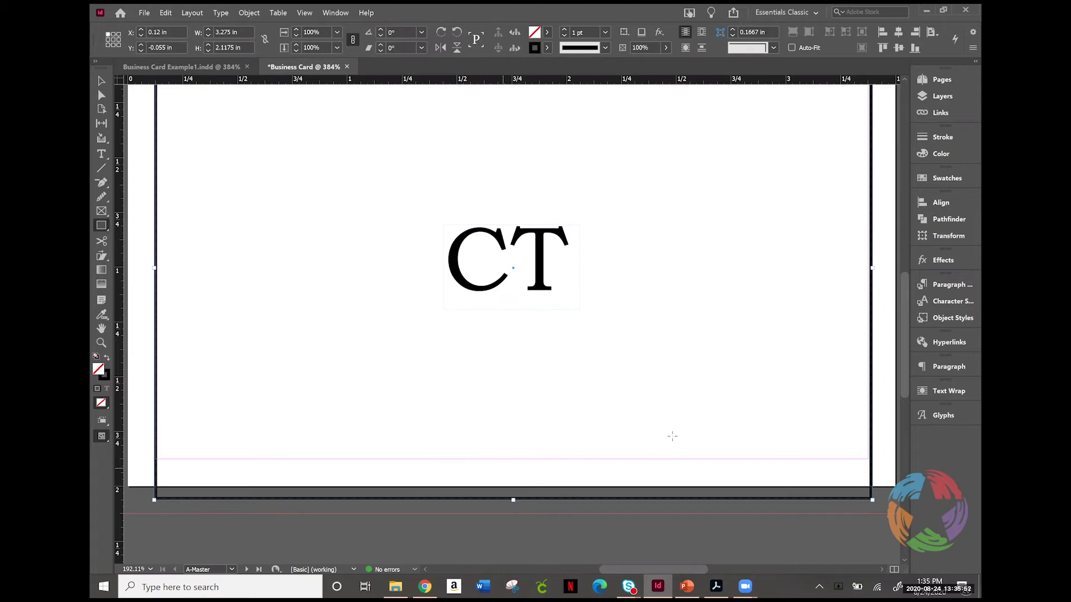
Step: Check the Swatches panel, then bring up the Pages panel and select page 2
{"action": "left_click", "coordinate": [948, 178]}
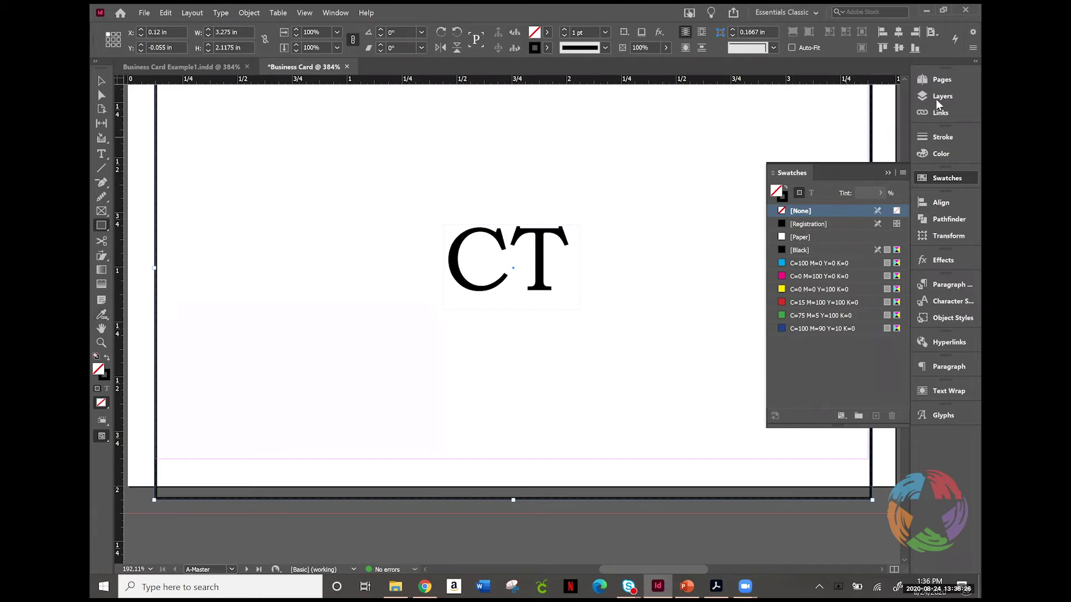
{"action": "left_click", "coordinate": [941, 178]}
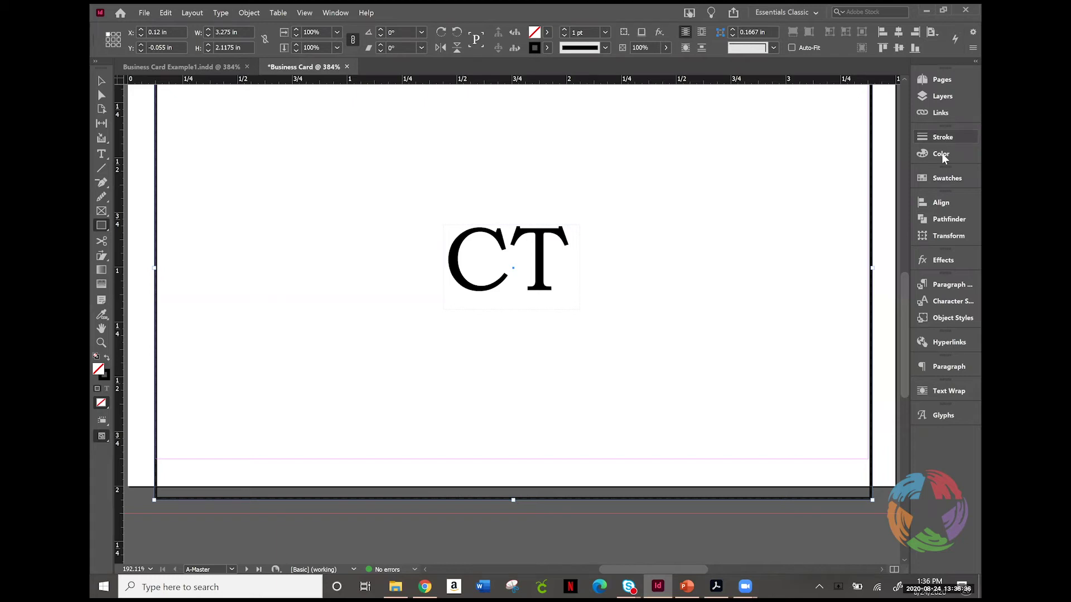
{"action": "left_click", "coordinate": [941, 79]}
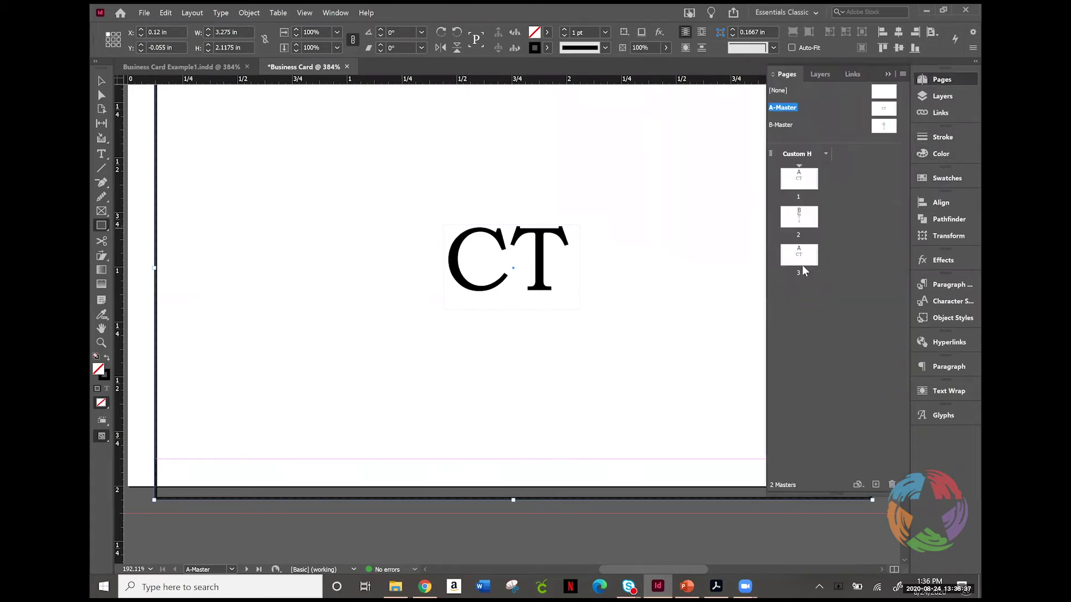
{"action": "left_click", "coordinate": [796, 220]}
Step: On the B-Master, sample a five-colour red, cream and brown theme from the dress-form image
{"action": "double_click", "coordinate": [884, 128]}
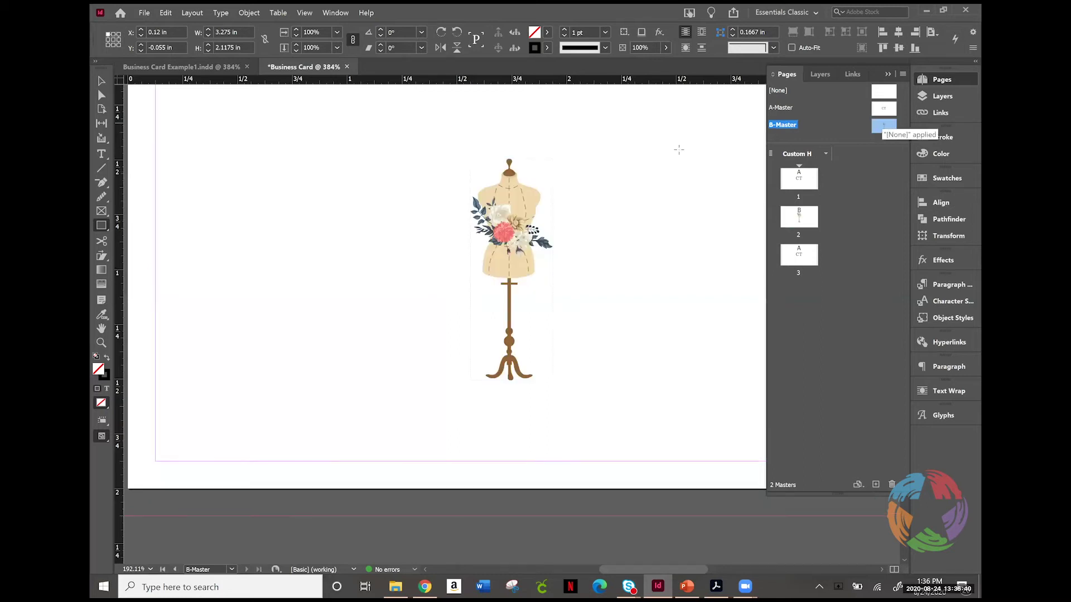
{"action": "left_click", "coordinate": [100, 316]}
{"action": "left_click", "coordinate": [523, 205]}
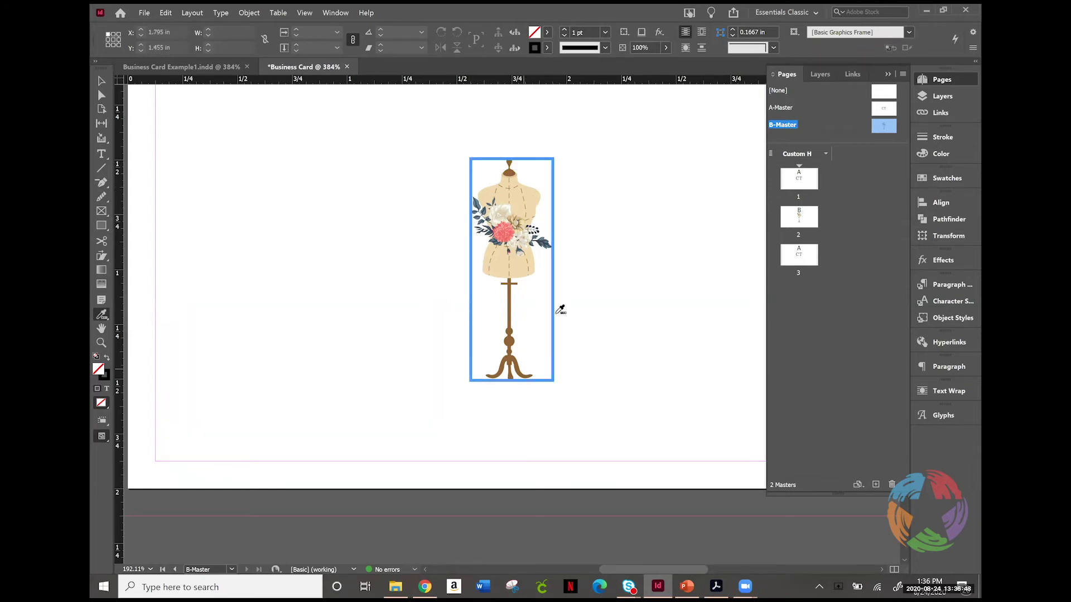
{"action": "left_click", "coordinate": [512, 193]}
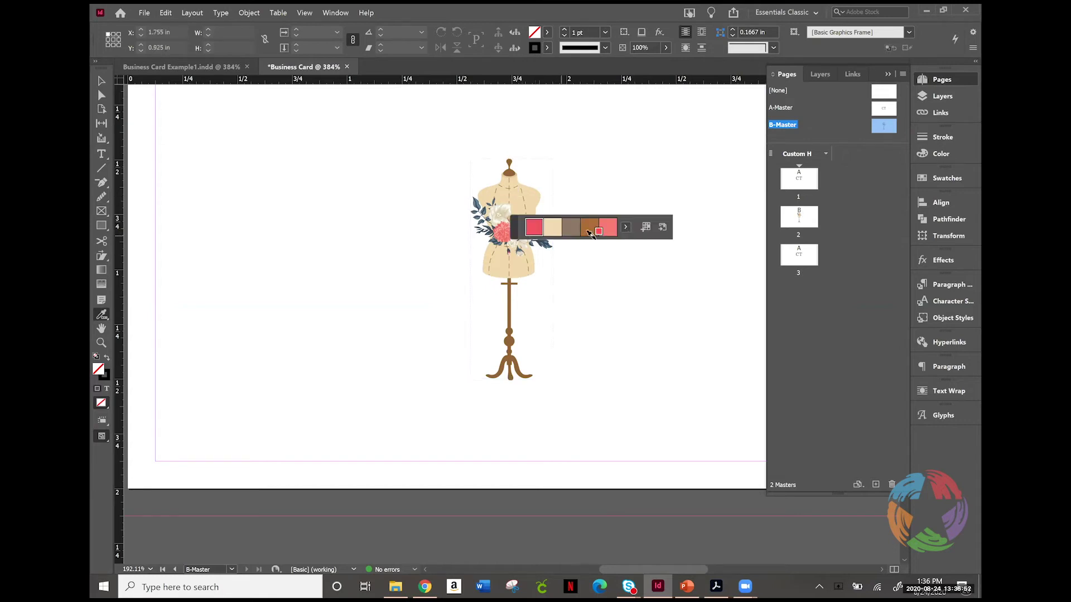
{"action": "left_click", "coordinate": [626, 227]}
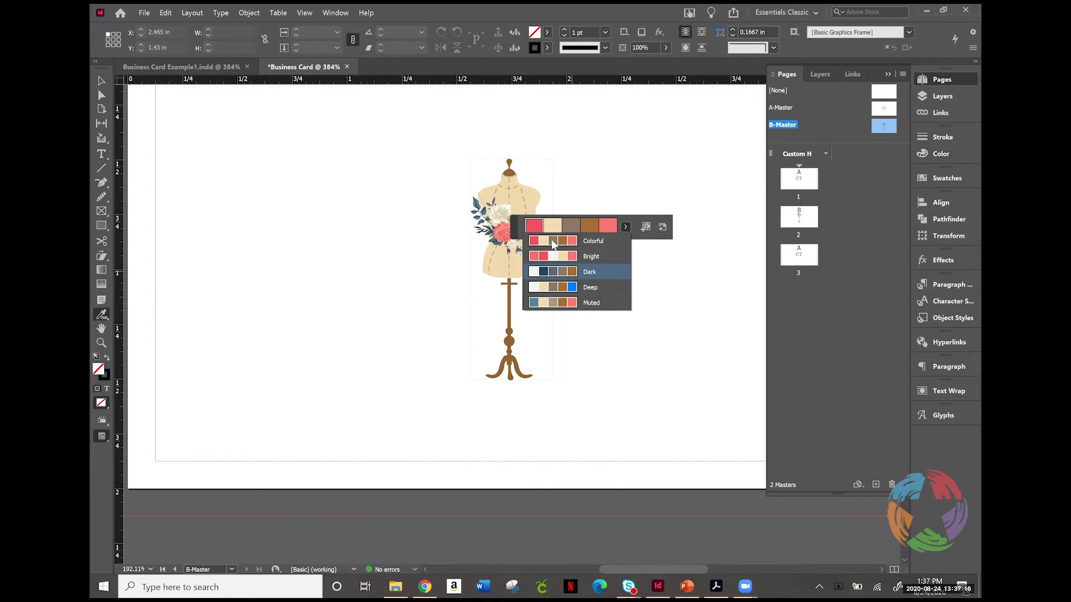
Step: Add the Colorful, Bright and Dark variations of the mannequin's colour theme as swatch groups
{"action": "left_click", "coordinate": [644, 226]}
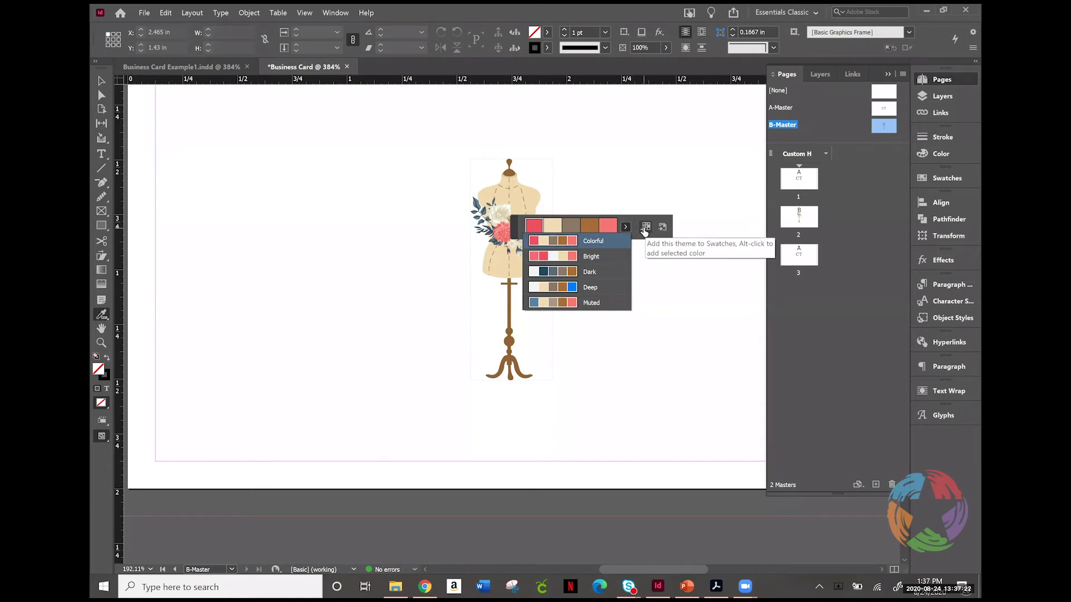
{"action": "left_click", "coordinate": [644, 228]}
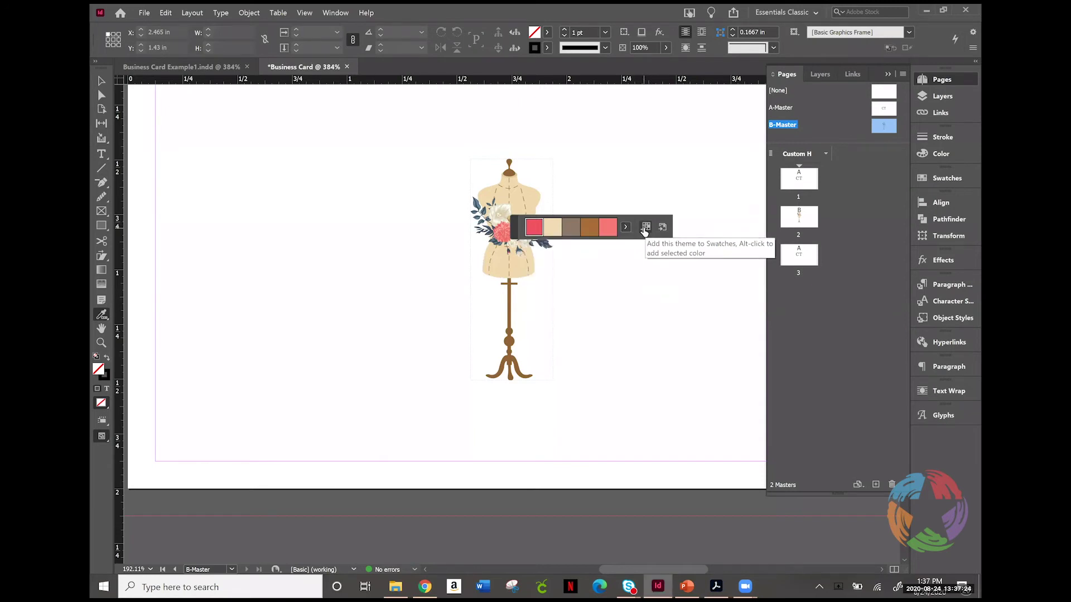
{"action": "left_click", "coordinate": [644, 228]}
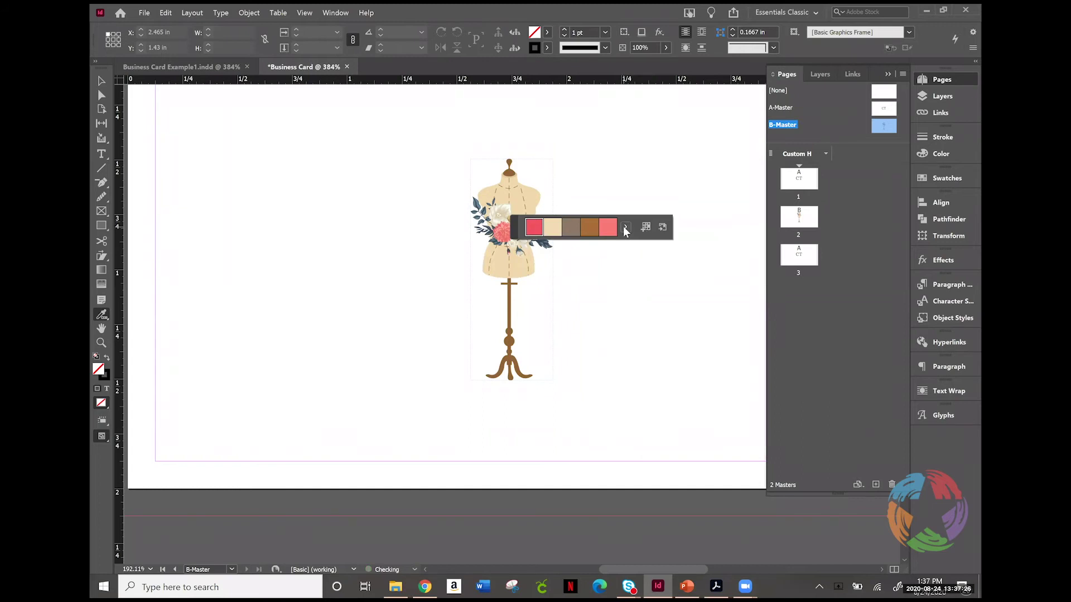
{"action": "left_click", "coordinate": [624, 226]}
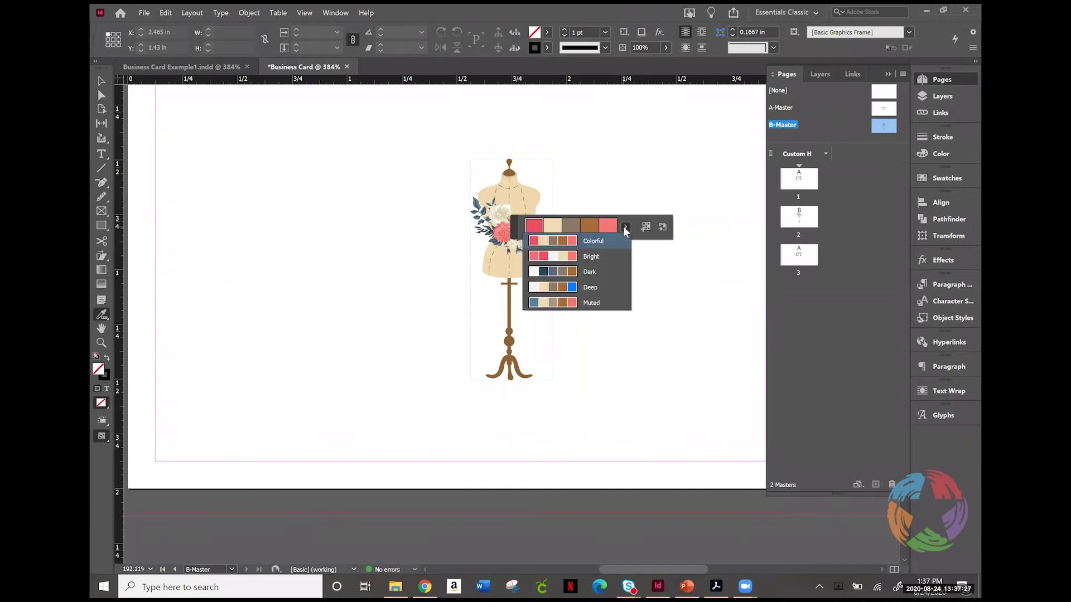
{"action": "left_click", "coordinate": [581, 258]}
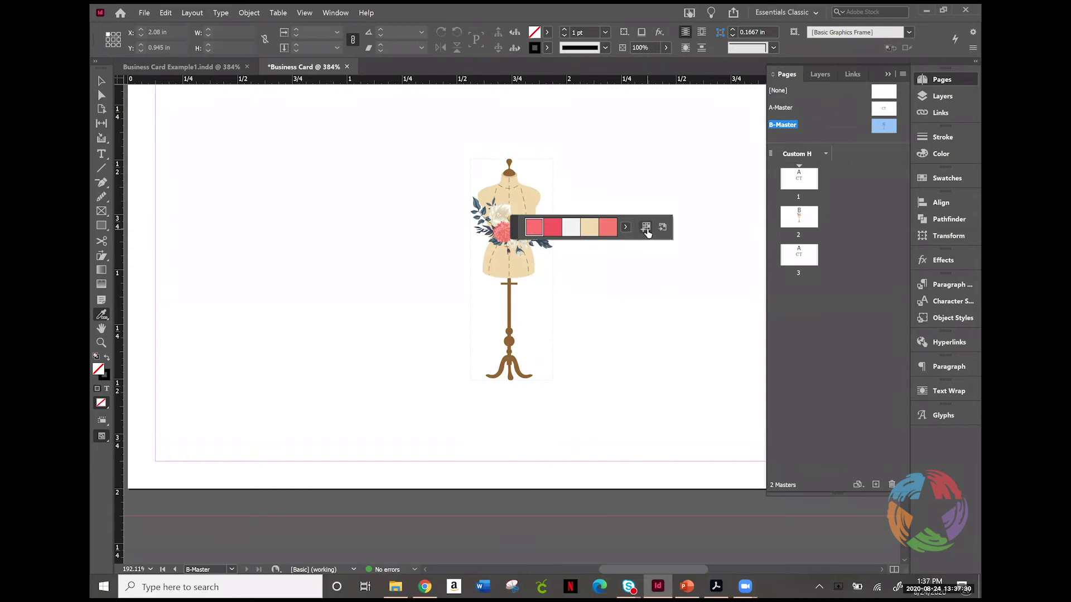
{"action": "left_click", "coordinate": [625, 226]}
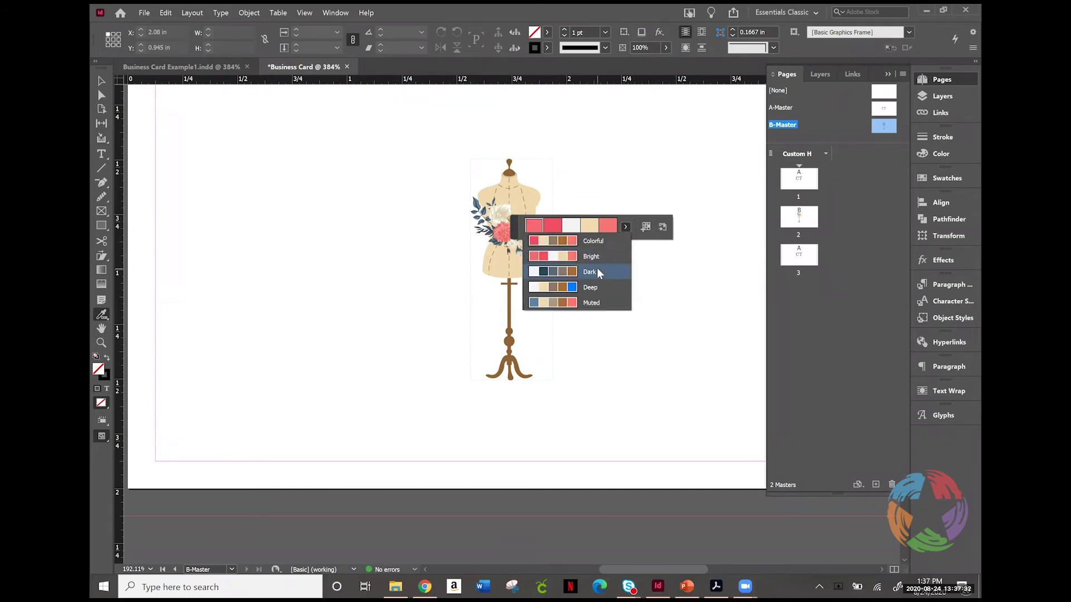
{"action": "left_click", "coordinate": [591, 271]}
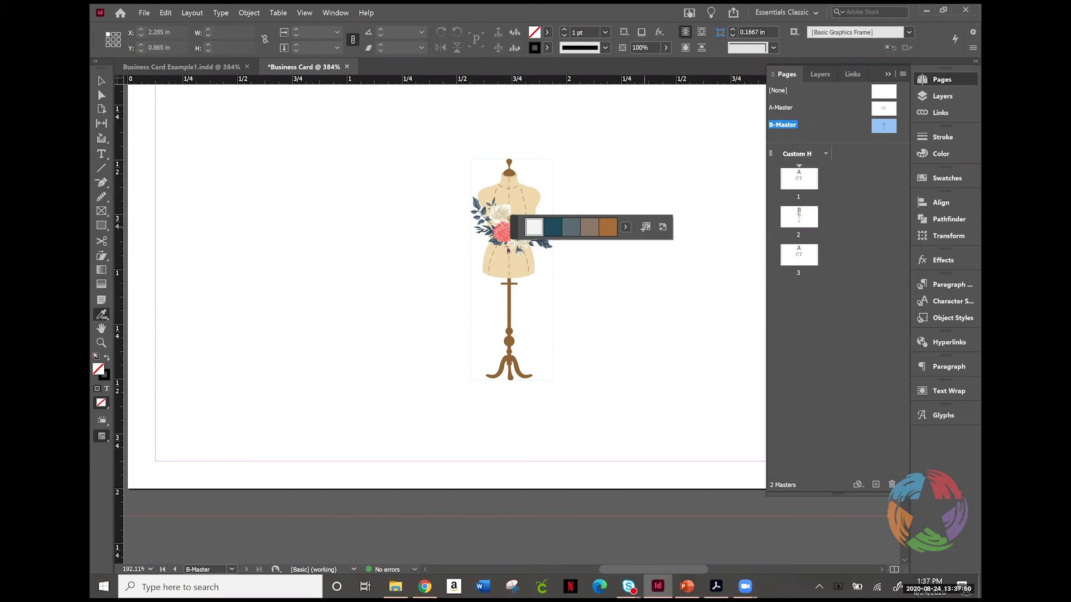
{"action": "left_click", "coordinate": [952, 178]}
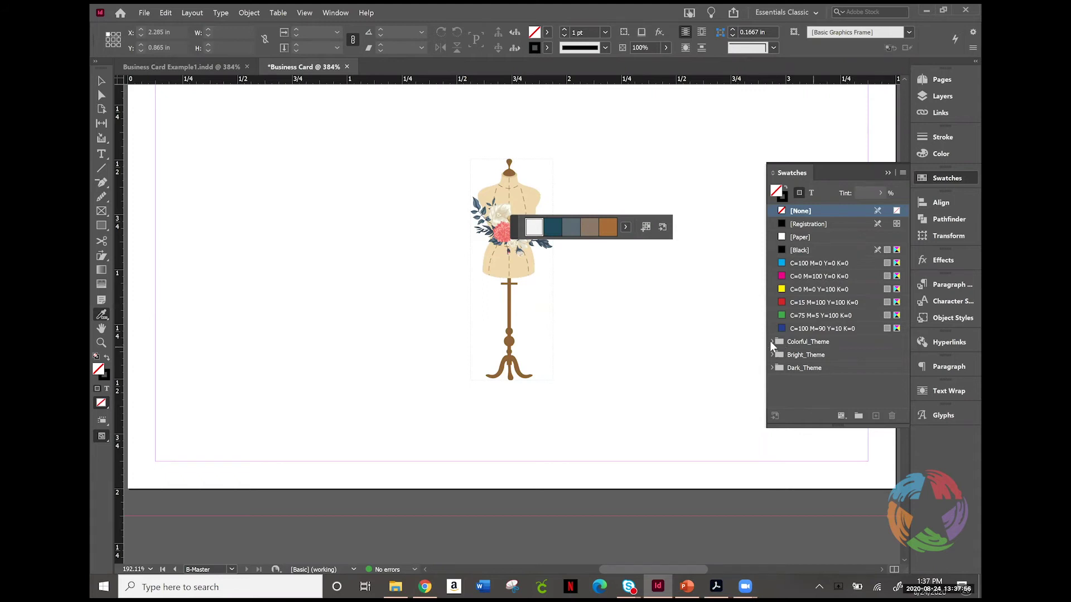
Step: Expand the Colorful_Theme, Bright_Theme and Dark_Theme swatch groups, then close the Swatches panel
{"action": "left_click", "coordinate": [772, 341]}
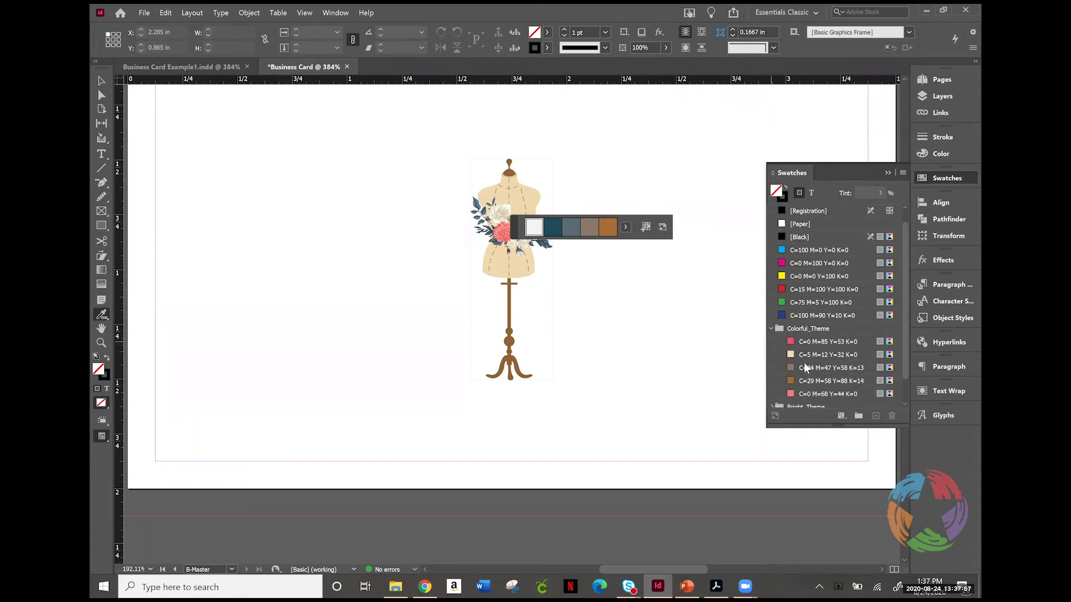
{"action": "left_click", "coordinate": [905, 404]}
{"action": "left_click", "coordinate": [771, 387]}
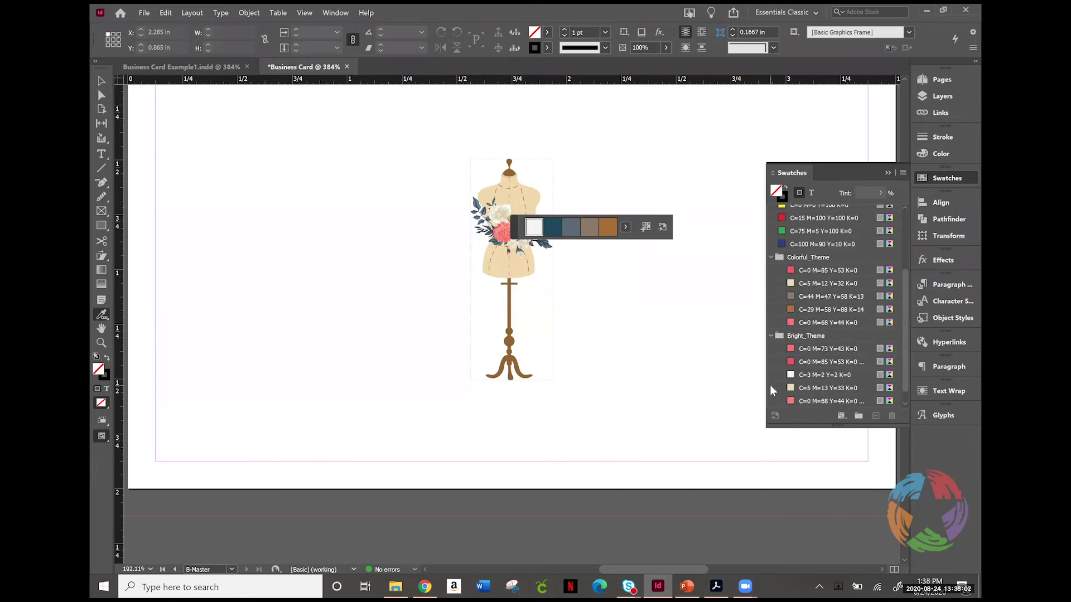
{"action": "left_click_drag", "start_coordinate": [904, 326], "coordinate": [909, 387]}
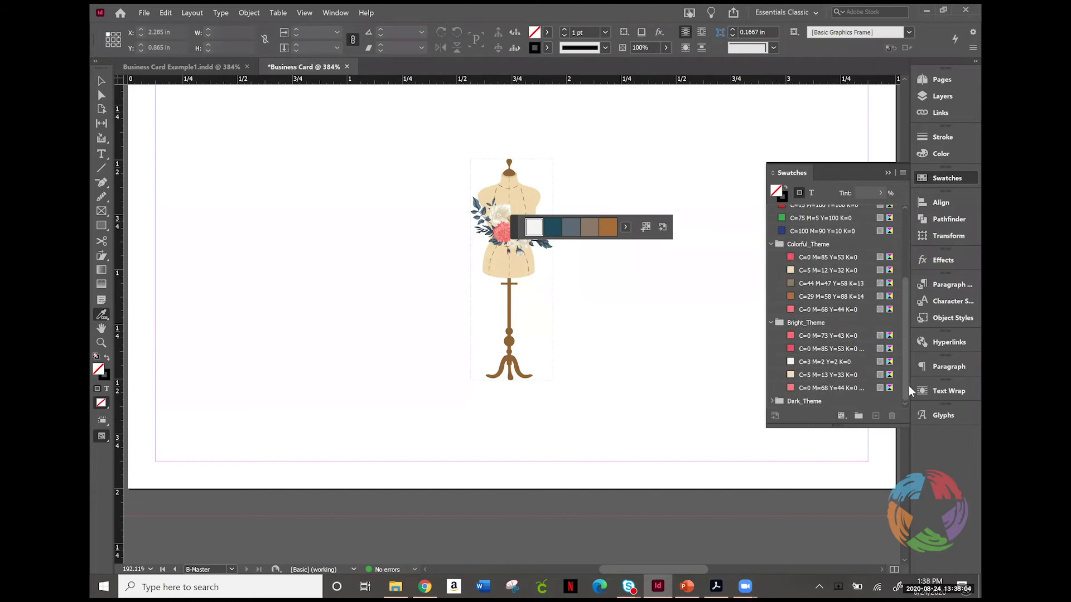
{"action": "left_click", "coordinate": [795, 400]}
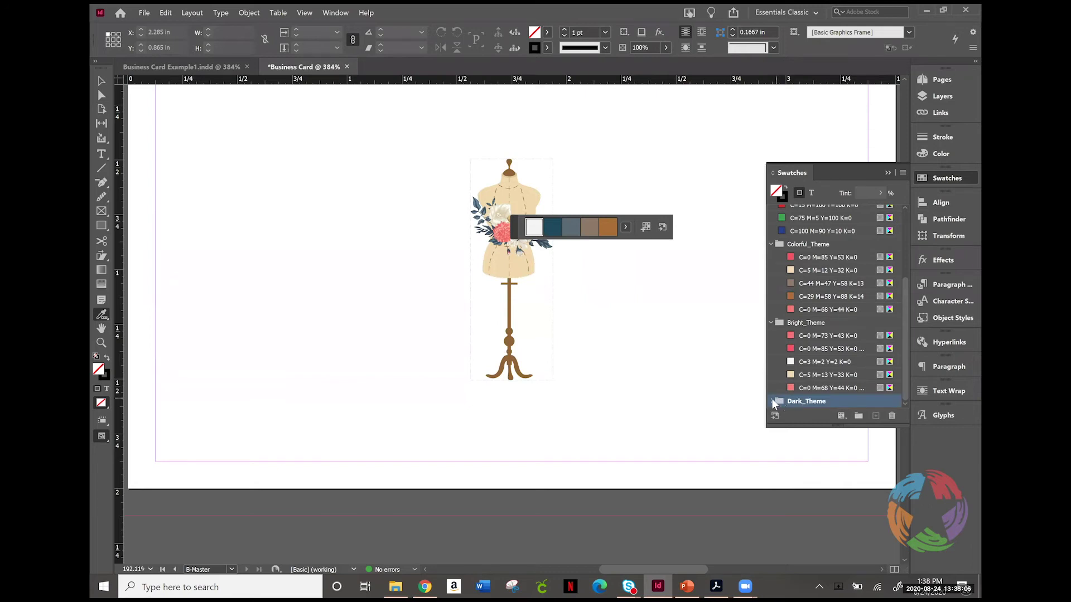
{"action": "left_click", "coordinate": [772, 401]}
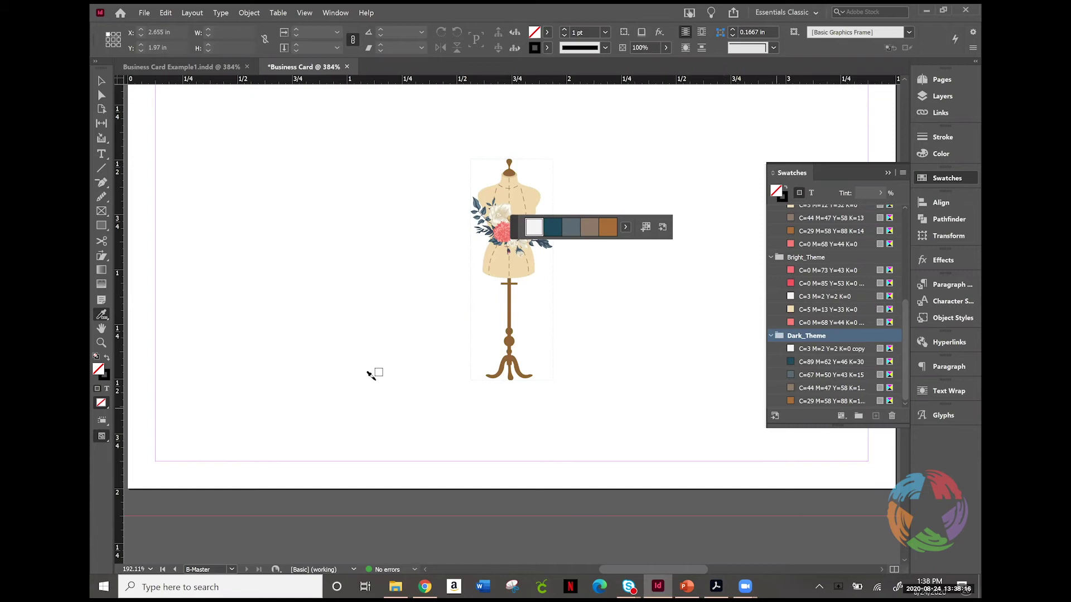
{"action": "left_click", "coordinate": [932, 180]}
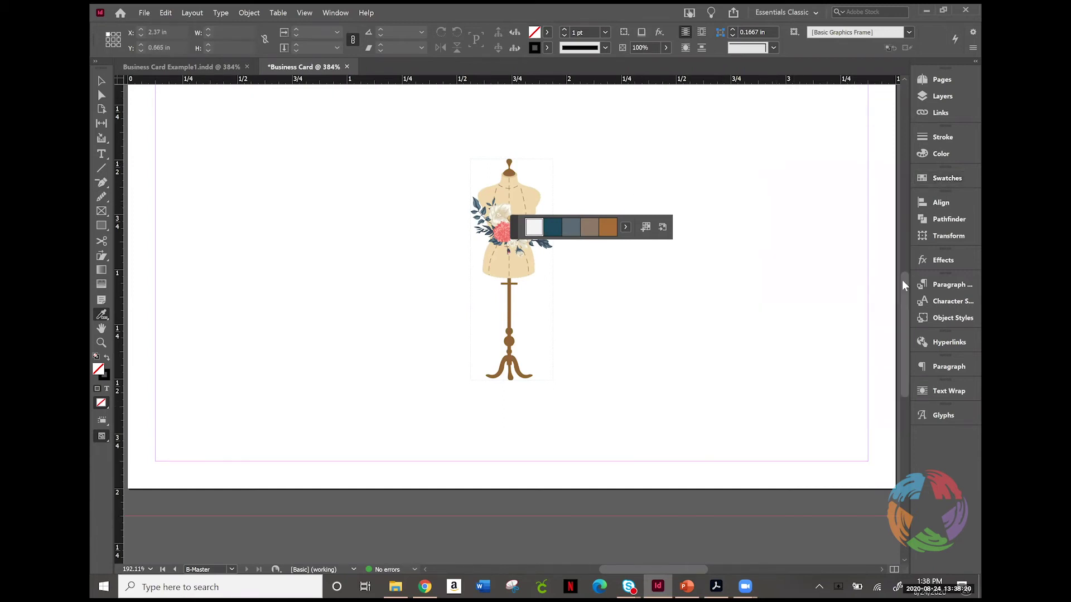
{"action": "scroll", "coordinate": [894, 232], "scroll_direction": "up", "scroll_amount": 5}
{"action": "scroll", "coordinate": [899, 274], "scroll_direction": "down", "scroll_amount": 5}
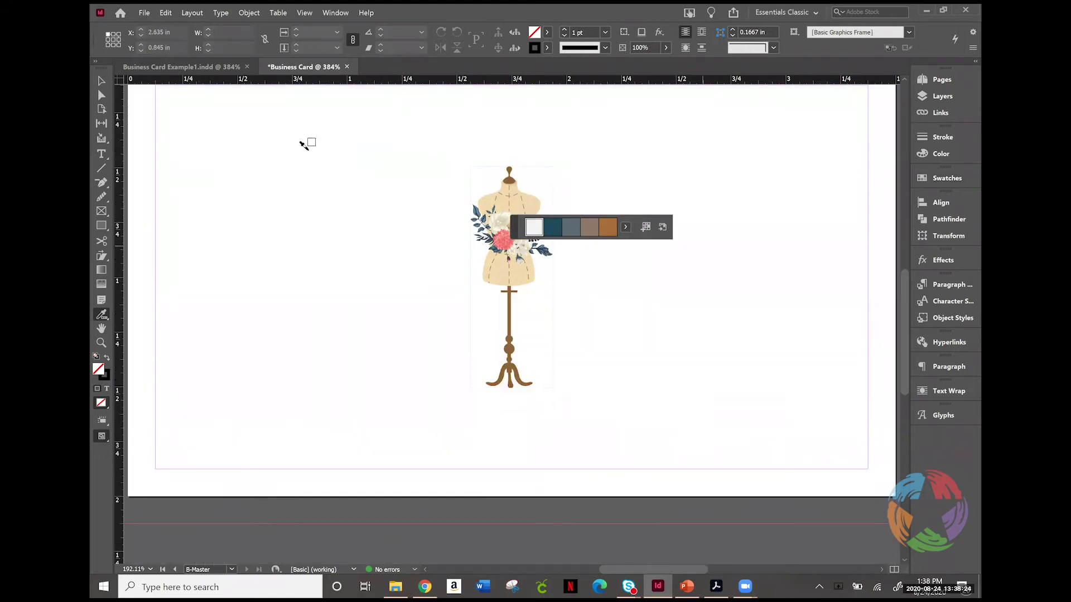
Step: With the Ellipse tool, draw a circle around the mannequin, redoing a misplaced first attempt
{"action": "left_click", "coordinate": [100, 225]}
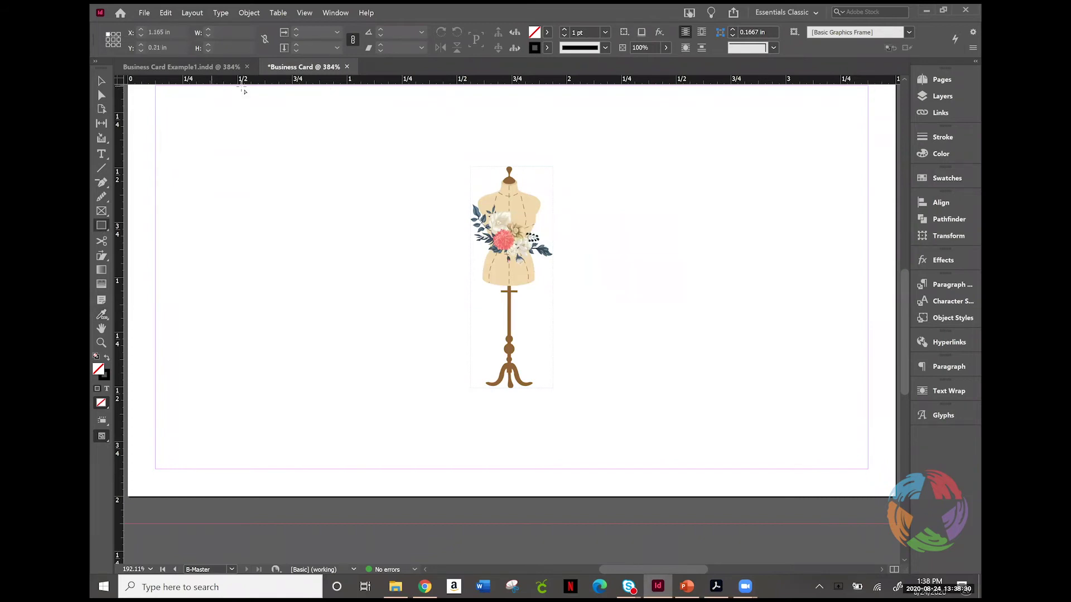
{"action": "left_click_drag", "start_coordinate": [101, 226], "coordinate": [130, 252]}
{"action": "left_click_drag", "start_coordinate": [404, 121], "coordinate": [726, 520]}
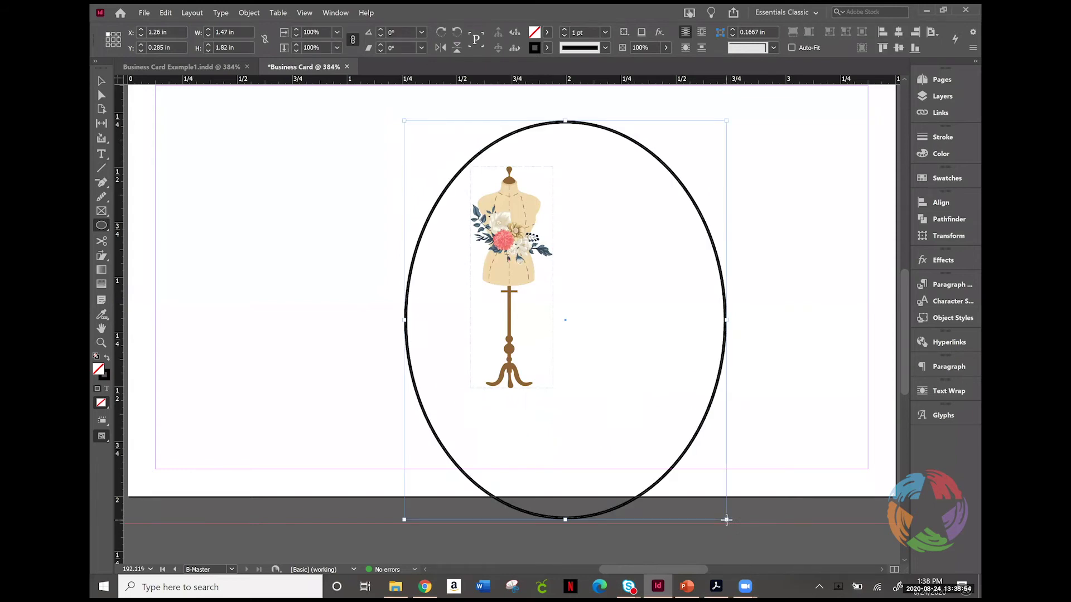
{"action": "key", "text": "ctrl+z"}
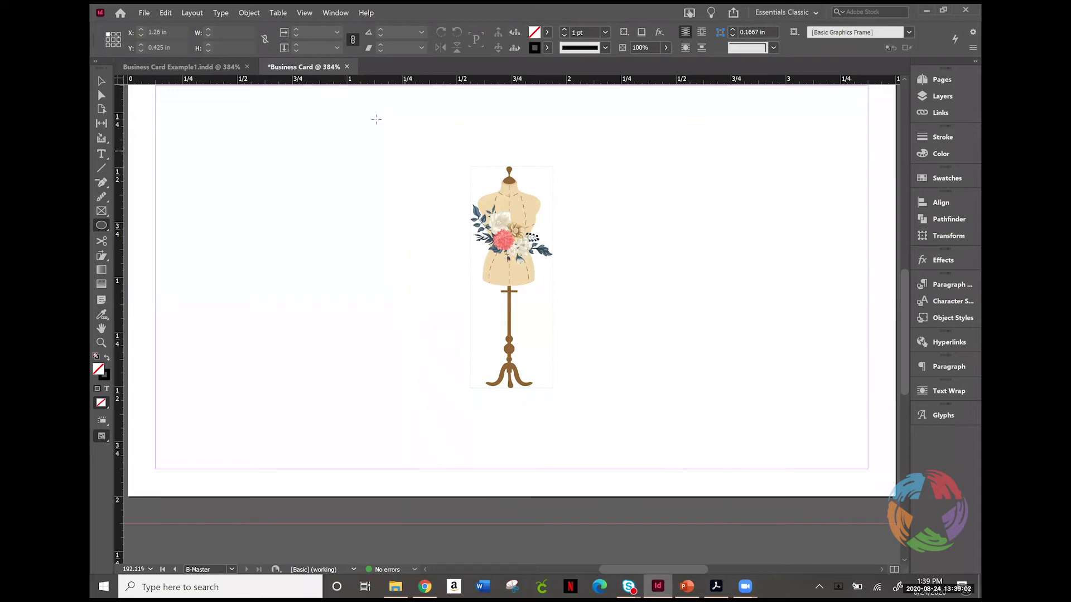
{"action": "mouse_move", "coordinate": [376, 119]}
{"action": "left_mouse_down"}
{"action": "mouse_move", "coordinate": [472, 196]}
{"action": "mouse_move", "coordinate": [672, 463]}
{"action": "left_mouse_up"}
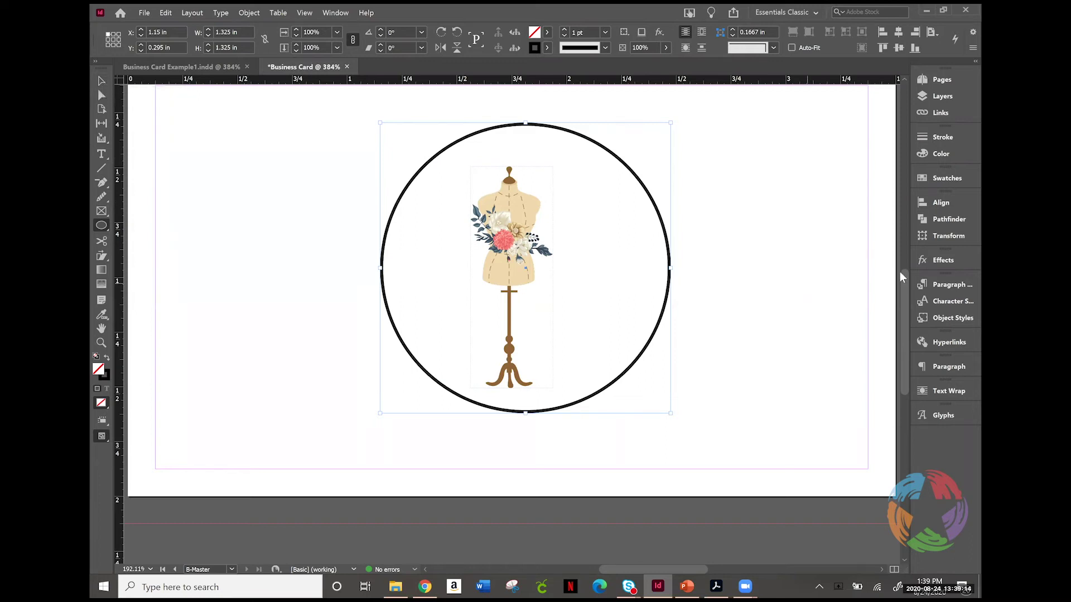
Step: Set the circle to exactly 1.325 in via the Ellipse size dialog
{"action": "left_click", "coordinate": [742, 238]}
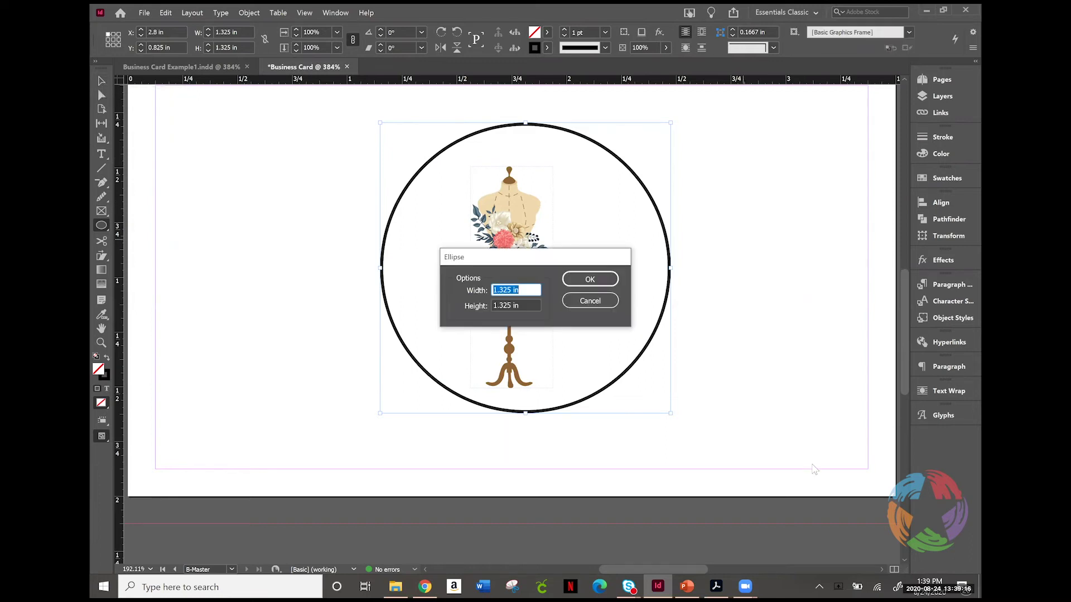
{"action": "left_click", "coordinate": [584, 285]}
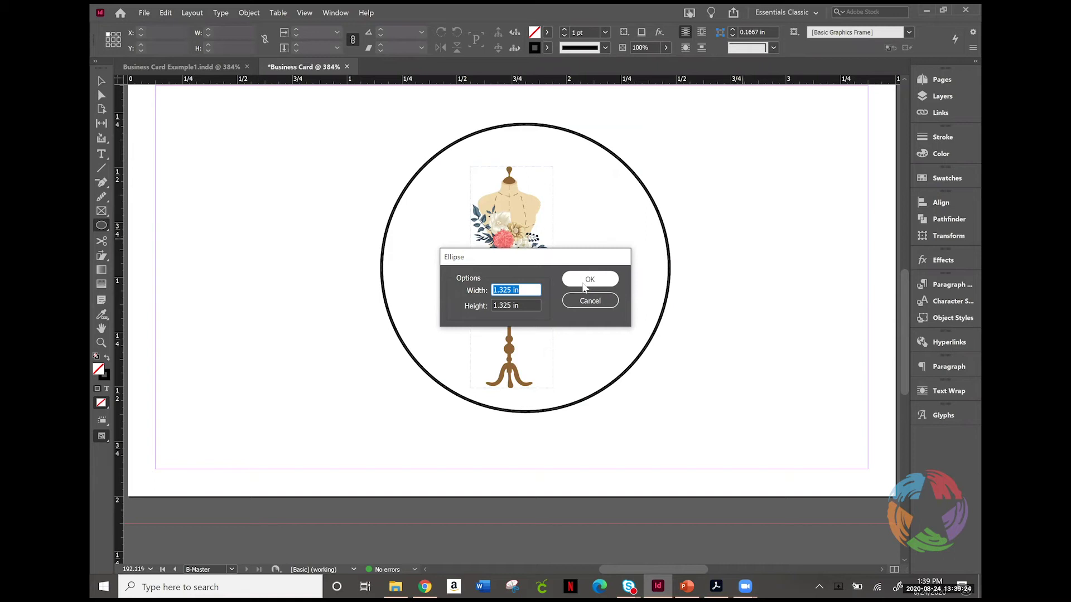
{"action": "left_click", "coordinate": [587, 280]}
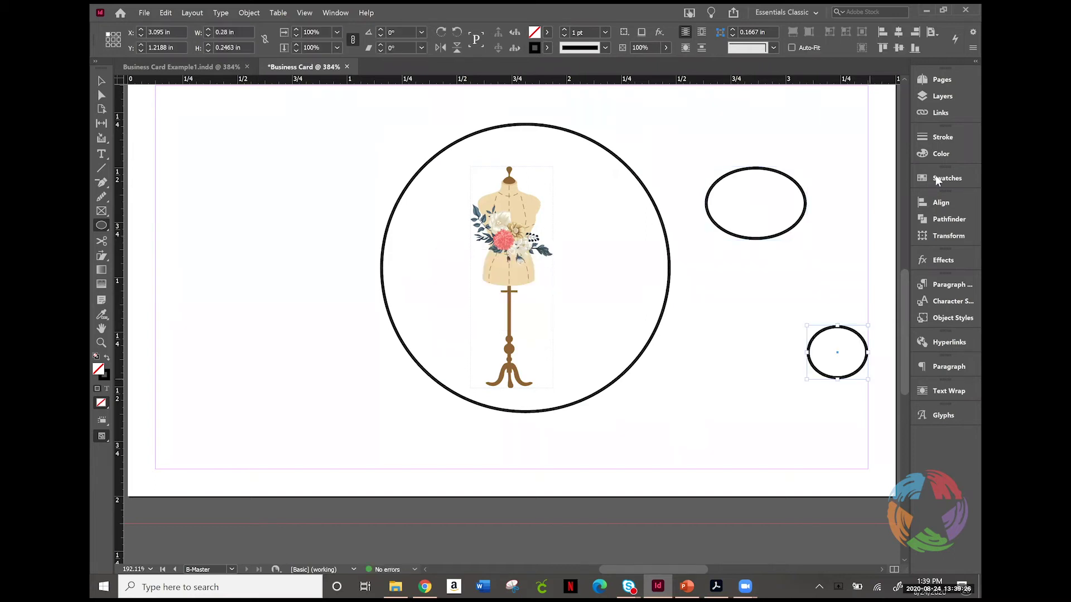
{"action": "left_click", "coordinate": [947, 178]}
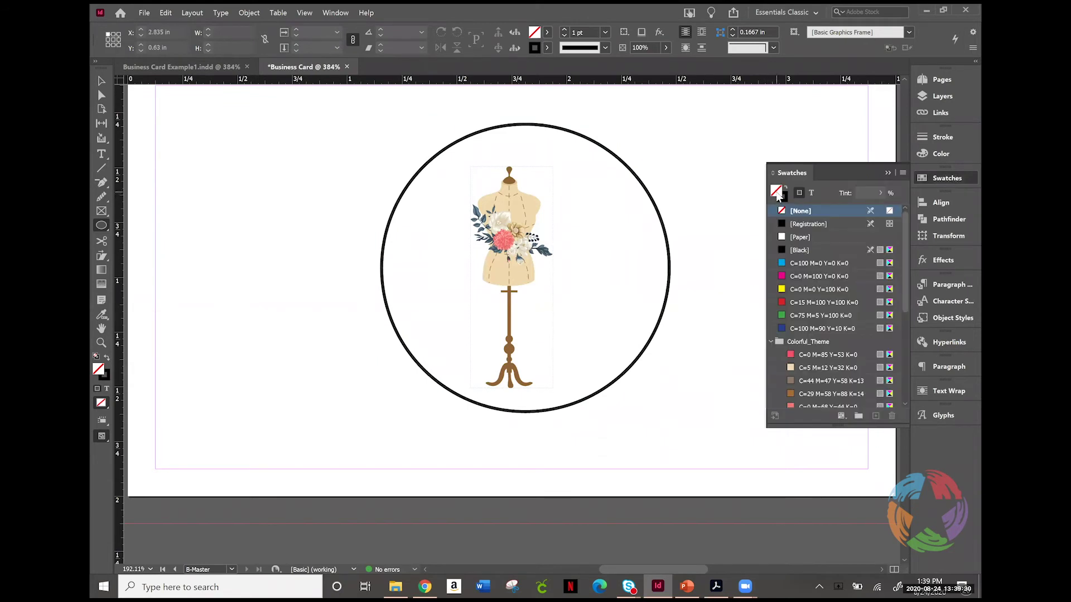
Step: Select the circle around the mannequin and apply the brown C=44 M=47 Y=58 K=13 swatch
{"action": "left_click", "coordinate": [783, 196]}
{"action": "left_click_drag", "start_coordinate": [907, 251], "coordinate": [908, 339]}
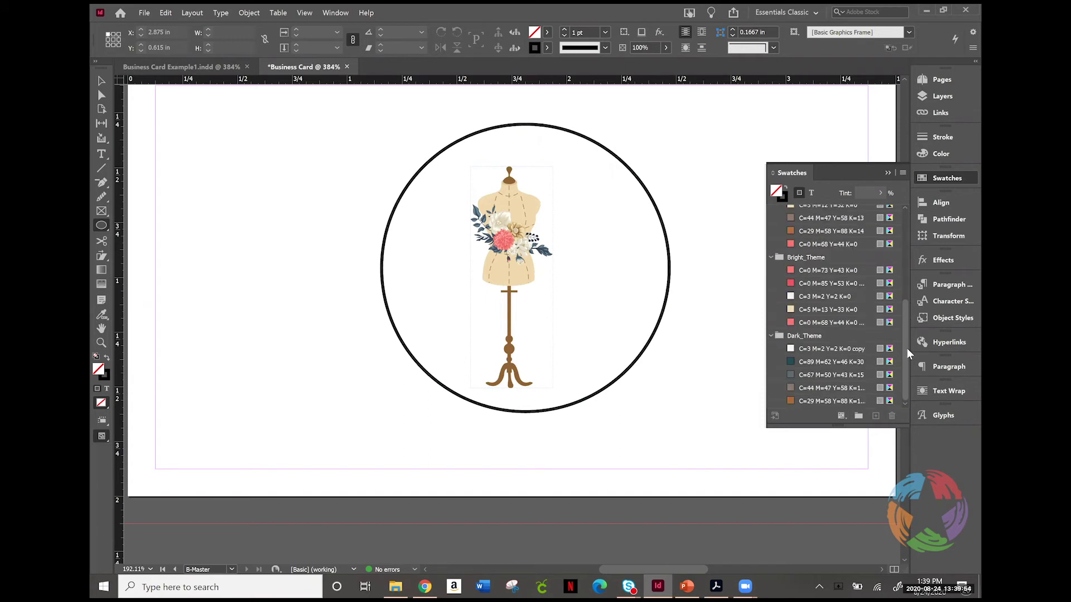
{"action": "left_click", "coordinate": [813, 390]}
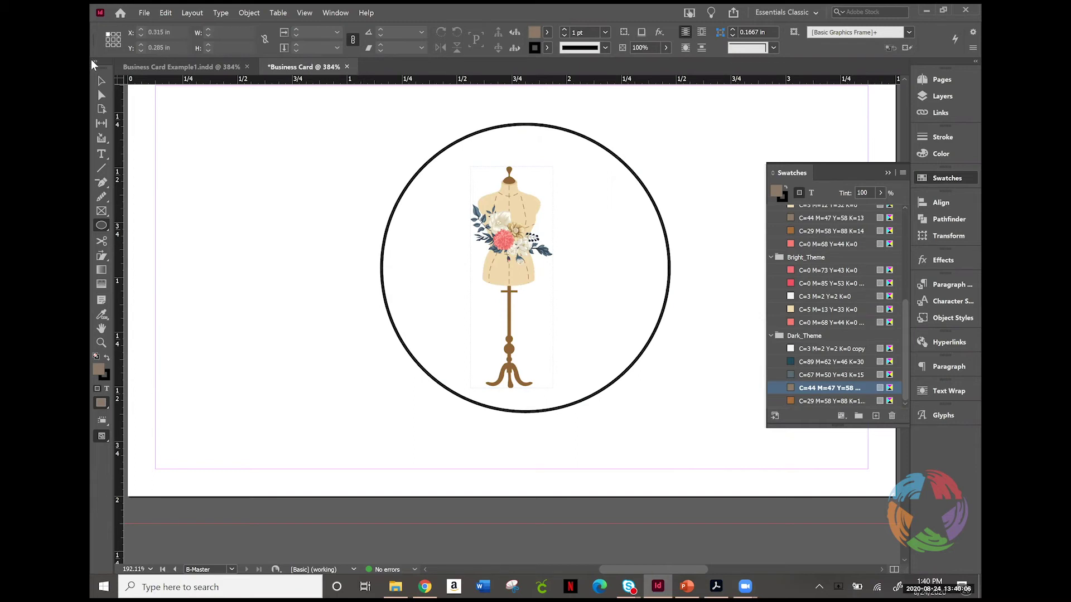
{"action": "left_click", "coordinate": [101, 83]}
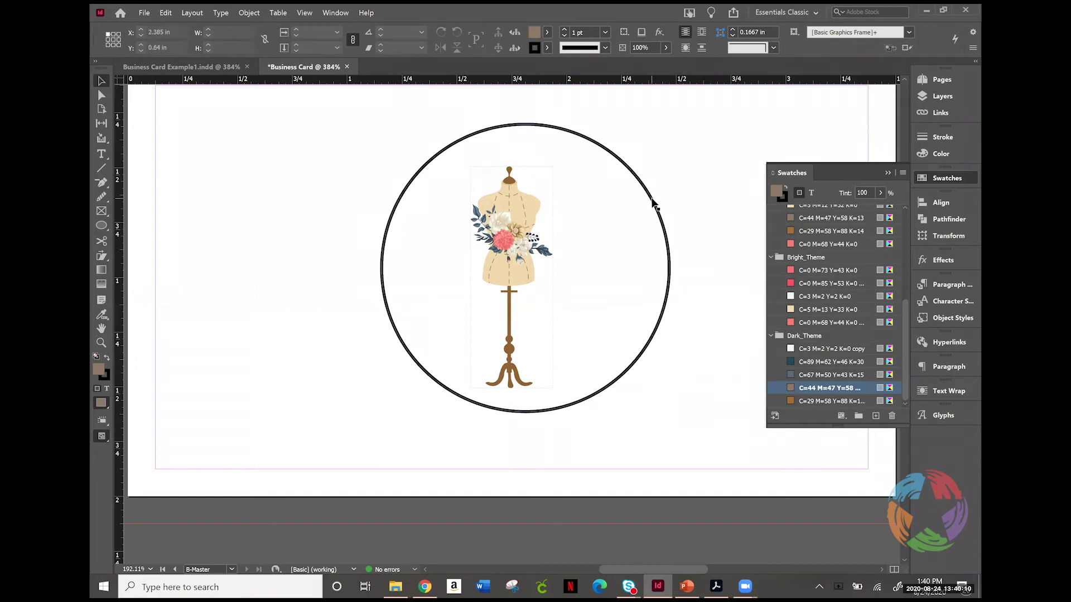
{"action": "left_click", "coordinate": [655, 203]}
{"action": "scroll", "coordinate": [811, 393], "scroll_direction": "up", "scroll_amount": 5}
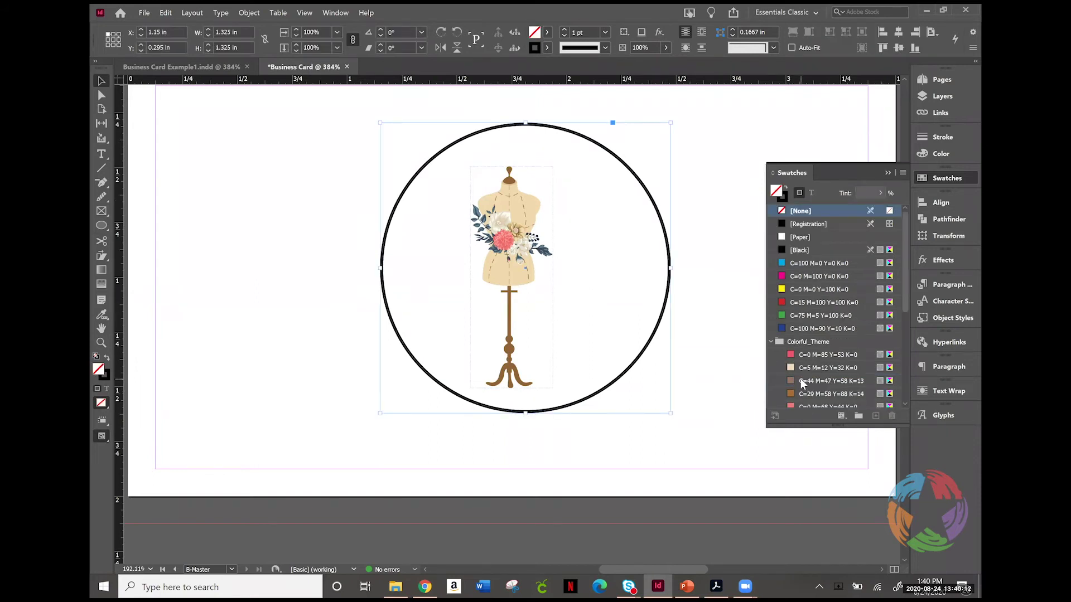
{"action": "left_click", "coordinate": [802, 384]}
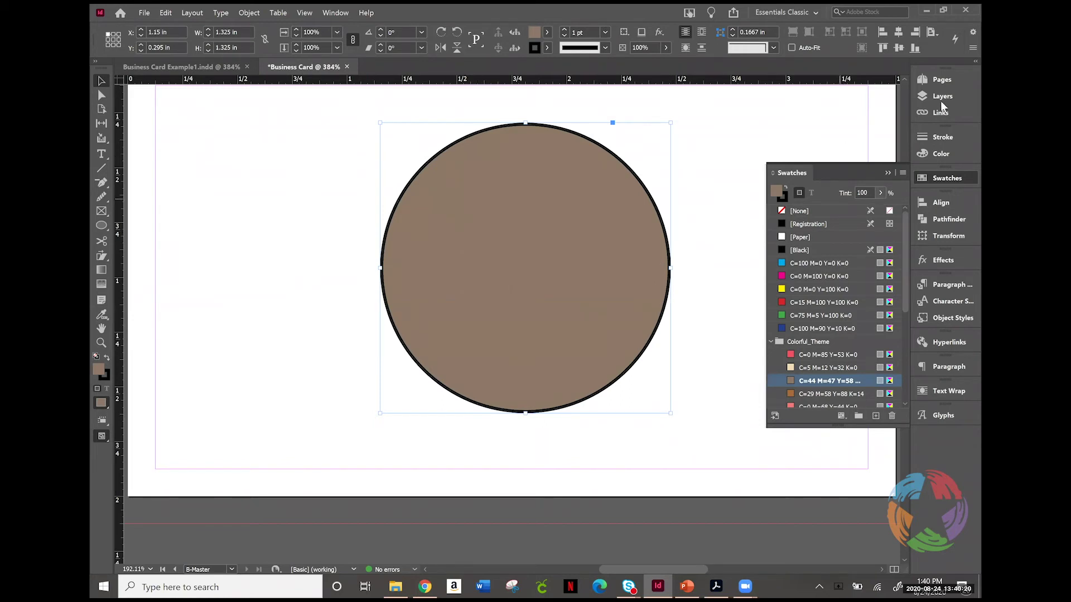
Step: Send the circle behind the mannequin and remove its black stroke
{"action": "right_click", "coordinate": [591, 219]}
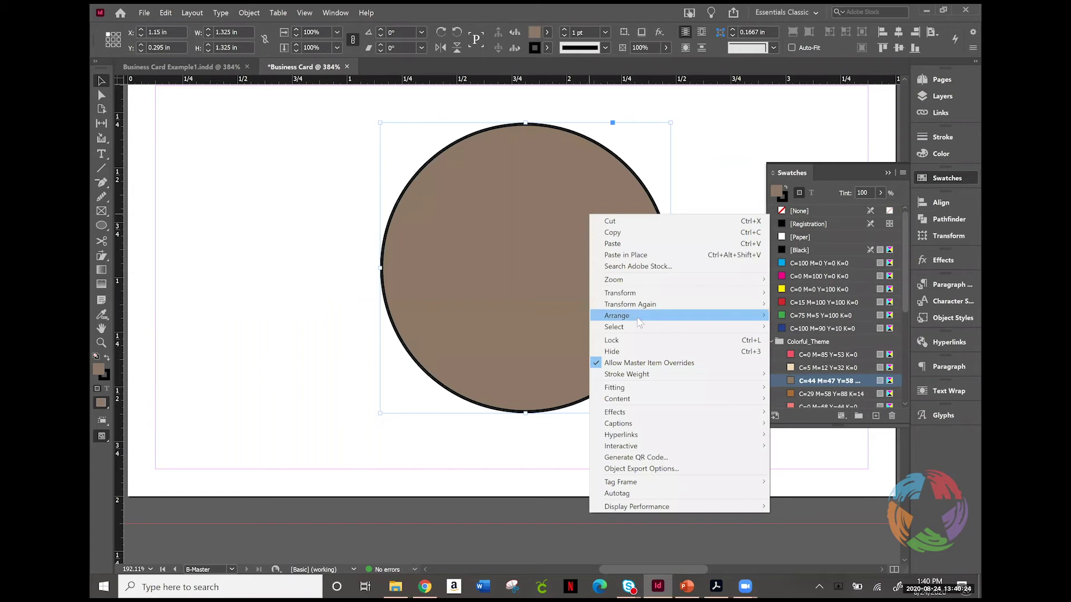
{"action": "mouse_move", "coordinate": [639, 323]}
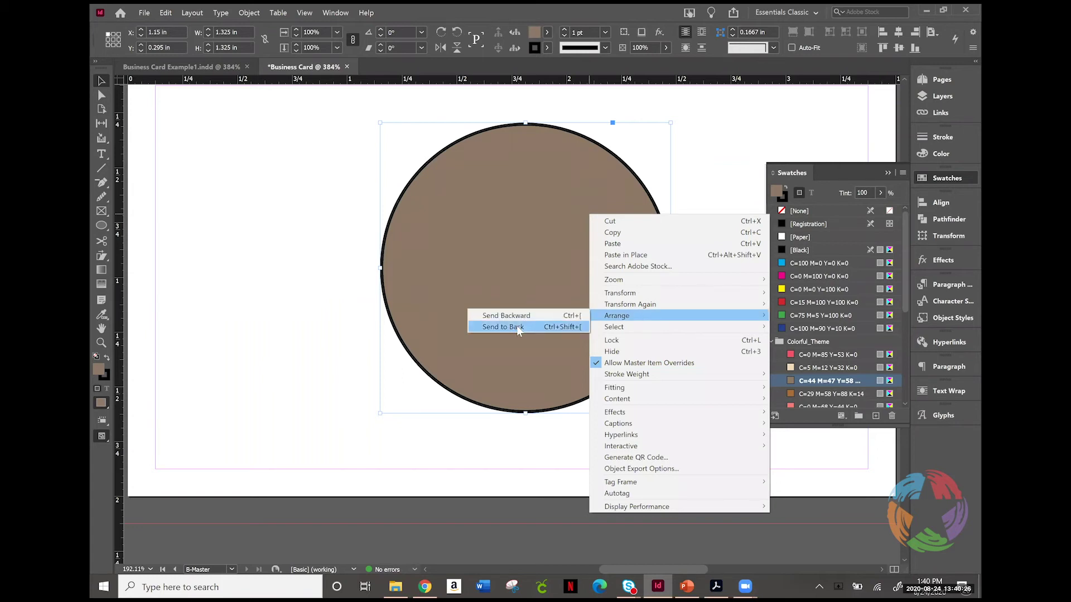
{"action": "left_click", "coordinate": [516, 328]}
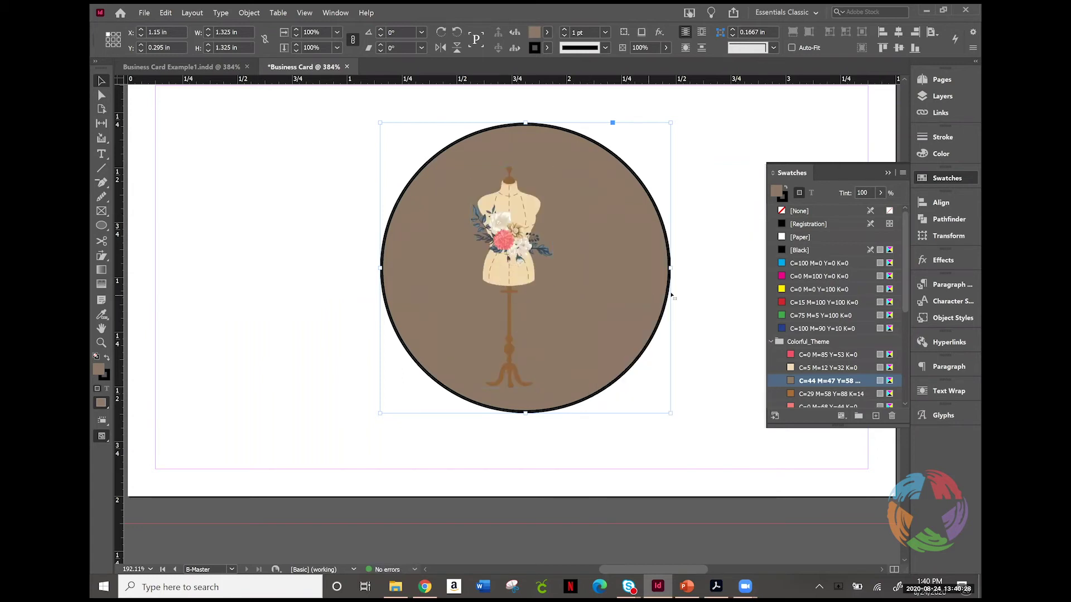
{"action": "left_click", "coordinate": [784, 196]}
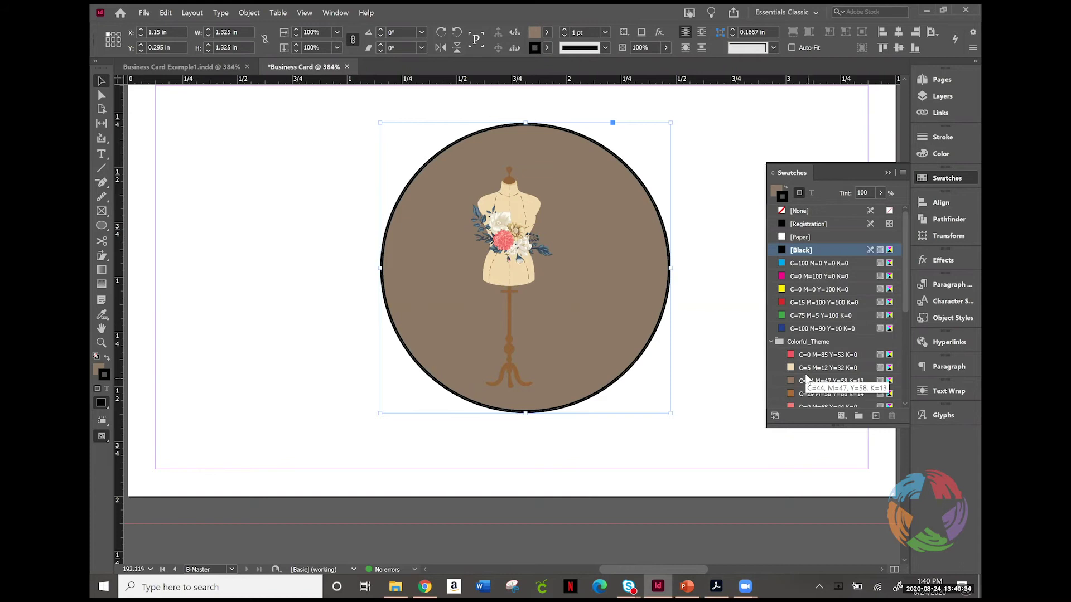
{"action": "left_click", "coordinate": [803, 211]}
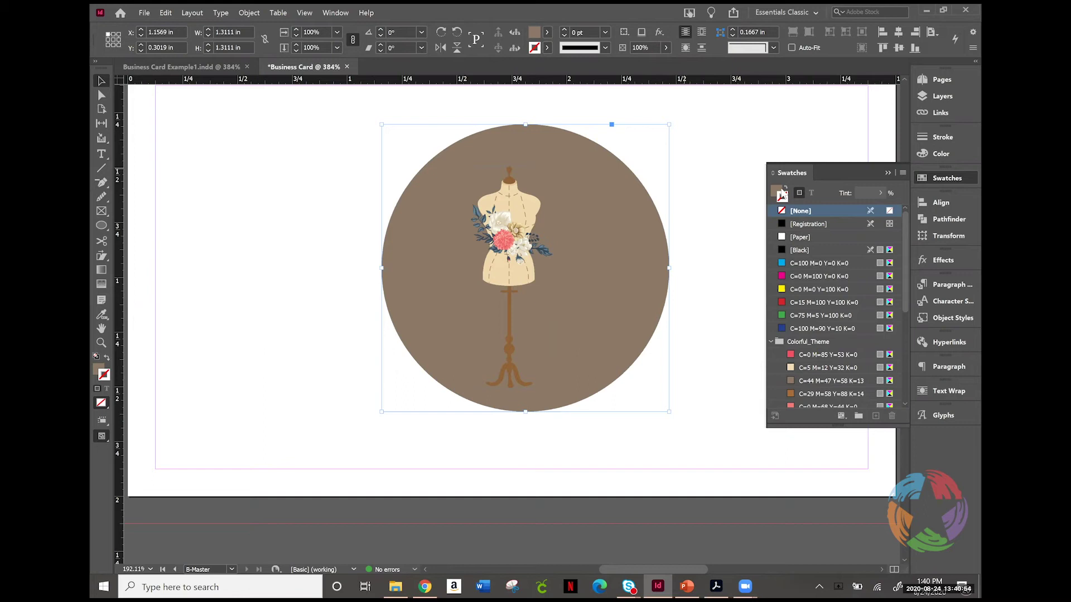
{"action": "left_click", "coordinate": [776, 196]}
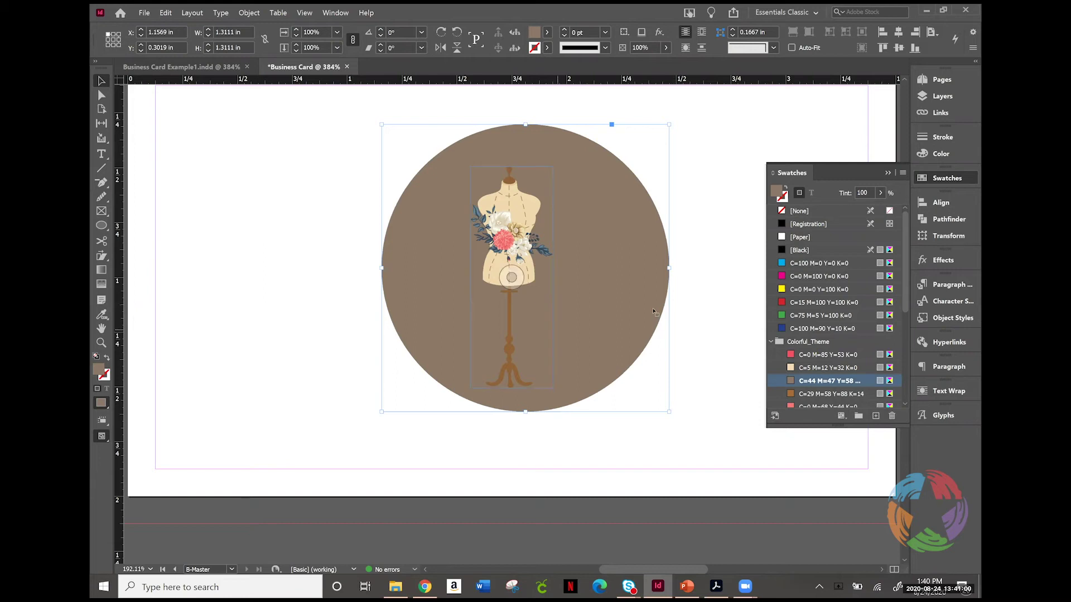
{"action": "left_click_drag", "start_coordinate": [652, 312], "coordinate": [653, 312]}
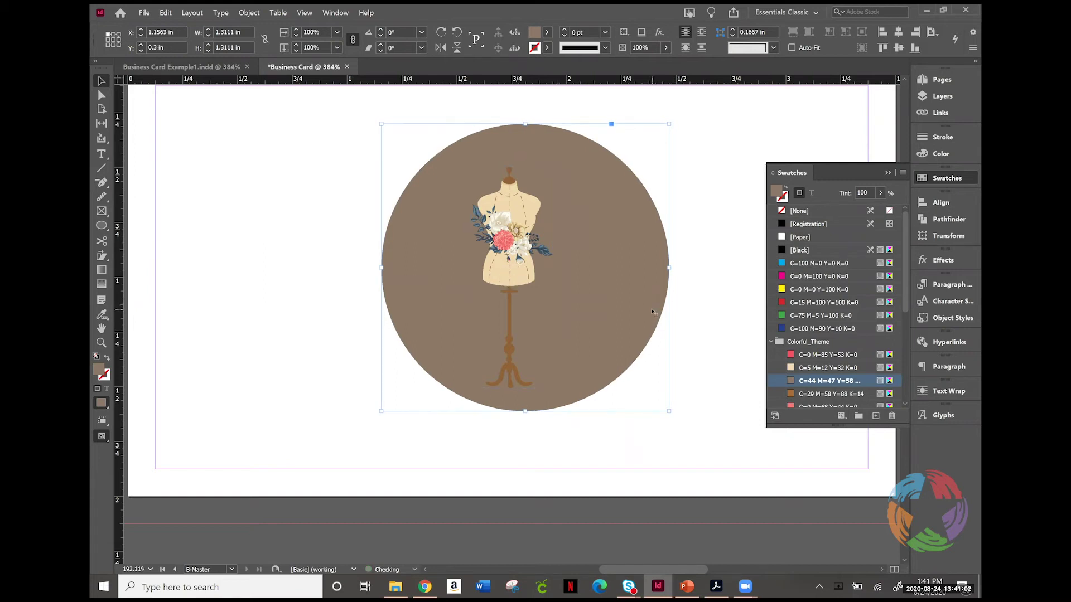
Step: Align the circle to the card's horizontal and vertical centres
{"action": "left_click", "coordinate": [943, 203]}
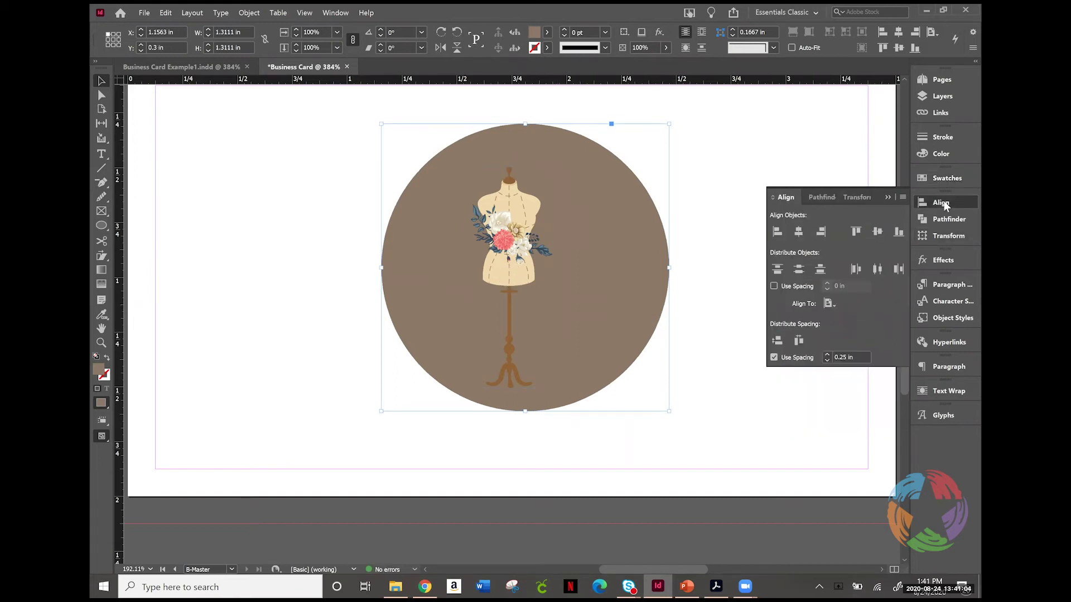
{"action": "left_click", "coordinate": [812, 236]}
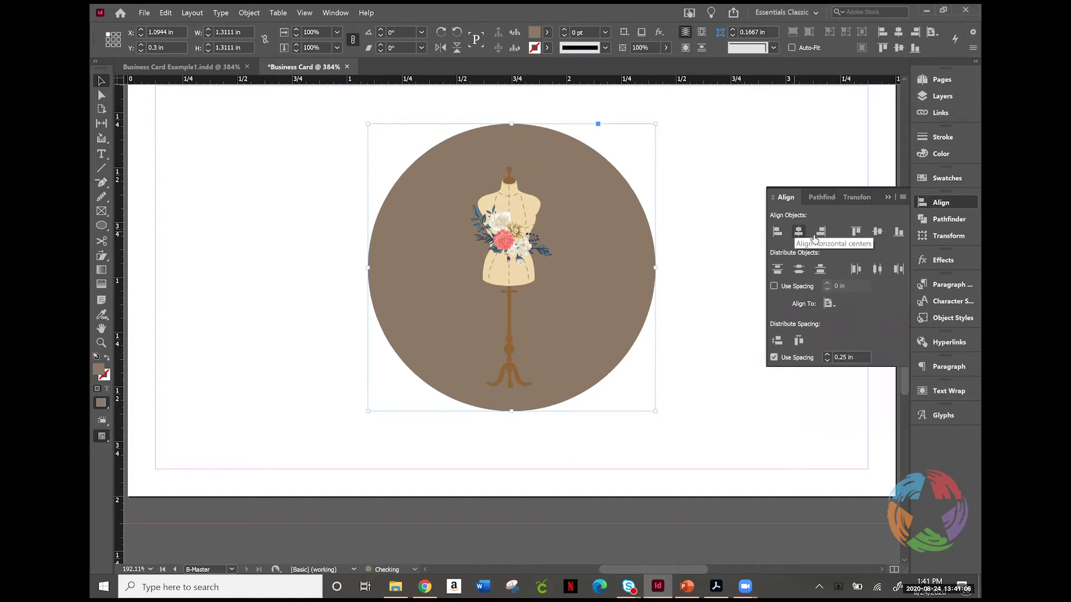
{"action": "left_click", "coordinate": [877, 232]}
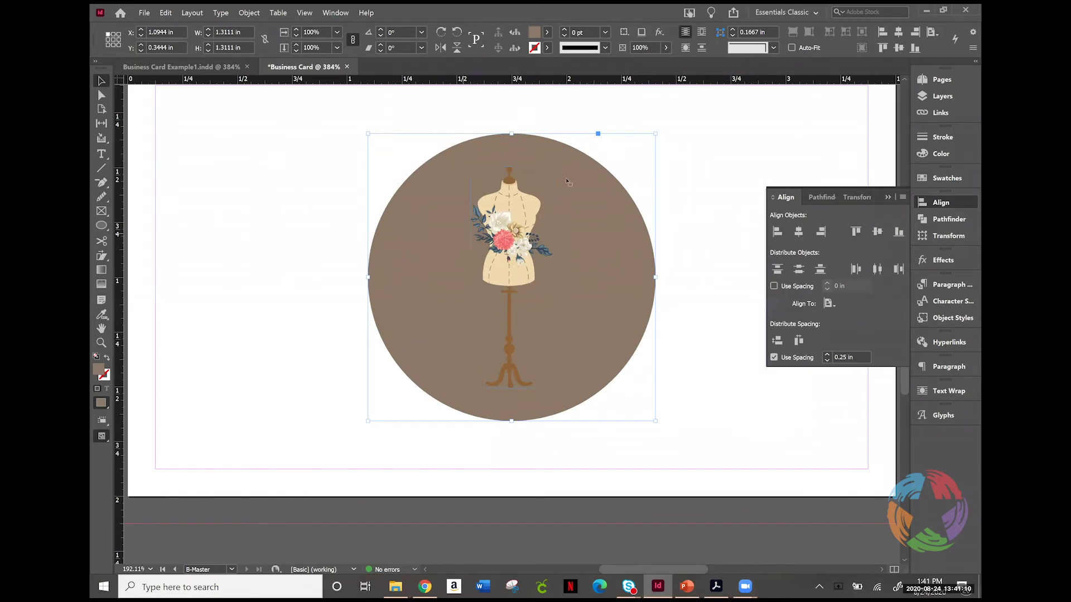
{"action": "left_click", "coordinate": [958, 180]}
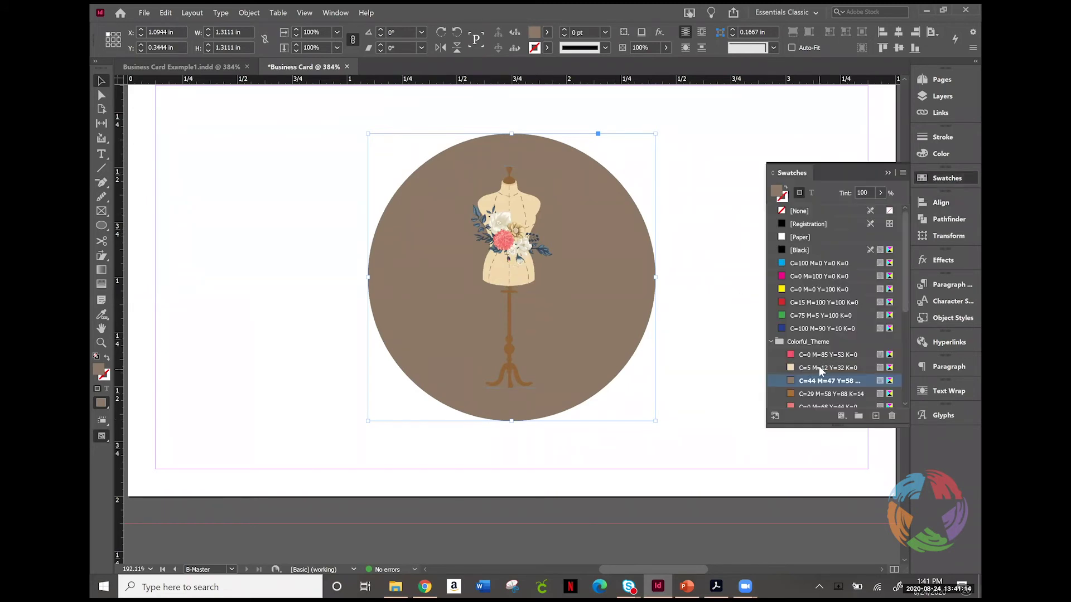
Step: Try several swatches on the circle and settle on the C=0 M=68 Y=44 K=0 pink
{"action": "left_click", "coordinate": [820, 369]}
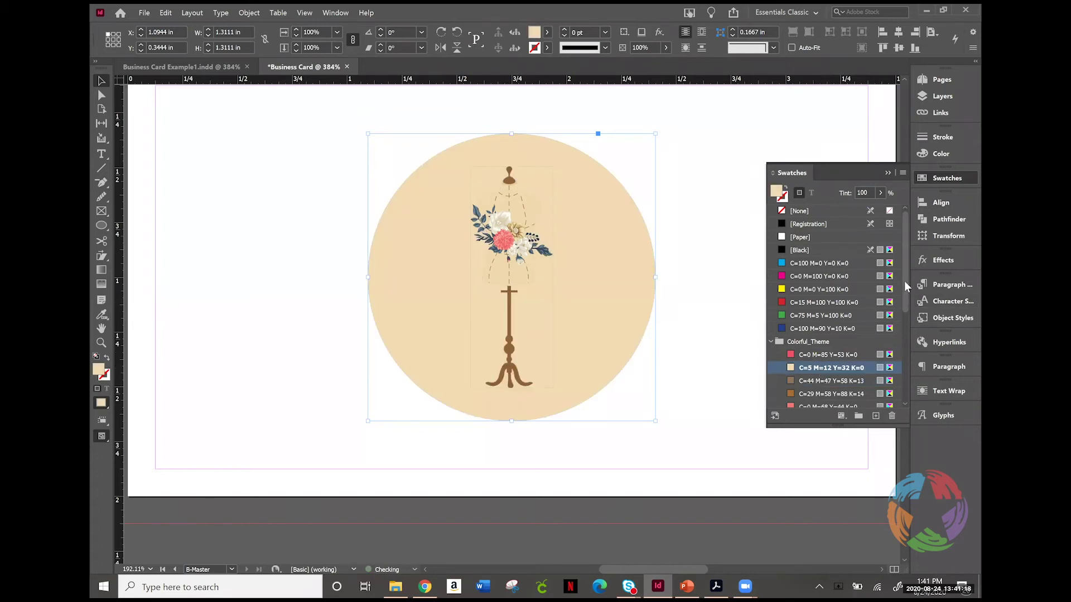
{"action": "left_click_drag", "start_coordinate": [905, 280], "coordinate": [907, 311]}
{"action": "scroll", "coordinate": [859, 300], "scroll_direction": "down", "scroll_amount": 4}
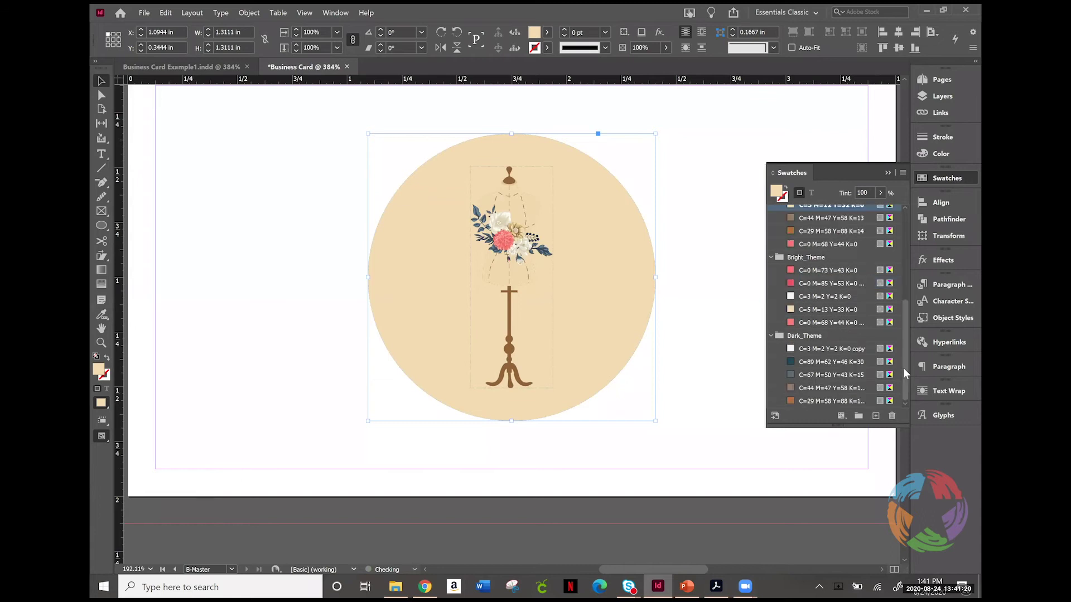
{"action": "left_click", "coordinate": [819, 284]}
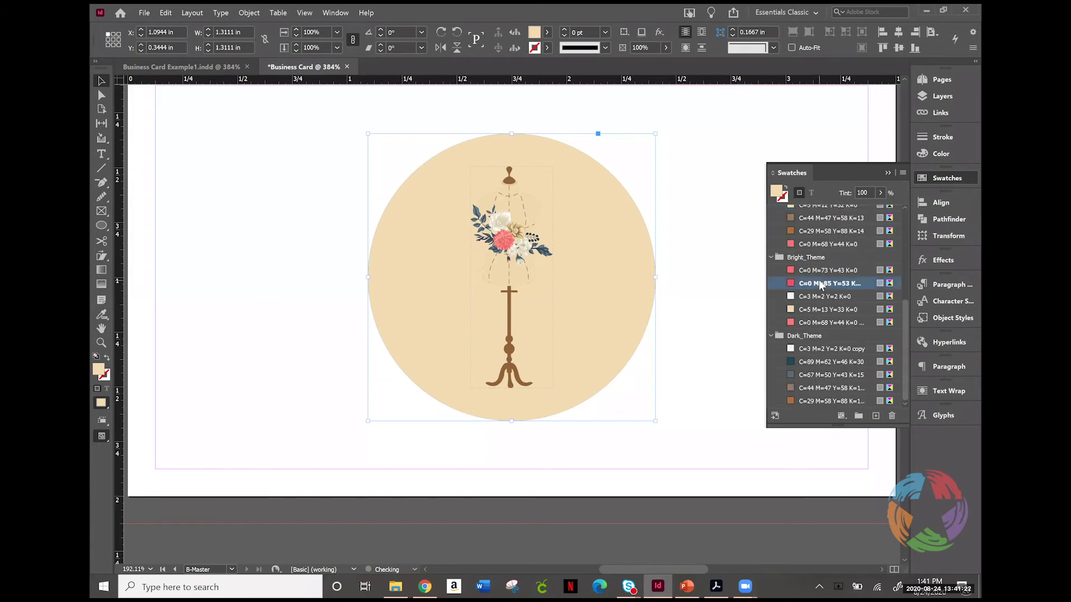
{"action": "left_click", "coordinate": [812, 270]}
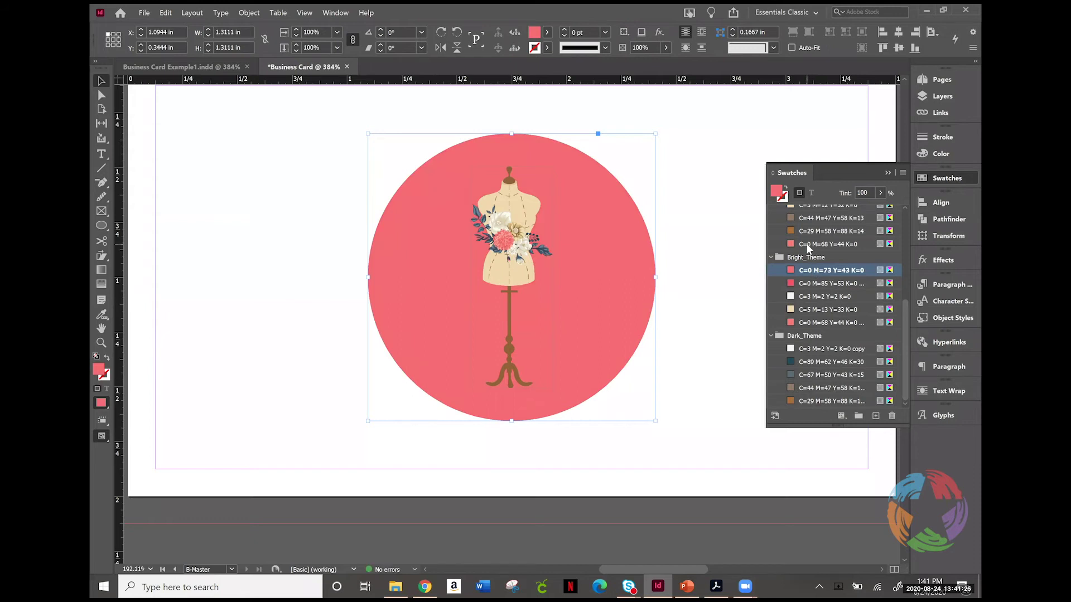
{"action": "left_click", "coordinate": [807, 245]}
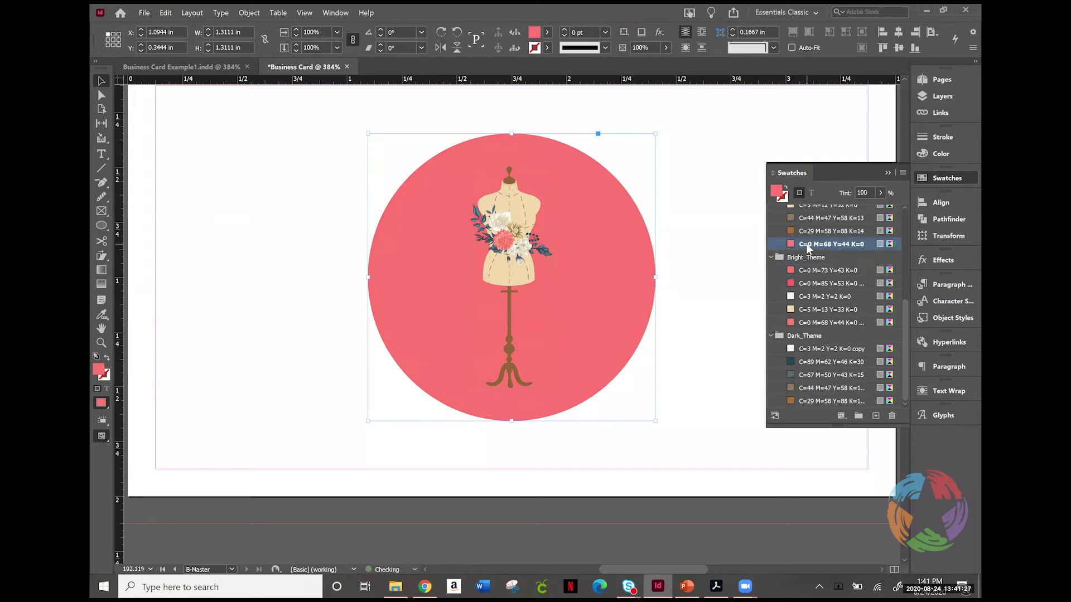
{"action": "left_click", "coordinate": [819, 322]}
{"action": "scroll", "coordinate": [815, 322], "scroll_direction": "up", "scroll_amount": 2}
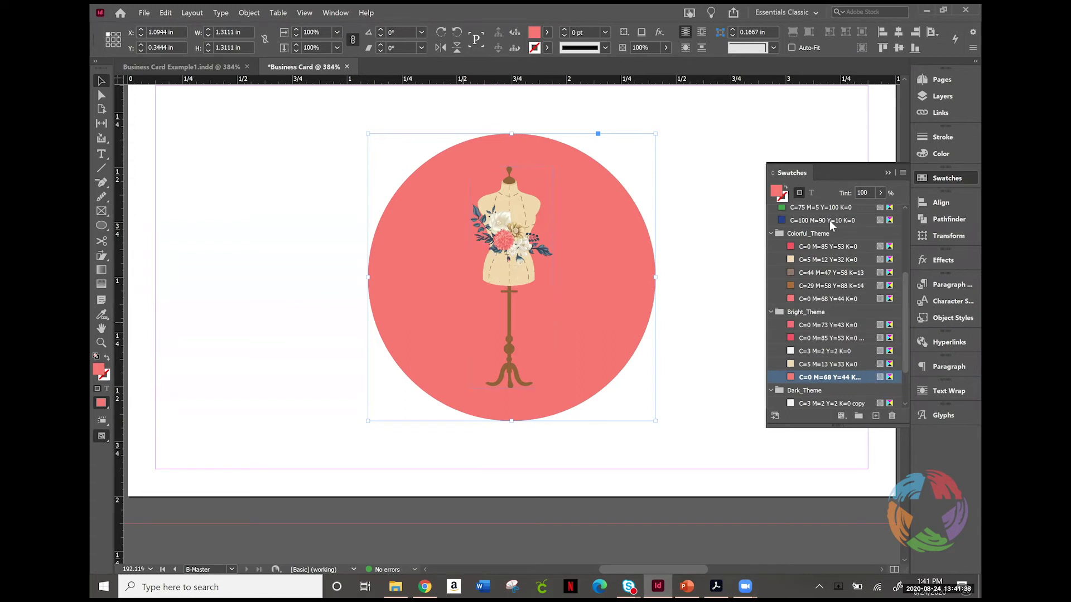
Step: Lighten the pink fill to a 68% tint, save it as a new swatch, then deselect
{"action": "left_click", "coordinate": [881, 193]}
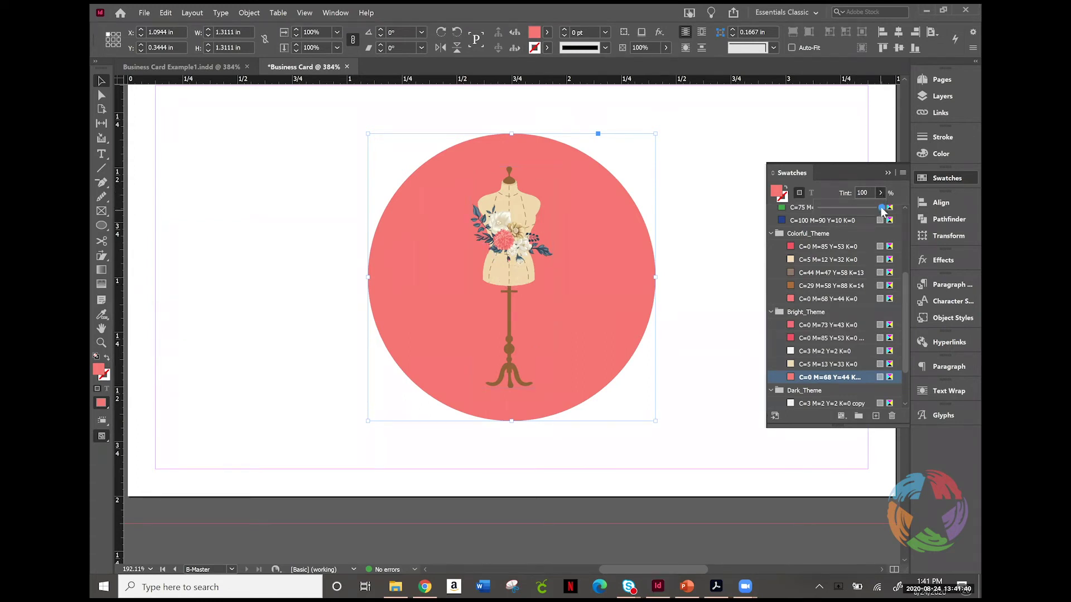
{"action": "left_click", "coordinate": [865, 213]}
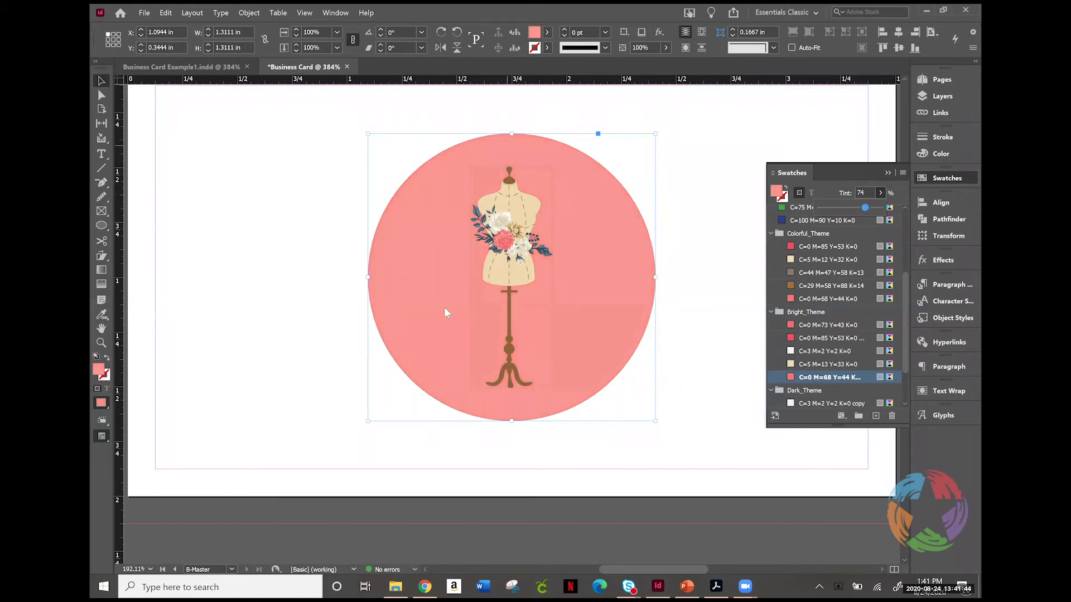
{"action": "mouse_move", "coordinate": [870, 211]}
{"action": "left_mouse_down"}
{"action": "mouse_move", "coordinate": [851, 213]}
{"action": "mouse_move", "coordinate": [881, 204]}
{"action": "mouse_move", "coordinate": [861, 212]}
{"action": "left_mouse_up"}
{"action": "left_click", "coordinate": [876, 417]}
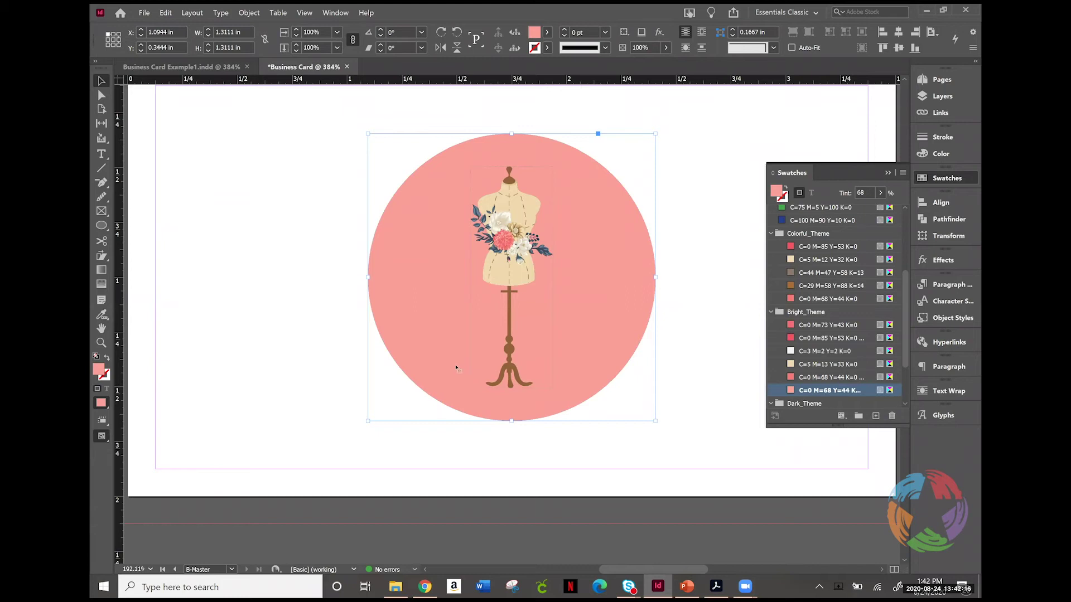
{"action": "left_click", "coordinate": [724, 225]}
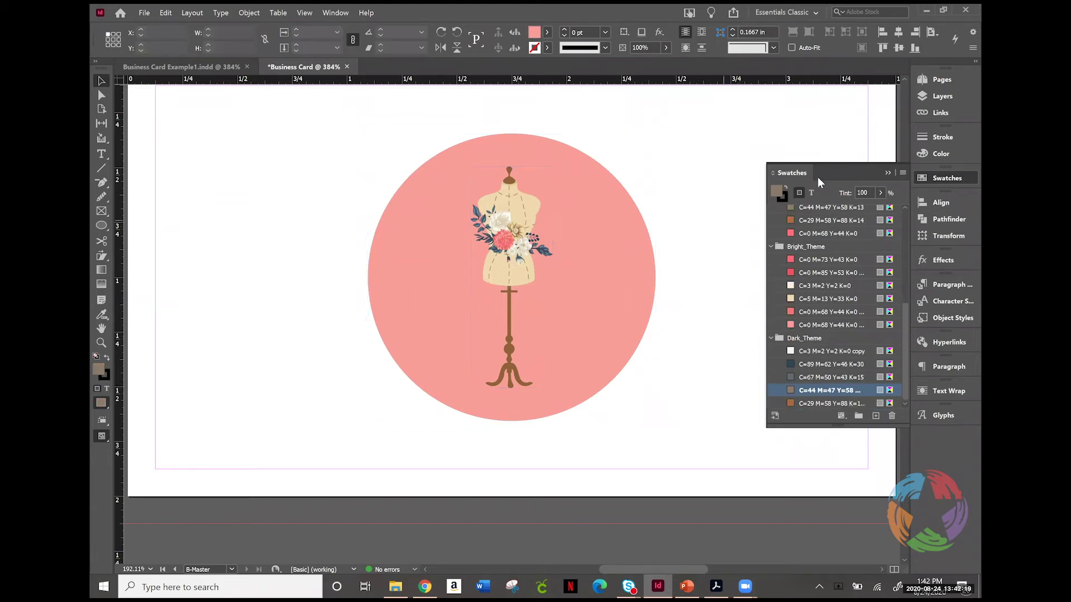
Step: Collapse the Swatches panel and bring back the Pages panel showing the salmon-pink page 2
{"action": "left_click", "coordinate": [943, 179]}
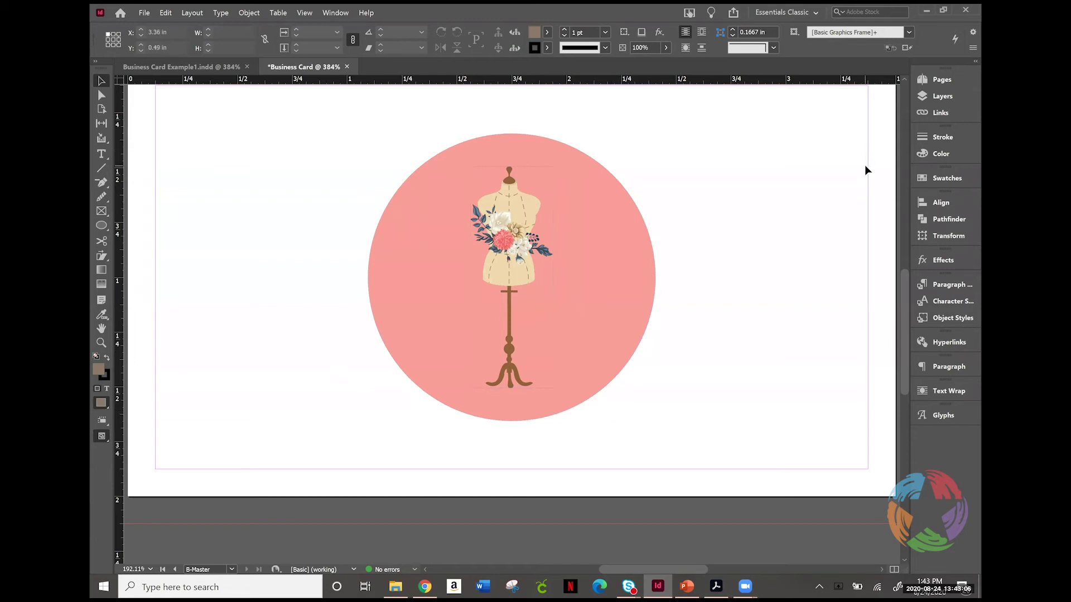
{"action": "left_click", "coordinate": [946, 80]}
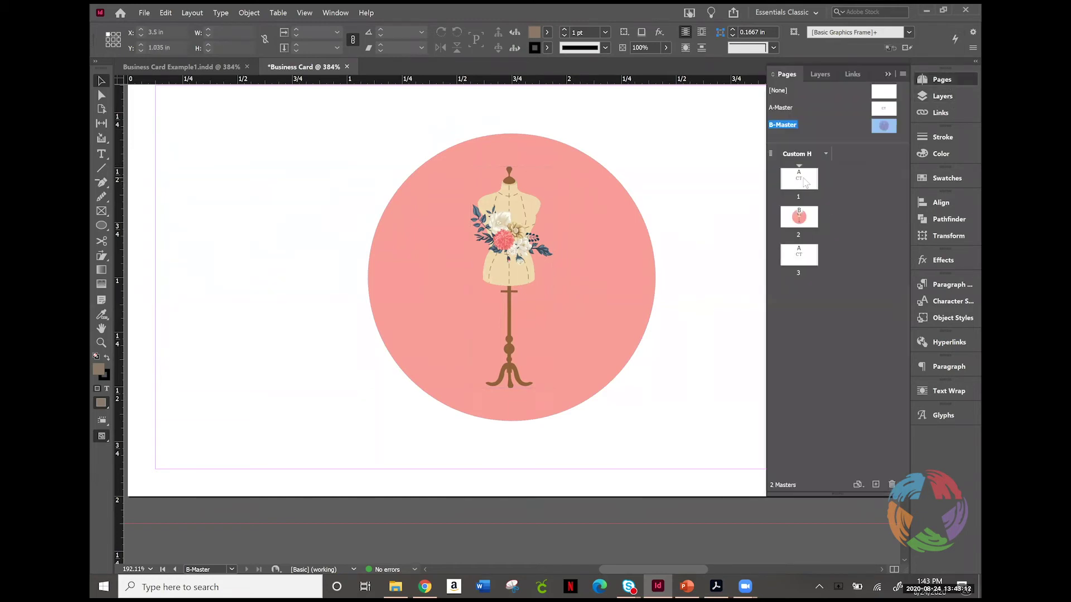
Step: Go to page 1, check the dark C=89 M=62 Y=46 K=30 swatch, then return to Pages
{"action": "double_click", "coordinate": [804, 181]}
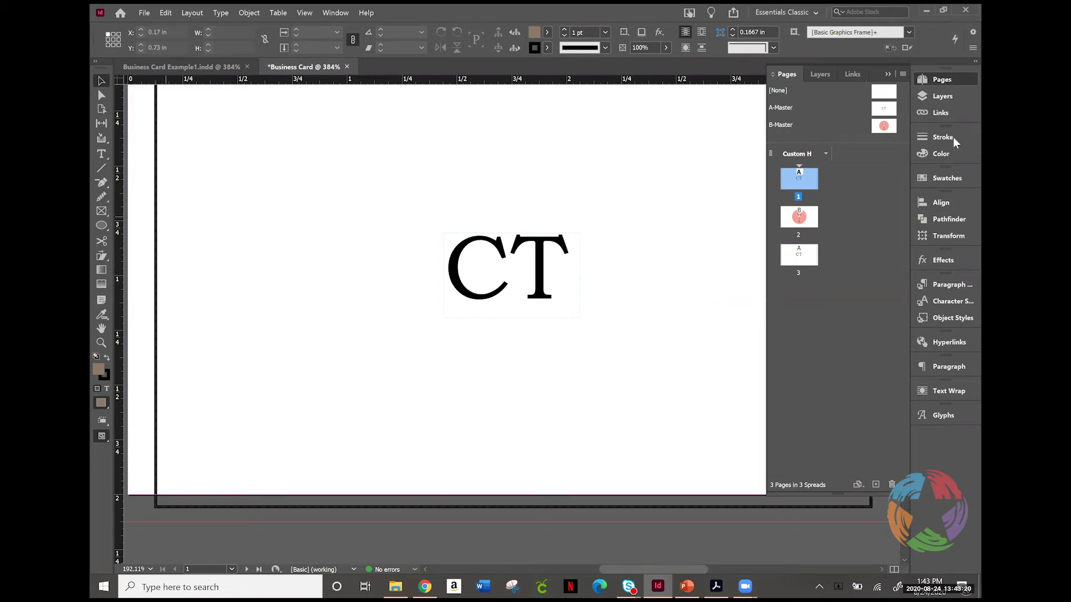
{"action": "left_click", "coordinate": [953, 178]}
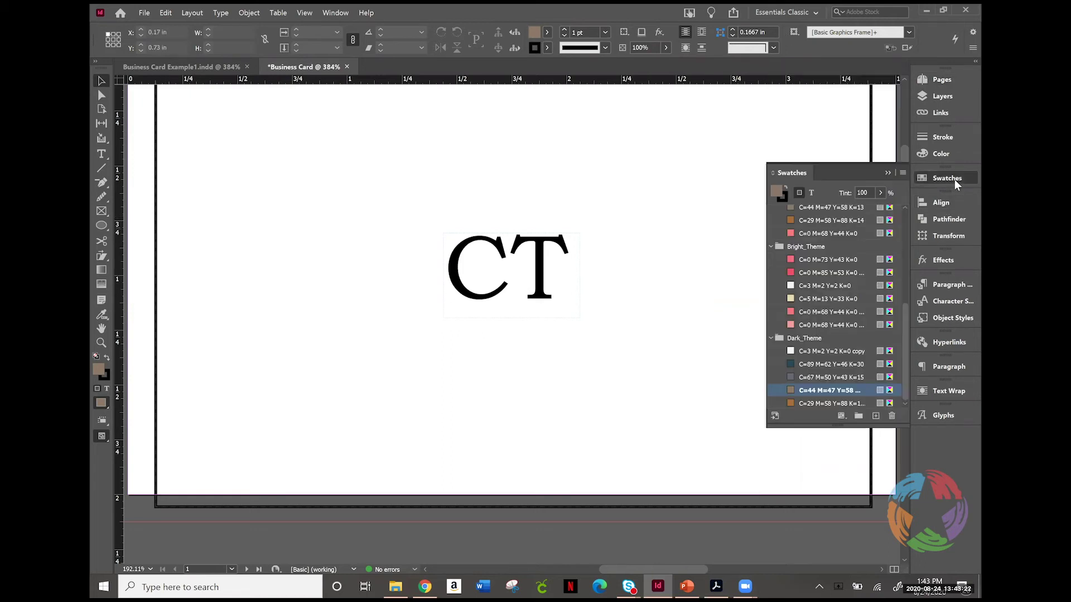
{"action": "left_click", "coordinate": [831, 366]}
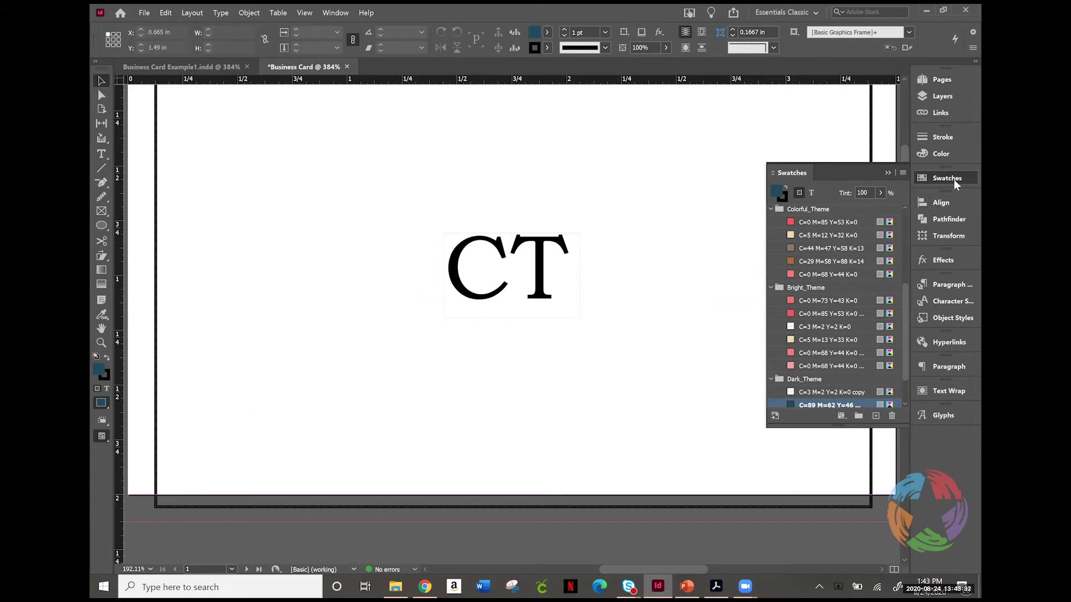
{"action": "left_click_drag", "start_coordinate": [903, 157], "coordinate": [902, 153]}
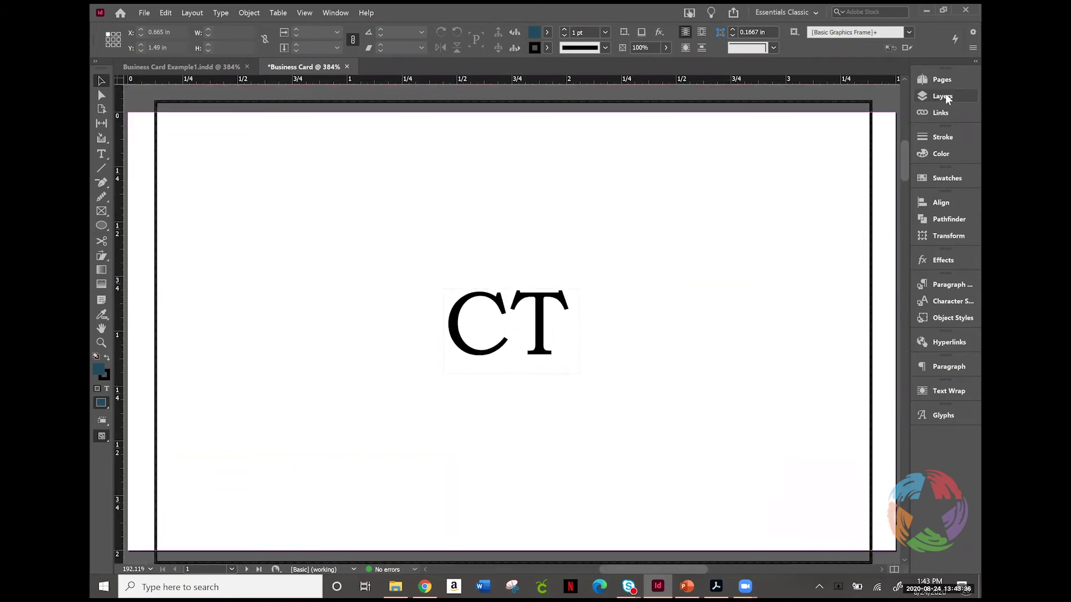
{"action": "left_click", "coordinate": [942, 79]}
Step: On the A-Master, fill the page-sized frame with slate blue C=67 M=50 Y=43 K=15
{"action": "double_click", "coordinate": [885, 110]}
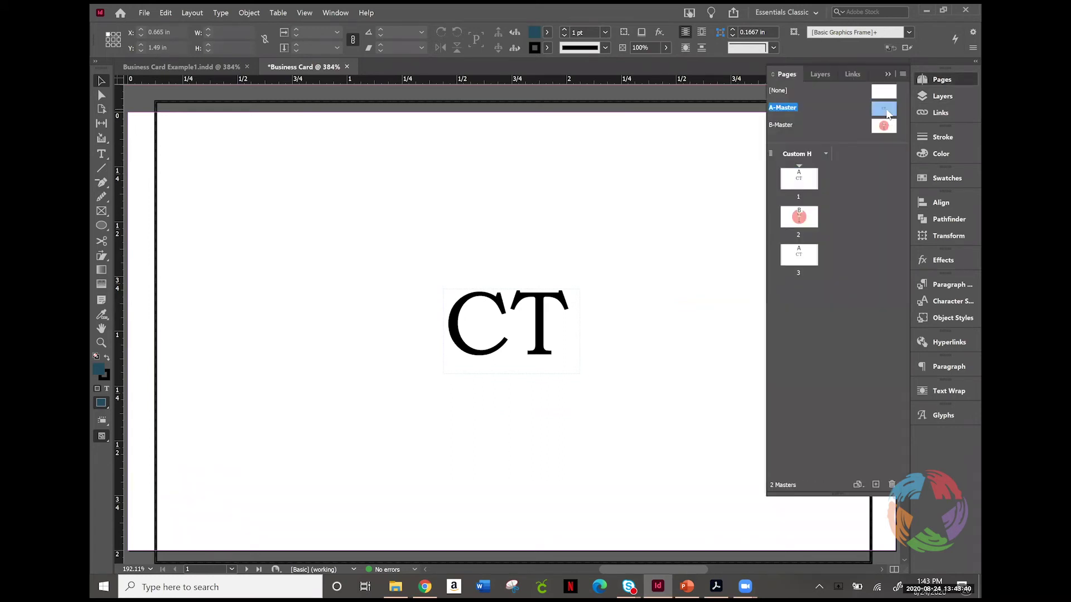
{"action": "left_click", "coordinate": [189, 259]}
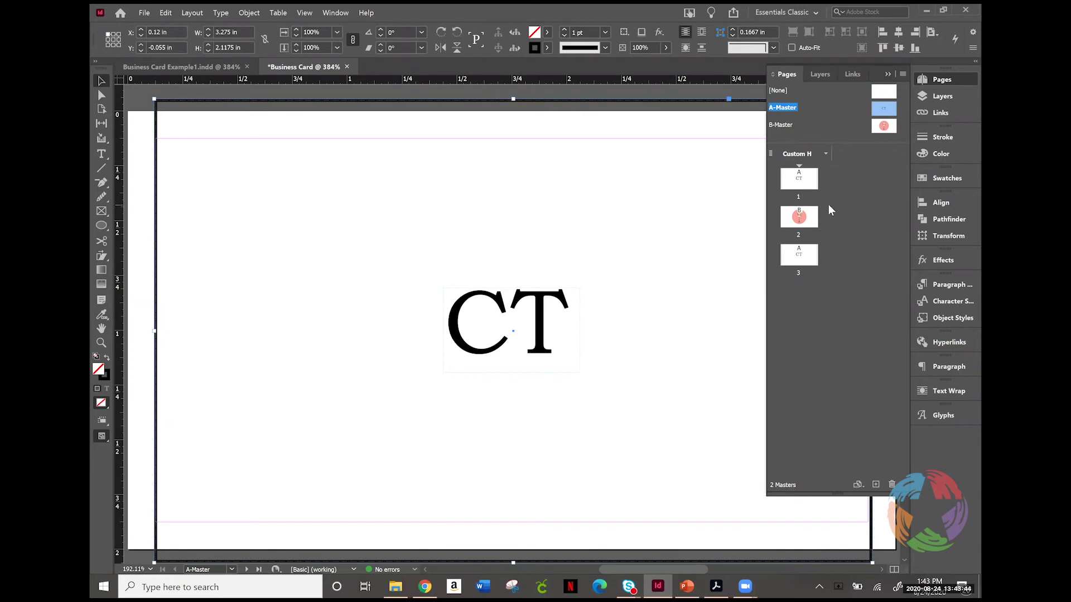
{"action": "left_click", "coordinate": [948, 179]}
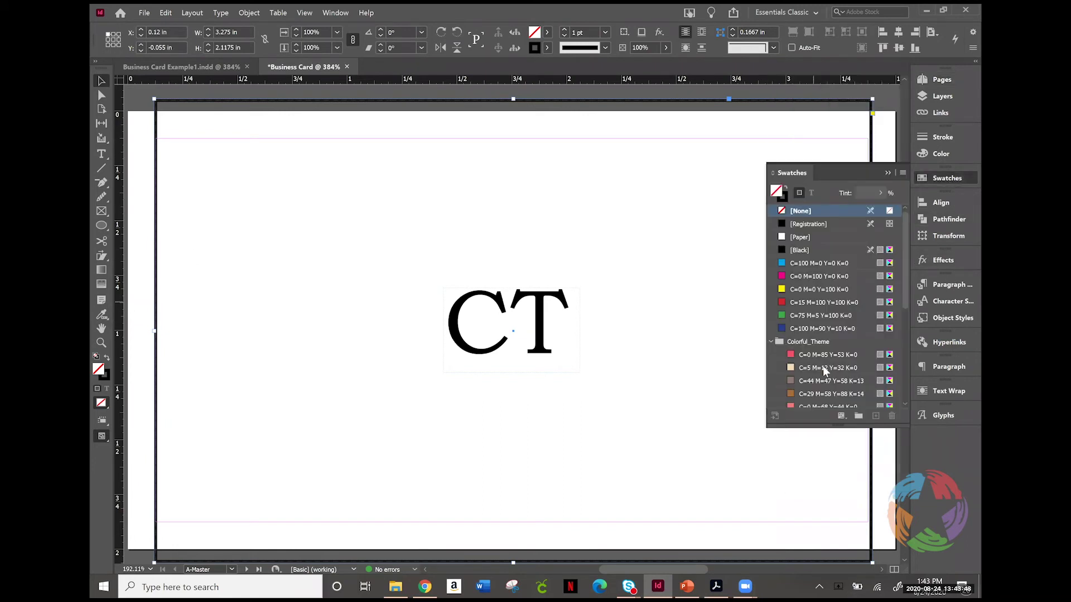
{"action": "left_click_drag", "start_coordinate": [904, 289], "coordinate": [910, 376]}
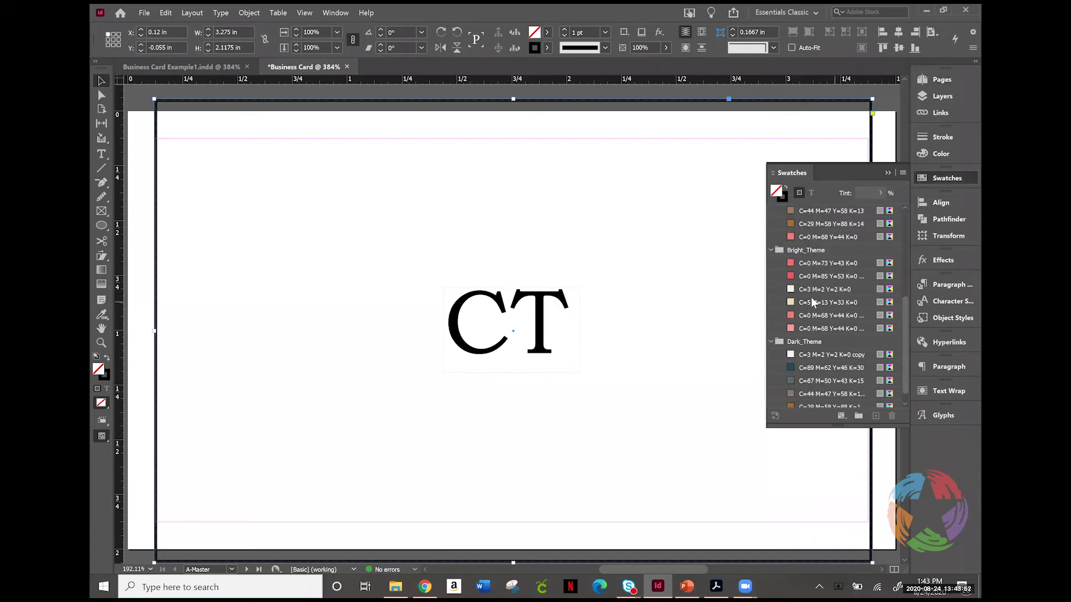
{"action": "left_click", "coordinate": [808, 380]}
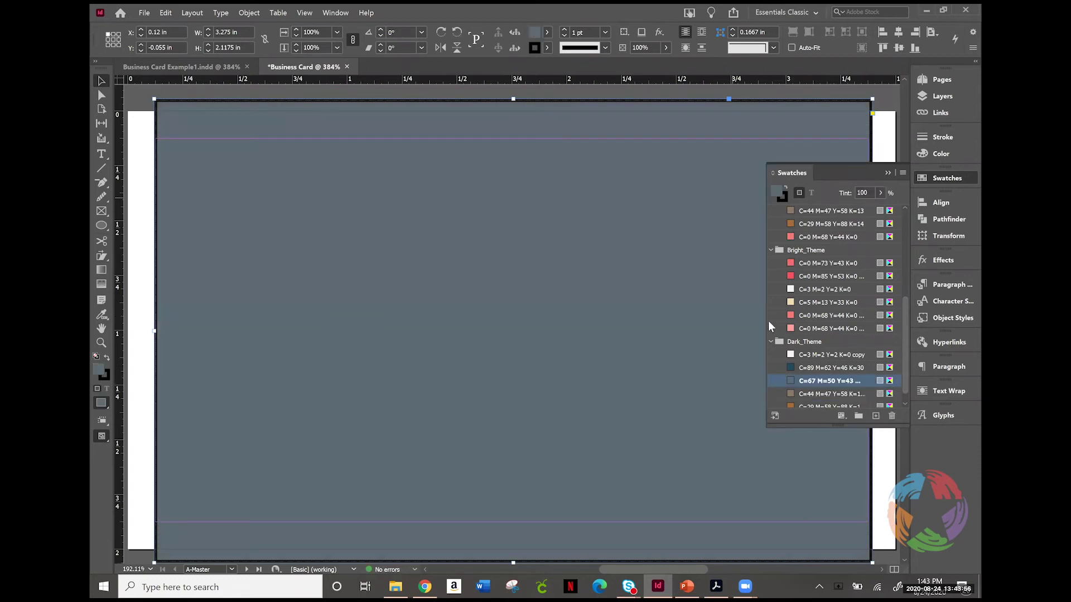
Step: Send the slate-blue frame to the back, behind the CT monogram
{"action": "right_click", "coordinate": [255, 254]}
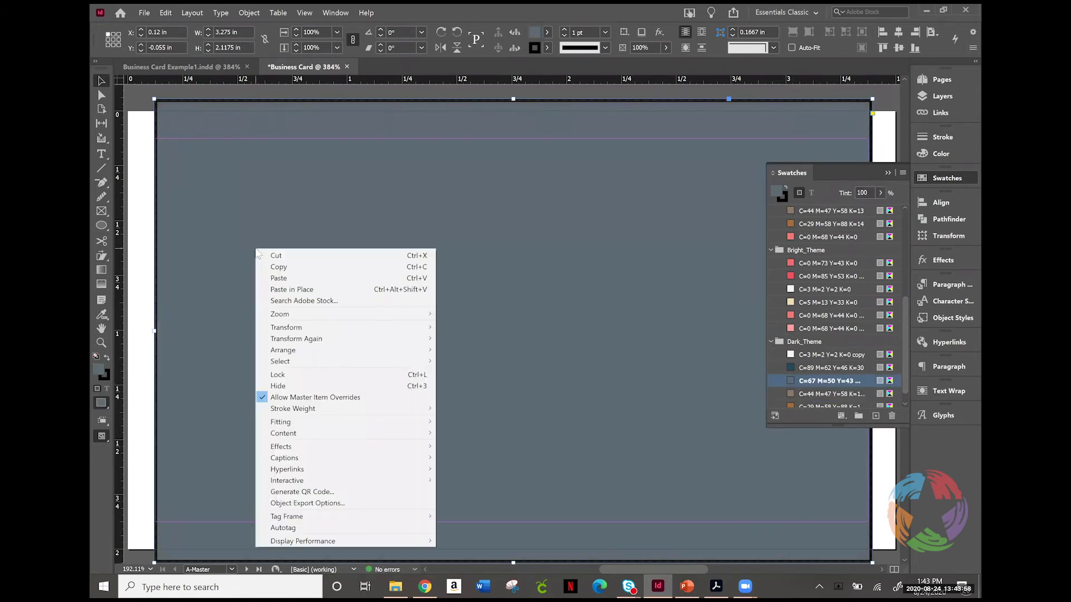
{"action": "mouse_move", "coordinate": [357, 351]}
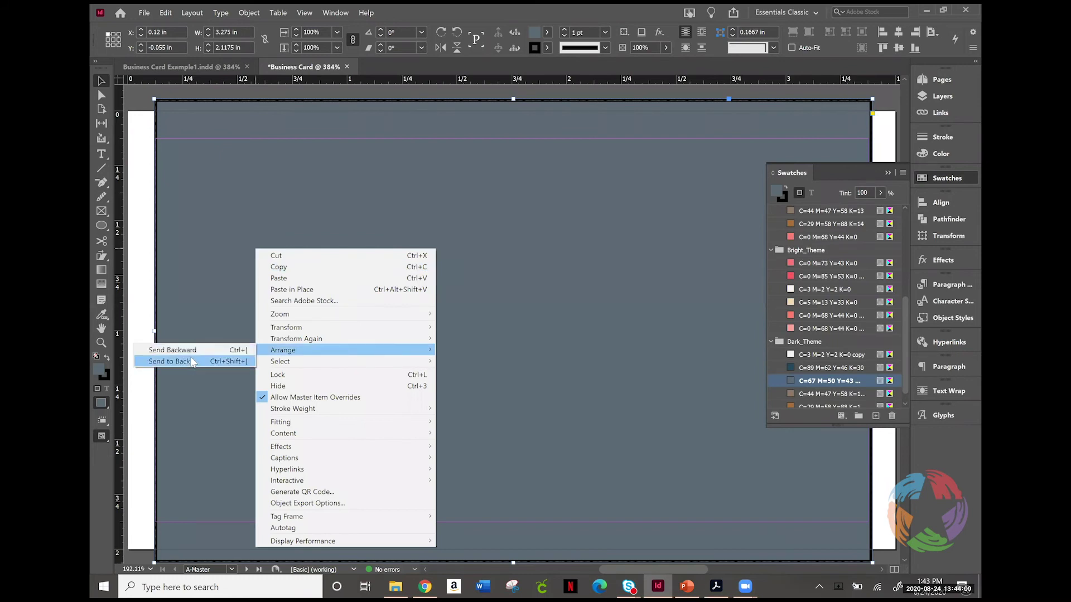
{"action": "left_click", "coordinate": [193, 361]}
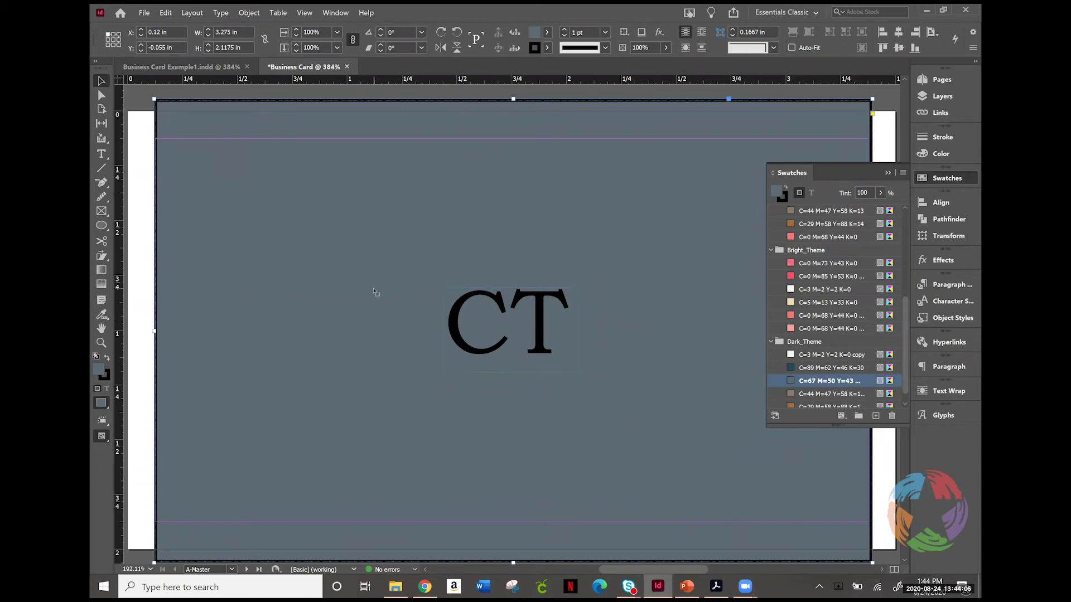
Step: Select the CT monogram text and colour it with the white [Paper] swatch
{"action": "double_click", "coordinate": [500, 337]}
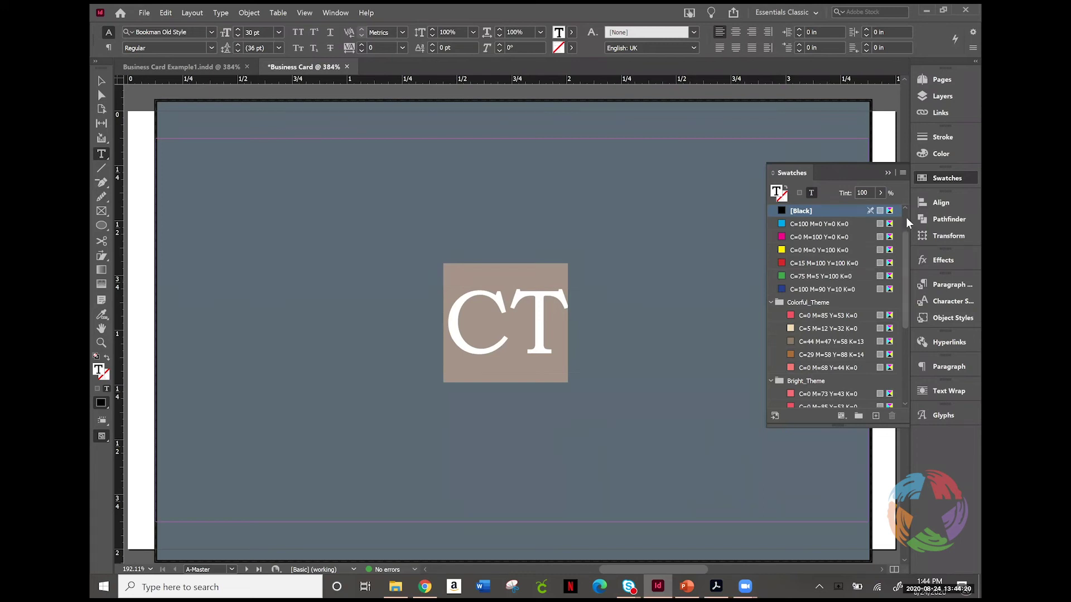
{"action": "scroll", "coordinate": [906, 216], "scroll_direction": "up", "scroll_amount": 2}
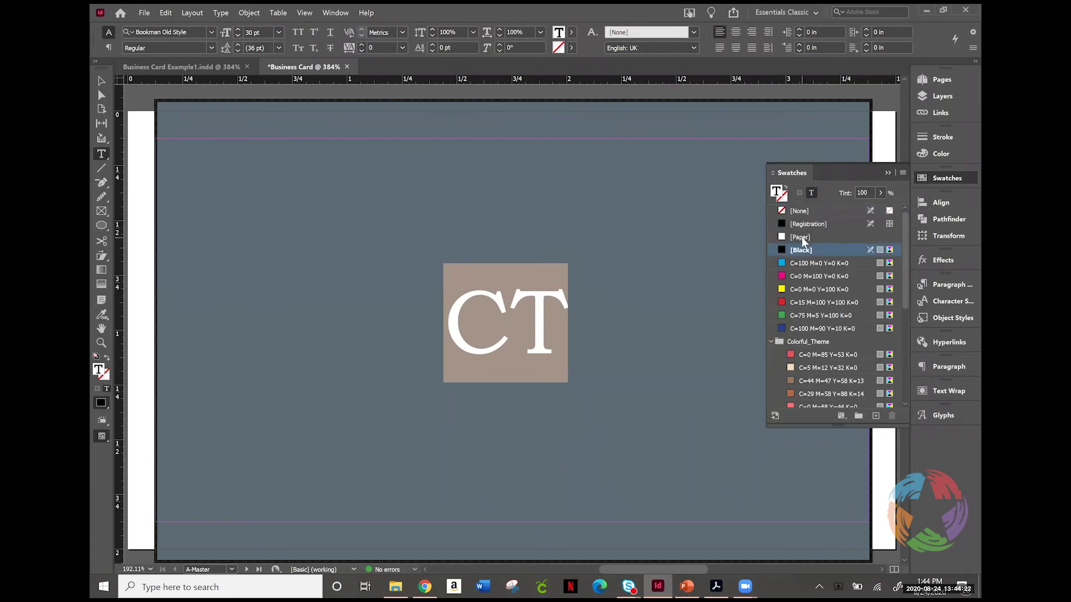
{"action": "left_click", "coordinate": [802, 237]}
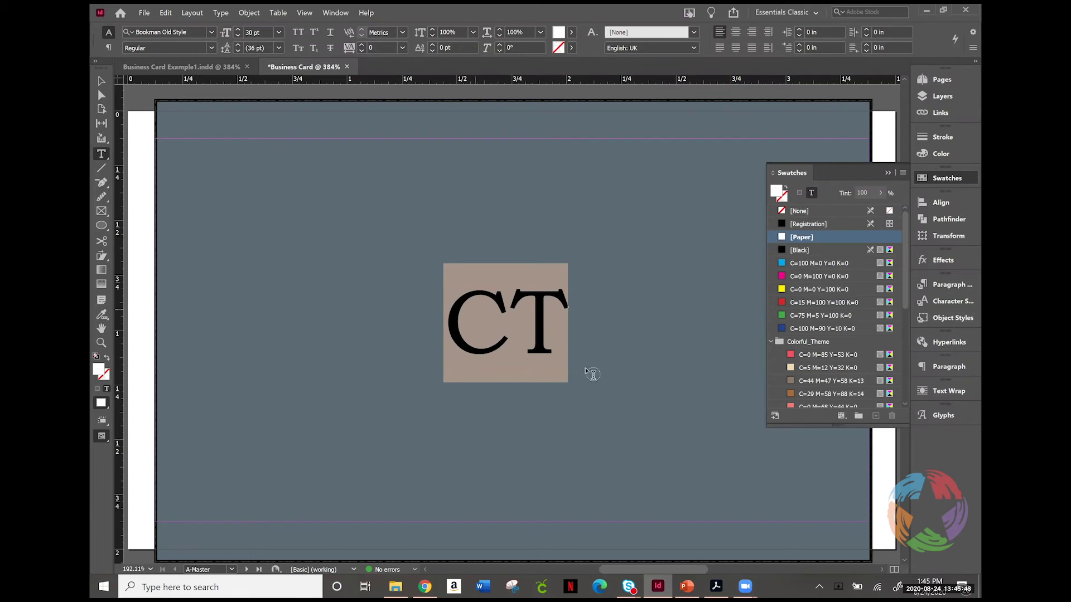
Step: Set the background rectangle's stroke to [None], then deselect it and hide the Swatches panel
{"action": "left_click", "coordinate": [553, 327]}
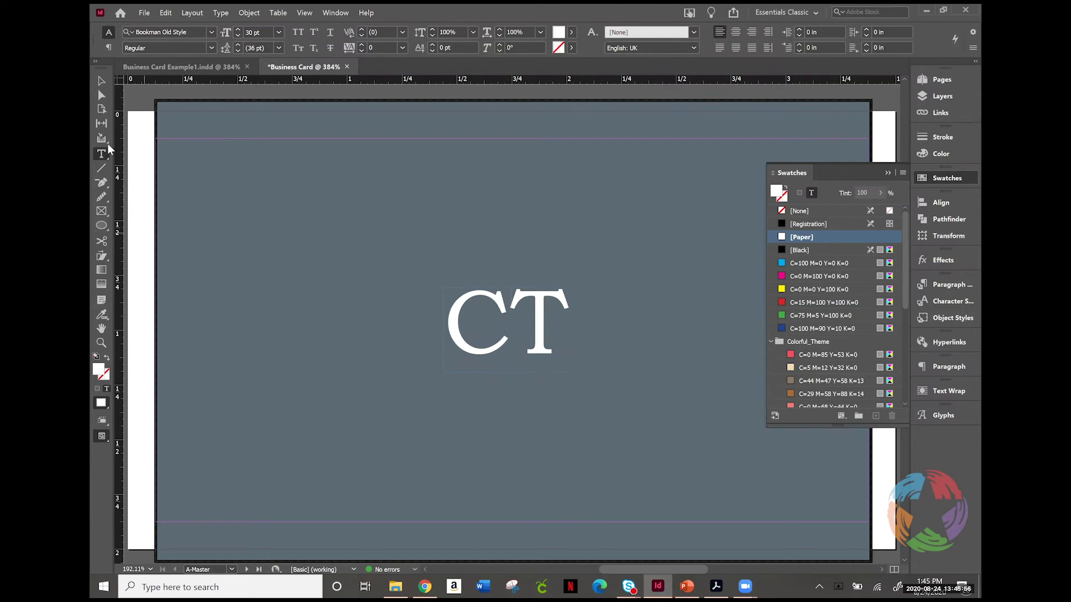
{"action": "left_click", "coordinate": [102, 83]}
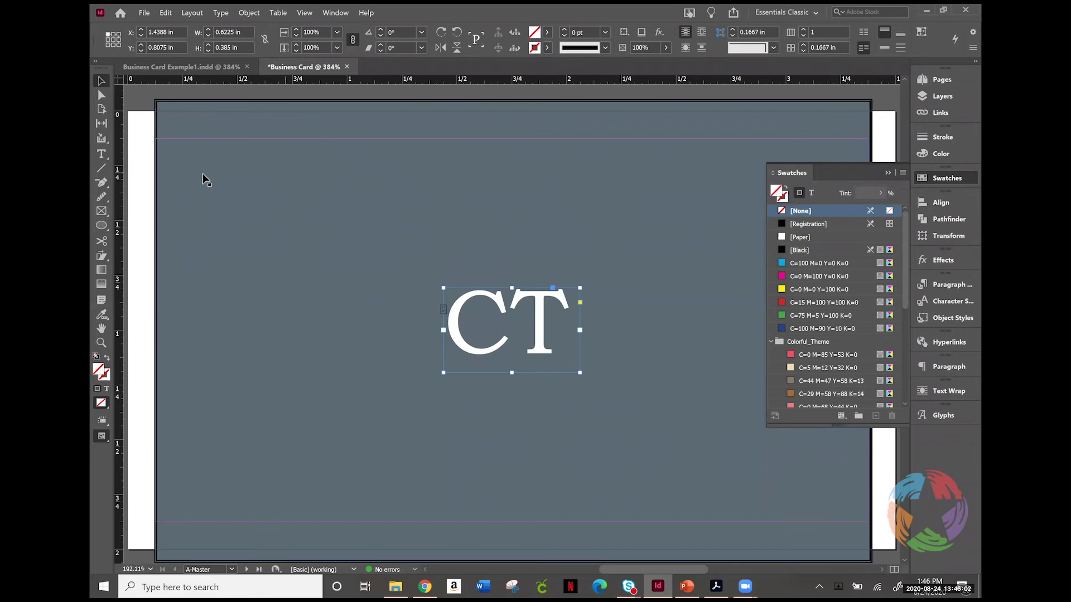
{"action": "left_click", "coordinate": [187, 179]}
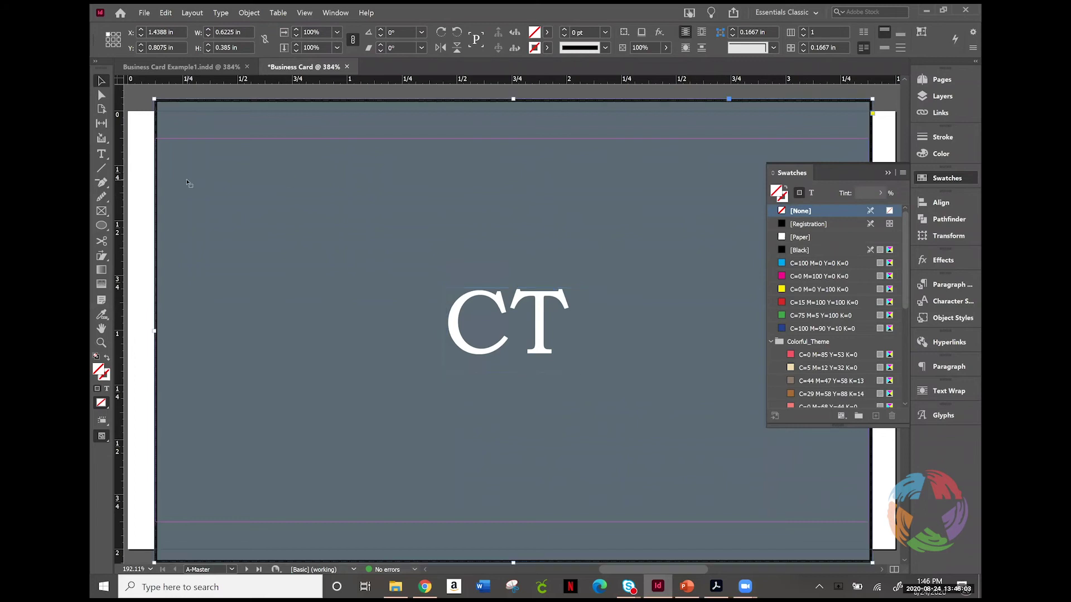
{"action": "left_click", "coordinate": [784, 196]}
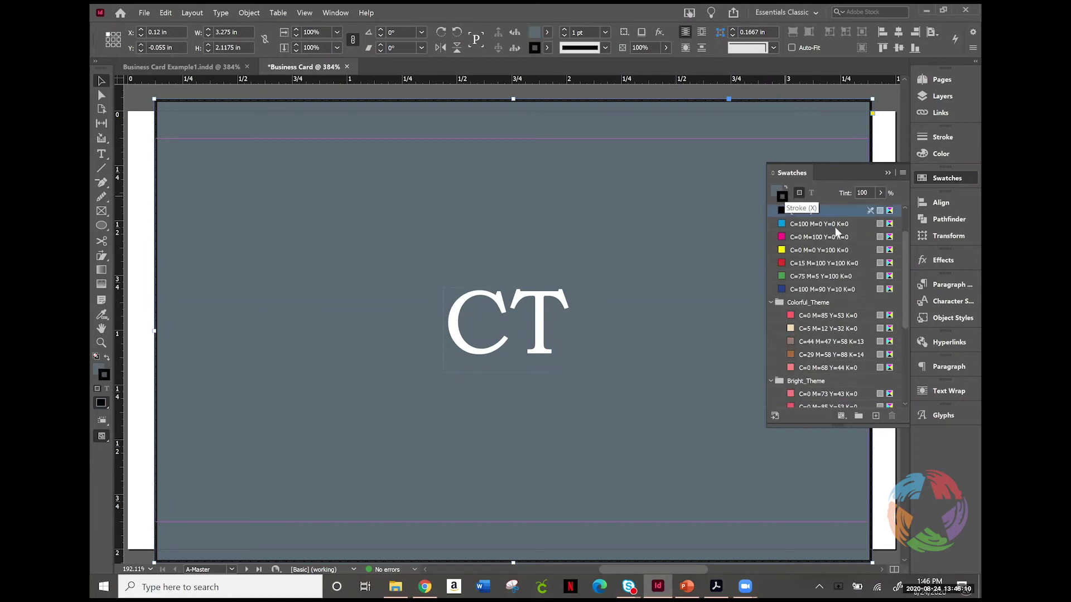
{"action": "left_click", "coordinate": [905, 209]}
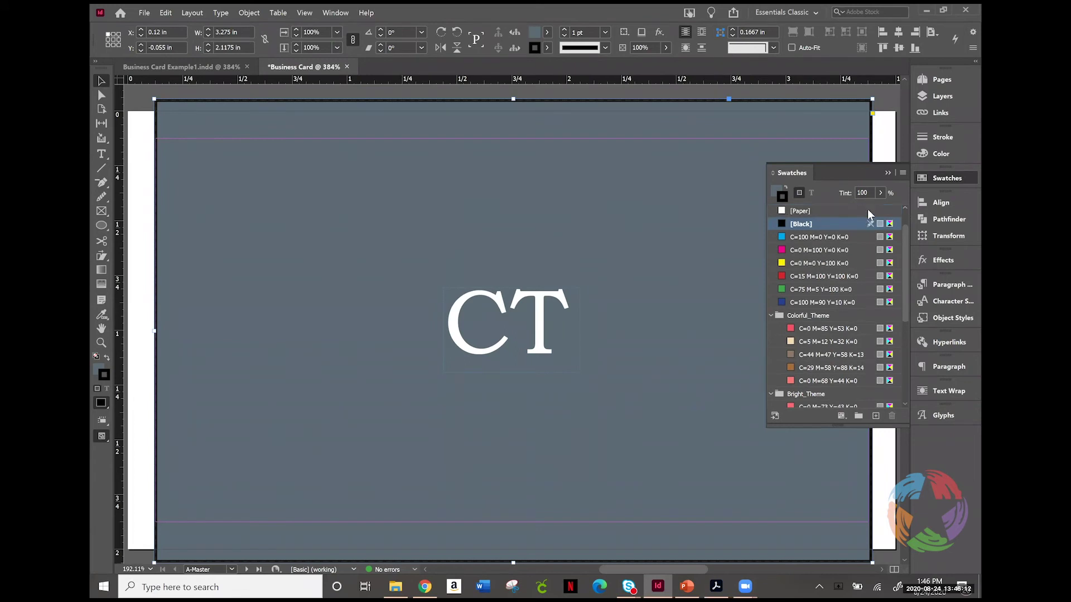
{"action": "left_click", "coordinate": [904, 208]}
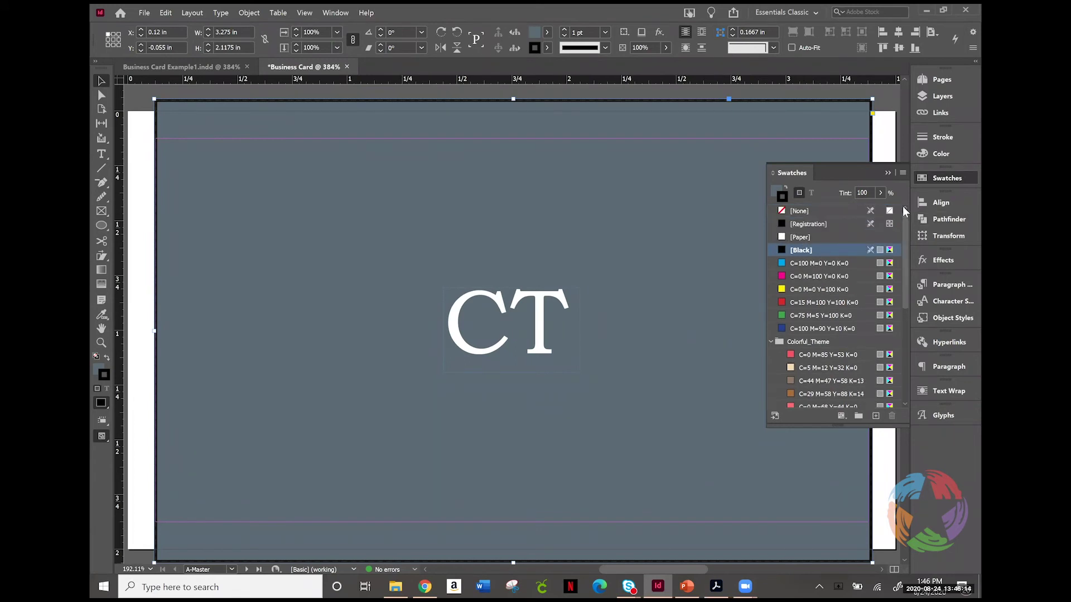
{"action": "left_click", "coordinate": [811, 211]}
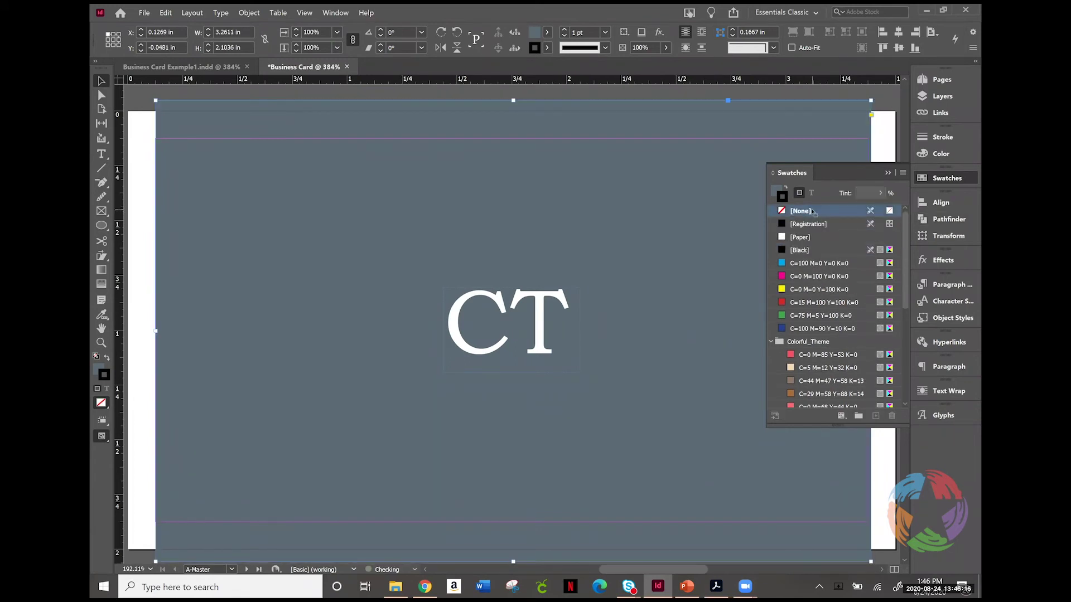
{"action": "left_click", "coordinate": [892, 130]}
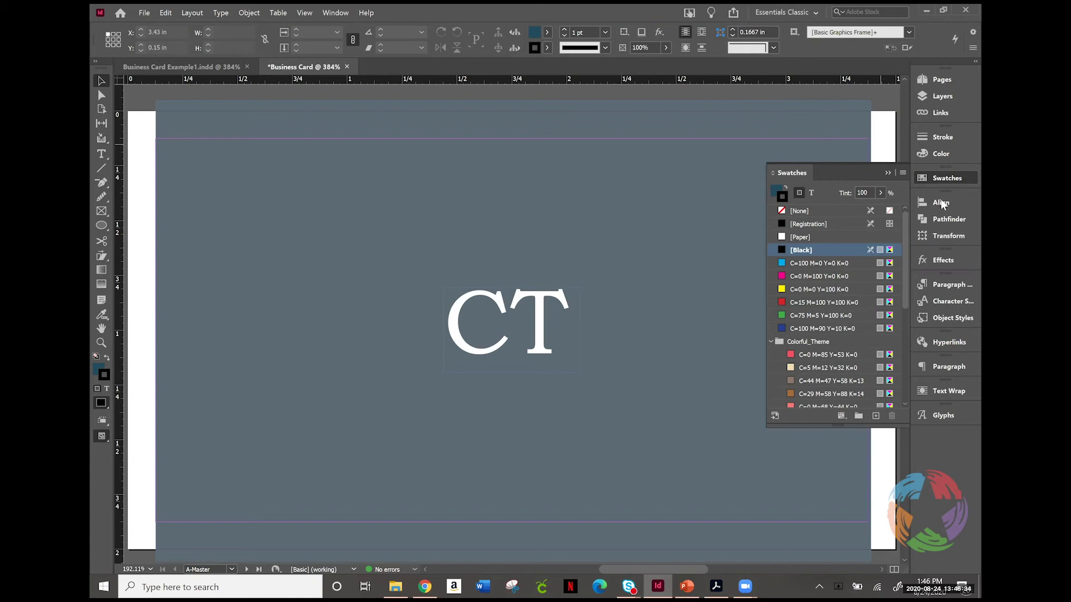
{"action": "left_click", "coordinate": [939, 176]}
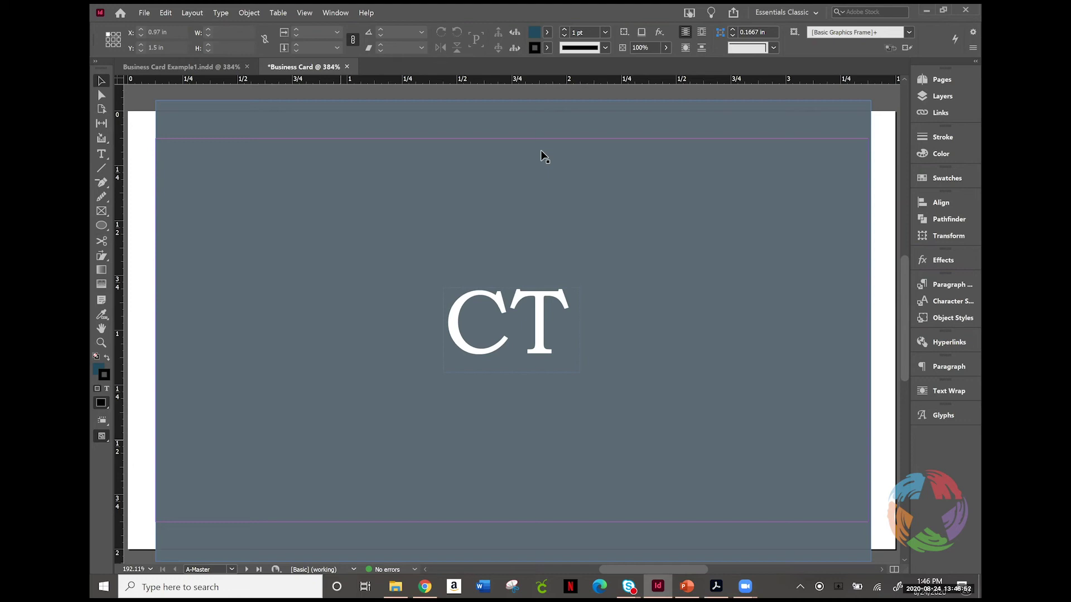
Step: Create a four-sided polygon, 0.993 in wide and 0.86 in high, on the card
{"action": "left_click", "coordinate": [549, 303]}
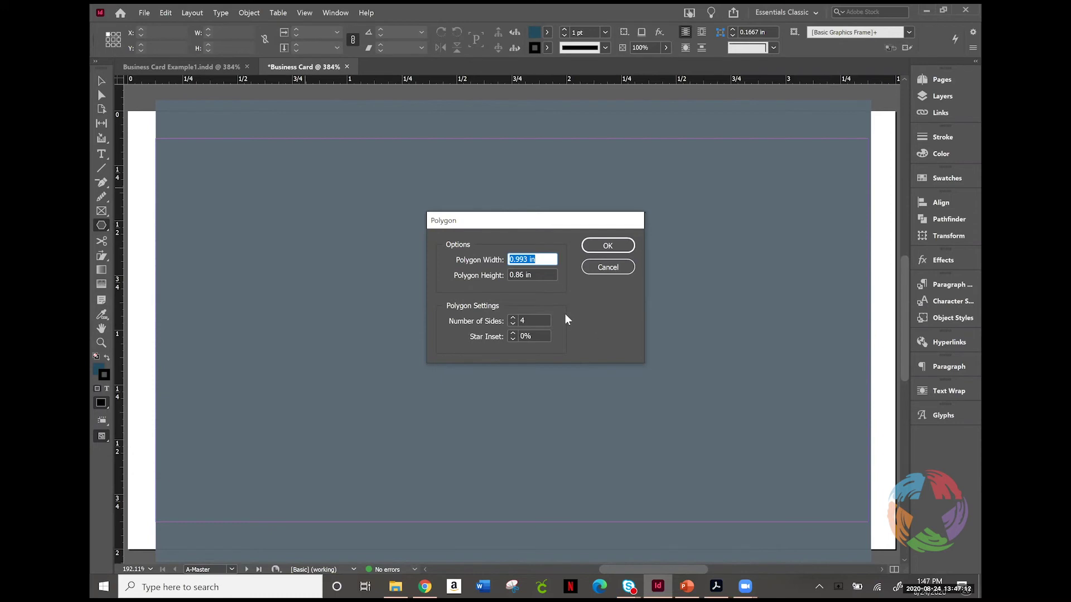
{"action": "left_click", "coordinate": [612, 244]}
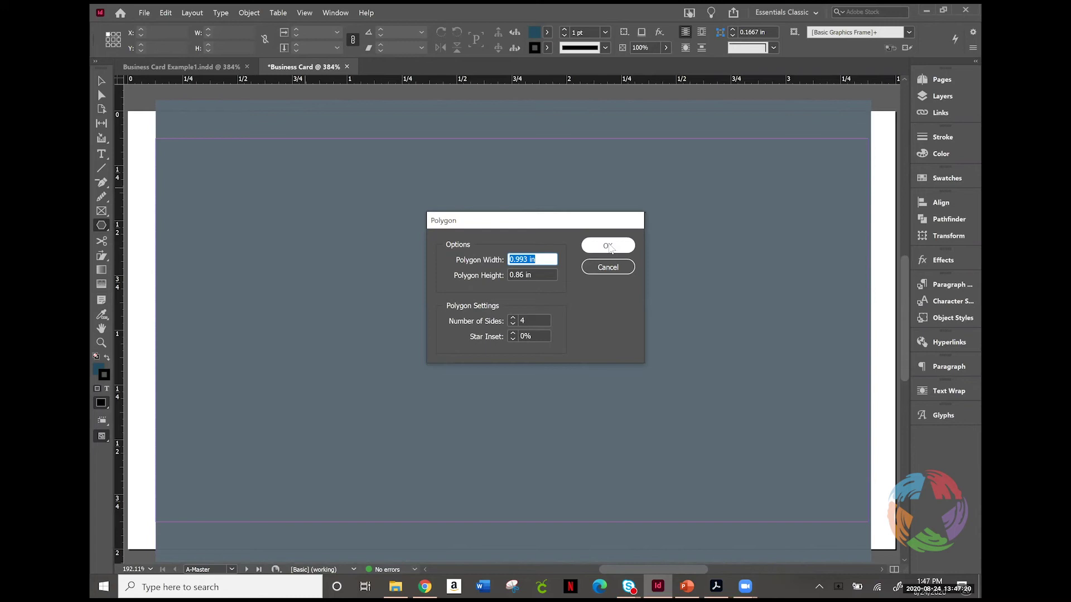
{"action": "left_click", "coordinate": [609, 247]}
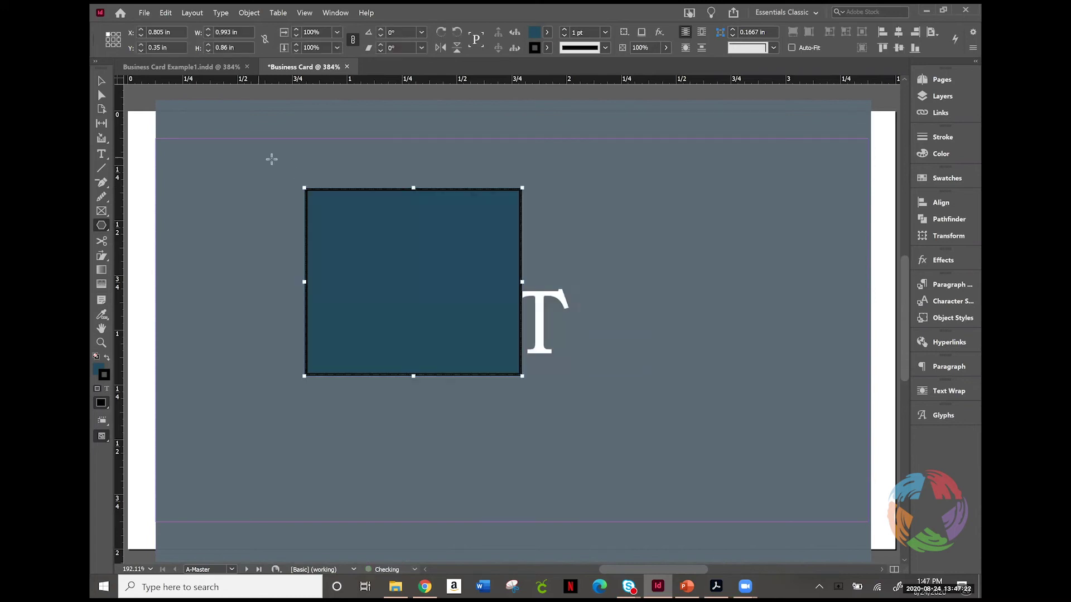
Step: Shrink the polygon to a 42°-tilted diamond about 0.24 in across, placed above-left of CT
{"action": "left_click", "coordinate": [101, 81]}
{"action": "left_click_drag", "start_coordinate": [522, 188], "coordinate": [318, 335]}
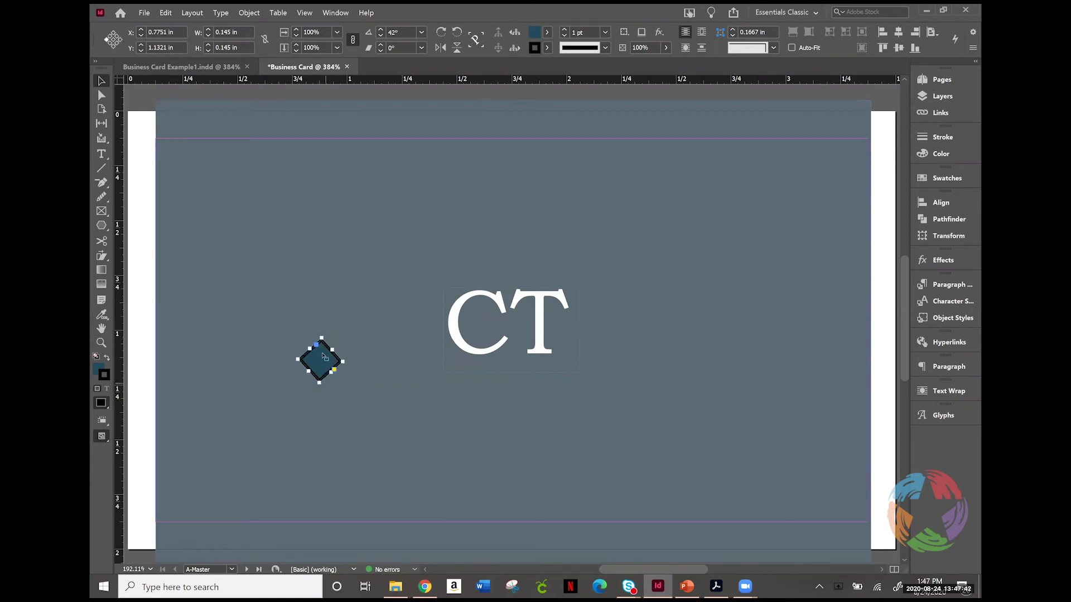
{"action": "left_click_drag", "start_coordinate": [332, 274], "coordinate": [377, 179]}
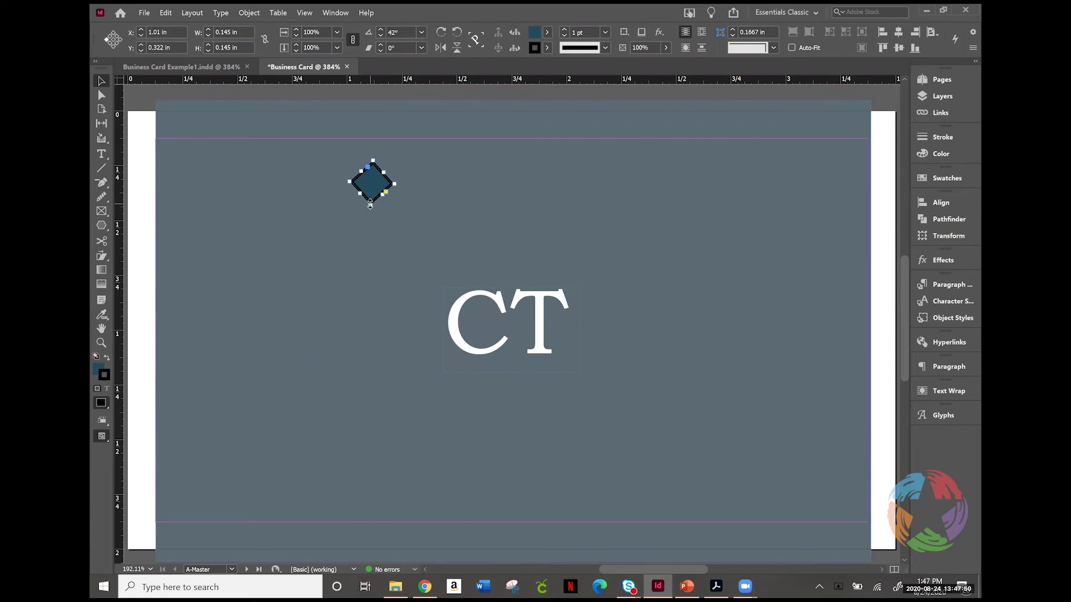
{"action": "left_click_drag", "start_coordinate": [370, 204], "coordinate": [369, 233]}
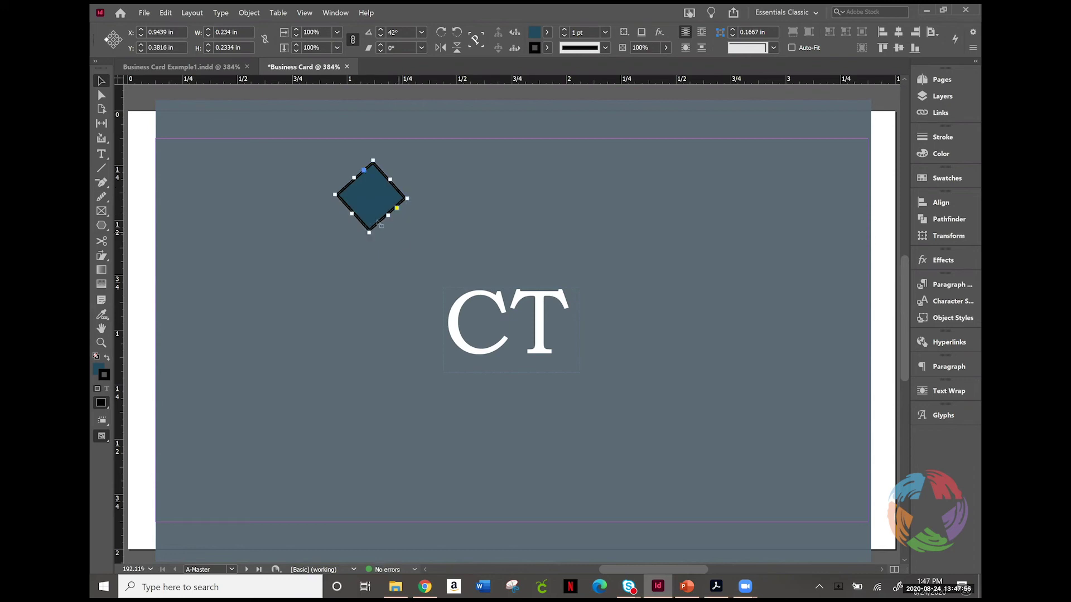
{"action": "left_click_drag", "start_coordinate": [406, 199], "coordinate": [345, 194]}
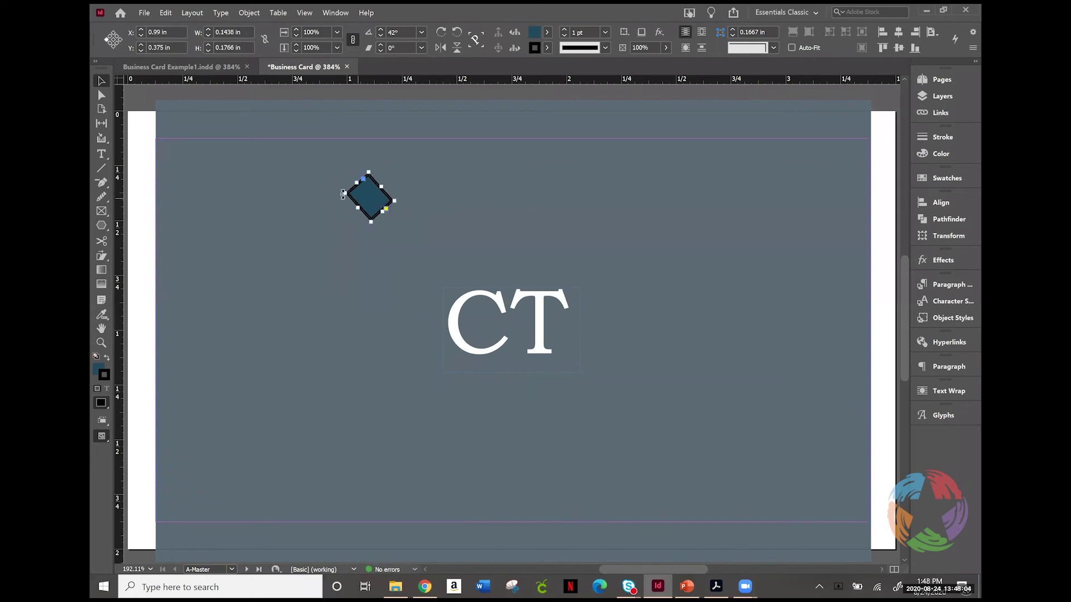
{"action": "left_click_drag", "start_coordinate": [343, 194], "coordinate": [320, 196]}
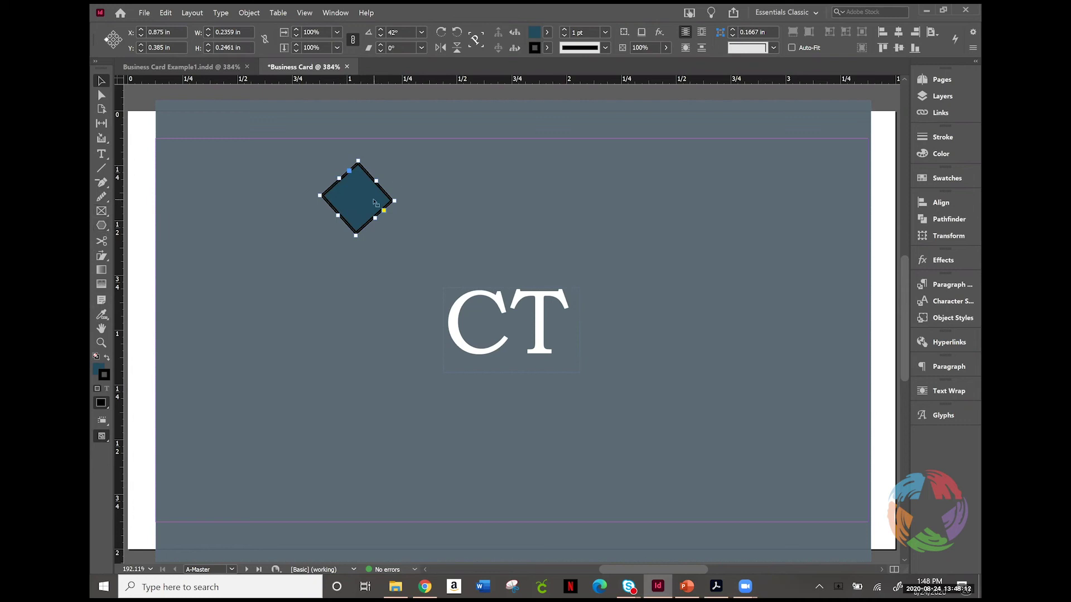
{"action": "right_click", "coordinate": [340, 193]}
{"action": "mouse_move", "coordinate": [386, 407]}
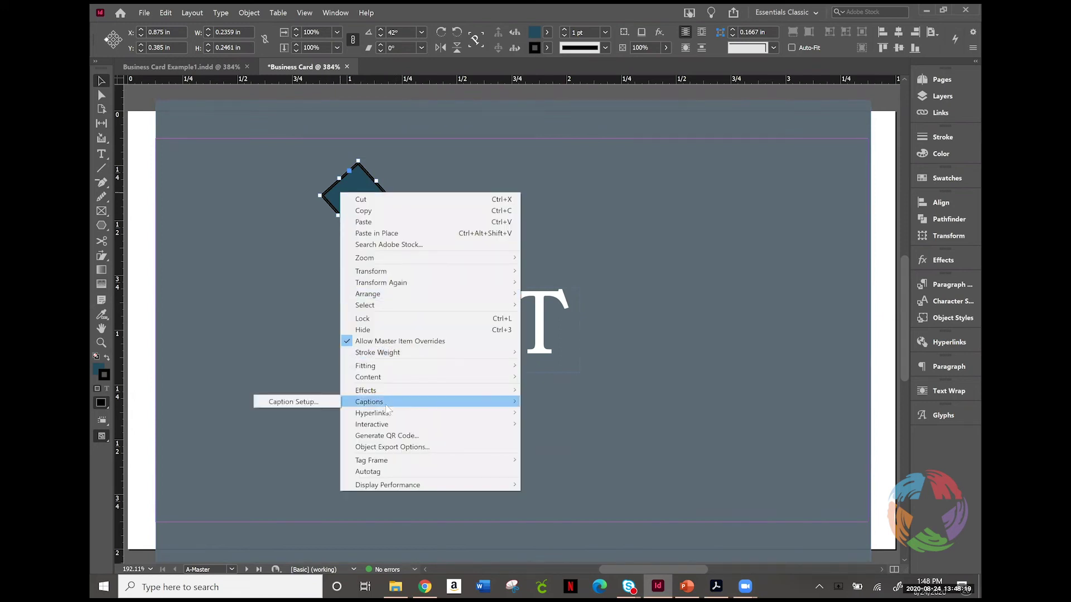
{"action": "left_click", "coordinate": [333, 195]}
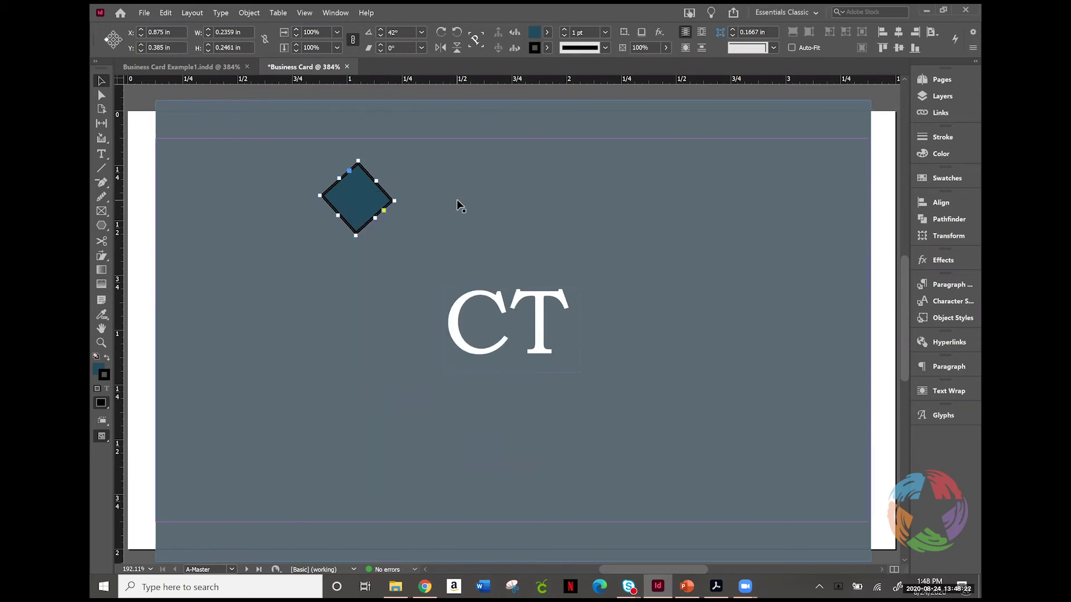
Step: Paste two copies of the diamond and arrange all three in a cluster left of CT
{"action": "key", "text": "ctrl+v"}
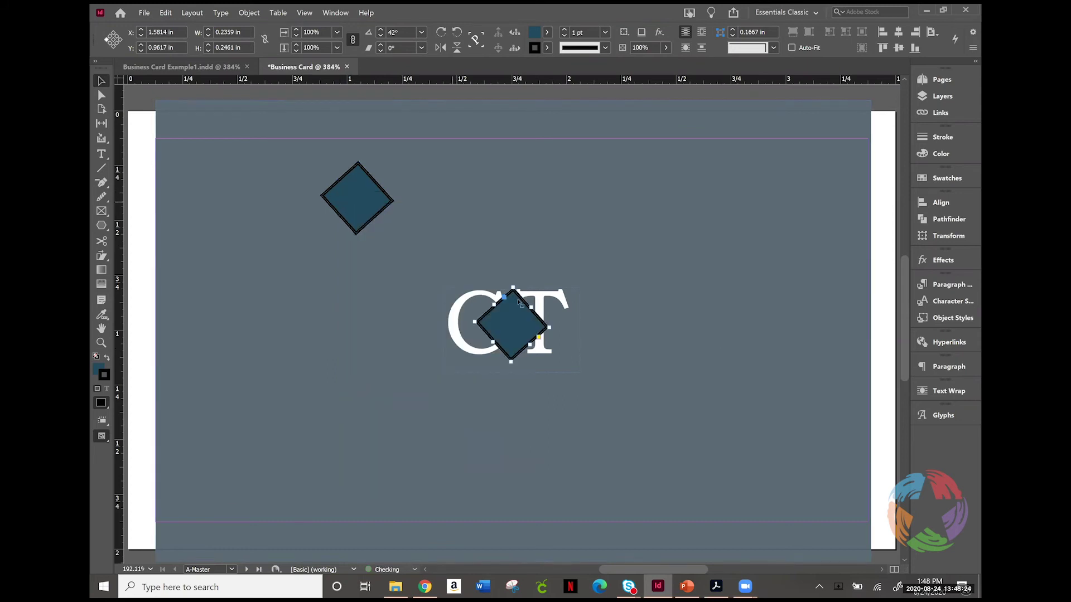
{"action": "left_click_drag", "start_coordinate": [460, 168], "coordinate": [424, 261]}
{"action": "left_click", "coordinate": [490, 223]}
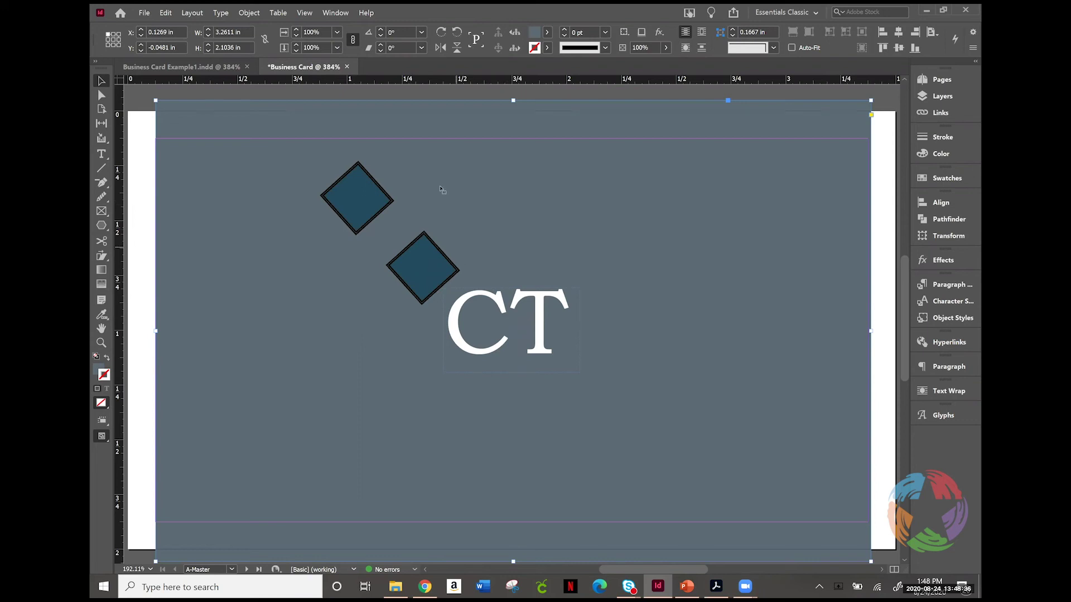
{"action": "key", "text": "ctrl+v"}
{"action": "left_click_drag", "start_coordinate": [505, 325], "coordinate": [312, 306]}
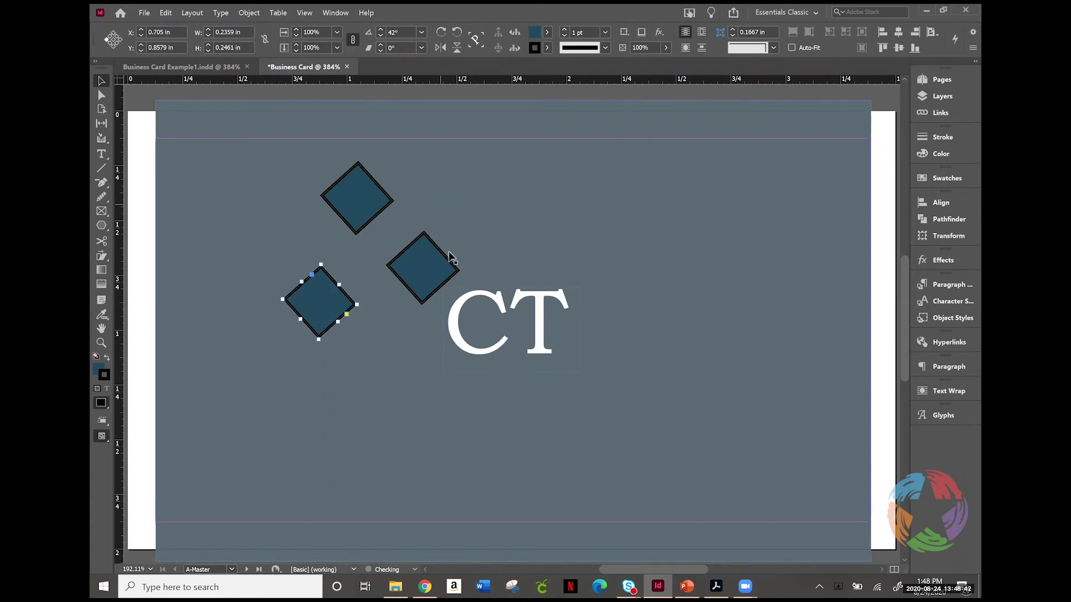
{"action": "left_click", "coordinate": [507, 220]}
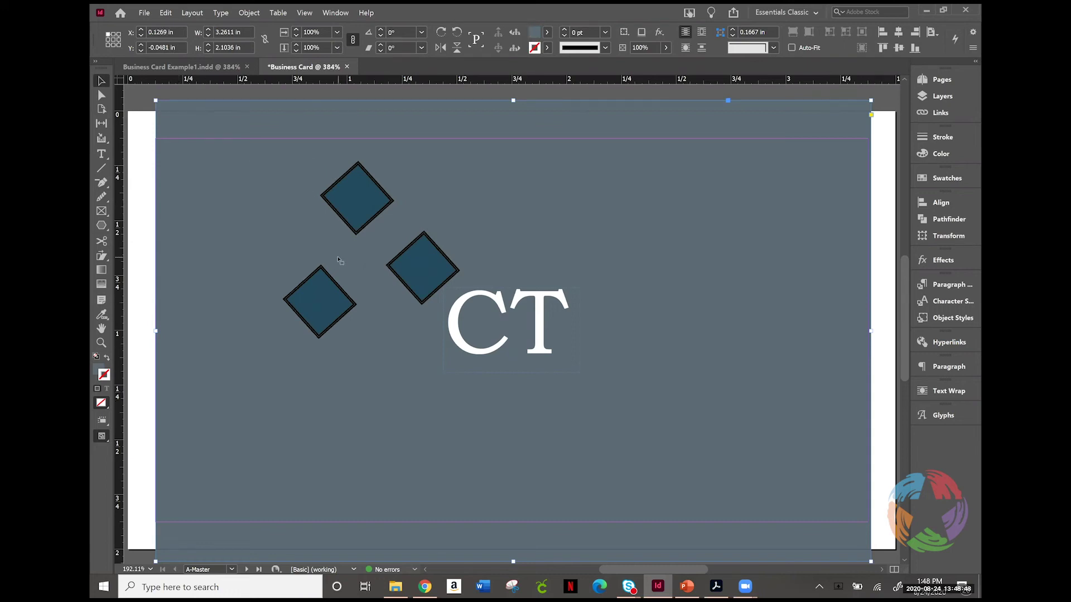
{"action": "left_click_drag", "start_coordinate": [426, 249], "coordinate": [408, 244]}
{"action": "left_click", "coordinate": [457, 197]}
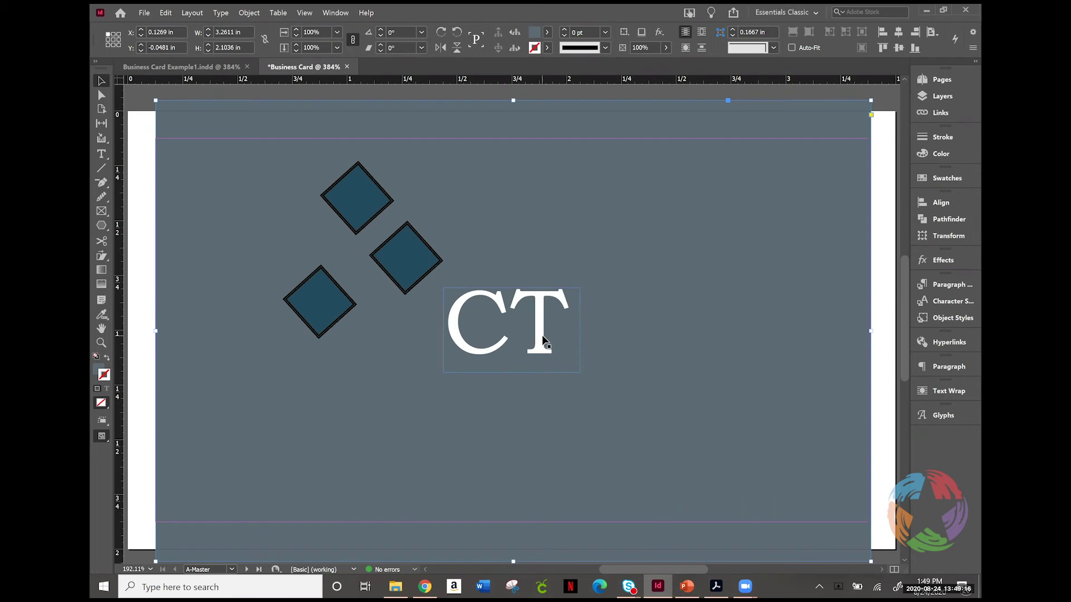
Step: Apply the [None] master to page 3 and add a new blank C-Master
{"action": "left_click", "coordinate": [945, 96]}
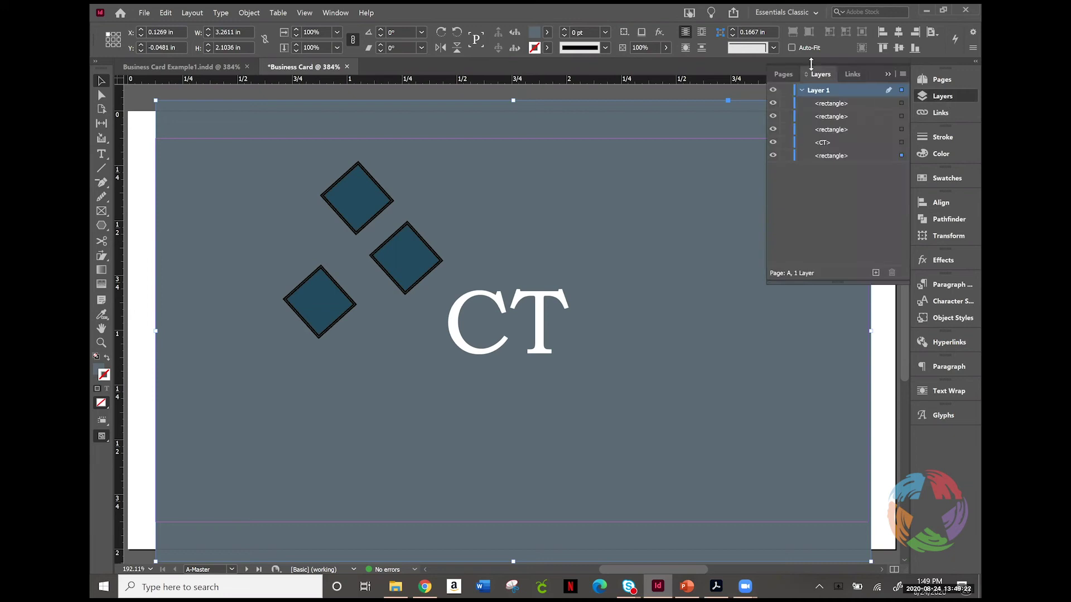
{"action": "left_click", "coordinate": [948, 96]}
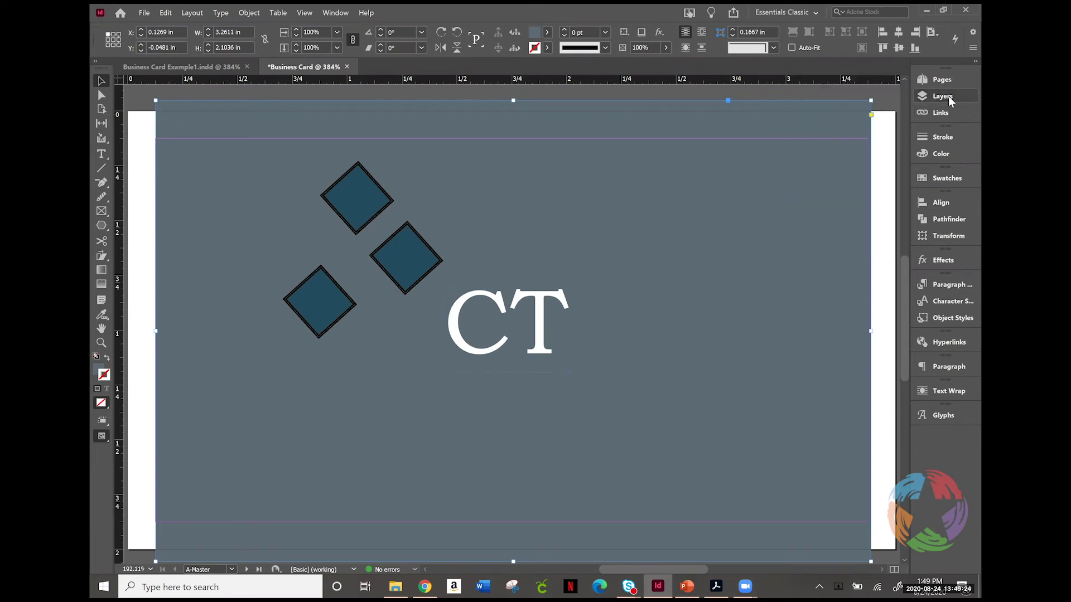
{"action": "left_click", "coordinate": [948, 80]}
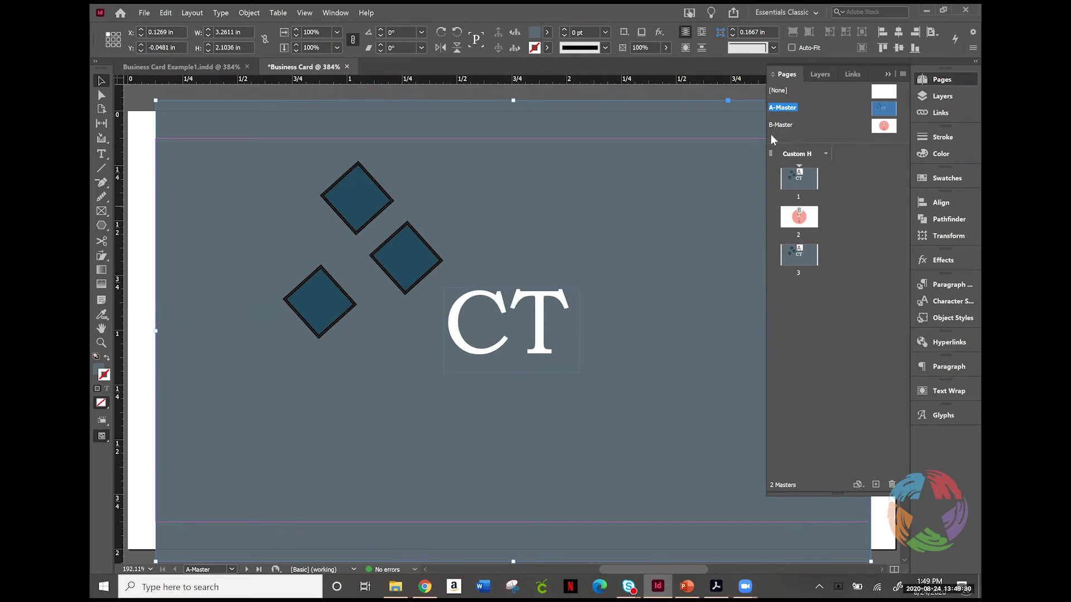
{"action": "left_click_drag", "start_coordinate": [778, 90], "coordinate": [814, 257]}
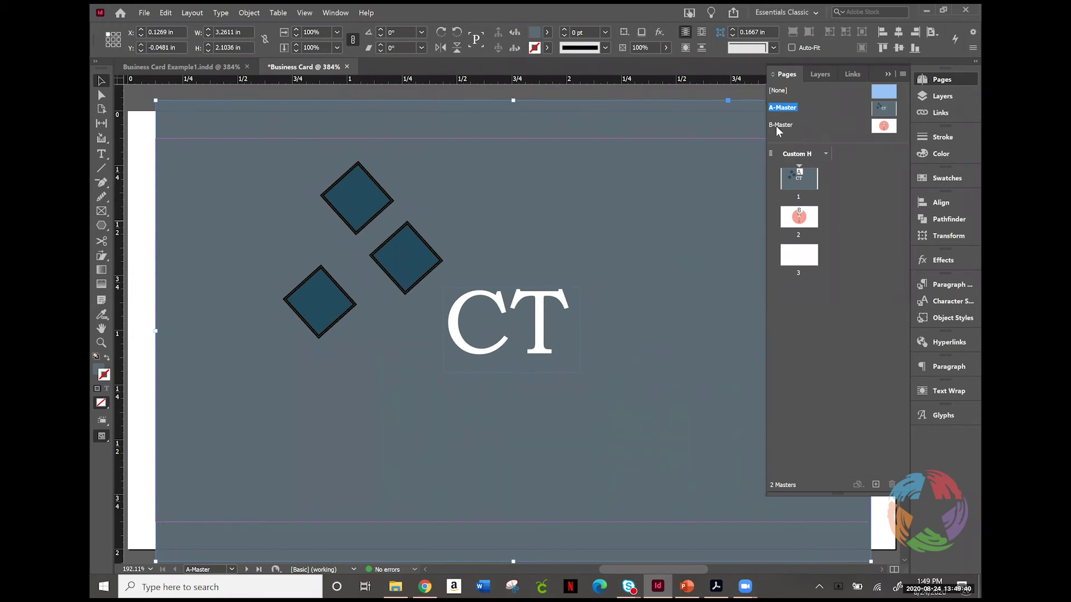
{"action": "left_click", "coordinate": [876, 484]}
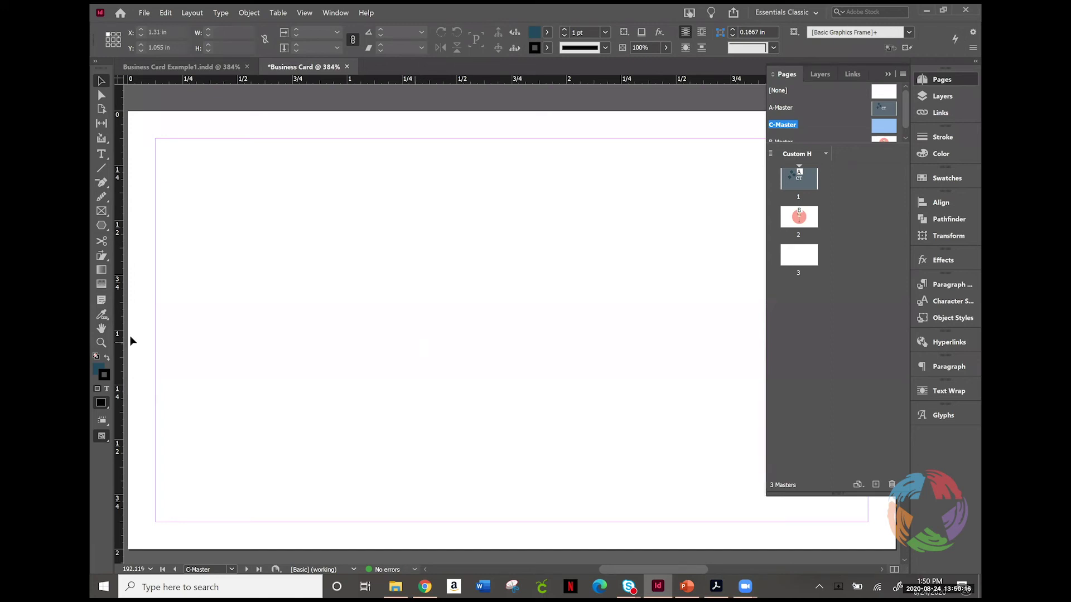
Step: Add a text frame reading 'First Last Name' at the C-Master's lower left
{"action": "left_click", "coordinate": [100, 155]}
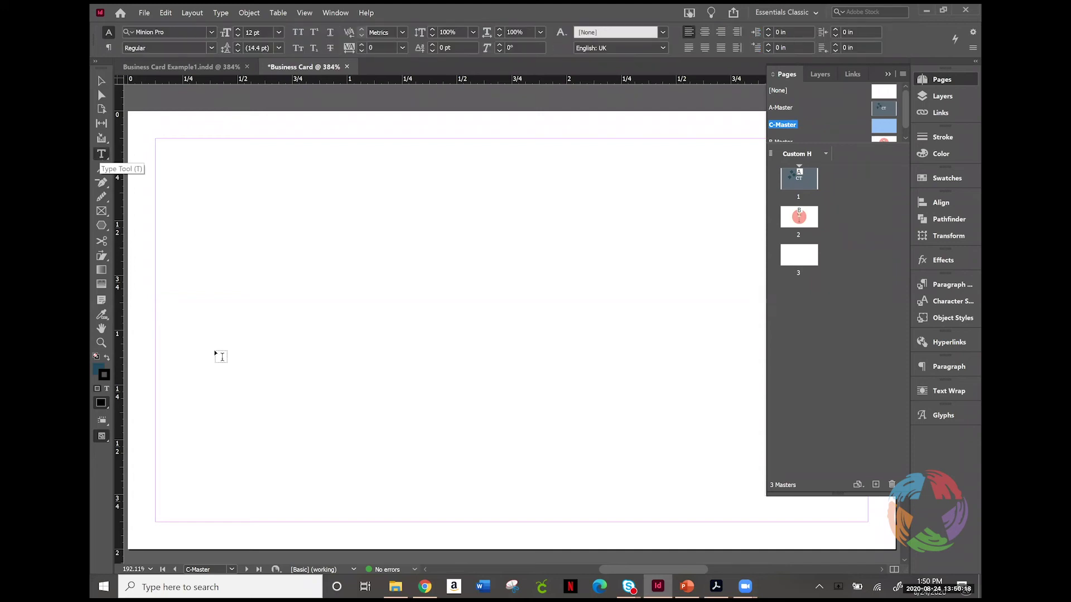
{"action": "left_click_drag", "start_coordinate": [182, 376], "coordinate": [441, 400]}
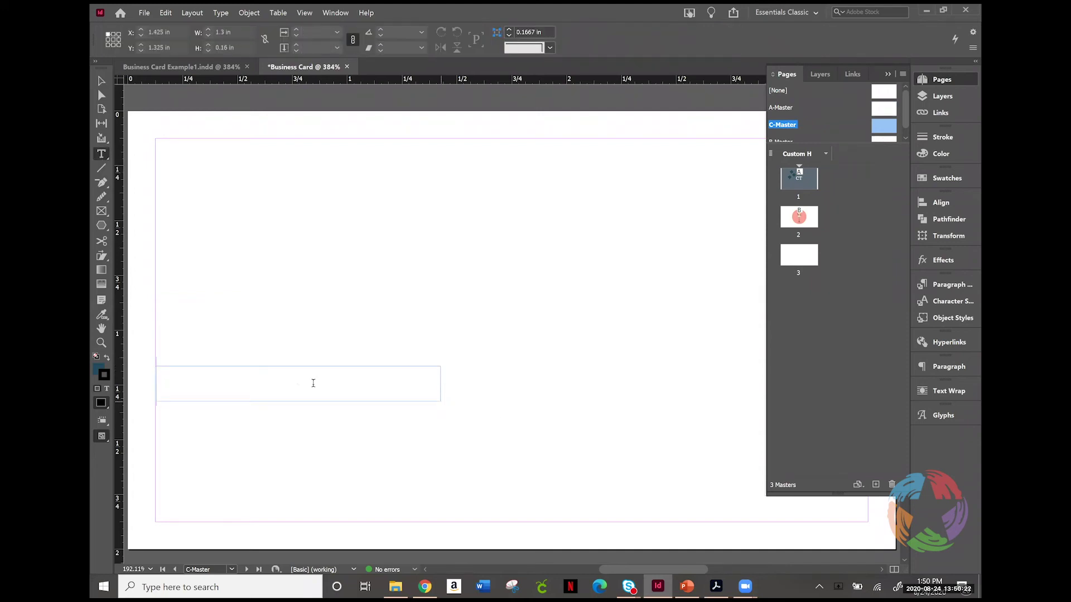
{"action": "type", "text": "First Name"}
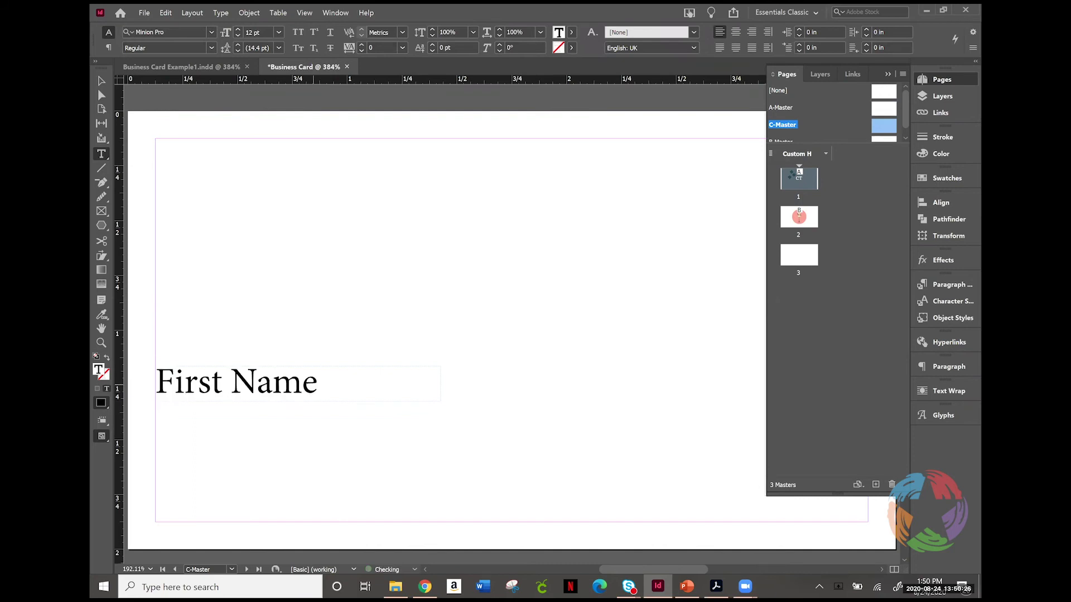
{"action": "key", "text": "BackSpace"}
{"action": "key", "text": "BackSpace"}
{"action": "key", "text": "BackSpace"}
{"action": "key", "text": "BackSpace"}
{"action": "type", "text": "Last Name"}
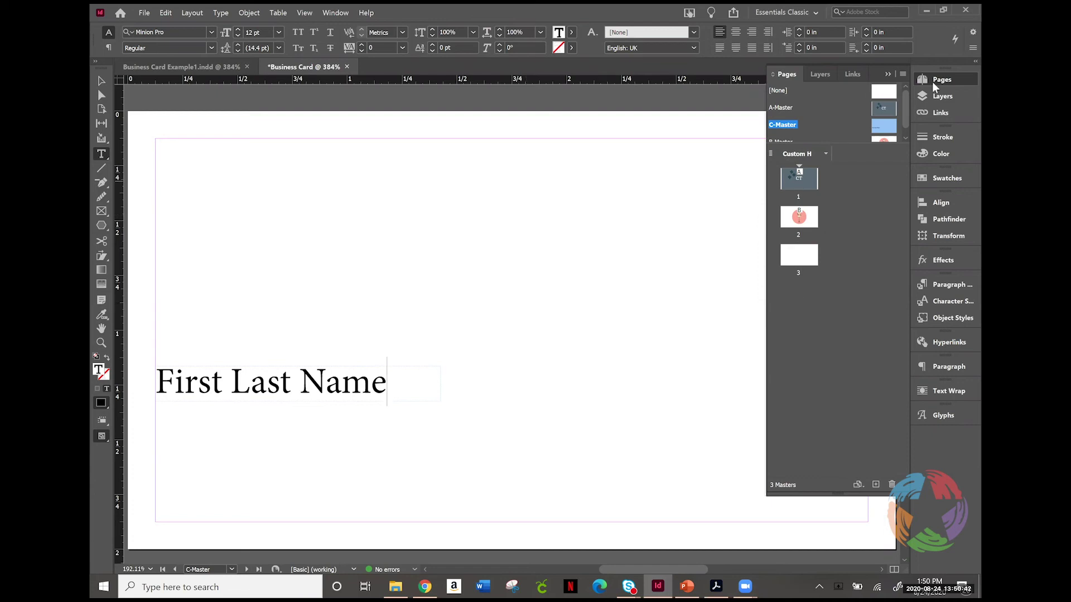
Step: Return to the A-Master CT card and select the top diamond
{"action": "double_click", "coordinate": [889, 109]}
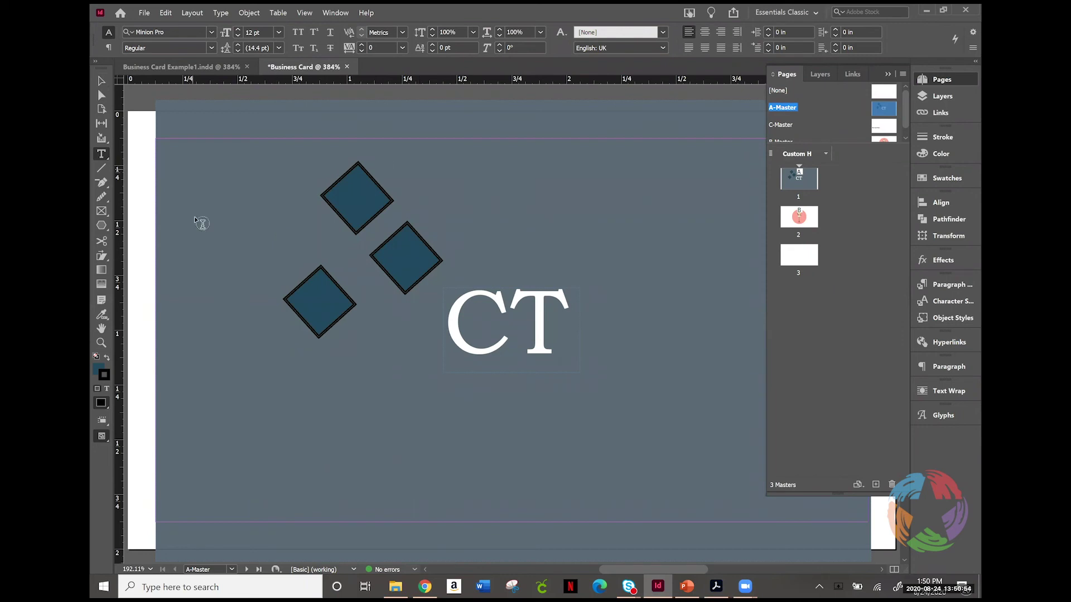
{"action": "left_click", "coordinate": [101, 84]}
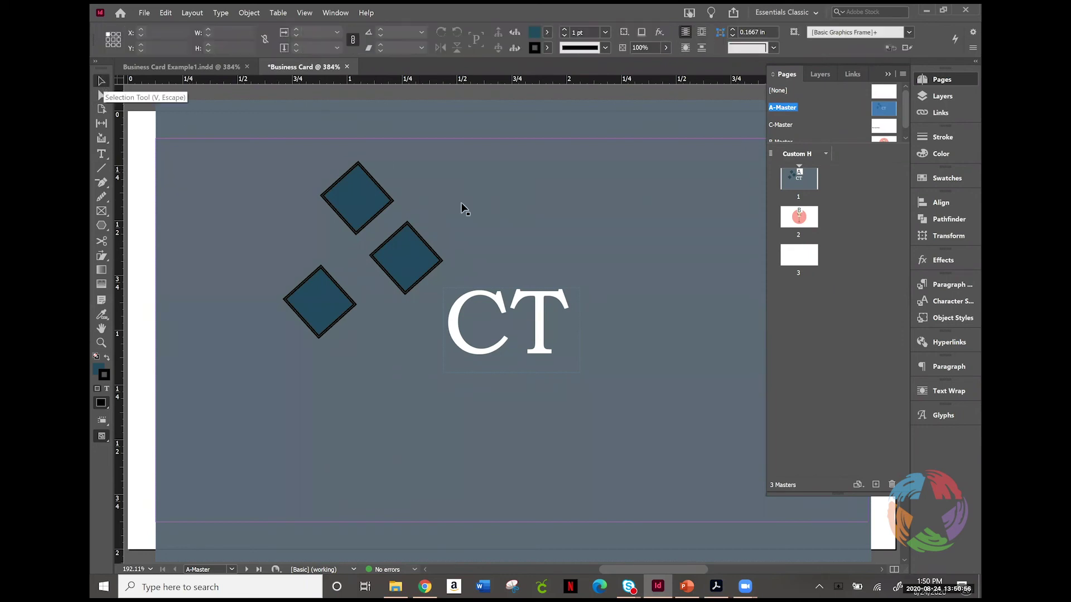
{"action": "left_click", "coordinate": [339, 195]}
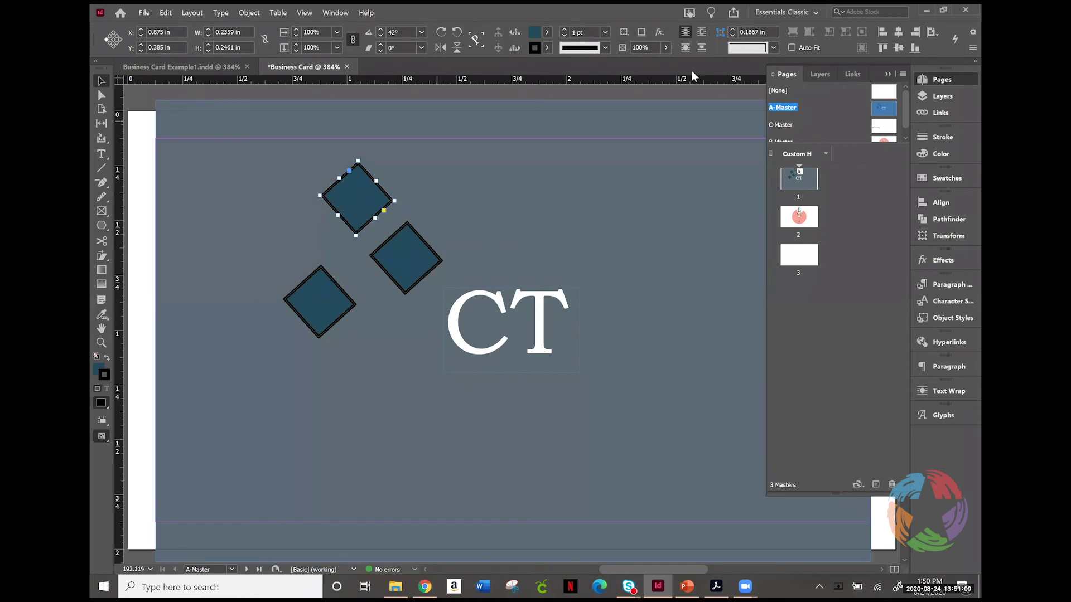
Step: Stroke the top diamond and fill the middle diamond with pink C=0 M=85 Y=53 K=0
{"action": "left_click", "coordinate": [954, 179]}
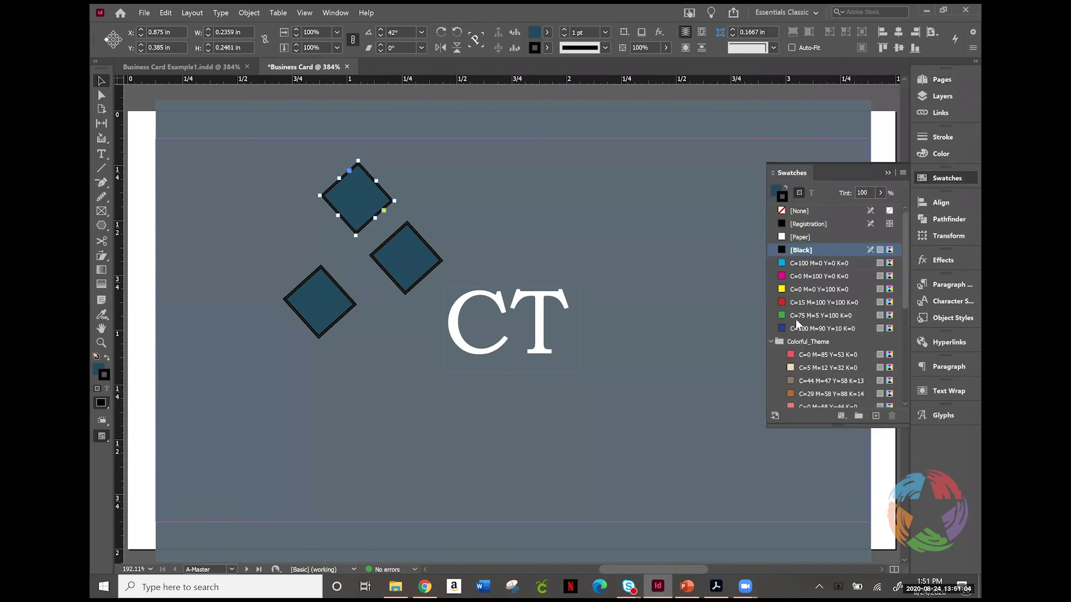
{"action": "left_click", "coordinate": [819, 357]}
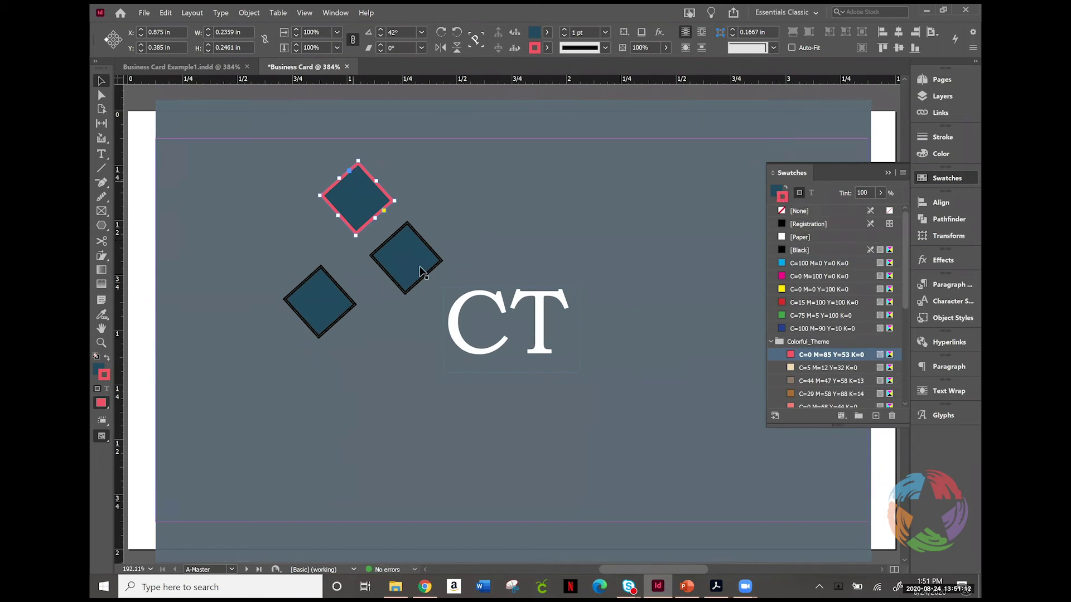
{"action": "left_click", "coordinate": [416, 262]}
{"action": "left_click", "coordinate": [772, 188]}
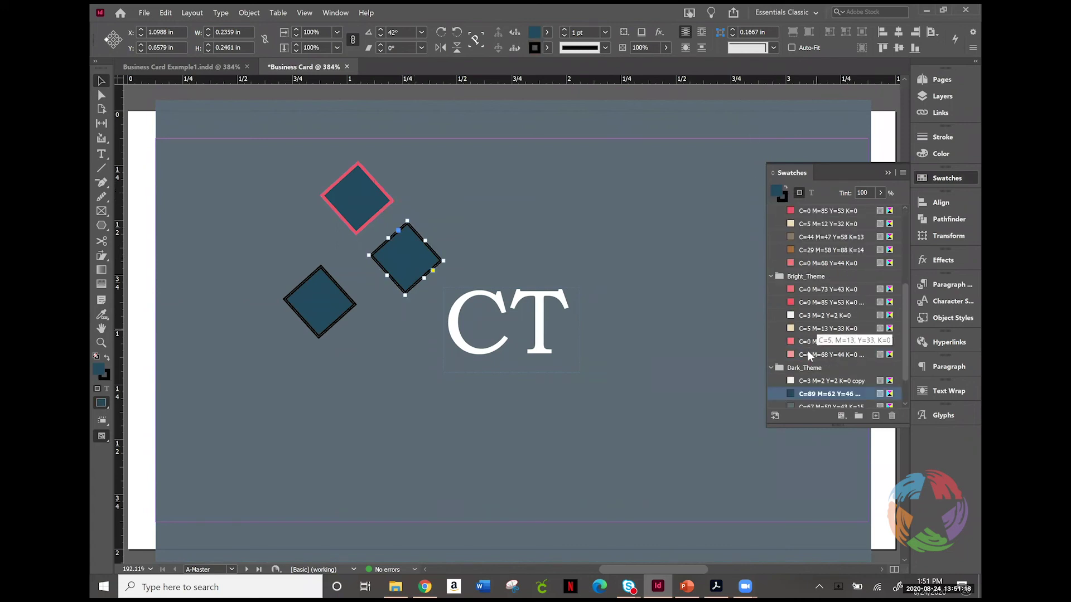
{"action": "left_click", "coordinate": [824, 303]}
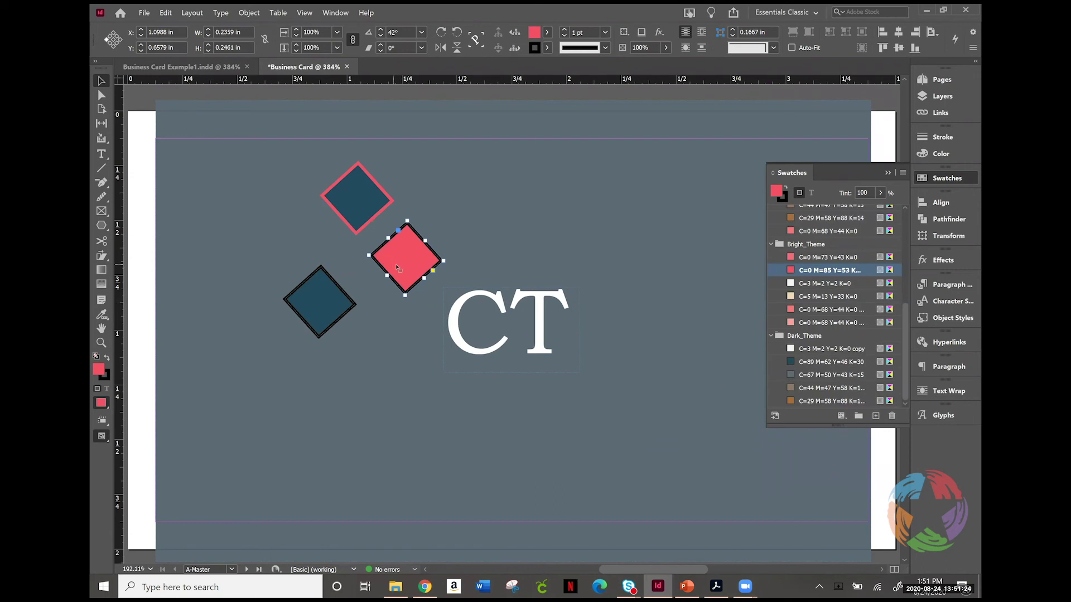
{"action": "left_click", "coordinate": [948, 153]}
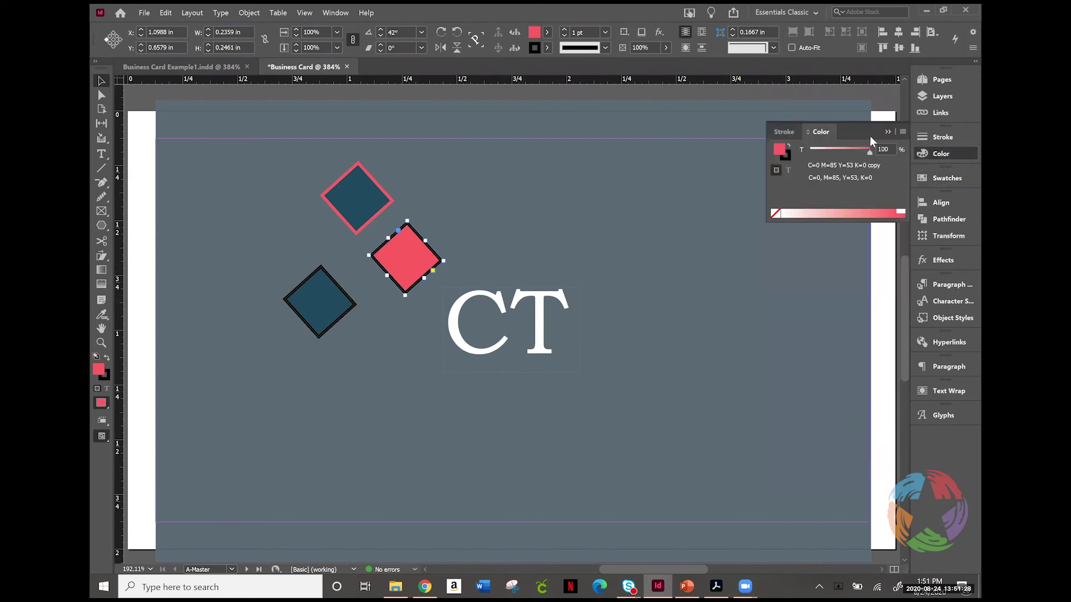
Step: Recolour the middle diamond's fill pale yellow by switching to CMYK and setting magenta to 0
{"action": "left_click", "coordinate": [825, 206]}
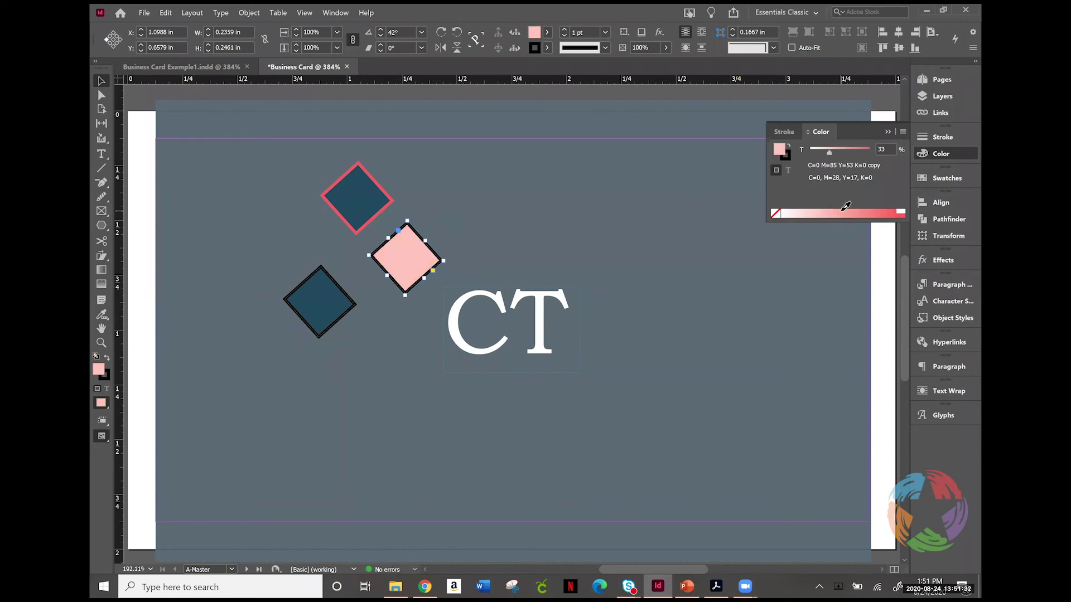
{"action": "left_click", "coordinate": [846, 207]}
{"action": "left_click", "coordinate": [864, 206]}
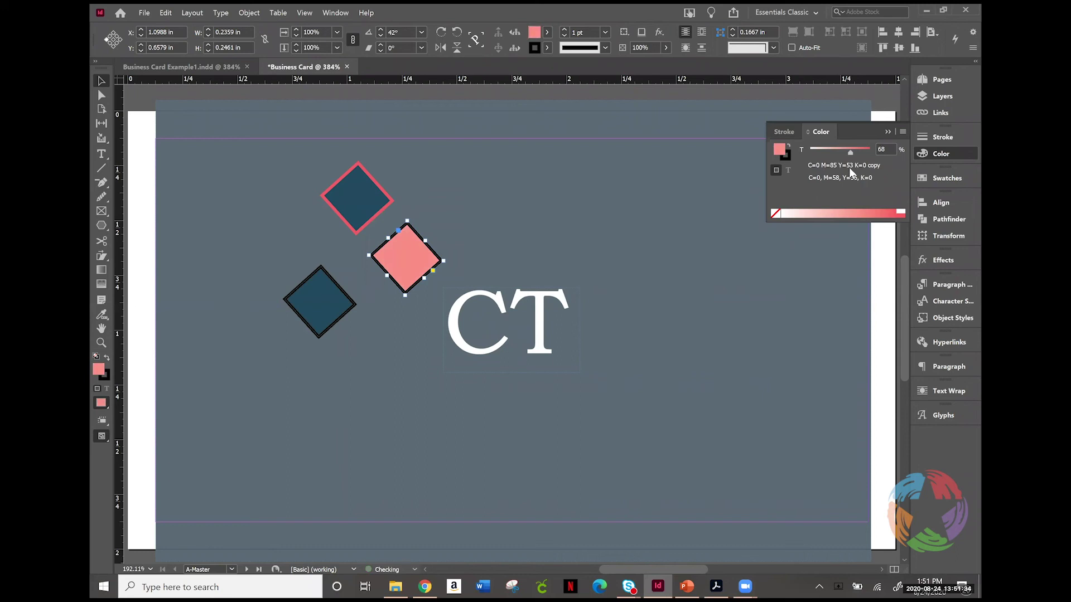
{"action": "left_click", "coordinate": [902, 131]}
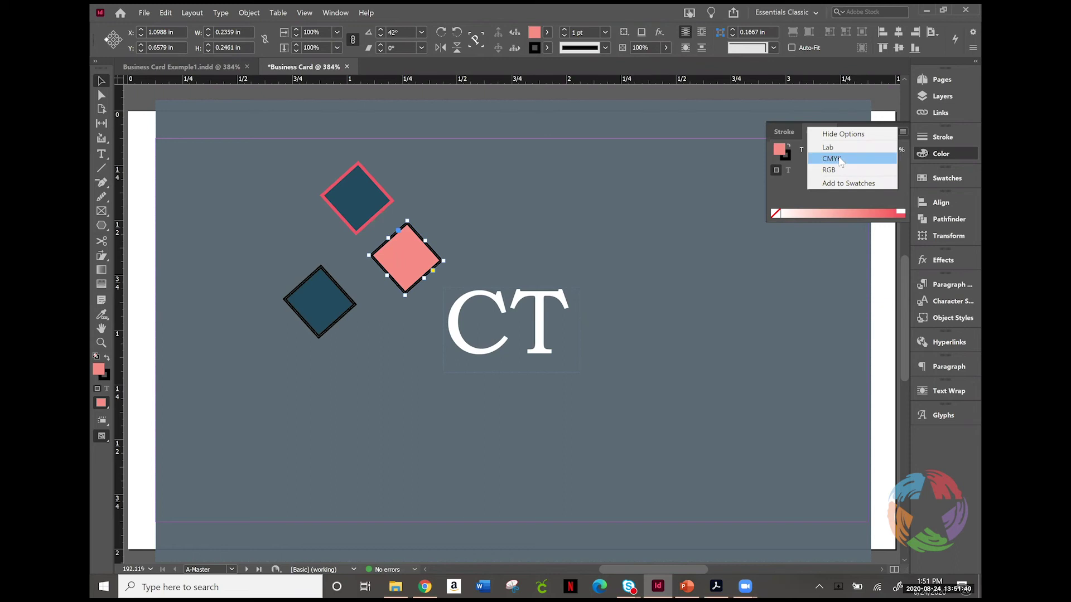
{"action": "left_click", "coordinate": [840, 159]}
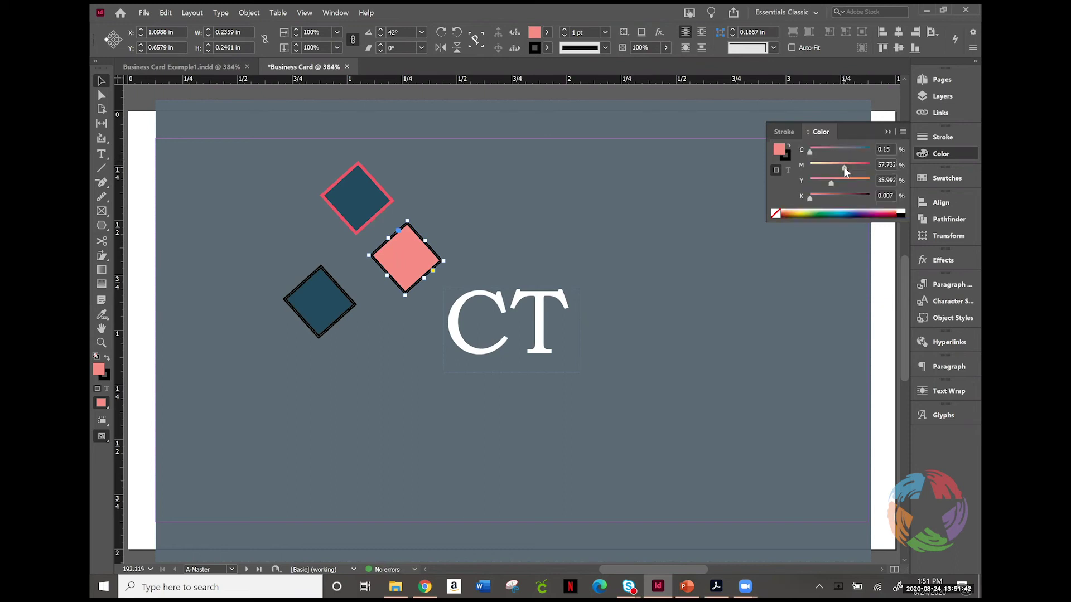
{"action": "left_click_drag", "start_coordinate": [841, 167], "coordinate": [800, 166]}
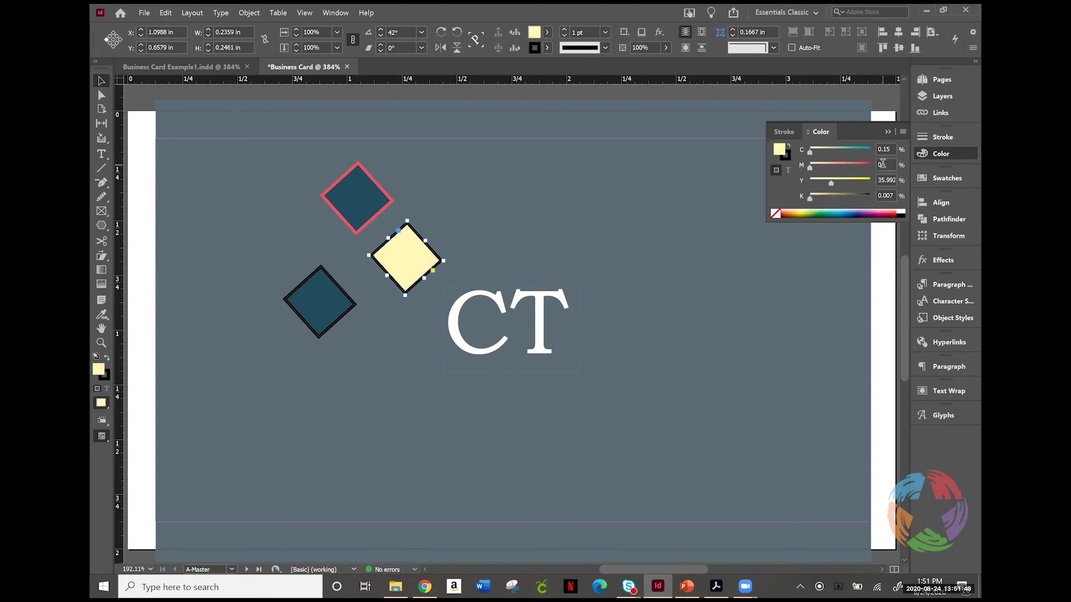
{"action": "double_click", "coordinate": [881, 163]}
{"action": "left_click", "coordinate": [932, 81]}
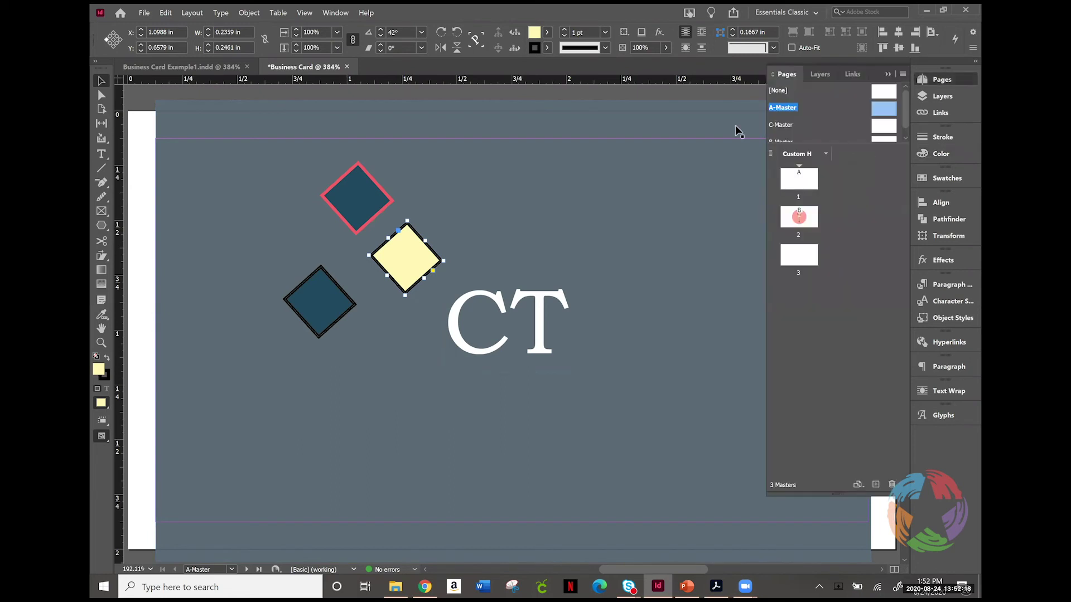
Step: Open the C-Master and draw an empty text frame below the name line
{"action": "double_click", "coordinate": [883, 128]}
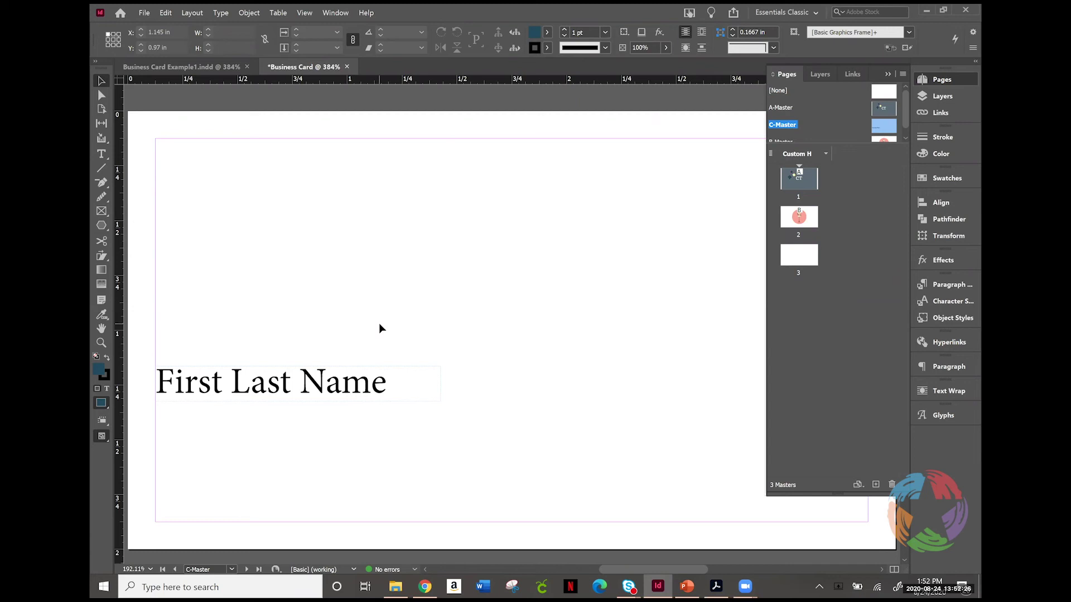
{"action": "left_click", "coordinate": [101, 155]}
{"action": "left_click_drag", "start_coordinate": [159, 406], "coordinate": [408, 441]}
{"action": "left_click", "coordinate": [101, 81]}
{"action": "left_click", "coordinate": [221, 366]}
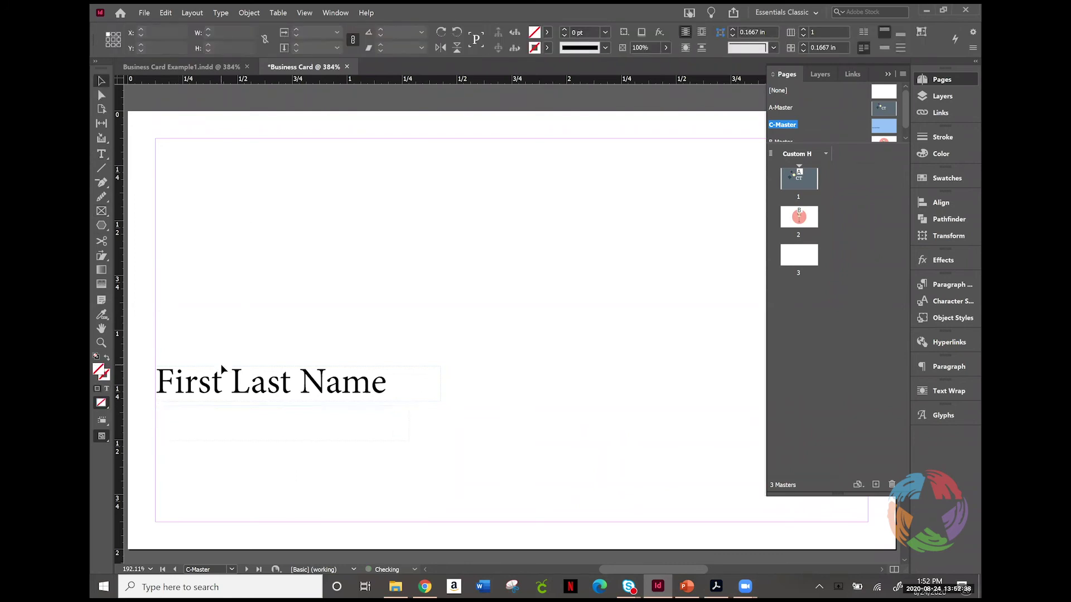
Step: Duplicate the First Last Name frame, position the copy directly beneath it, and select its text
{"action": "left_click", "coordinate": [228, 384]}
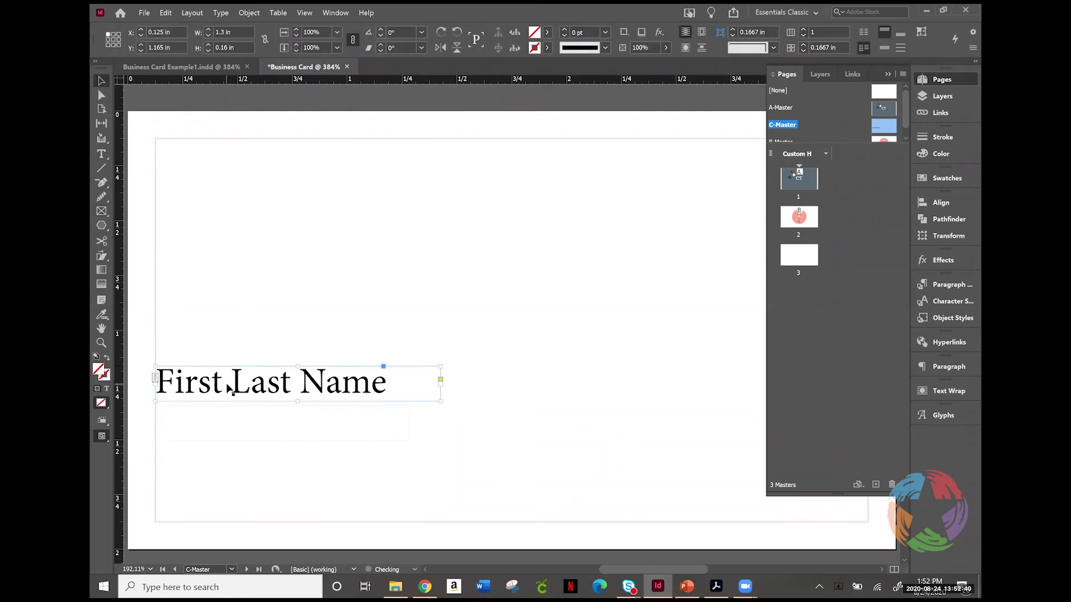
{"action": "key", "text": "ctrl+c"}
{"action": "key", "text": "ctrl+v"}
{"action": "left_click_drag", "start_coordinate": [493, 334], "coordinate": [279, 459]}
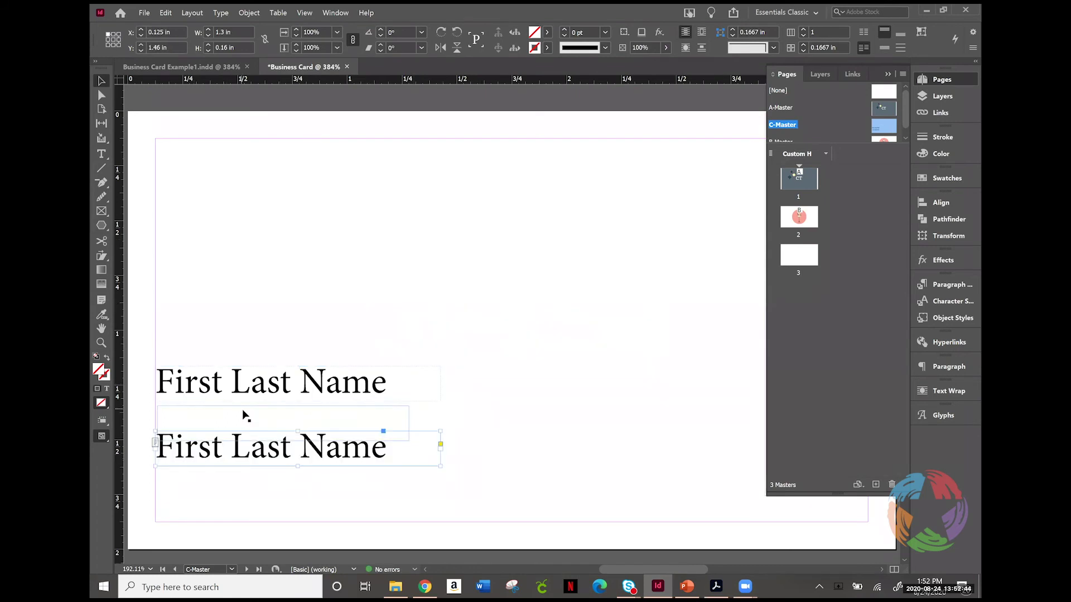
{"action": "left_click", "coordinate": [242, 410]}
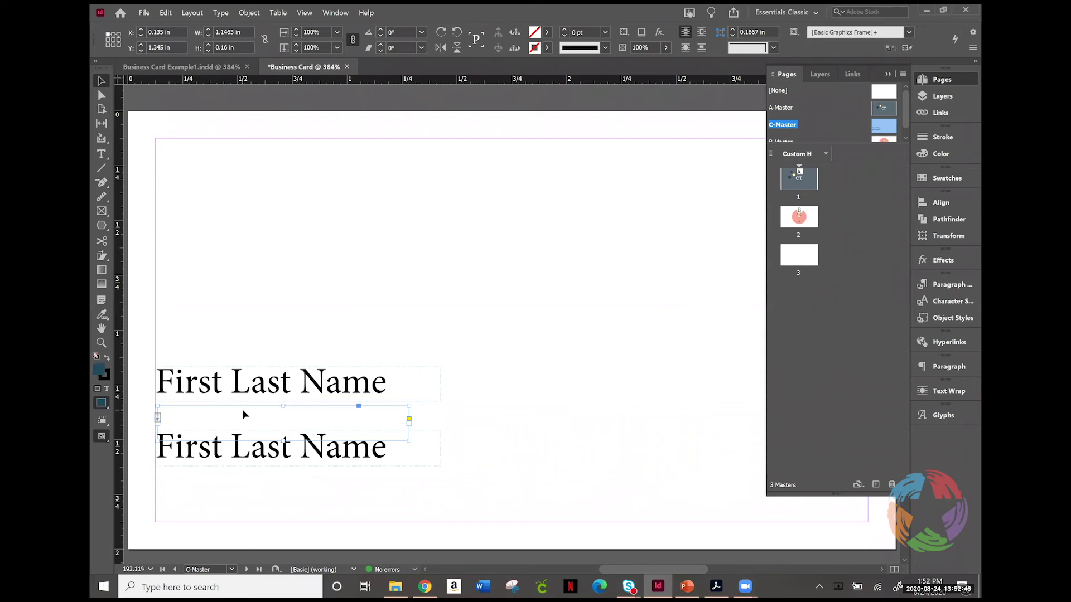
{"action": "left_click_drag", "start_coordinate": [246, 440], "coordinate": [246, 415]}
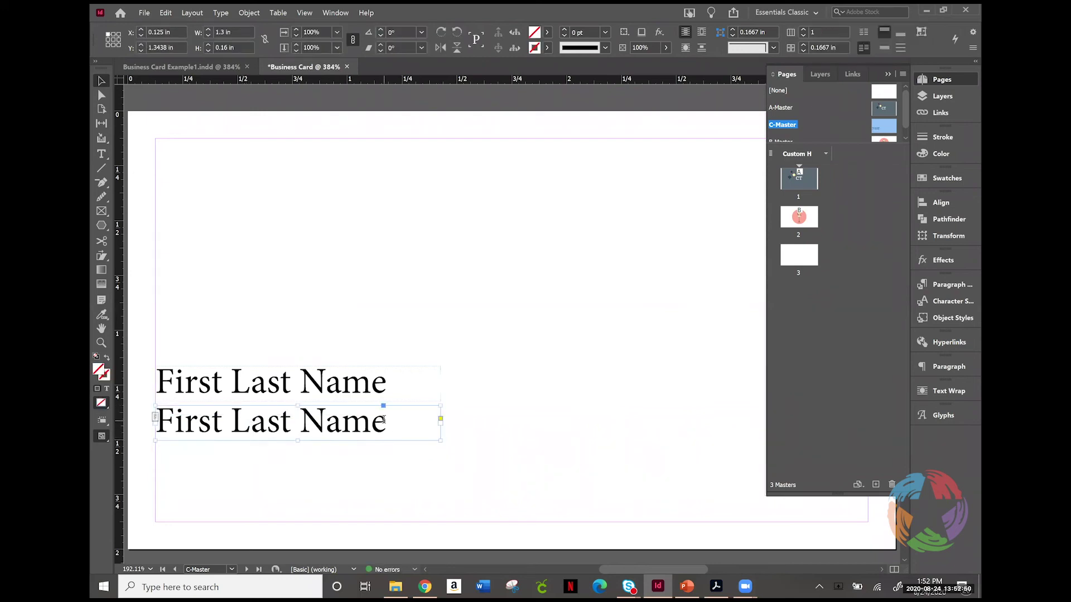
{"action": "triple_click", "coordinate": [383, 419]}
Step: Replace the lower line's text with 'Position Title'
{"action": "type", "text": "POs"}
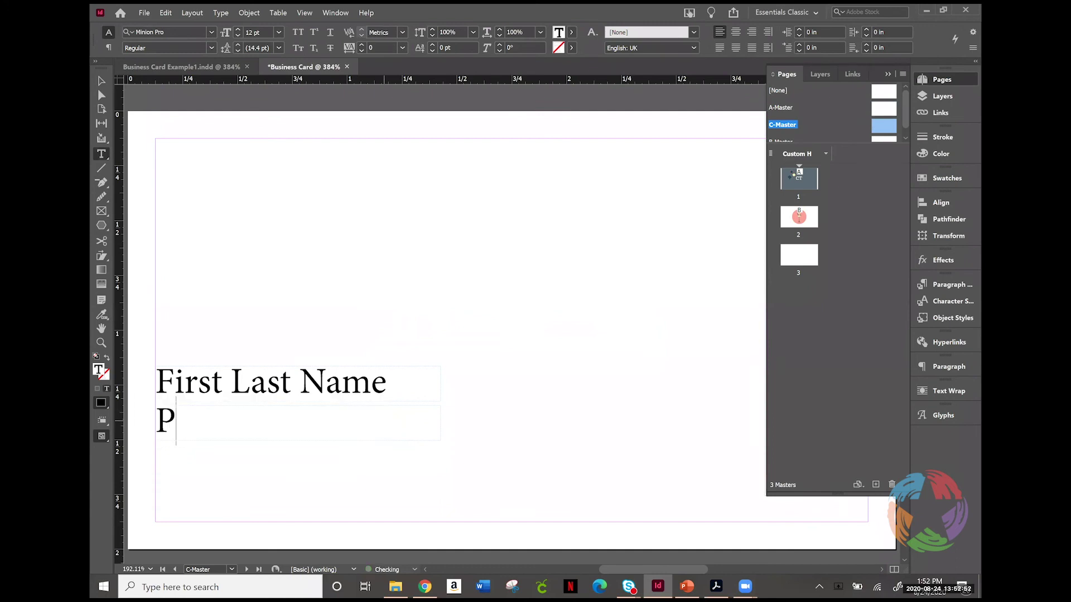
{"action": "key", "text": "BackSpace"}
{"action": "key", "text": "BackSpace"}
{"action": "type", "text": "osition Title"}
{"action": "left_click_drag", "start_coordinate": [359, 430], "coordinate": [148, 414]}
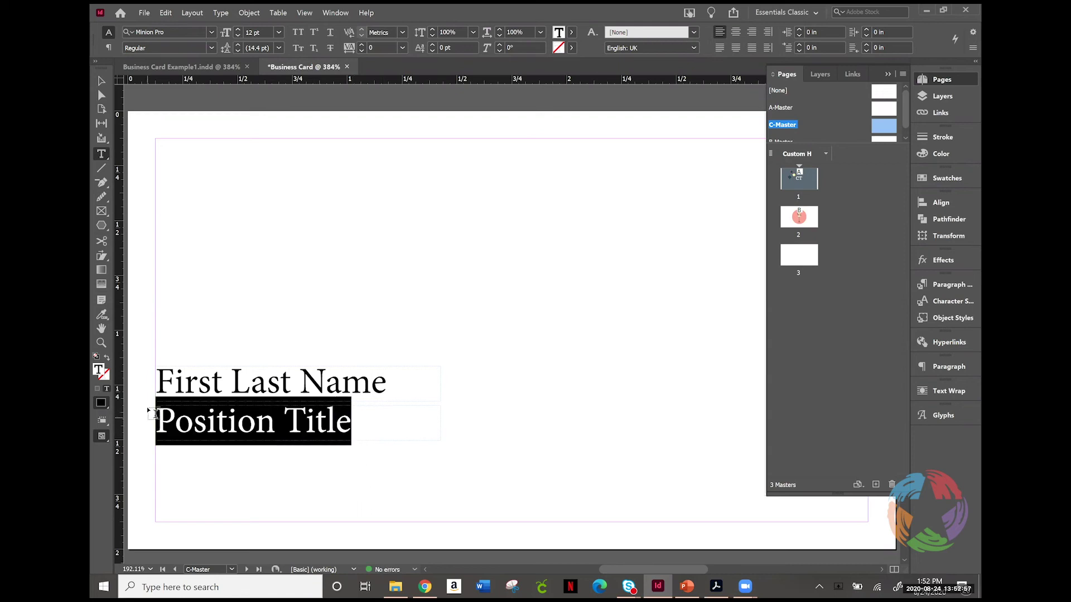
{"action": "left_click", "coordinate": [211, 48]}
{"action": "left_click", "coordinate": [212, 43]}
Step: Set the First Last Name line in the Open Sans Light font
{"action": "left_click", "coordinate": [258, 364]}
{"action": "triple_click", "coordinate": [258, 363]}
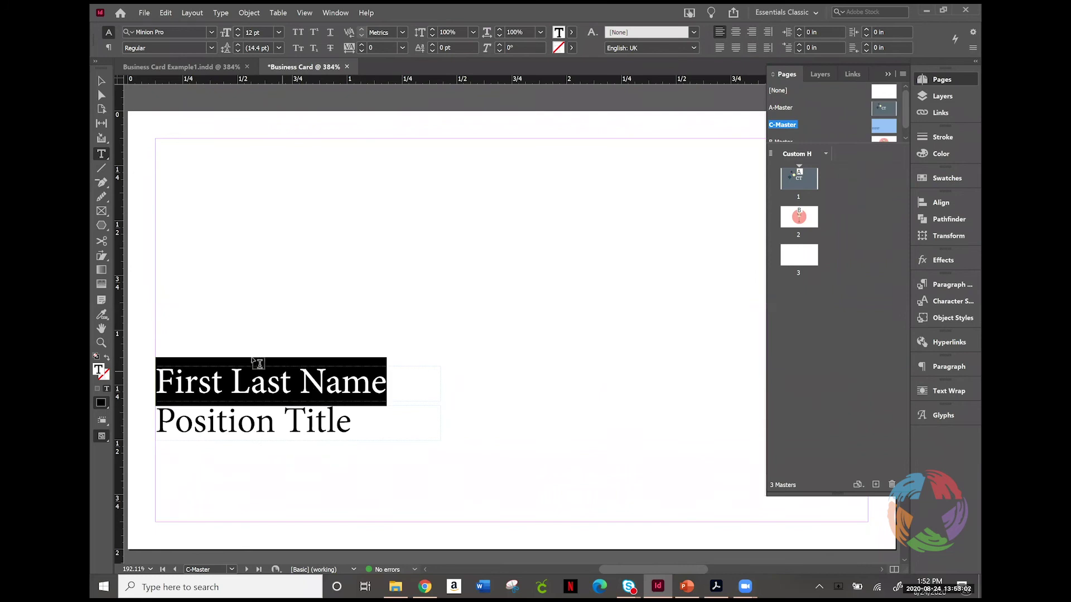
{"action": "left_click", "coordinate": [167, 31]}
{"action": "type", "text": "op"}
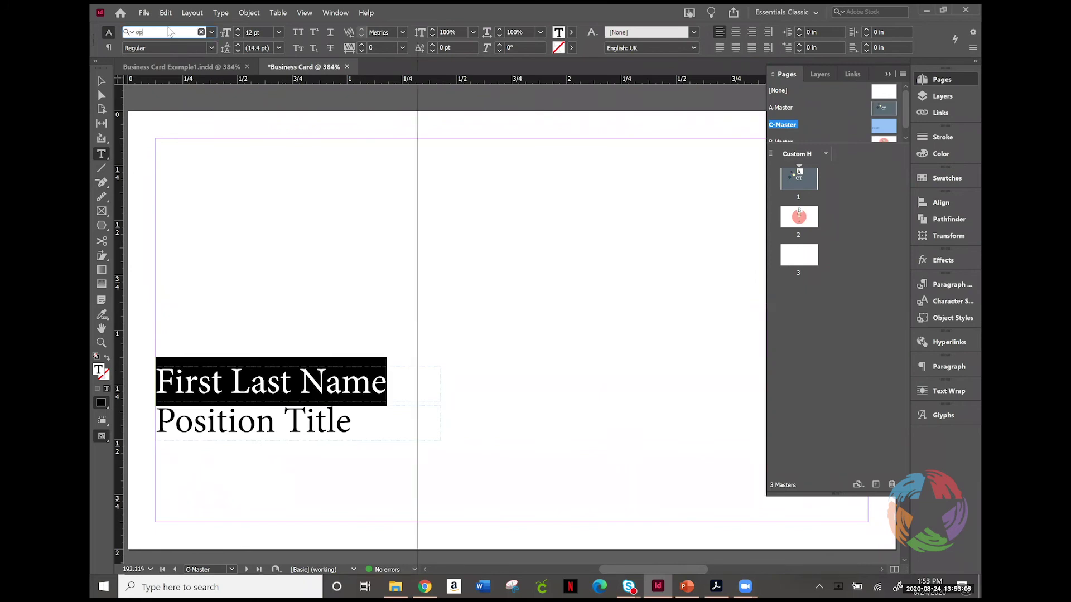
{"action": "type", "text": "en"}
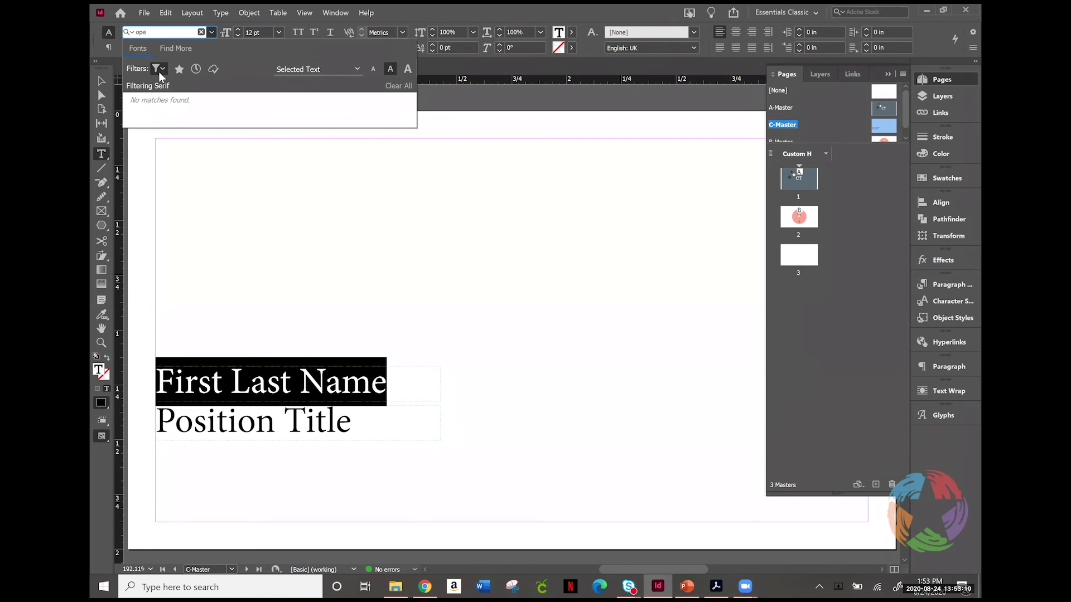
{"action": "left_click", "coordinate": [159, 69]}
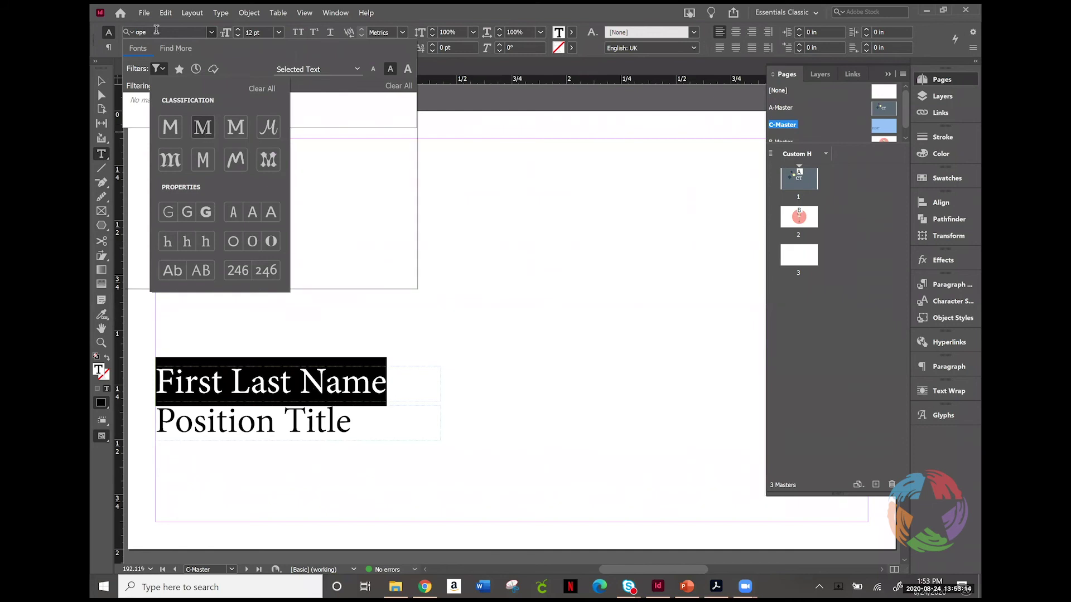
{"action": "key", "text": "Escape"}
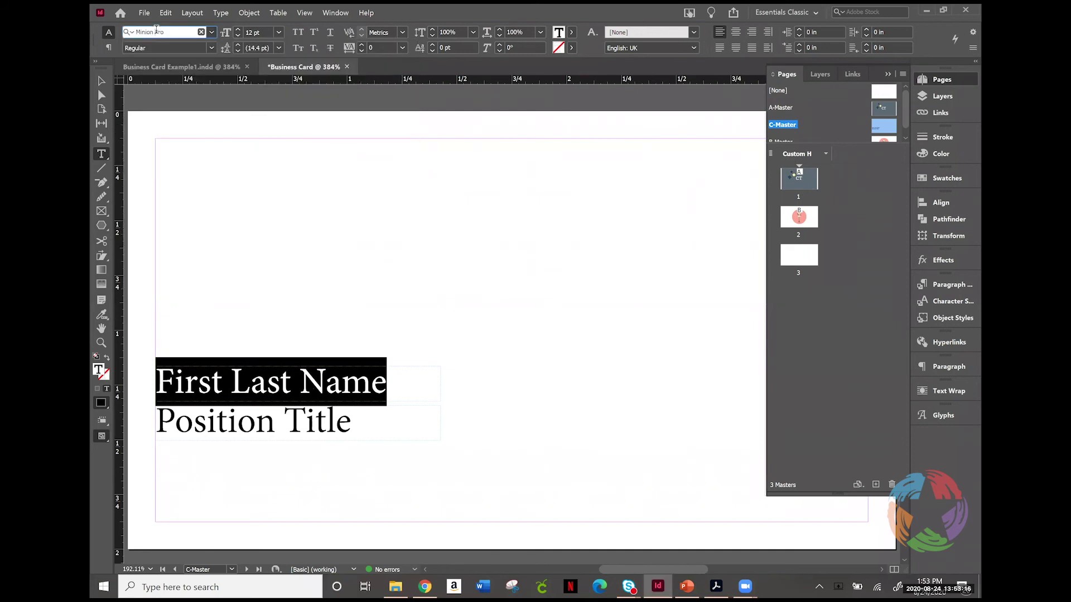
{"action": "left_click", "coordinate": [156, 31]}
{"action": "type", "text": "s"}
{"action": "type", "text": "pen"}
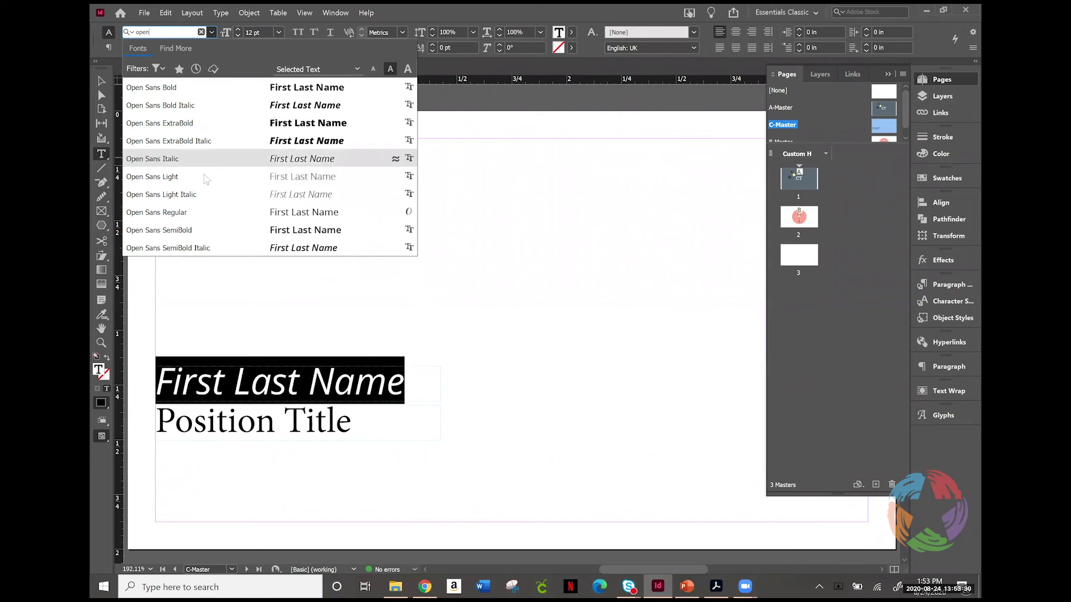
{"action": "left_click", "coordinate": [205, 177]}
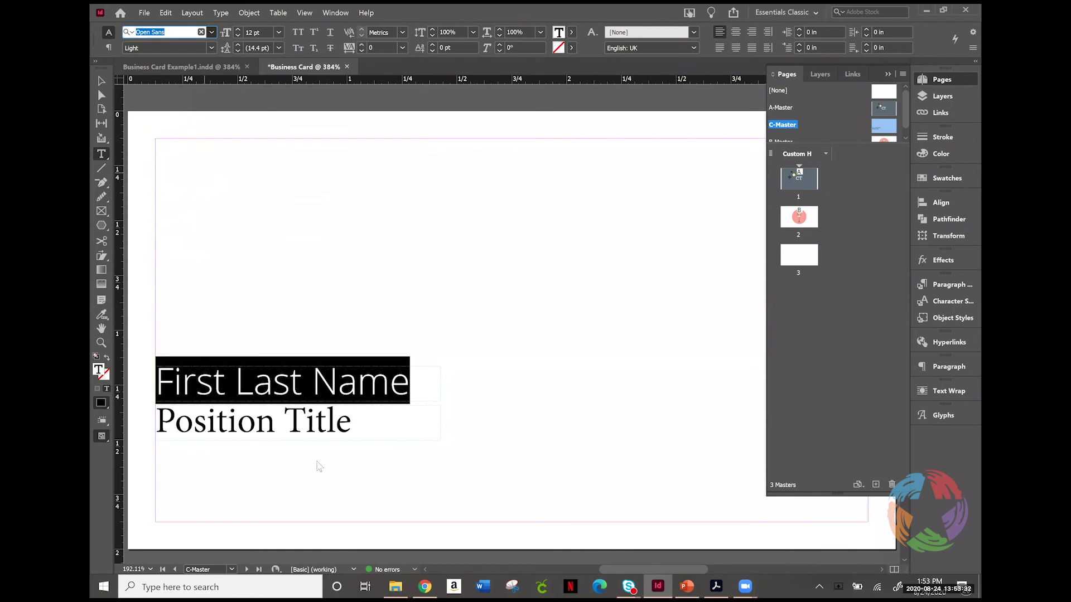
Step: Restyle the Position Title line in Open Sans Italic, found by searching 'open' in the font list
{"action": "triple_click", "coordinate": [312, 430]}
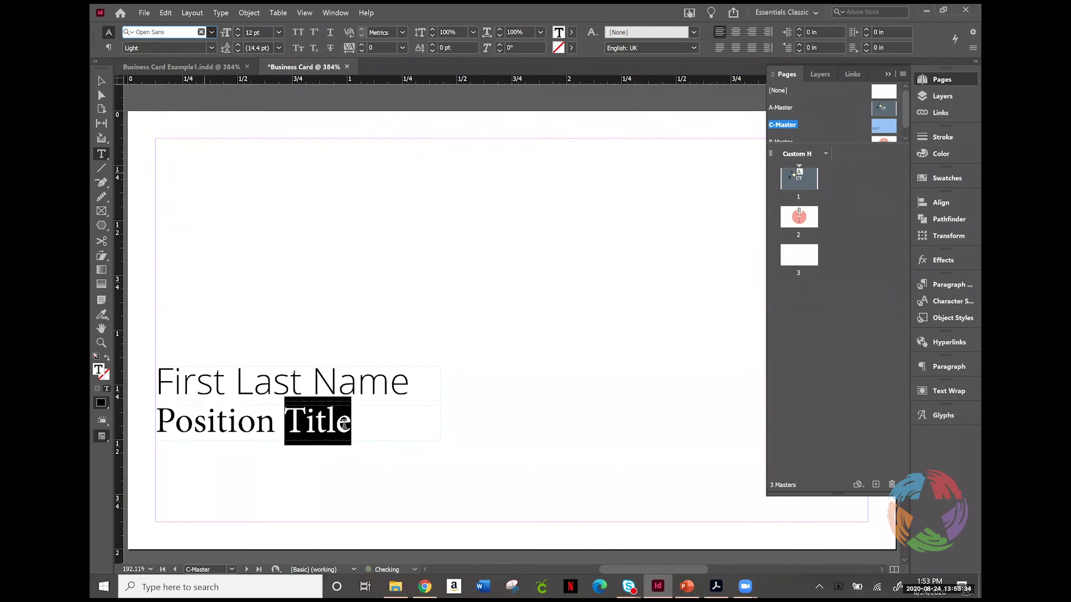
{"action": "left_click", "coordinate": [188, 33]}
{"action": "type", "text": "o"}
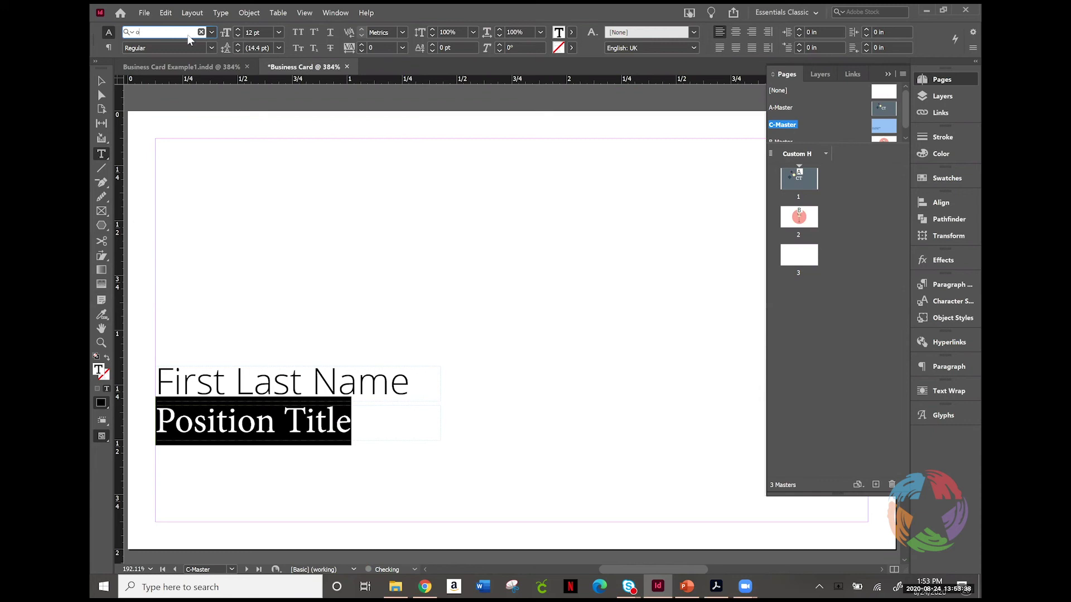
{"action": "type", "text": "pen"}
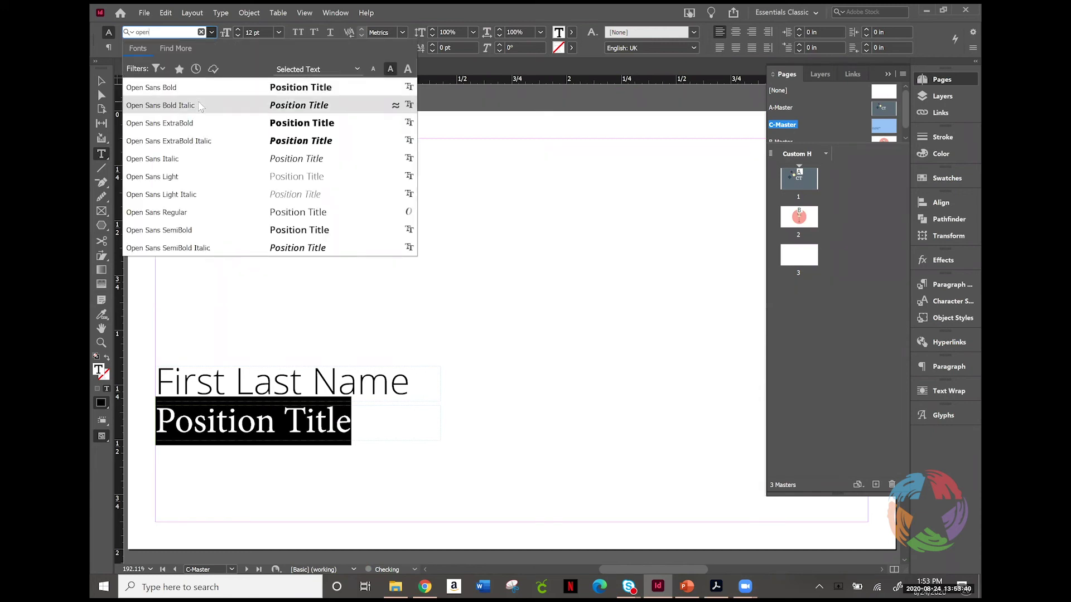
{"action": "left_click", "coordinate": [197, 160]}
{"action": "left_click", "coordinate": [392, 418]}
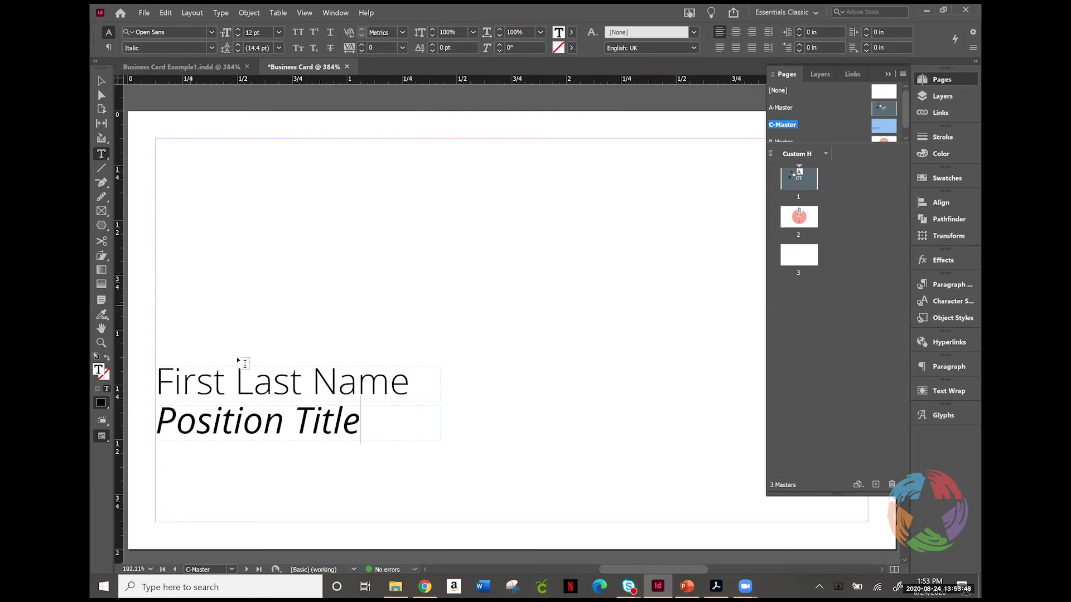
{"action": "left_click", "coordinate": [102, 81]}
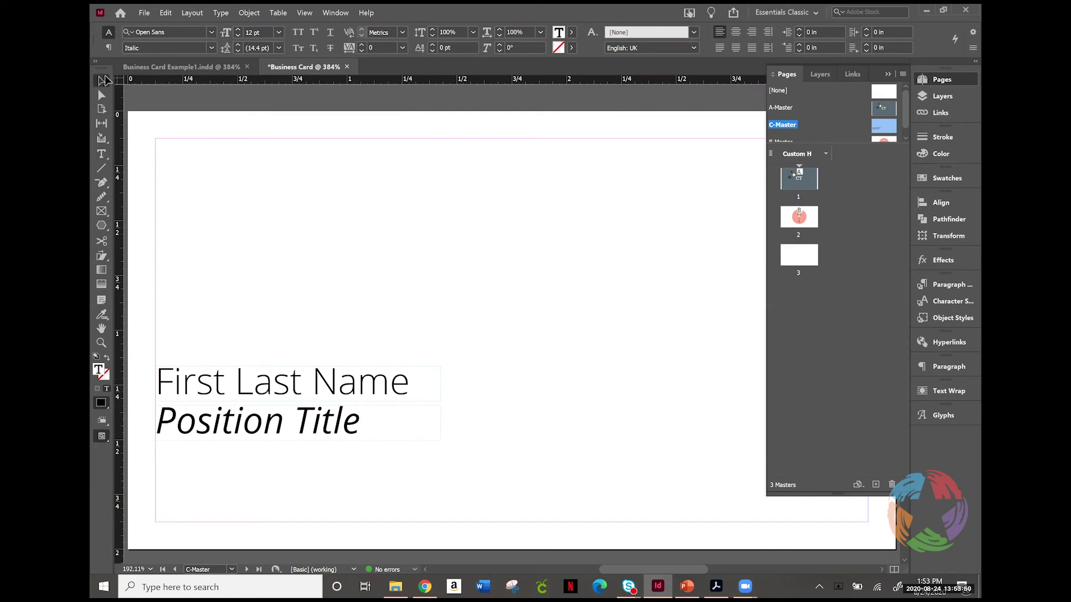
{"action": "left_click", "coordinate": [268, 376]}
{"action": "key", "text": "ctrl+c"}
{"action": "key", "text": "ctrl+v"}
{"action": "left_click_drag", "start_coordinate": [513, 356], "coordinate": [301, 477]}
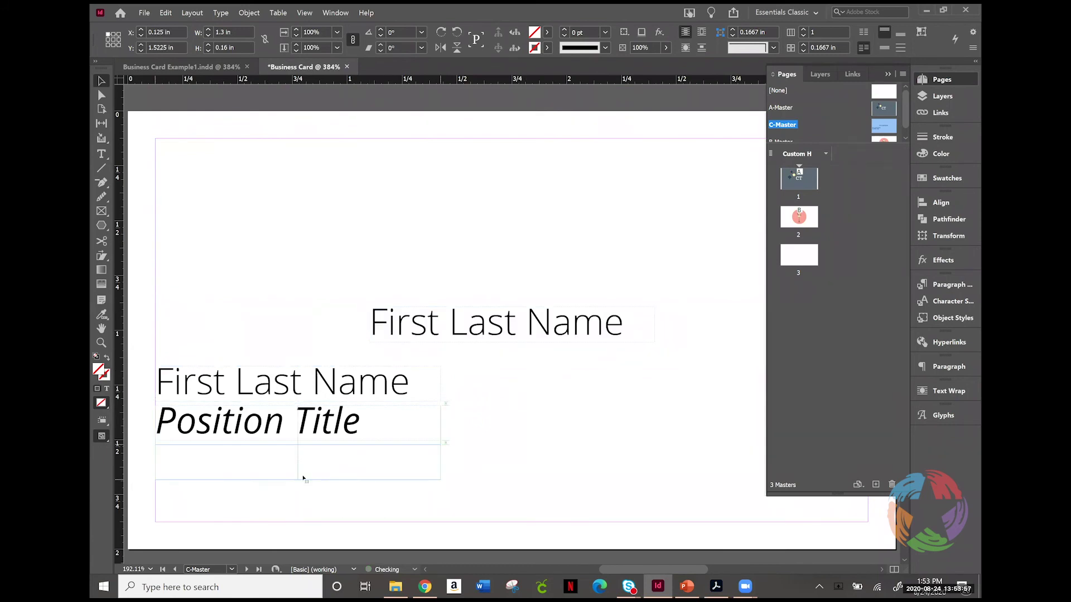
{"action": "triple_click", "coordinate": [372, 467]}
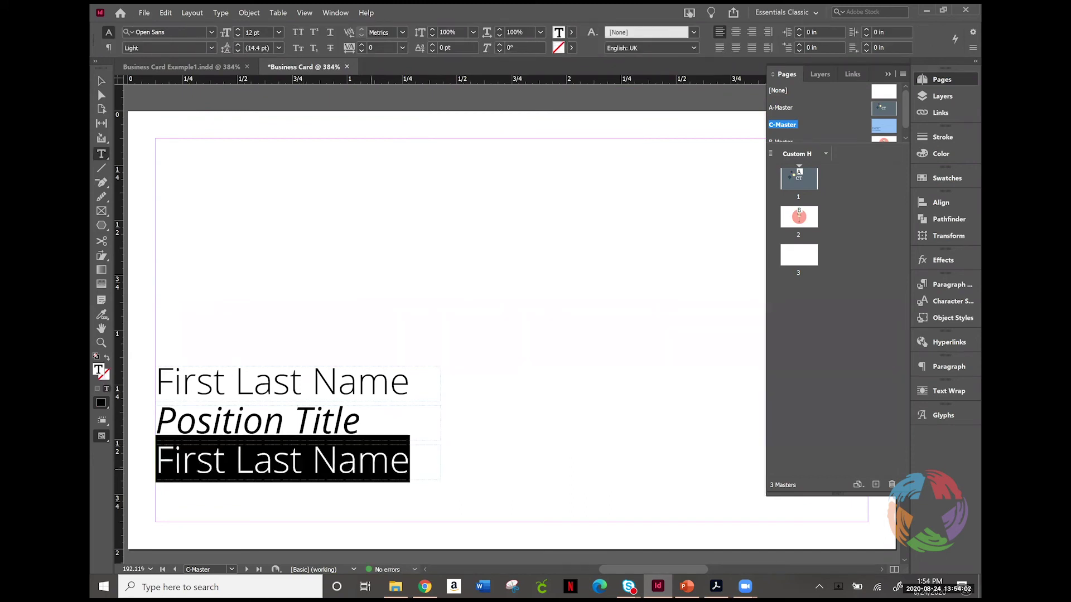
{"action": "type", "text": "#12"}
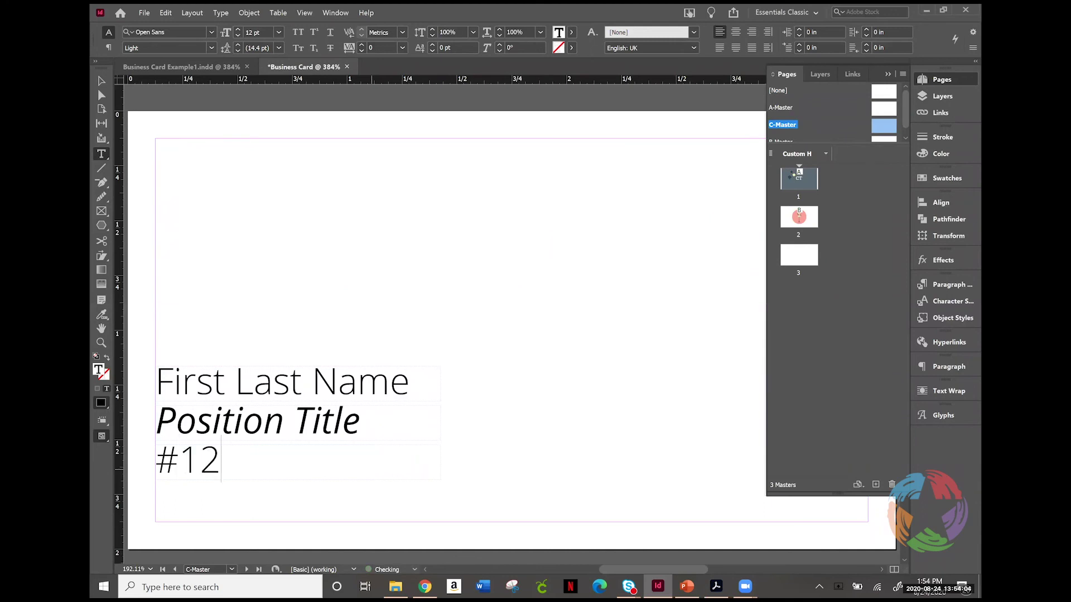
{"action": "type", "text": "3-456-"}
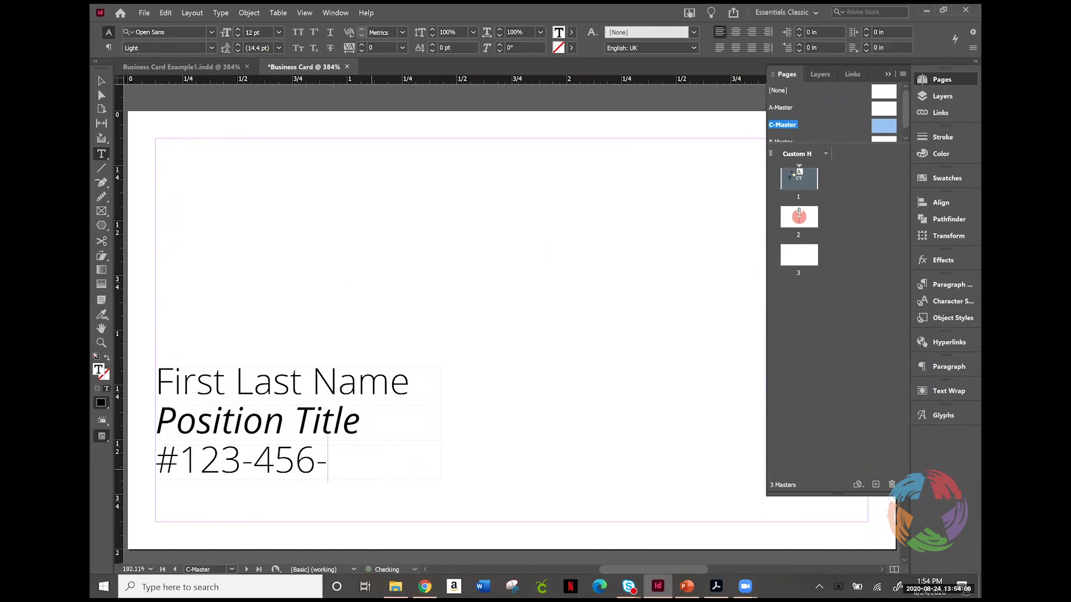
{"action": "type", "text": "7890"}
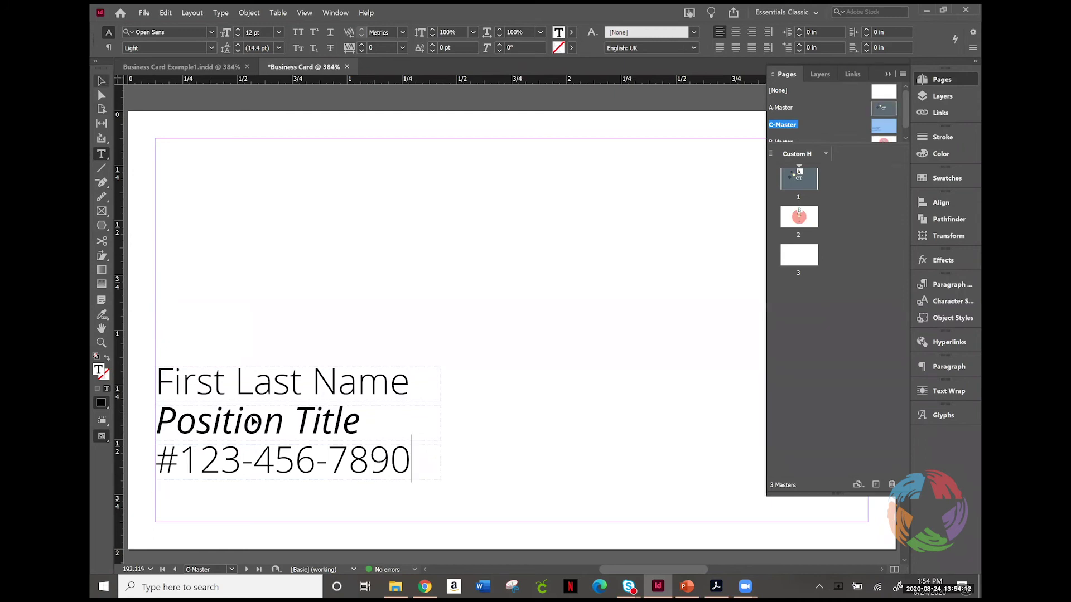
Step: Paste another copy of the name frame and align it just below the phone number line
{"action": "key", "text": "Escape"}
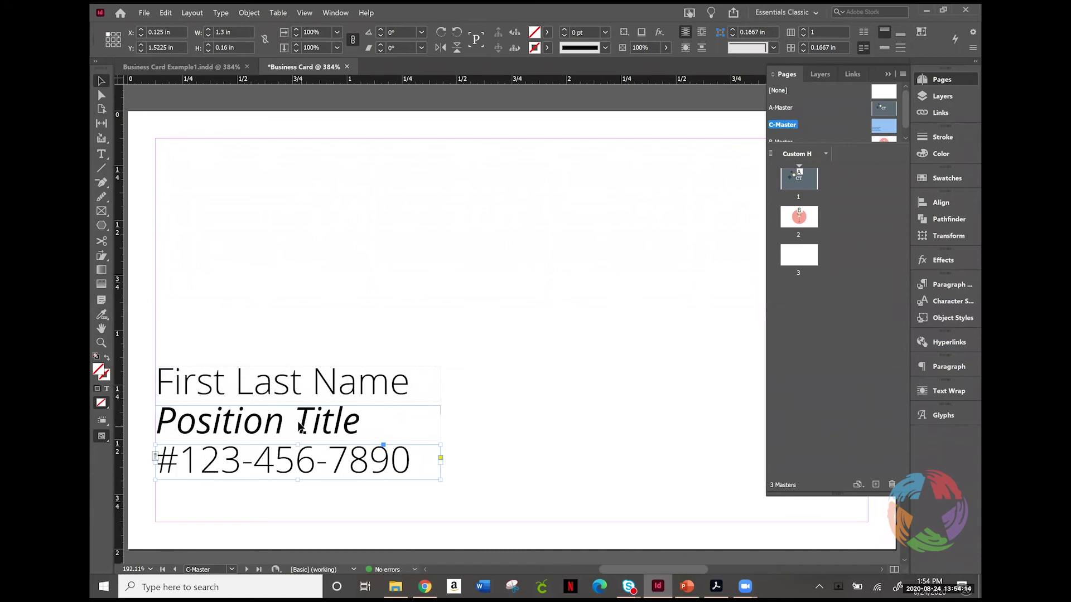
{"action": "left_click", "coordinate": [293, 395]}
{"action": "key", "text": "ctrl+c"}
{"action": "key", "text": "ctrl+v"}
{"action": "left_click_drag", "start_coordinate": [346, 510], "coordinate": [304, 507]}
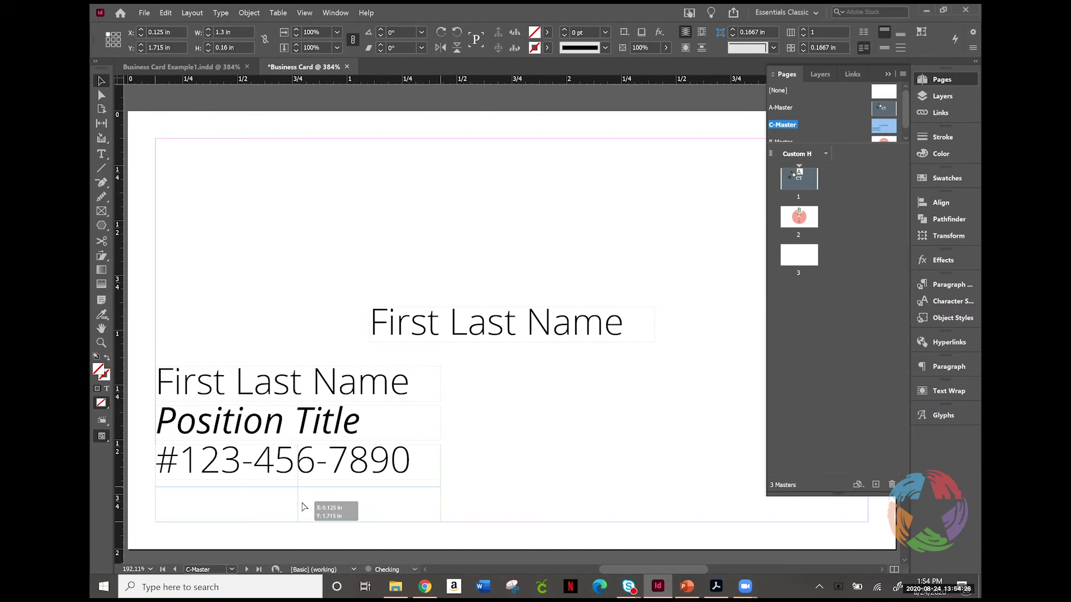
{"action": "left_click_drag", "start_coordinate": [304, 506], "coordinate": [305, 507]}
{"action": "left_click_drag", "start_coordinate": [305, 507], "coordinate": [305, 505]}
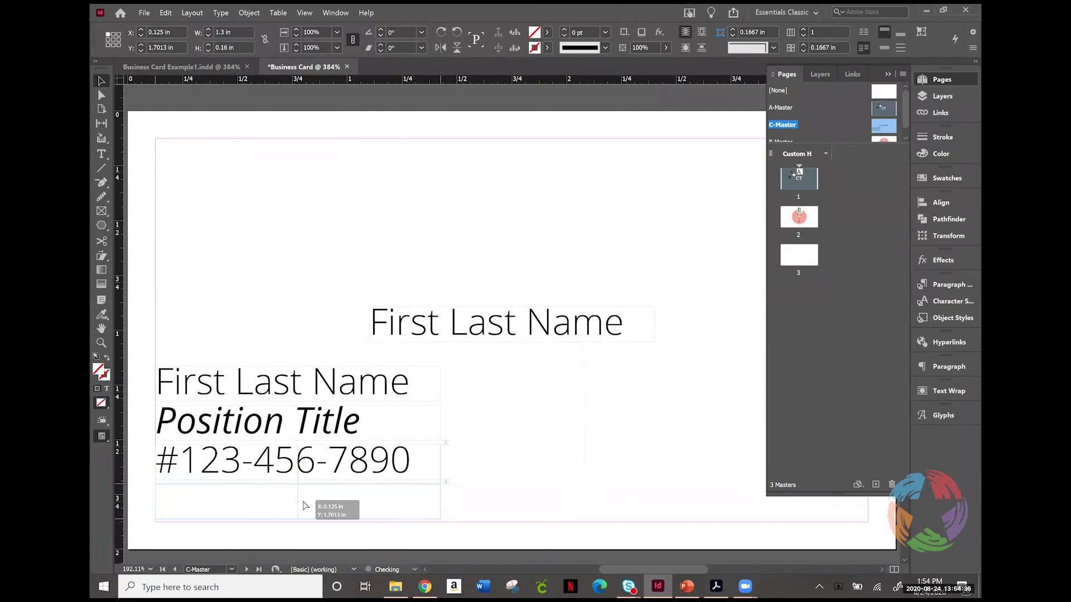
{"action": "left_click_drag", "start_coordinate": [306, 506], "coordinate": [305, 508]}
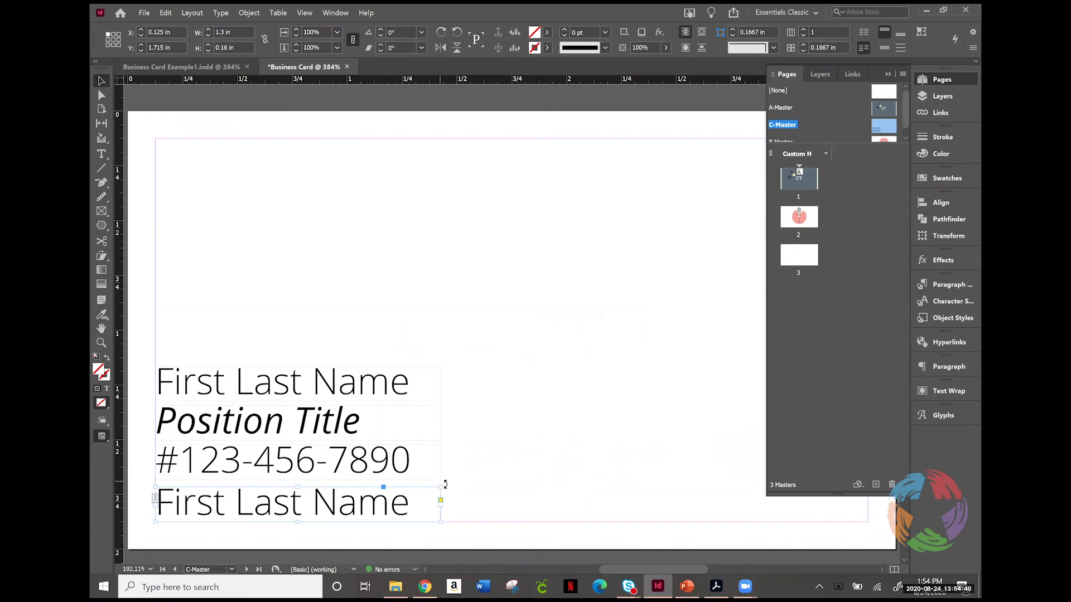
{"action": "double_click", "coordinate": [324, 510]}
{"action": "triple_click", "coordinate": [323, 508]}
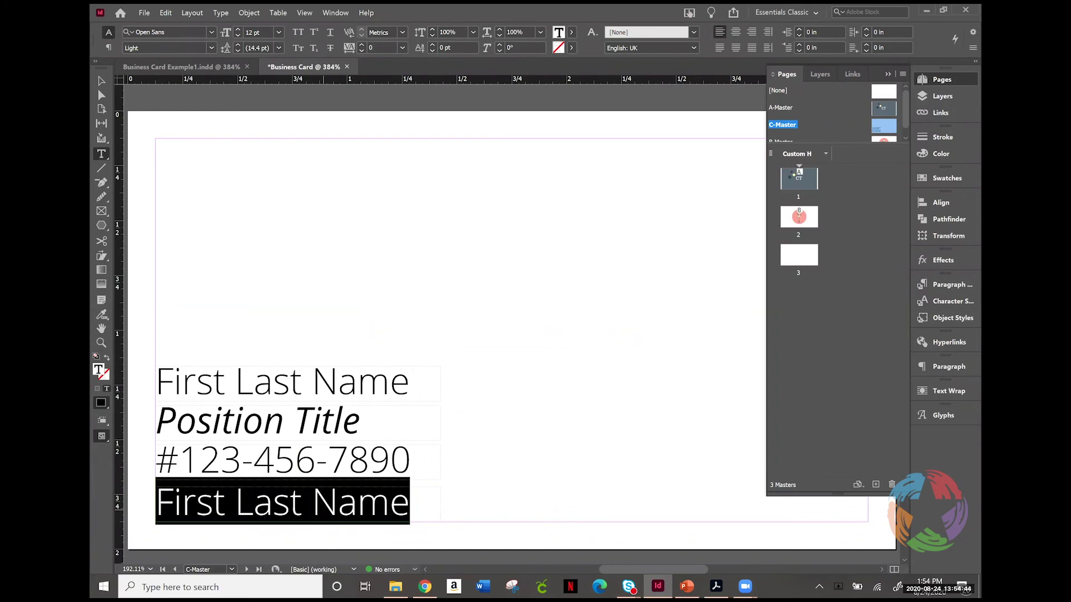
{"action": "type", "text": "email@"}
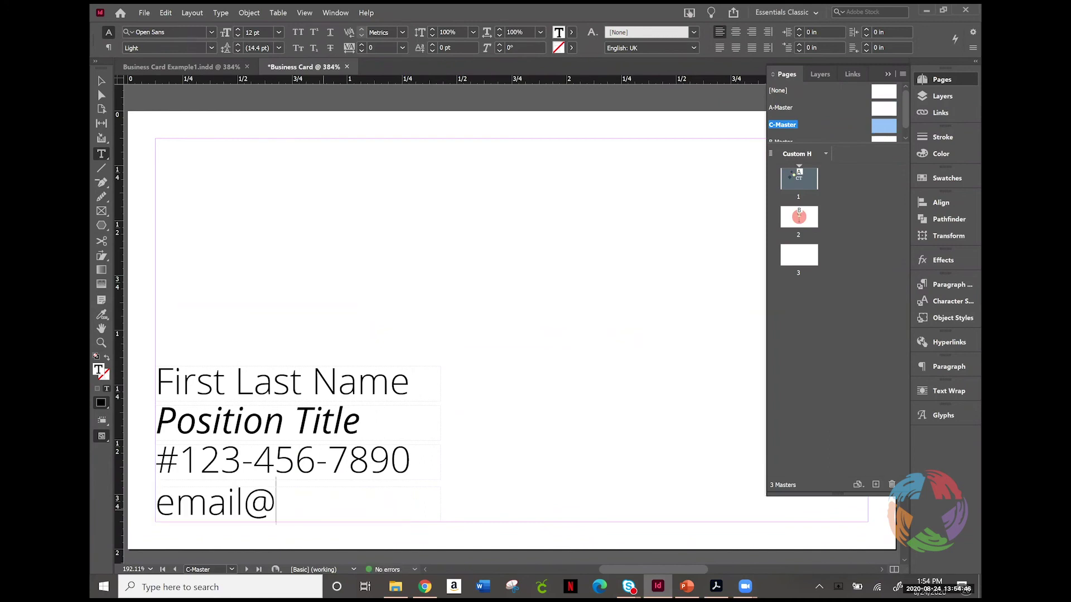
{"action": "type", "text": "email."}
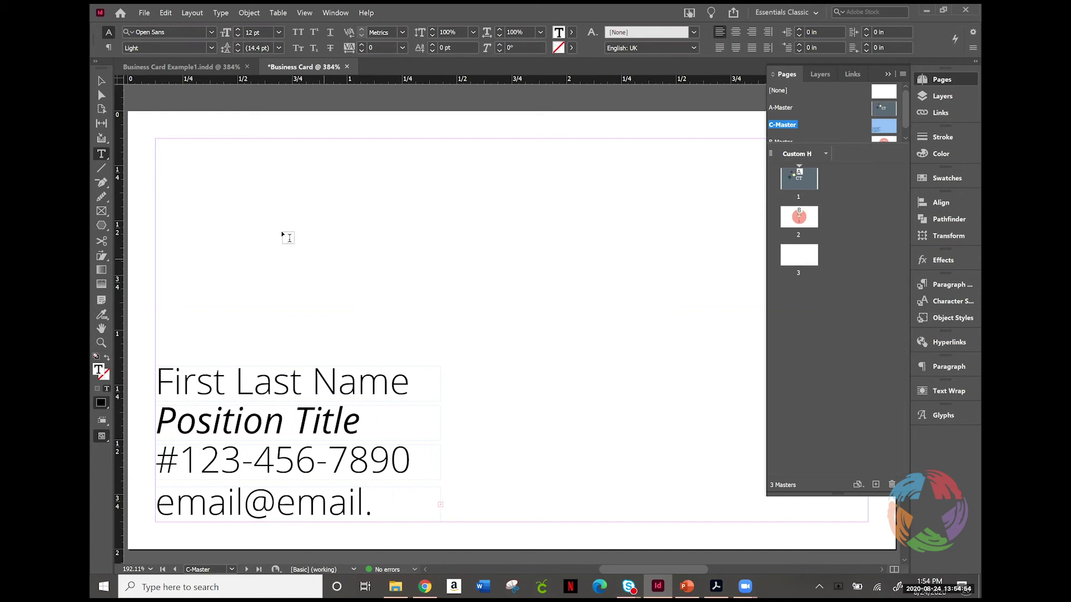
{"action": "left_click", "coordinate": [101, 83]}
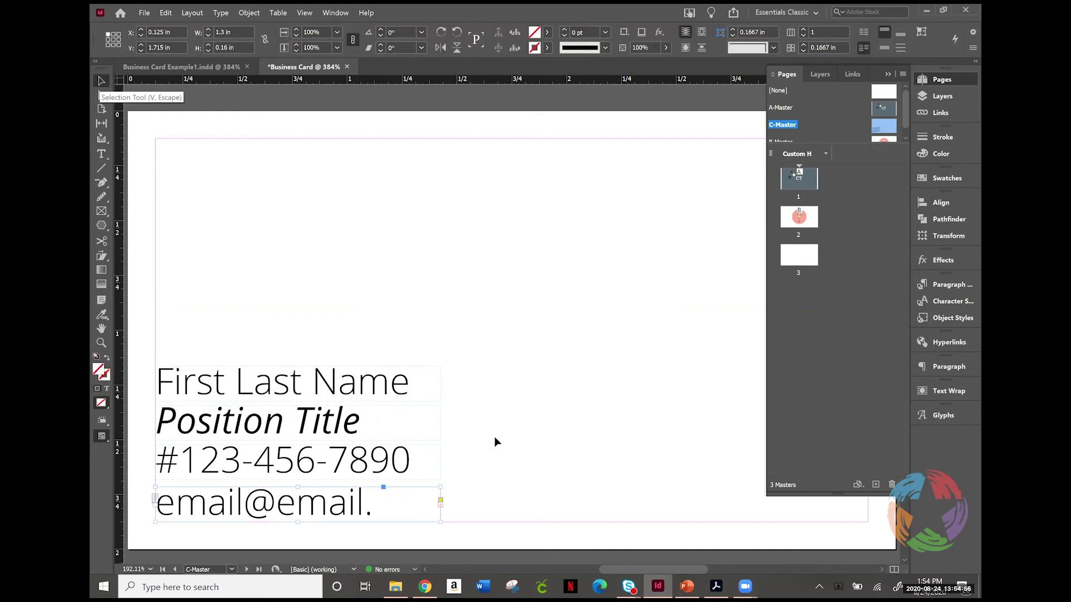
{"action": "left_click_drag", "start_coordinate": [438, 522], "coordinate": [456, 522]}
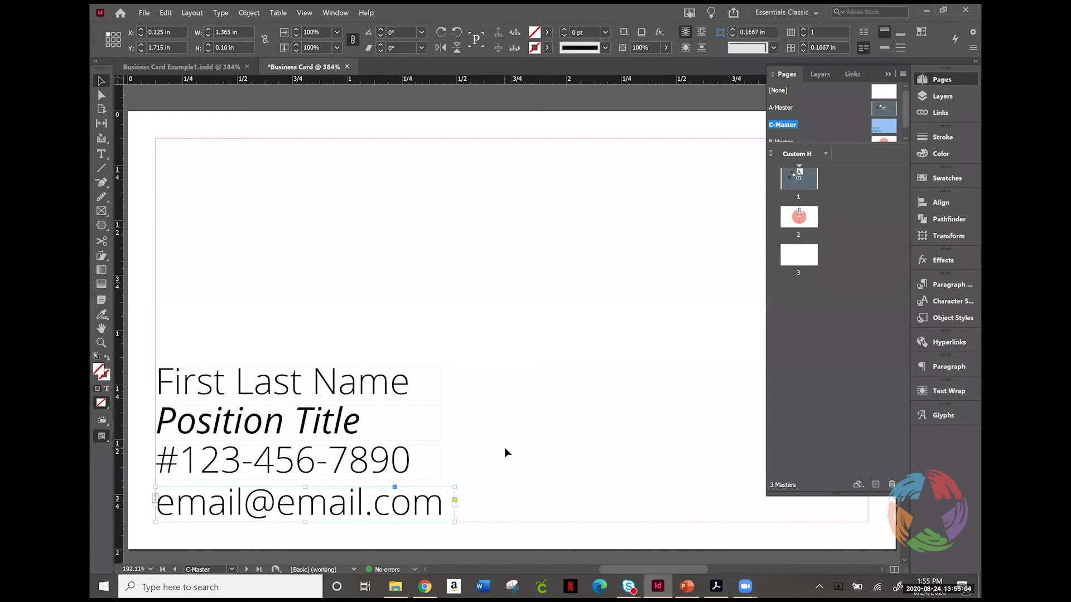
{"action": "left_click", "coordinate": [824, 248]}
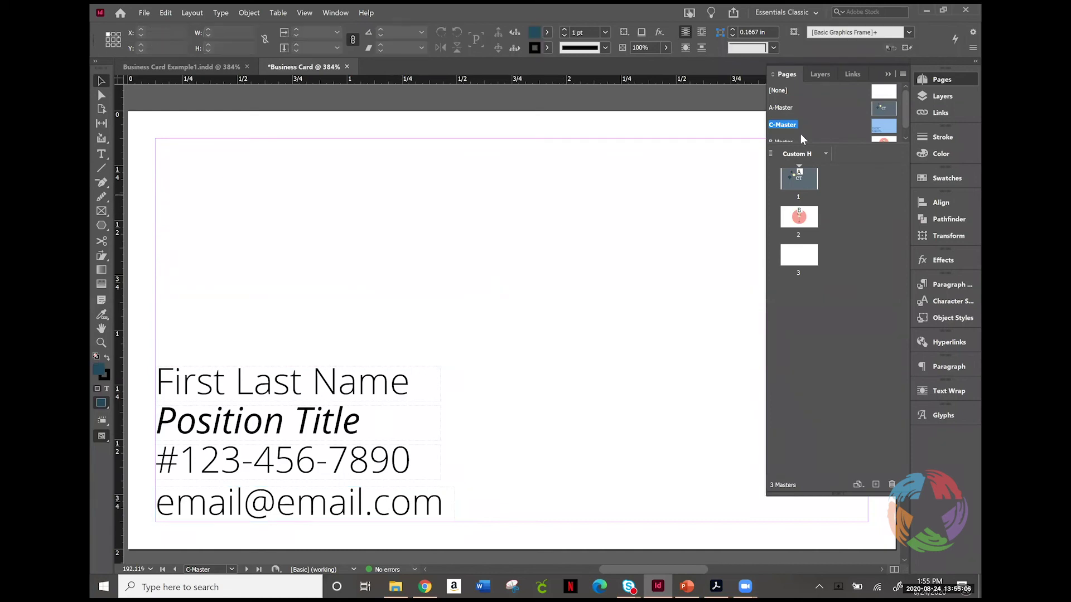
{"action": "left_click_drag", "start_coordinate": [785, 129], "coordinate": [807, 257]}
Step: Go to page 3, add new pages 4 and 5, then return to page 3
{"action": "double_click", "coordinate": [806, 257]}
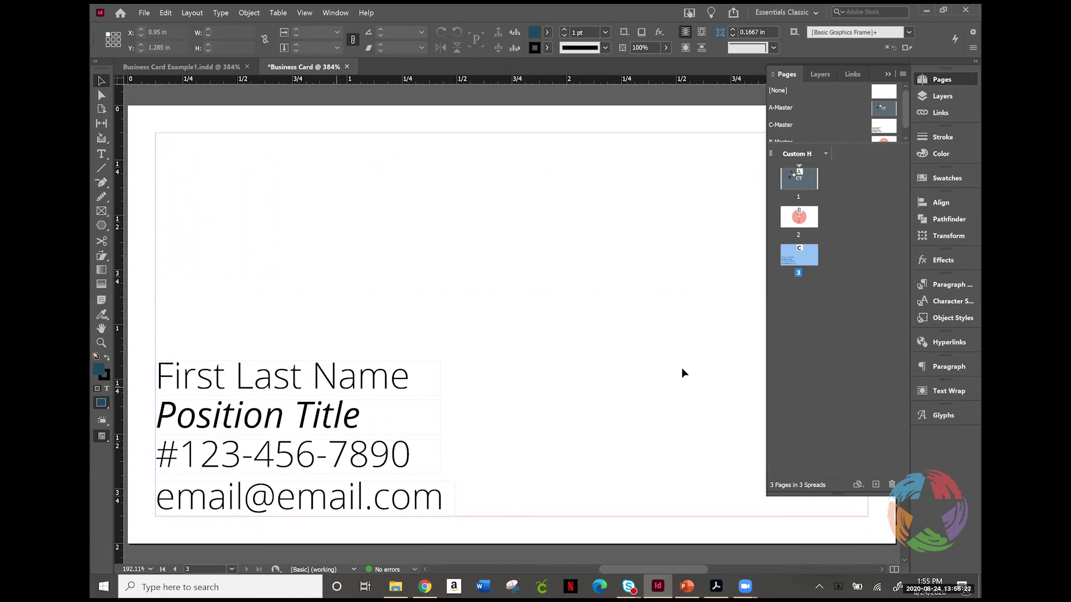
{"action": "left_click", "coordinate": [874, 486]}
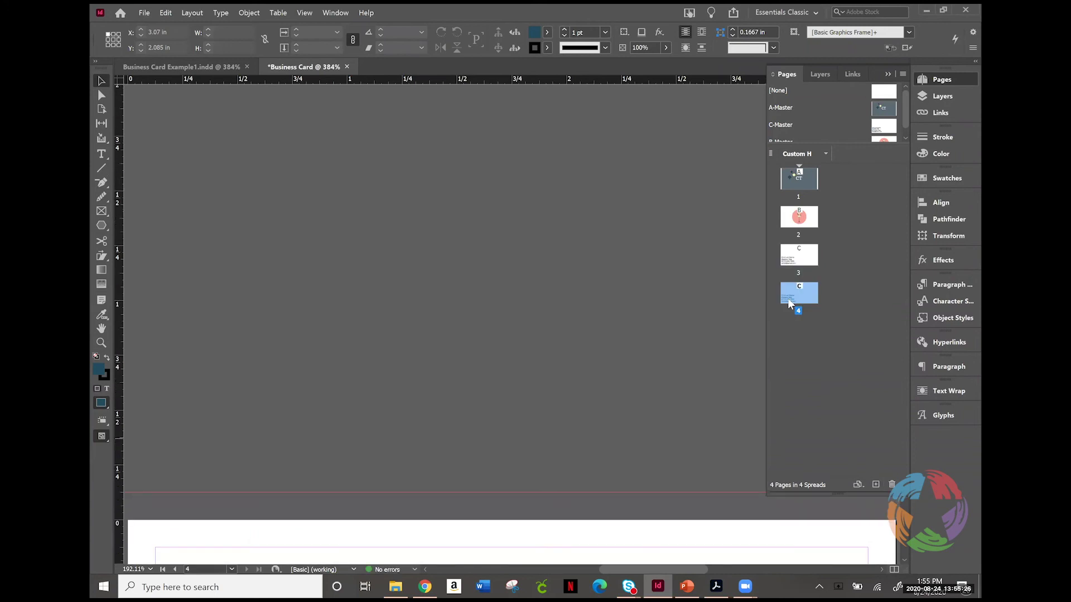
{"action": "left_click", "coordinate": [875, 485]}
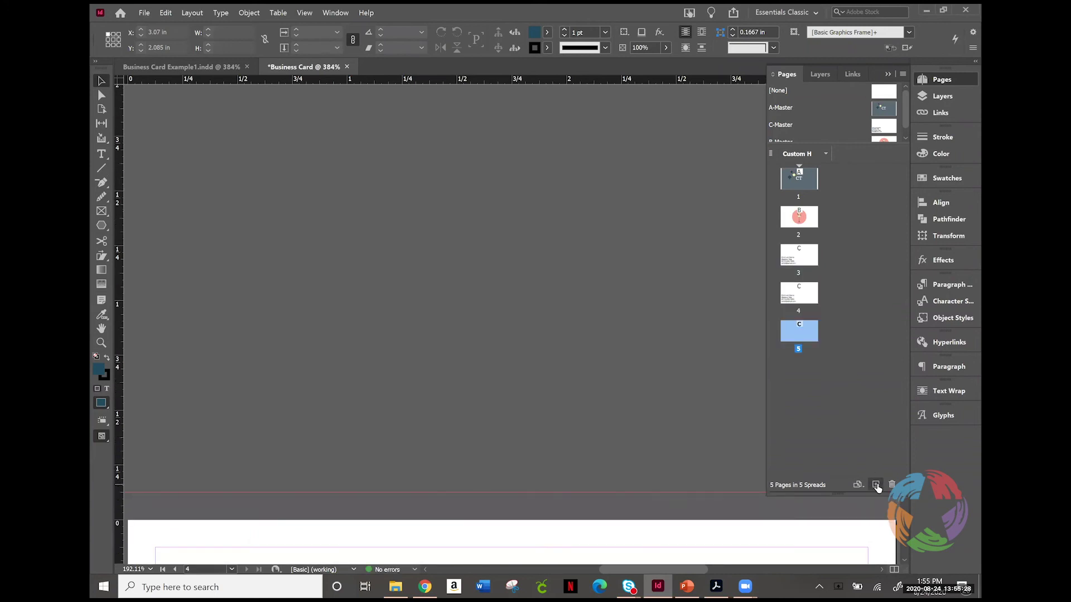
{"action": "left_click", "coordinate": [796, 293]}
{"action": "left_click", "coordinate": [796, 256]}
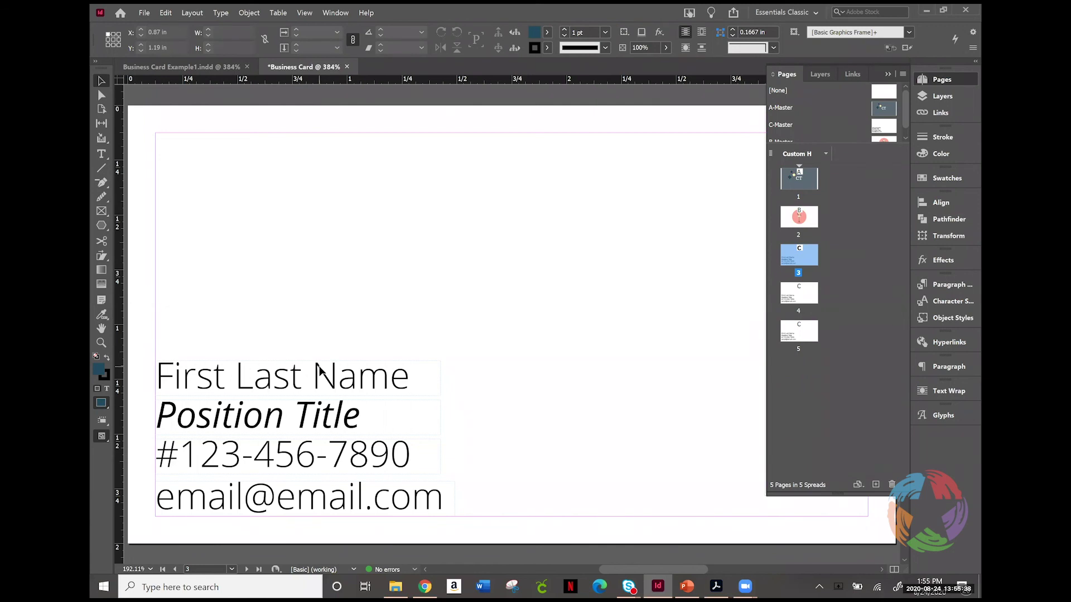
Step: Replace 'First Last Name' on page 3 with the cardholder's full name, then go to page 4
{"action": "left_click", "coordinate": [320, 371]}
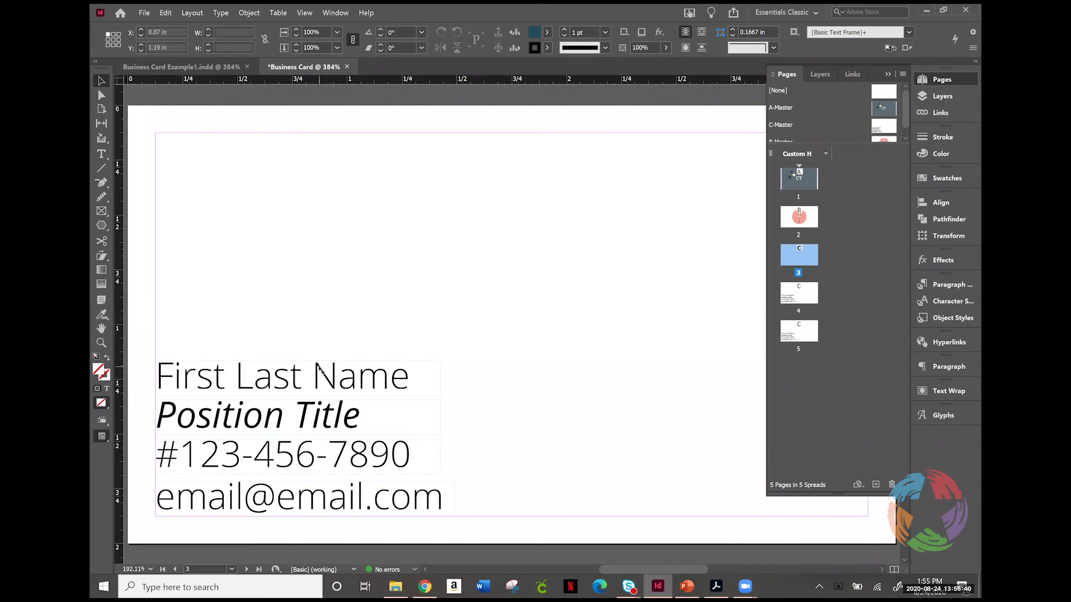
{"action": "triple_click", "coordinate": [401, 375]}
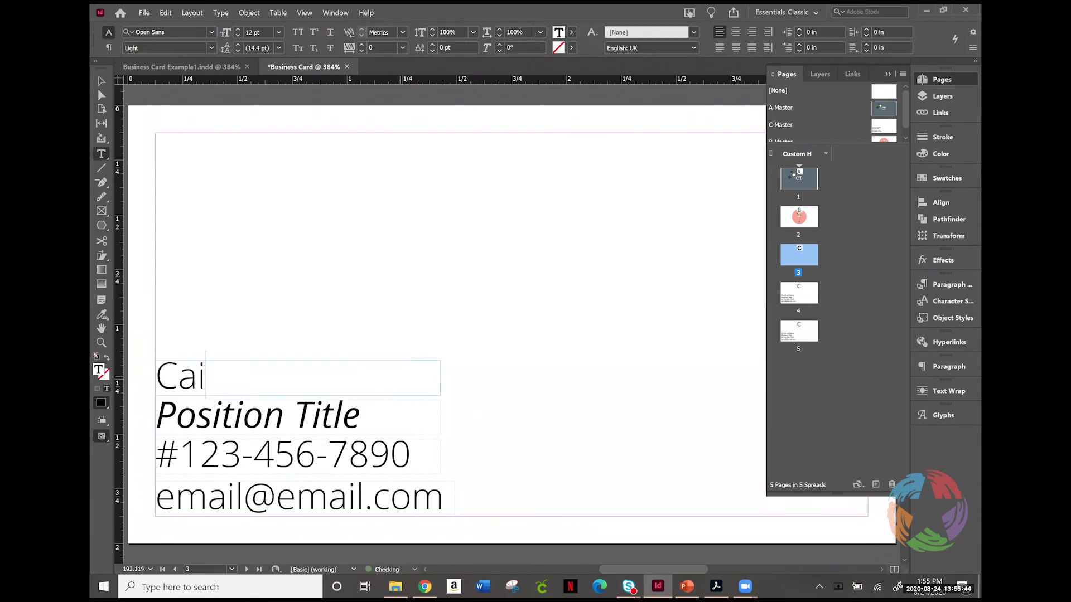
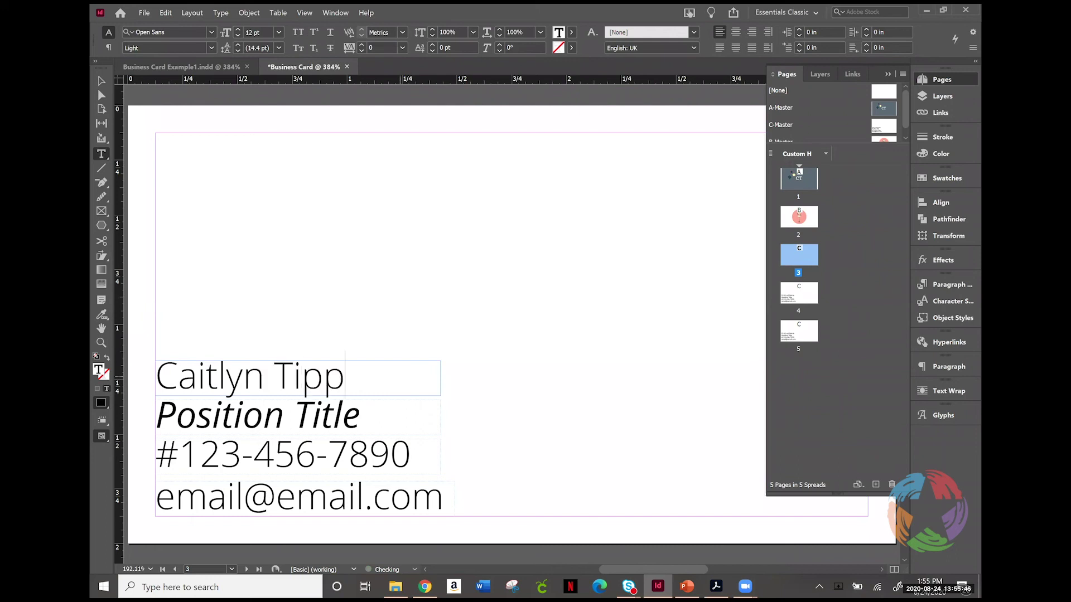
{"action": "left_click", "coordinate": [336, 423], "text": "ctrl+shift"}
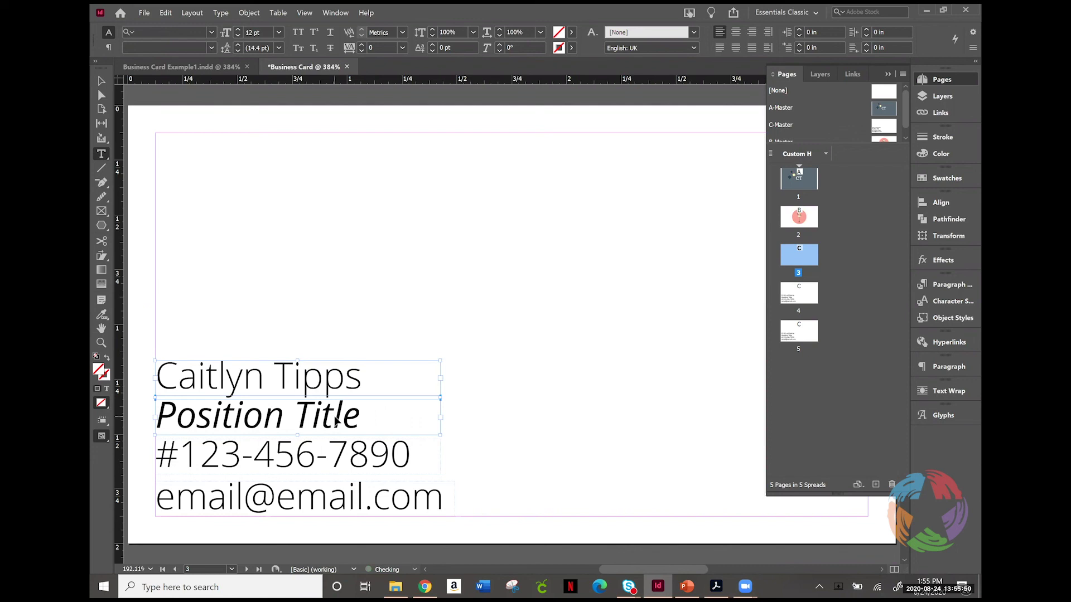
{"action": "left_click", "coordinate": [422, 401], "text": "ctrl+shift"}
{"action": "left_click", "coordinate": [377, 419]}
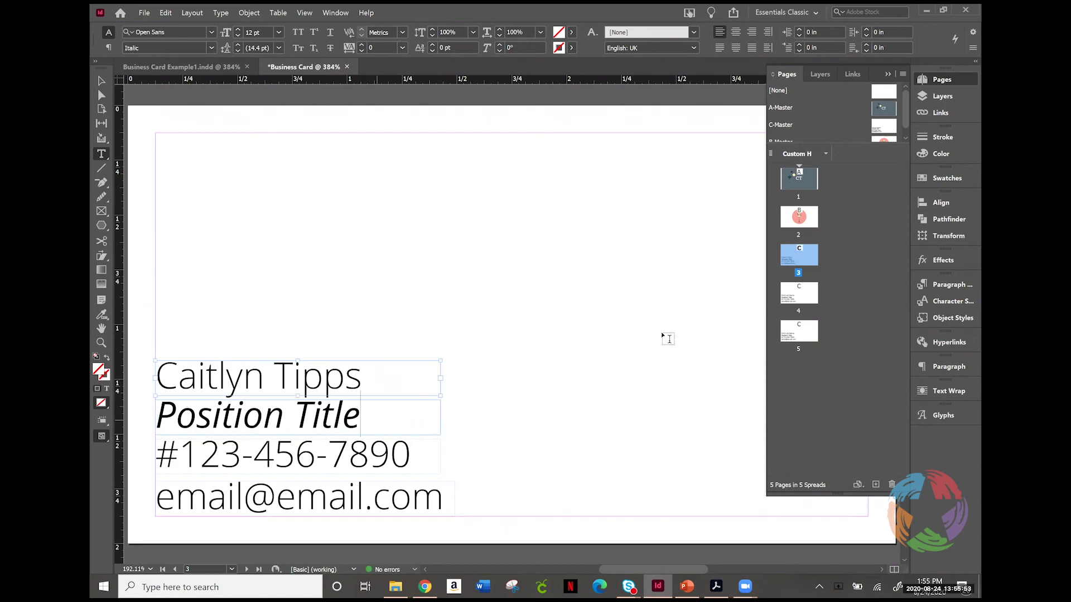
{"action": "double_click", "coordinate": [799, 304]}
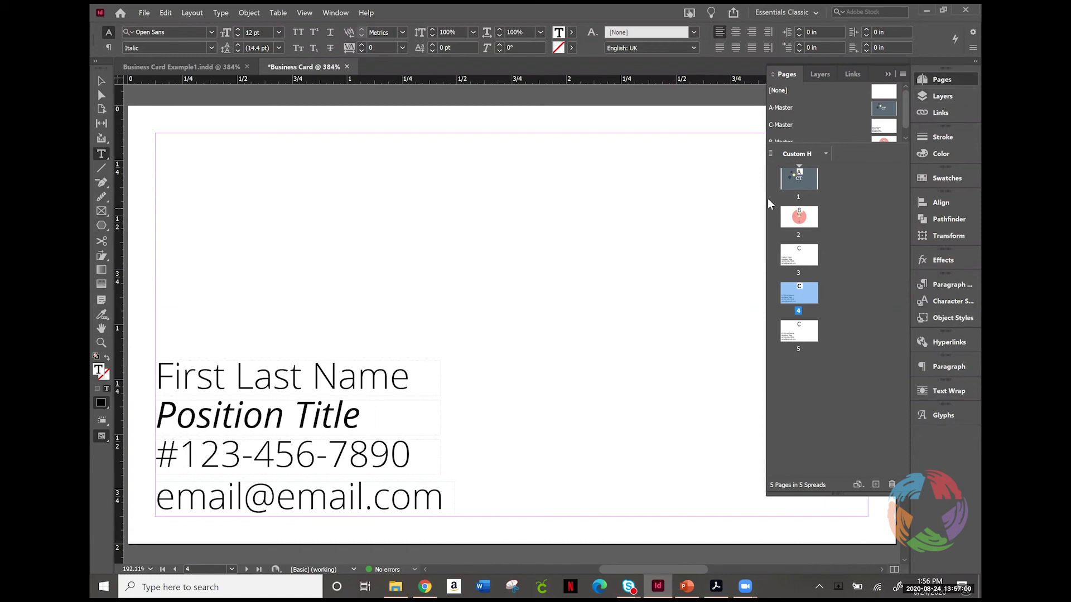
Step: Navigate to page 2, the card back with the pink circle around the floral dress form
{"action": "double_click", "coordinate": [799, 215]}
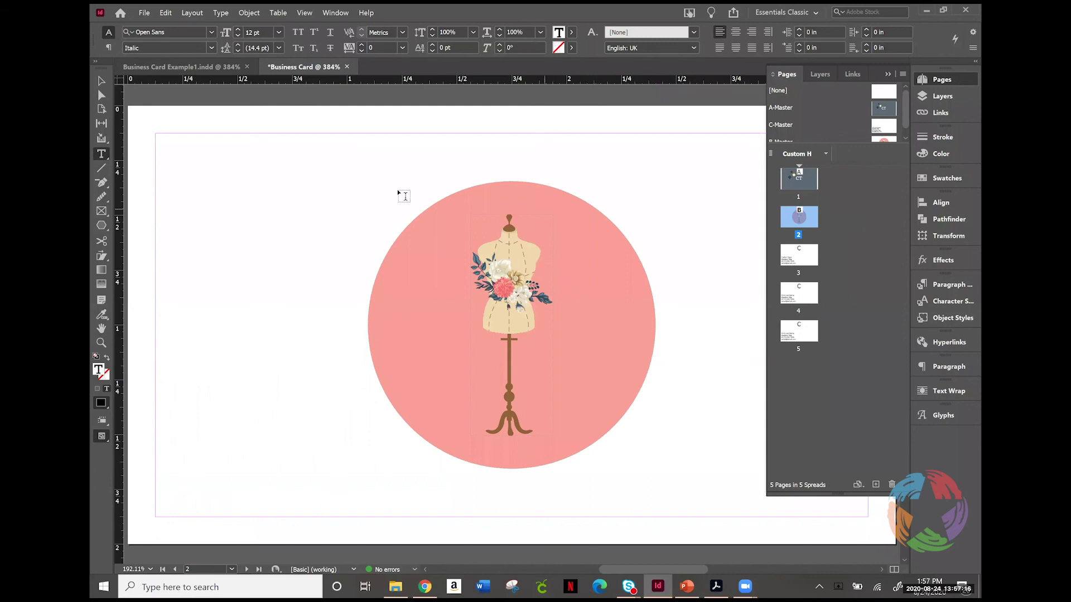
Step: On the B-Master, give the pink mannequin circle a 1 pt C=0 M=85 Y=53 K=0 stroke
{"action": "left_click", "coordinate": [100, 83]}
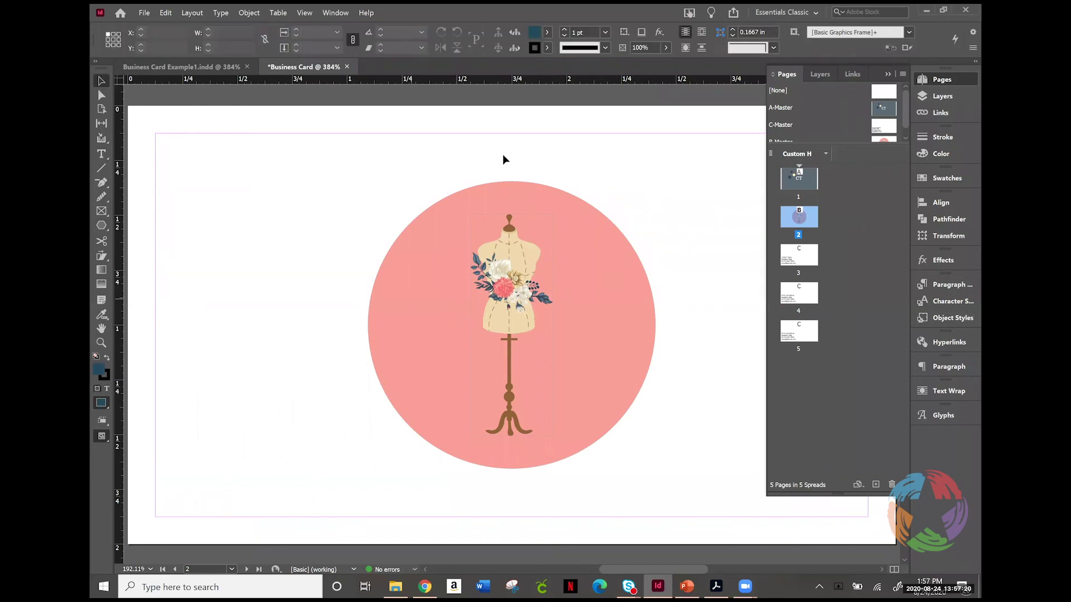
{"action": "double_click", "coordinate": [893, 139]}
{"action": "left_click", "coordinate": [401, 240]}
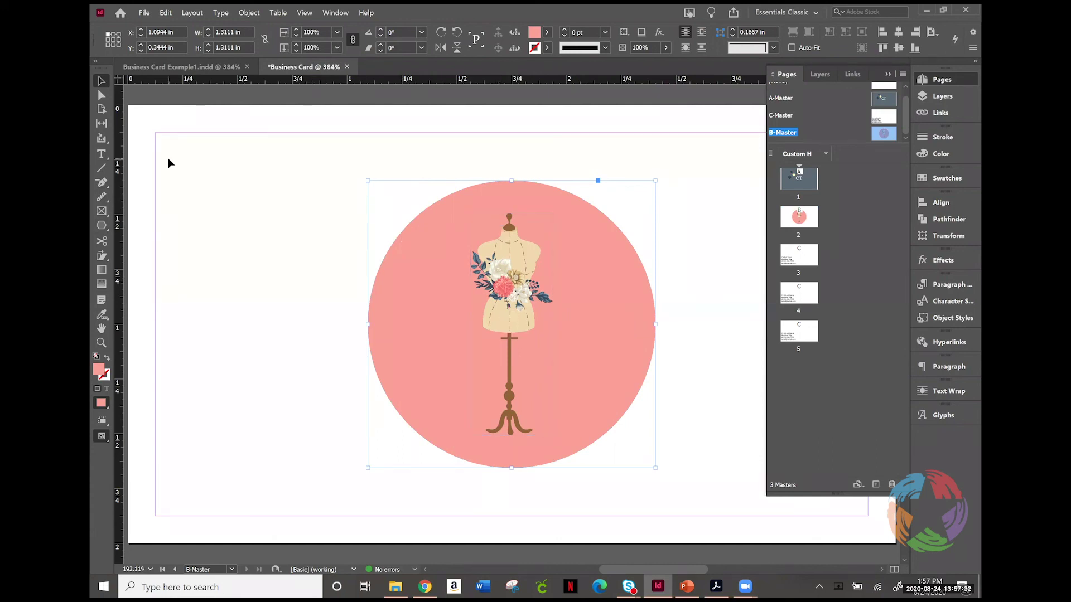
{"action": "key", "text": "l"}
{"action": "left_click", "coordinate": [936, 179]}
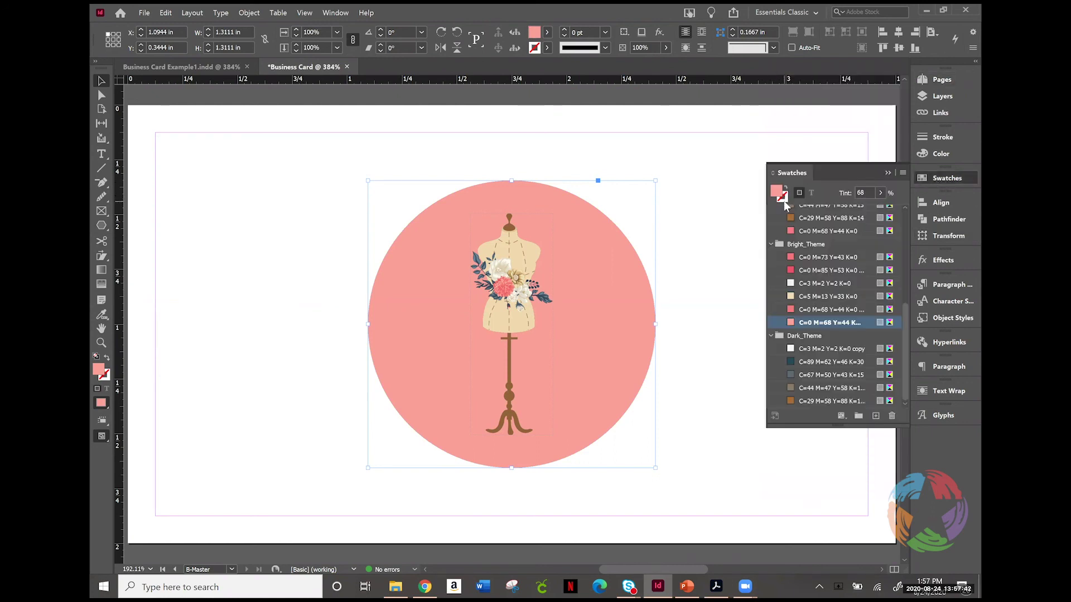
{"action": "left_click", "coordinate": [785, 194]}
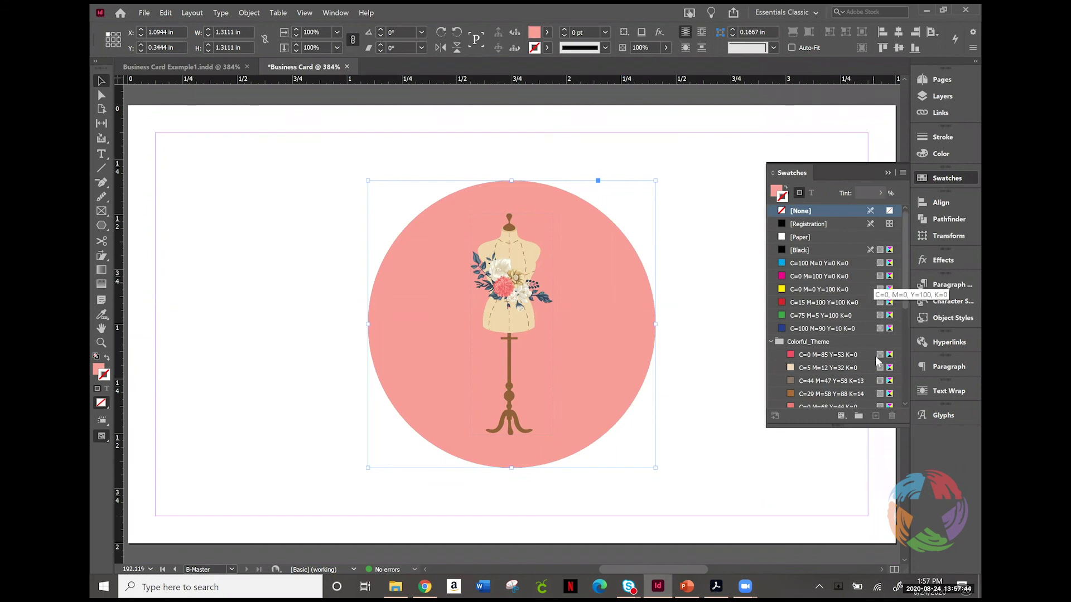
{"action": "left_click", "coordinate": [813, 355]}
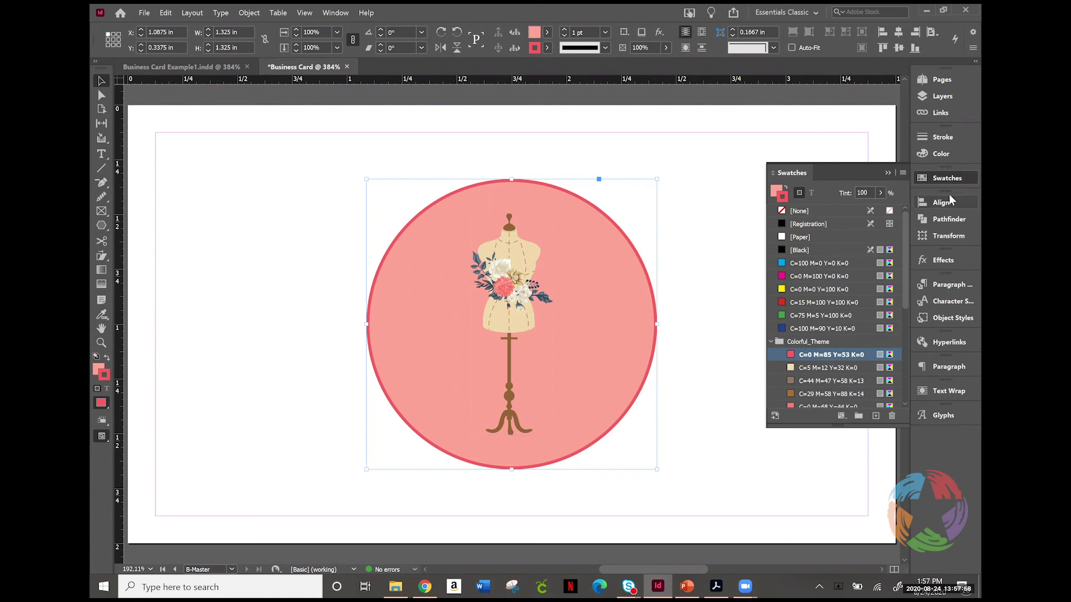
Step: Add a new layer named 'Spot Color Varnish (glossy)' and make Layer 1 active
{"action": "left_click", "coordinate": [942, 97]}
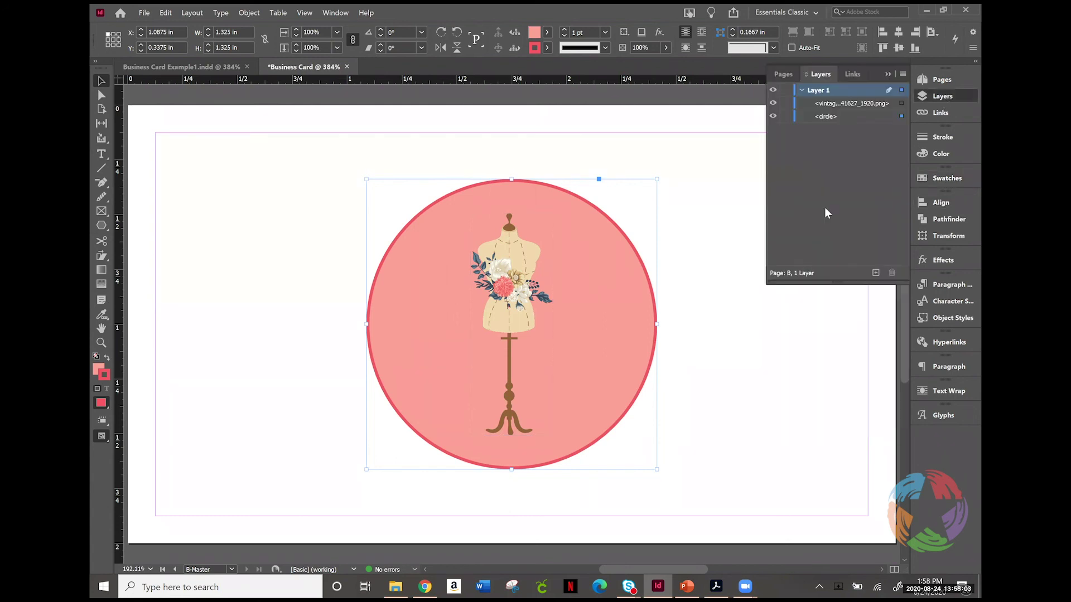
{"action": "left_click", "coordinate": [875, 273]}
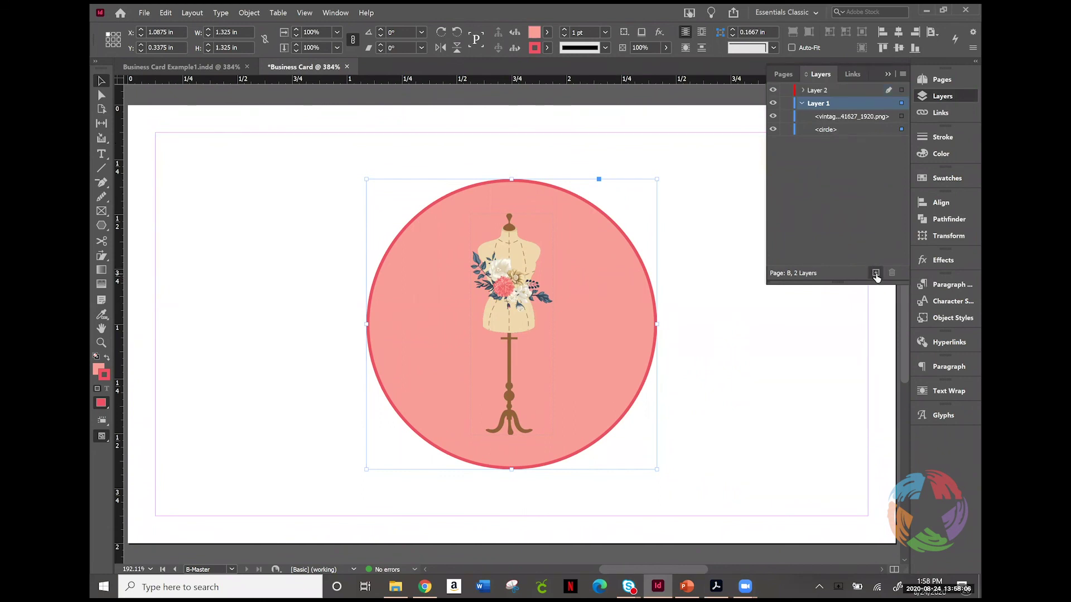
{"action": "double_click", "coordinate": [824, 94]}
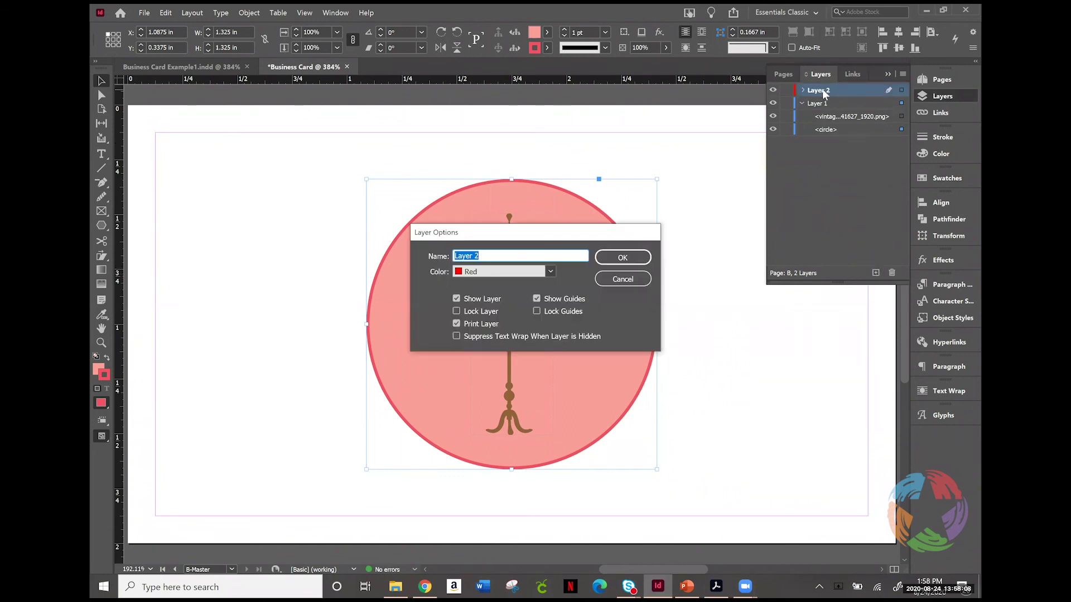
{"action": "type", "text": "Spot"}
{"action": "type", "text": " Color"}
{"action": "type", "text": " Van"}
{"action": "type", "text": "nish ("}
{"action": "type", "text": "glossy"}
{"action": "left_click", "coordinate": [620, 257]}
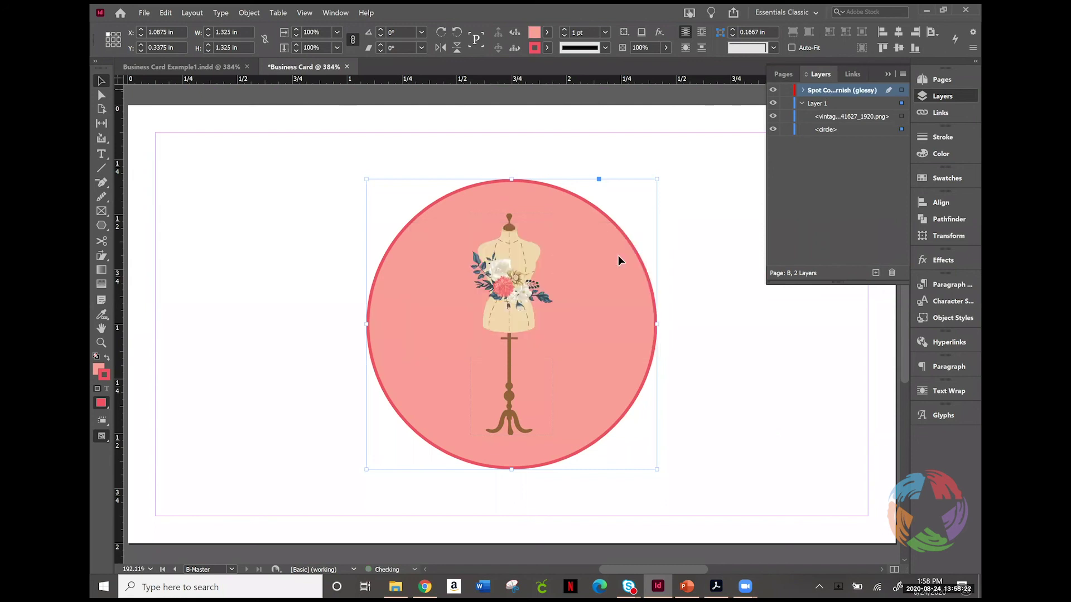
{"action": "left_click", "coordinate": [817, 105]}
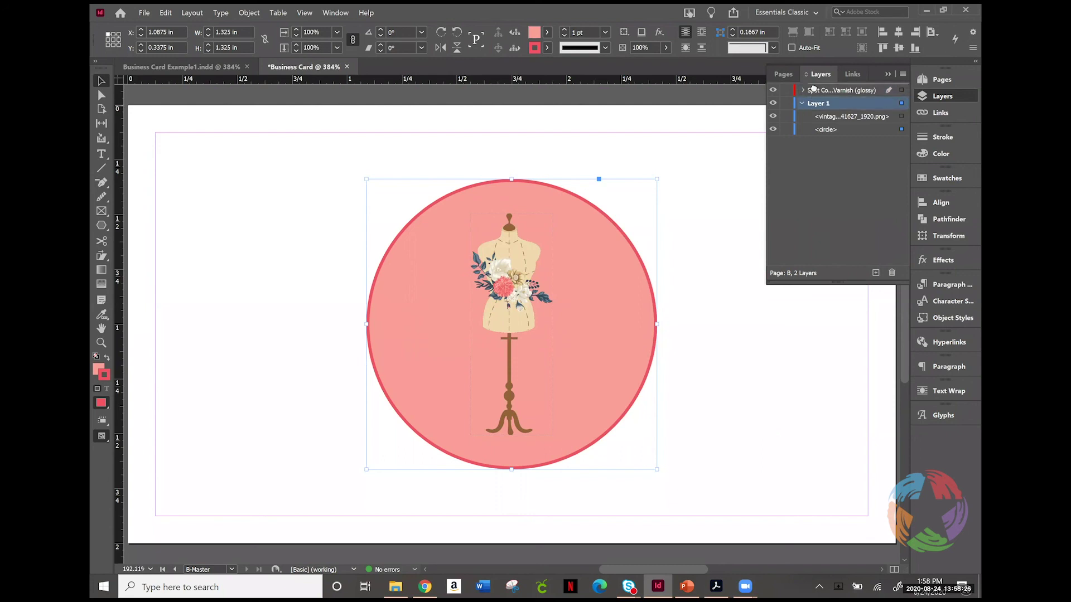
Step: Move Layer 1 above the varnish layer and paste the circle in place onto the varnish layer
{"action": "left_click_drag", "start_coordinate": [814, 88], "coordinate": [814, 90]}
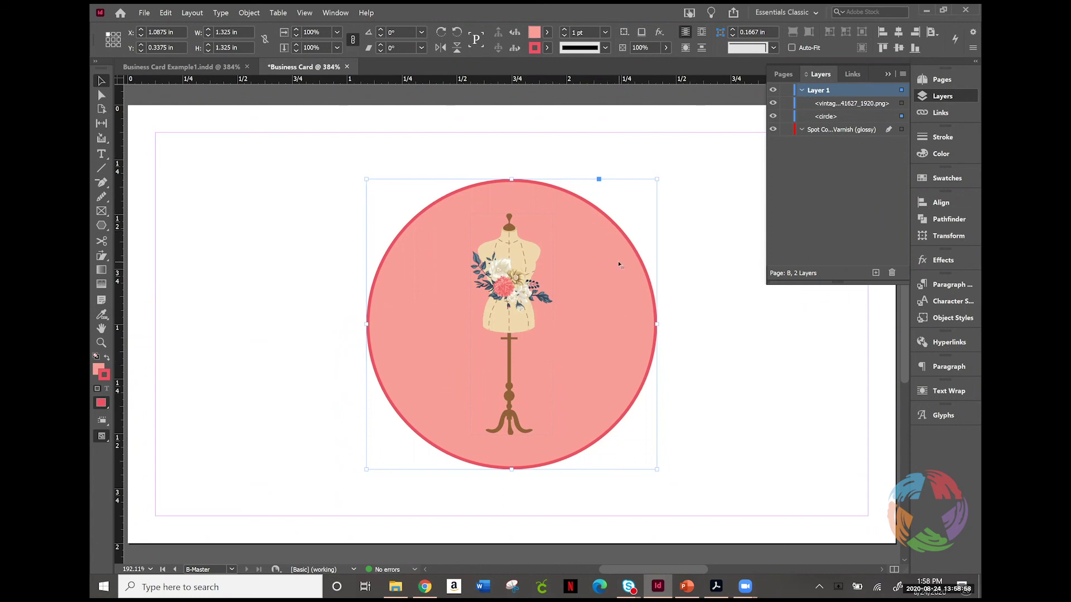
{"action": "left_click", "coordinate": [817, 132]}
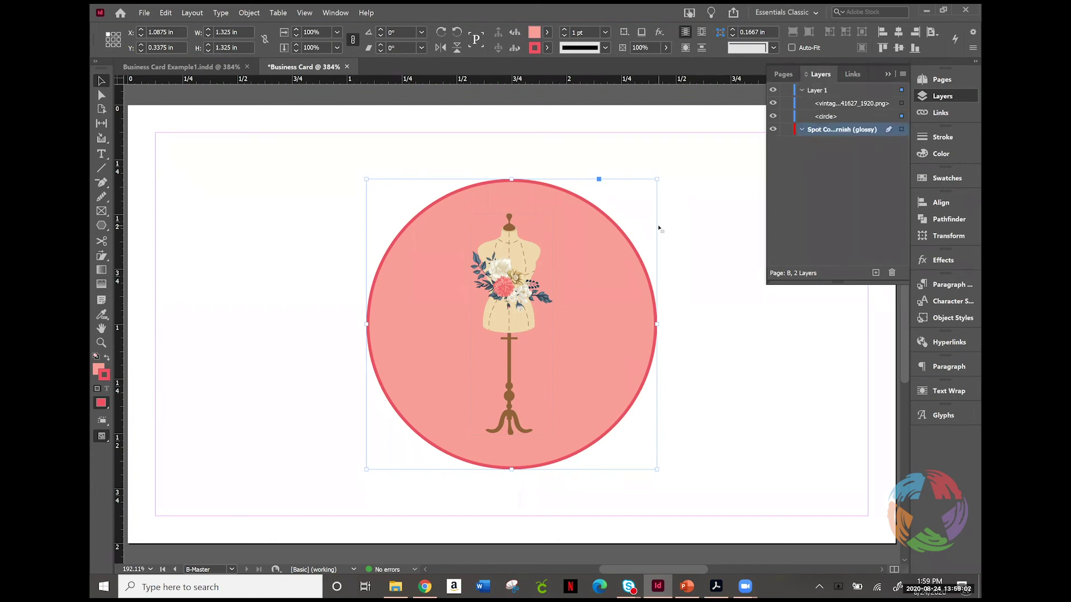
{"action": "key", "text": "ctrl+alt+shift+v"}
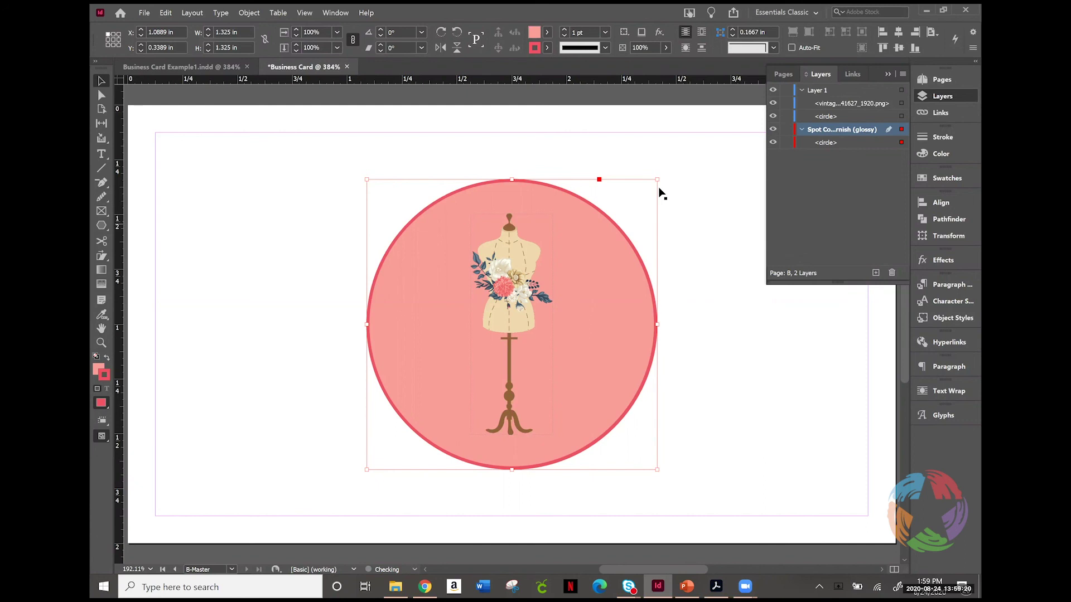
{"action": "left_click", "coordinate": [942, 178]}
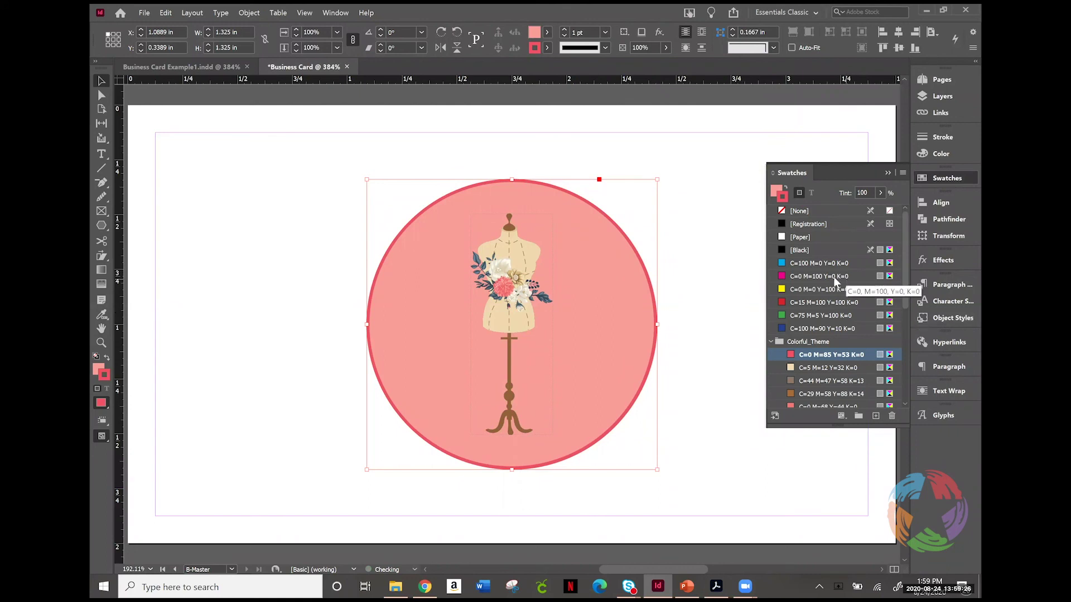
Step: Give the copied circle a C=100 M=0 Y=0 K=0 cyan outline and fill
{"action": "left_click", "coordinate": [797, 264]}
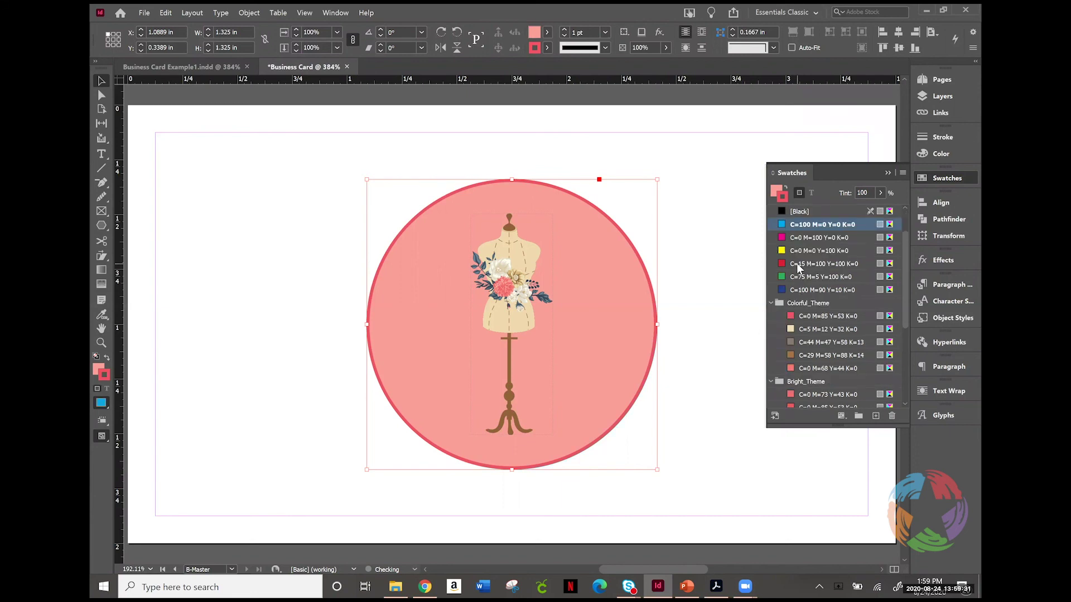
{"action": "left_click", "coordinate": [776, 191]}
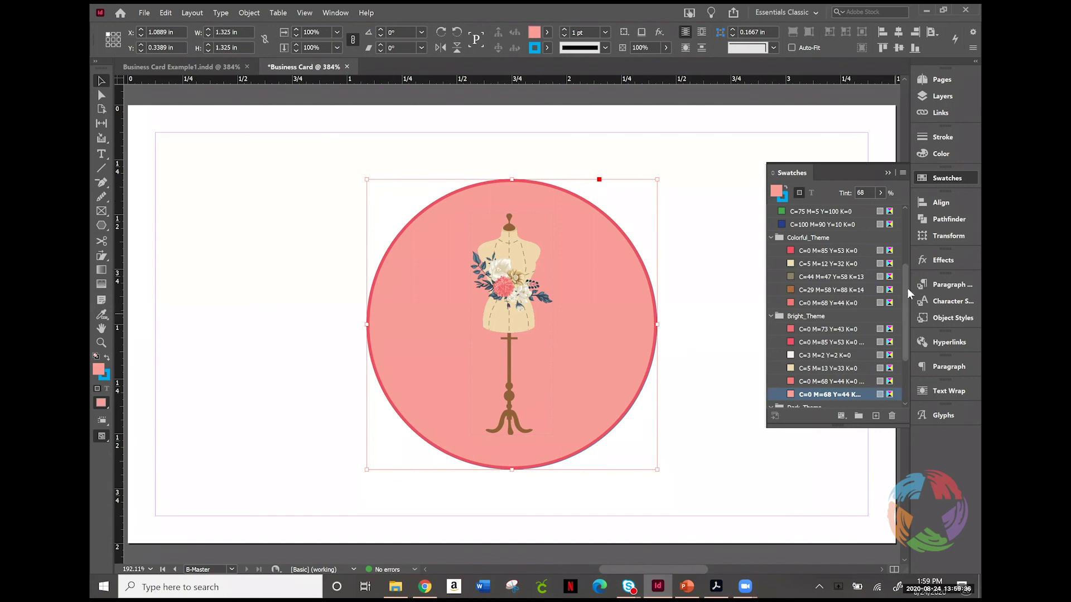
{"action": "scroll", "coordinate": [897, 234], "scroll_direction": "up", "scroll_amount": 3}
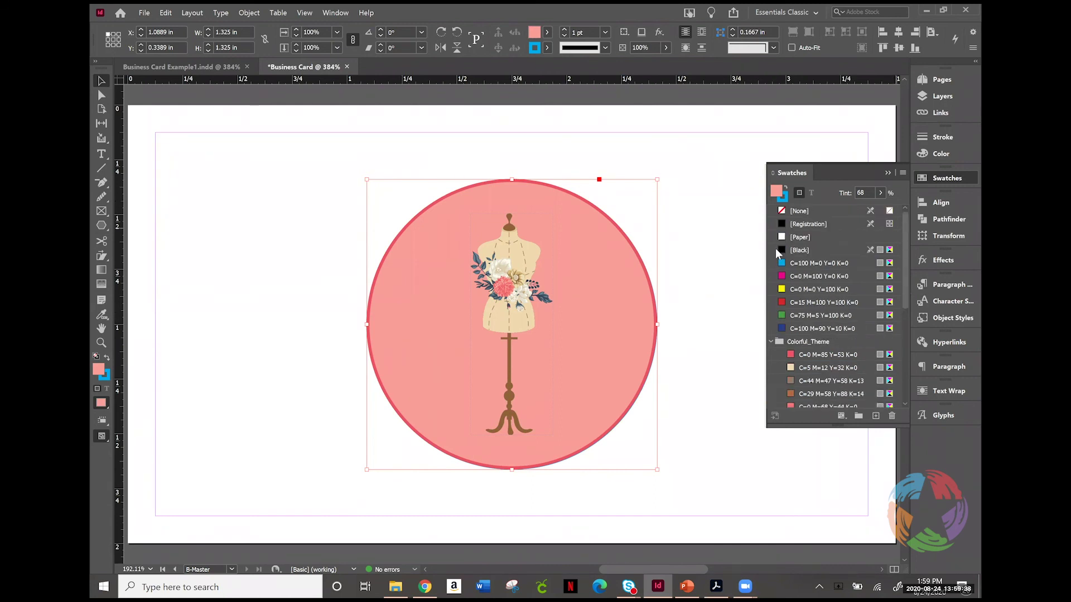
{"action": "left_click", "coordinate": [794, 261]}
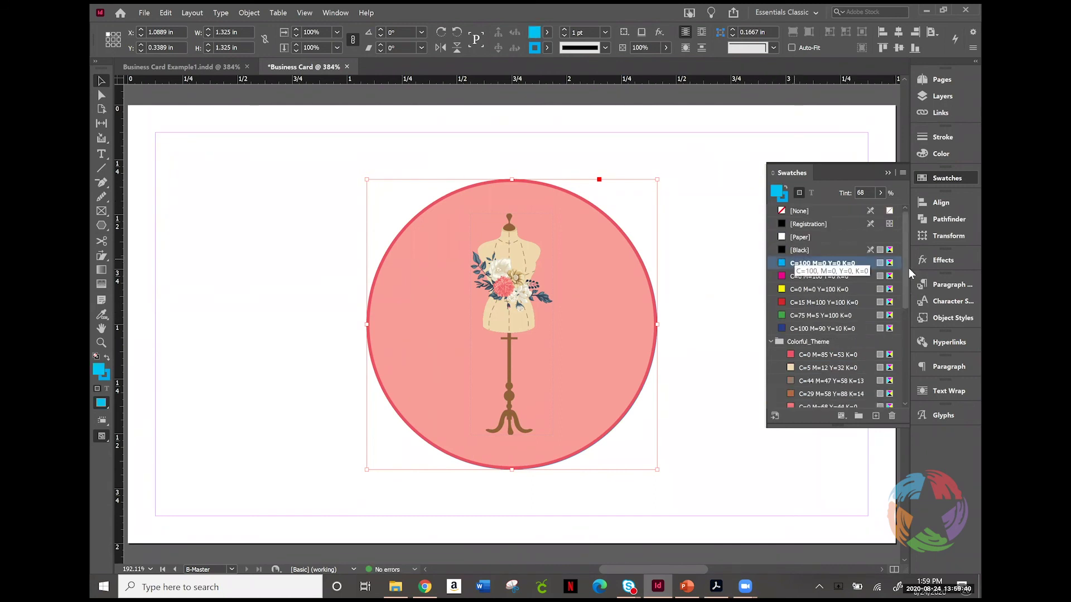
Step: Create a spot swatch from the cyan named 'Cyan Spot Color' with a 68% tint
{"action": "left_click", "coordinate": [875, 416]}
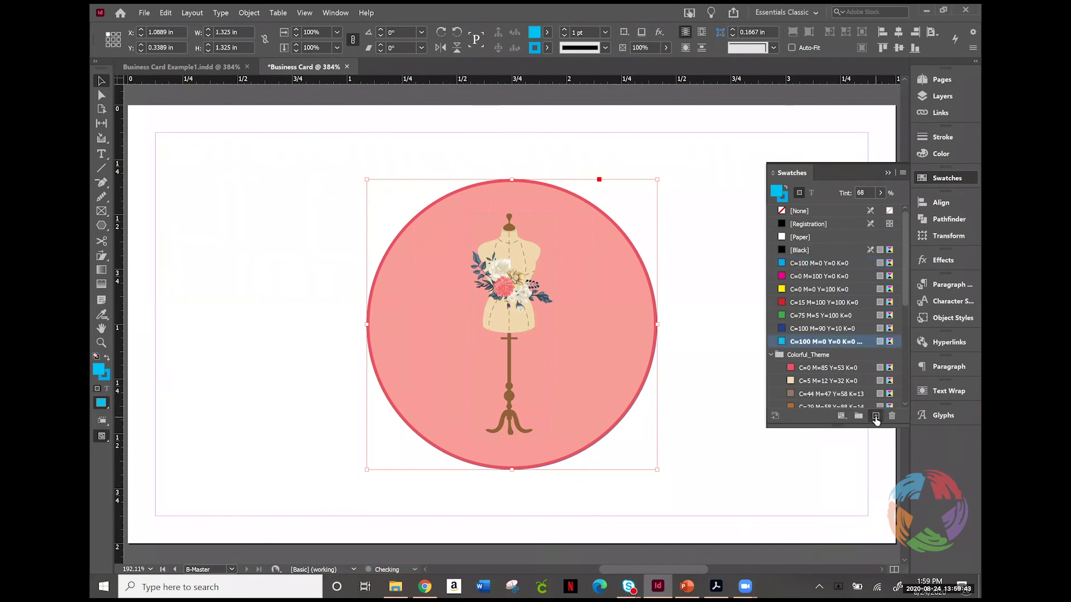
{"action": "double_click", "coordinate": [819, 342]}
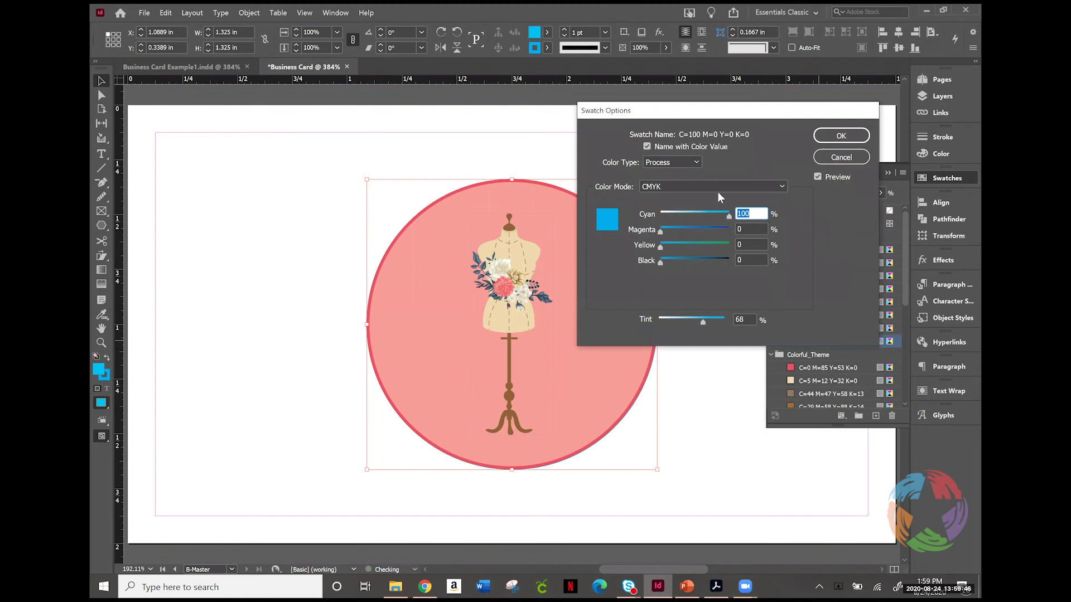
{"action": "left_click", "coordinate": [678, 168]}
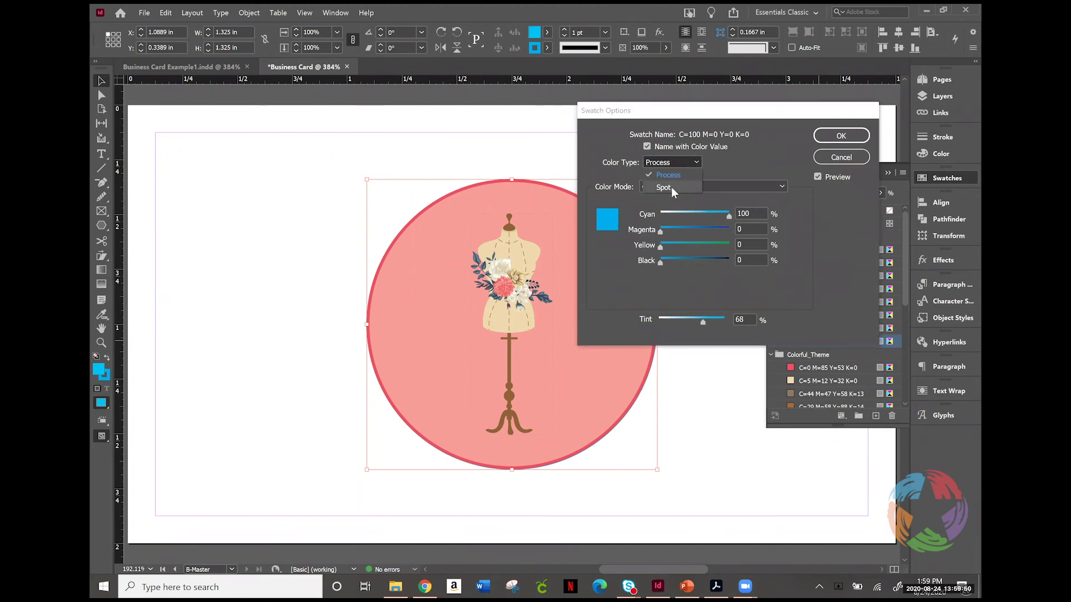
{"action": "left_click", "coordinate": [671, 186]}
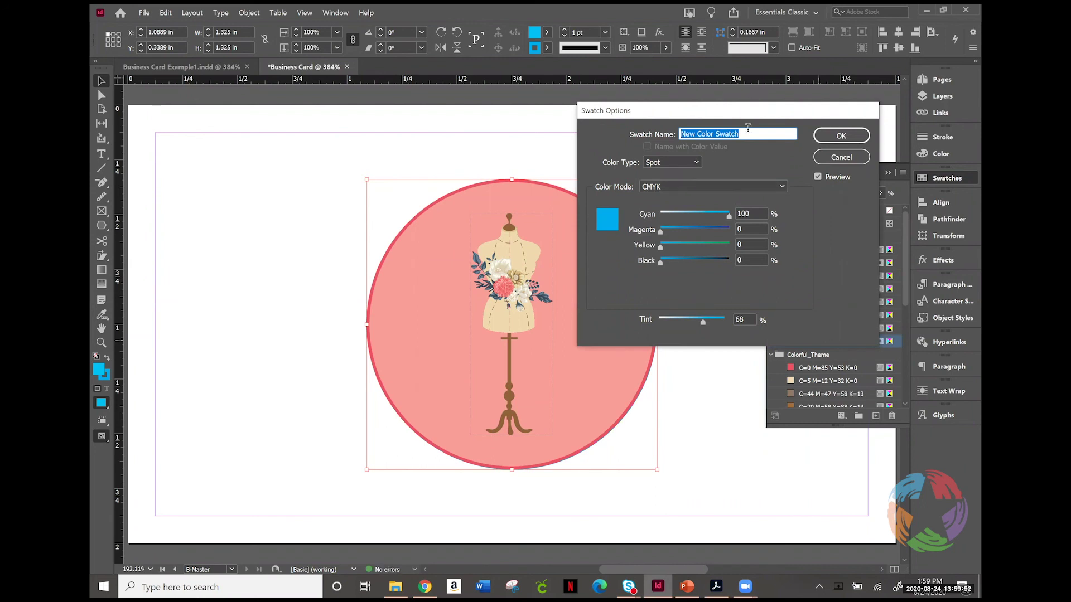
{"action": "type", "text": "Cyan Spot Color"}
{"action": "left_click", "coordinate": [842, 135]}
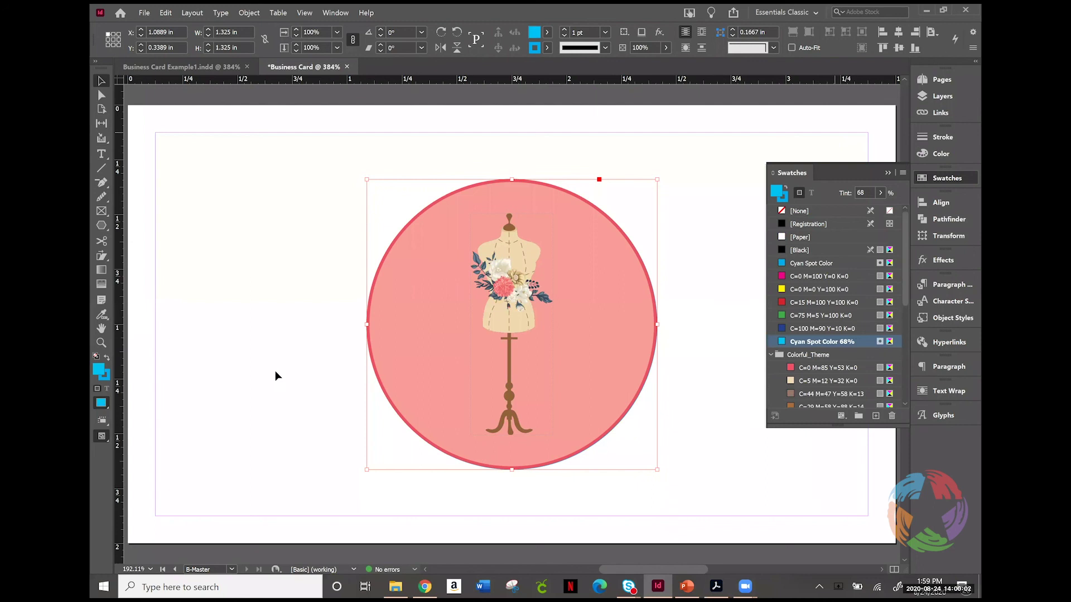
Step: Hide and reshow Layer 1 to check the cyan varnish circle, then select that circle
{"action": "left_click", "coordinate": [950, 100]}
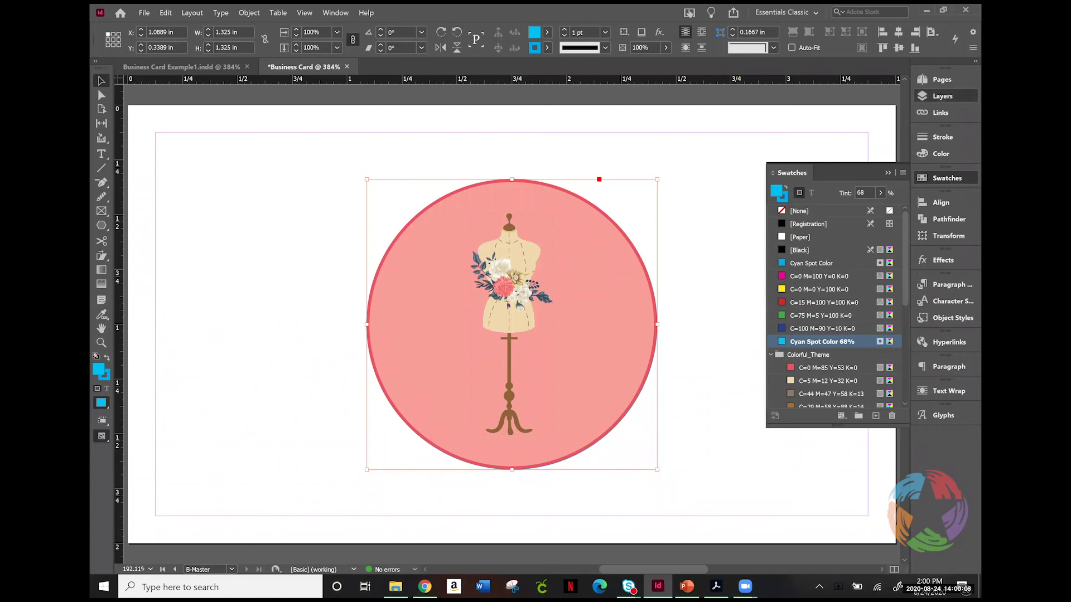
{"action": "left_click", "coordinate": [945, 96]}
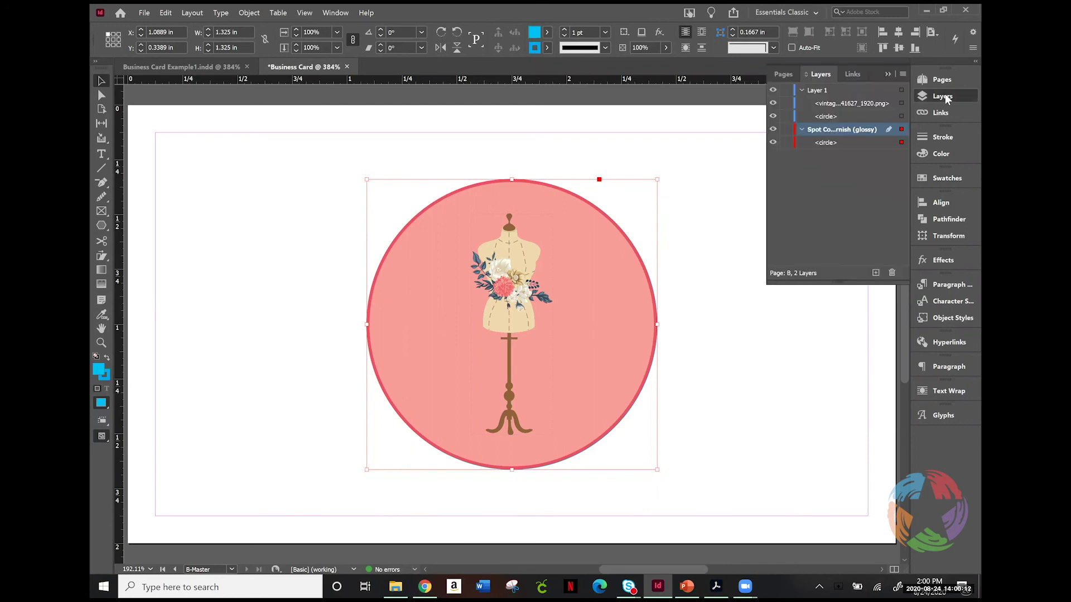
{"action": "left_click", "coordinate": [773, 91]}
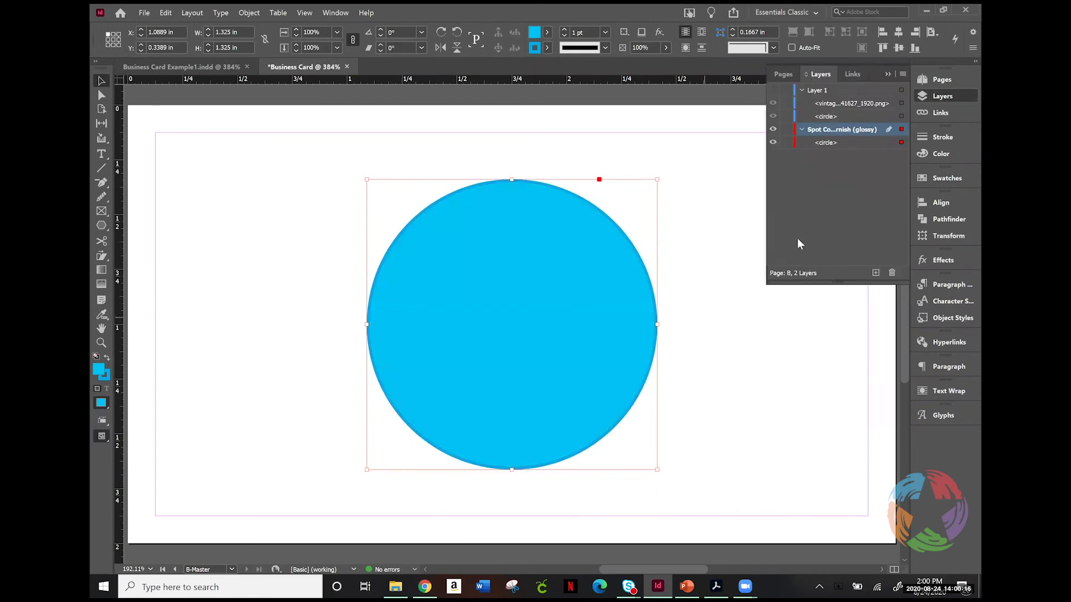
{"action": "left_click", "coordinate": [773, 91]}
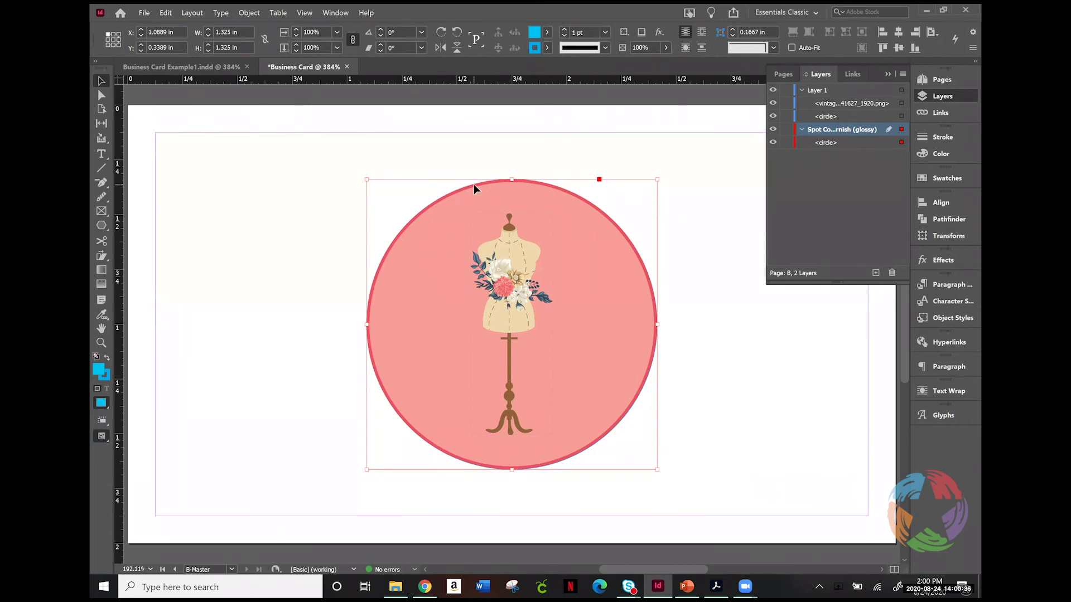
{"action": "left_click", "coordinate": [831, 143]}
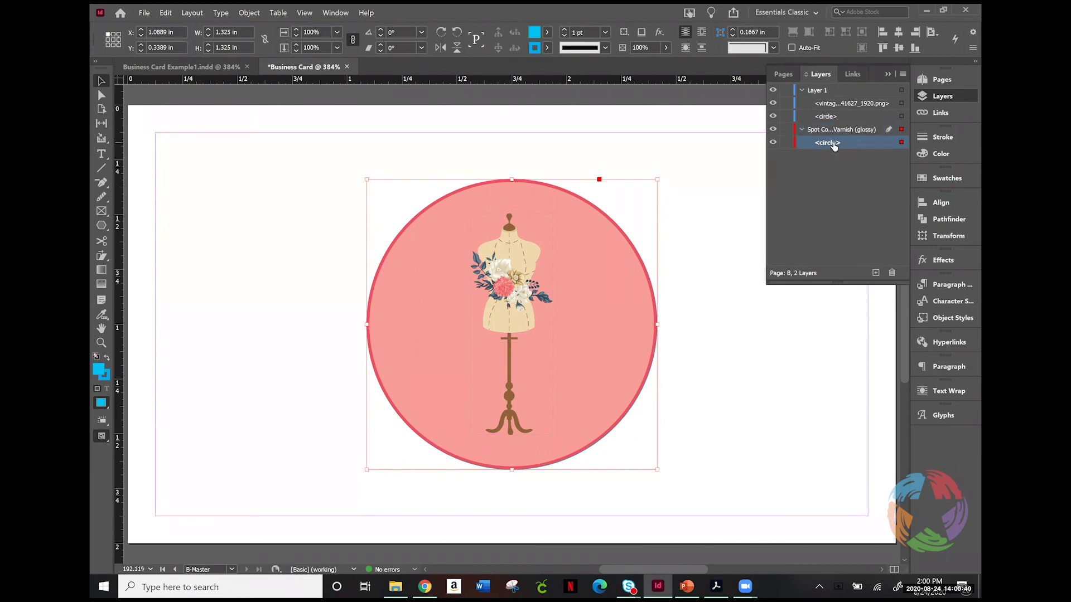
{"action": "left_click", "coordinate": [959, 179]}
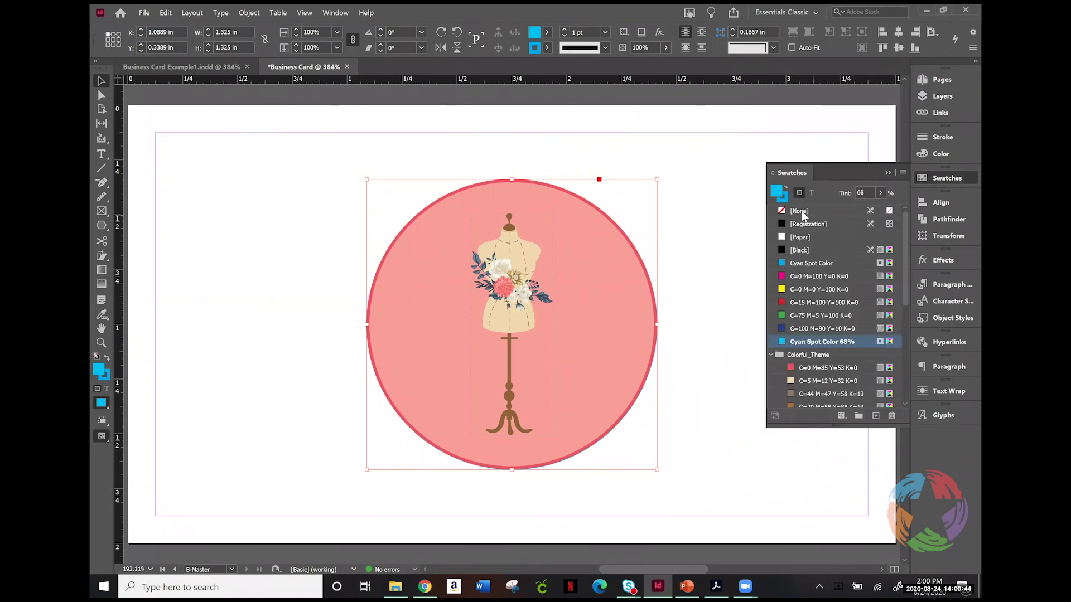
Step: Set the varnish circle's fill to [None] and scroll back to the business card page
{"action": "left_click", "coordinate": [802, 213]}
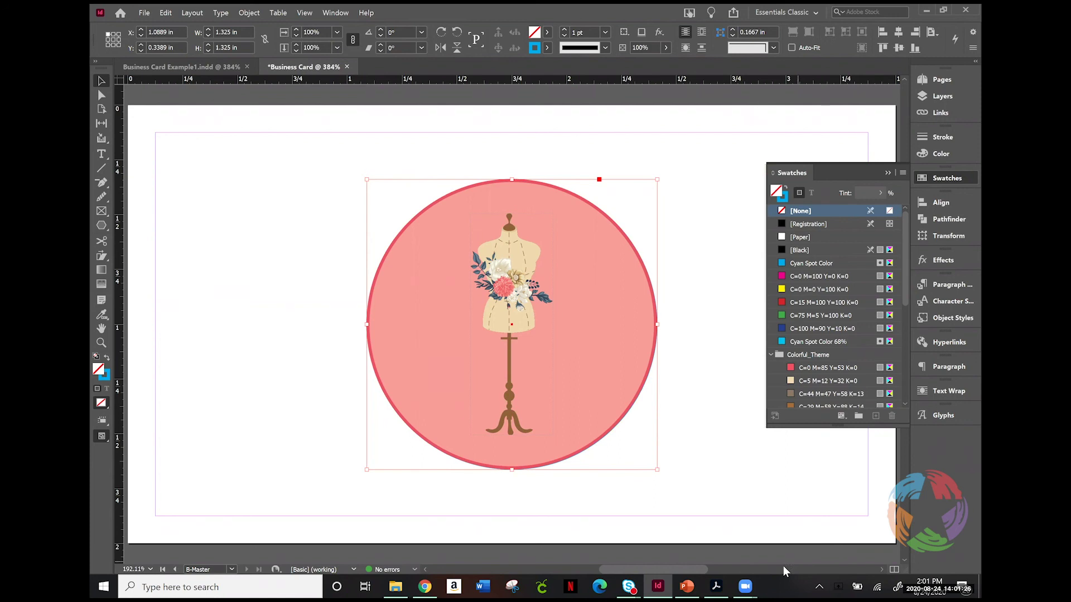
{"action": "left_click_drag", "start_coordinate": [680, 569], "coordinate": [544, 572]}
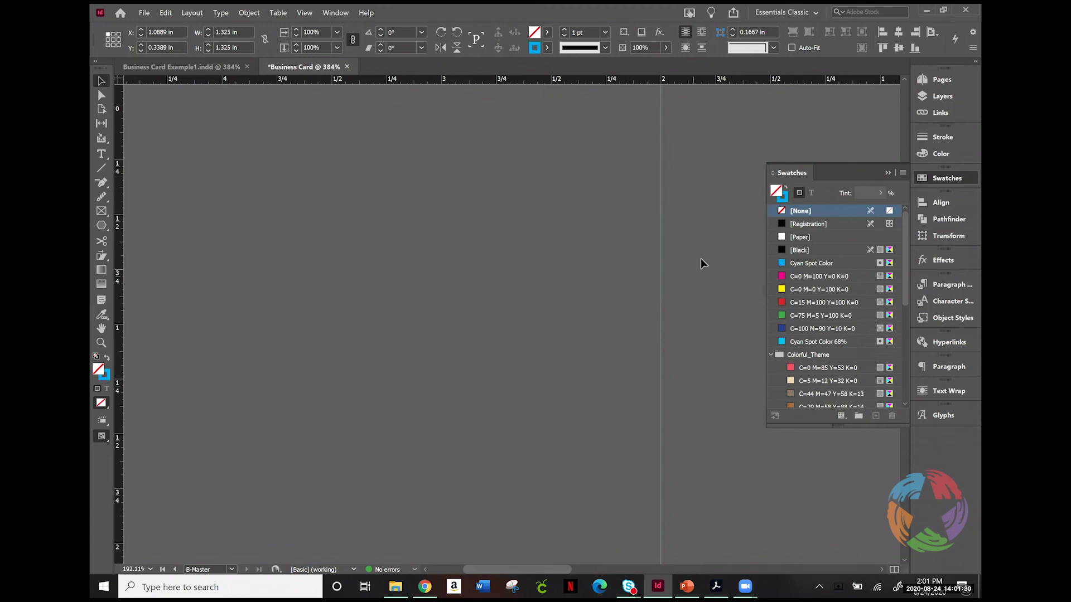
{"action": "scroll", "coordinate": [554, 566], "scroll_direction": "right", "scroll_amount": 5}
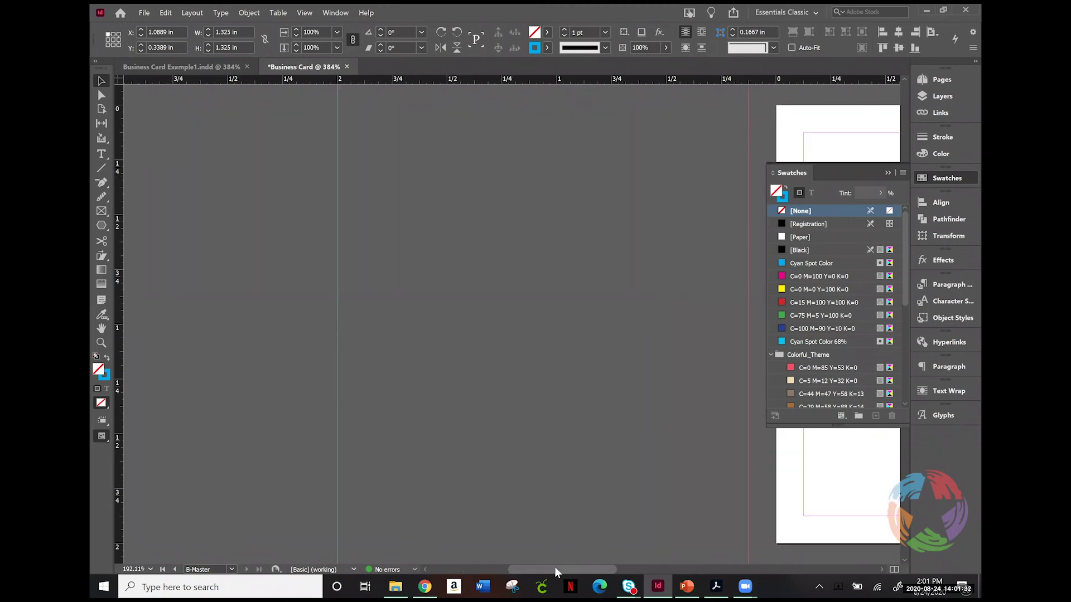
{"action": "scroll", "coordinate": [555, 566], "scroll_direction": "right", "scroll_amount": 6}
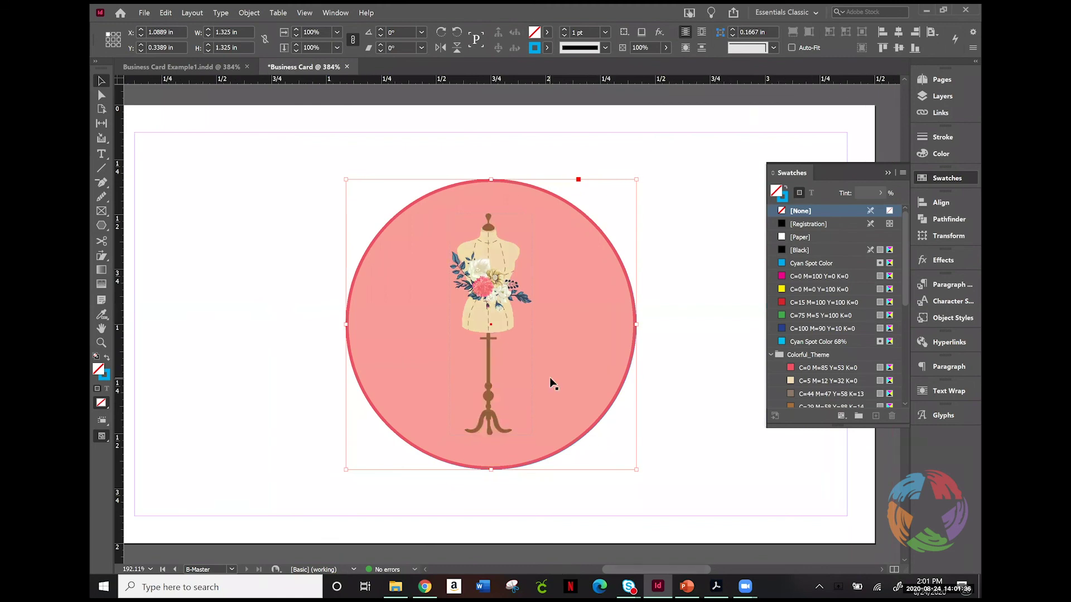
Step: Switch to Business Card Example1.indd and go to page 1, the green Plano Inc. card
{"action": "left_click", "coordinate": [165, 66]}
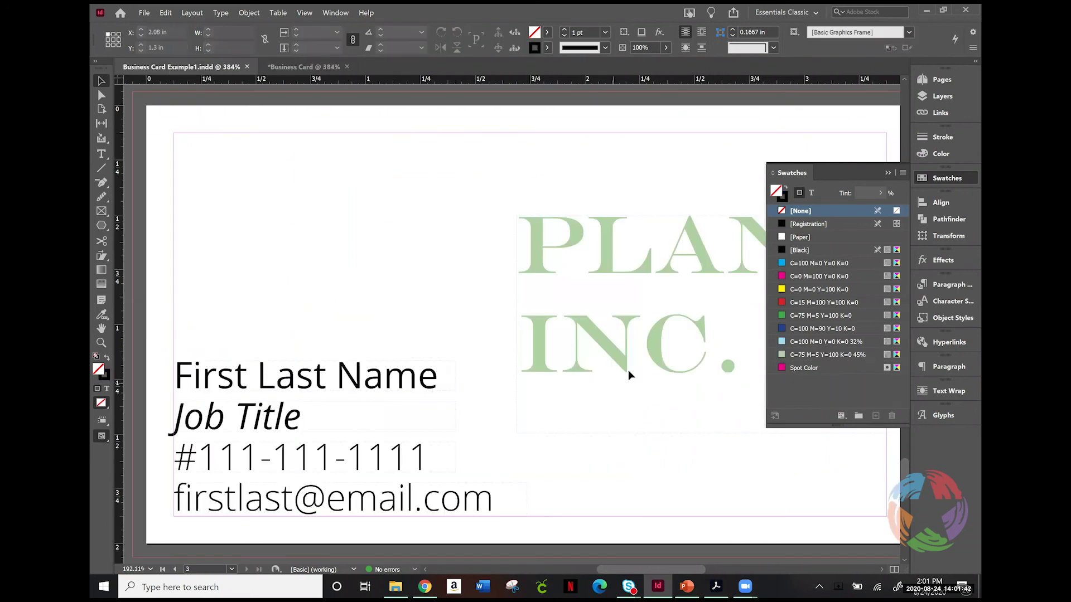
{"action": "left_click", "coordinate": [935, 177]}
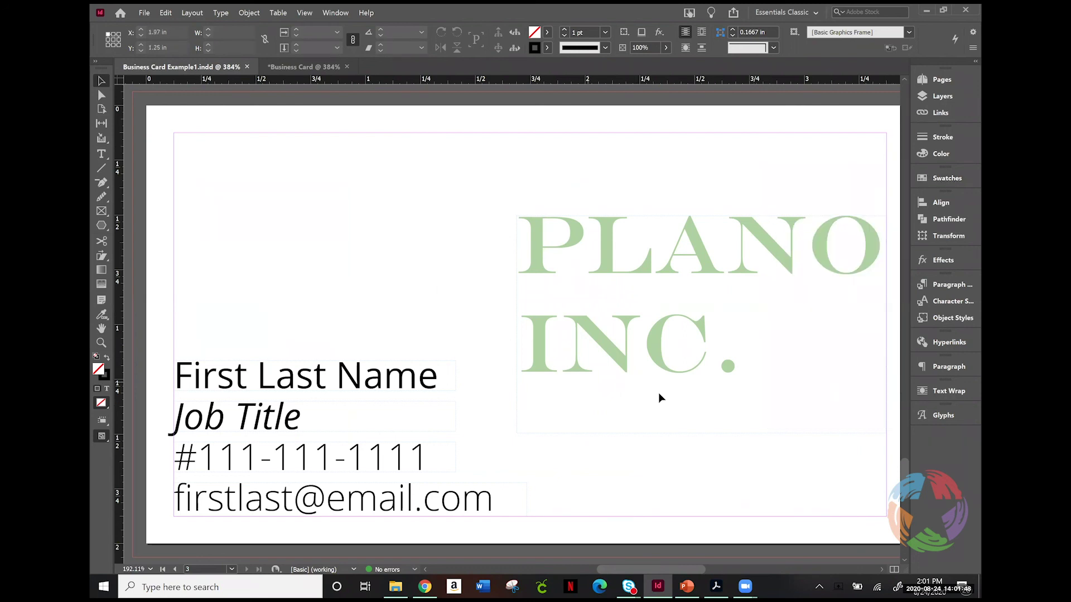
{"action": "left_click", "coordinate": [958, 98]}
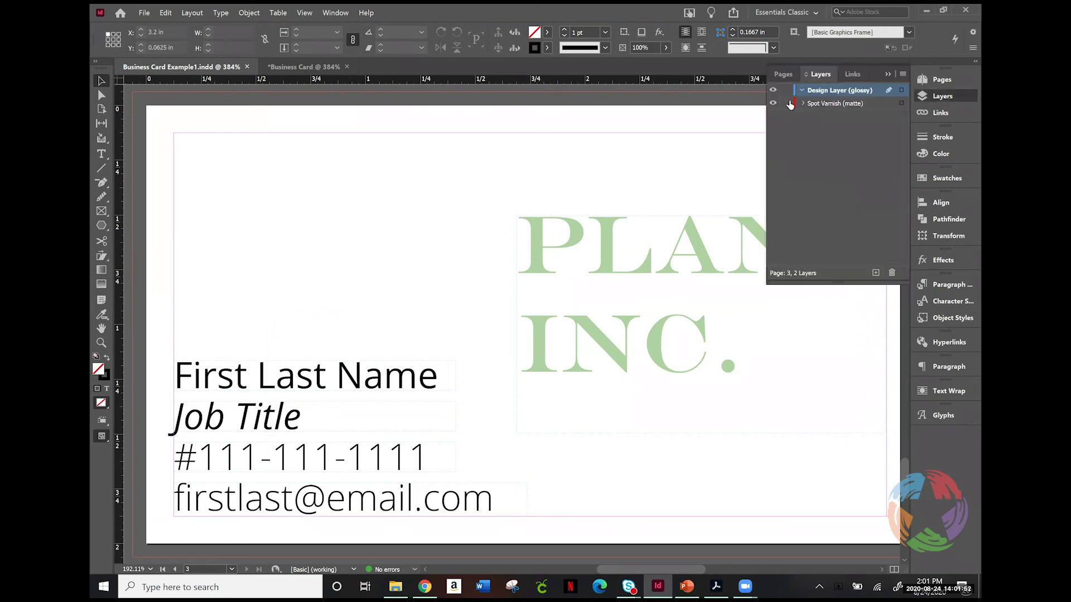
{"action": "left_click", "coordinate": [937, 85]}
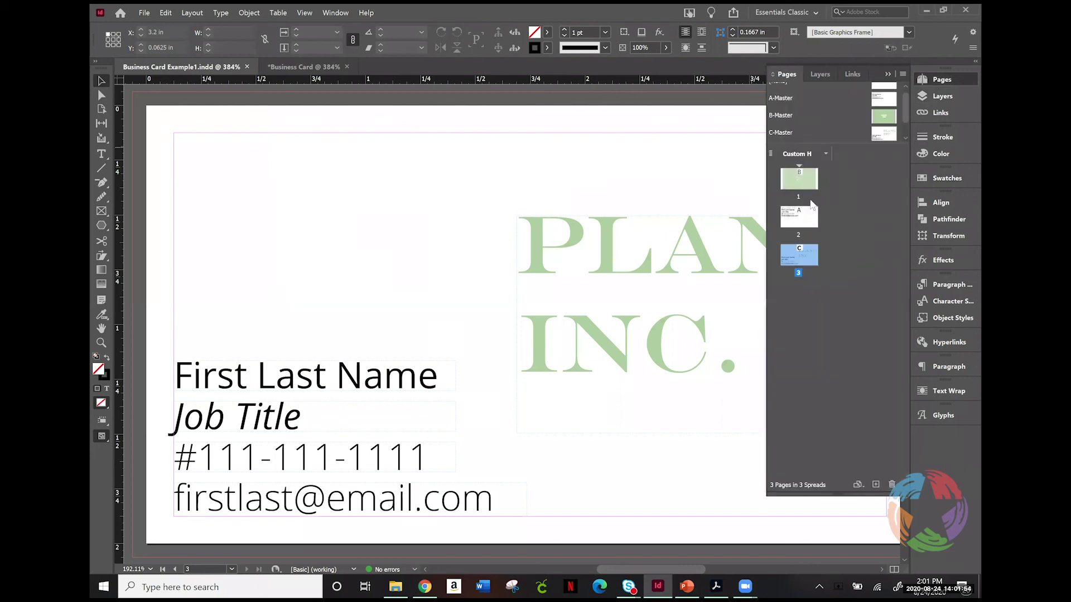
{"action": "double_click", "coordinate": [798, 182]}
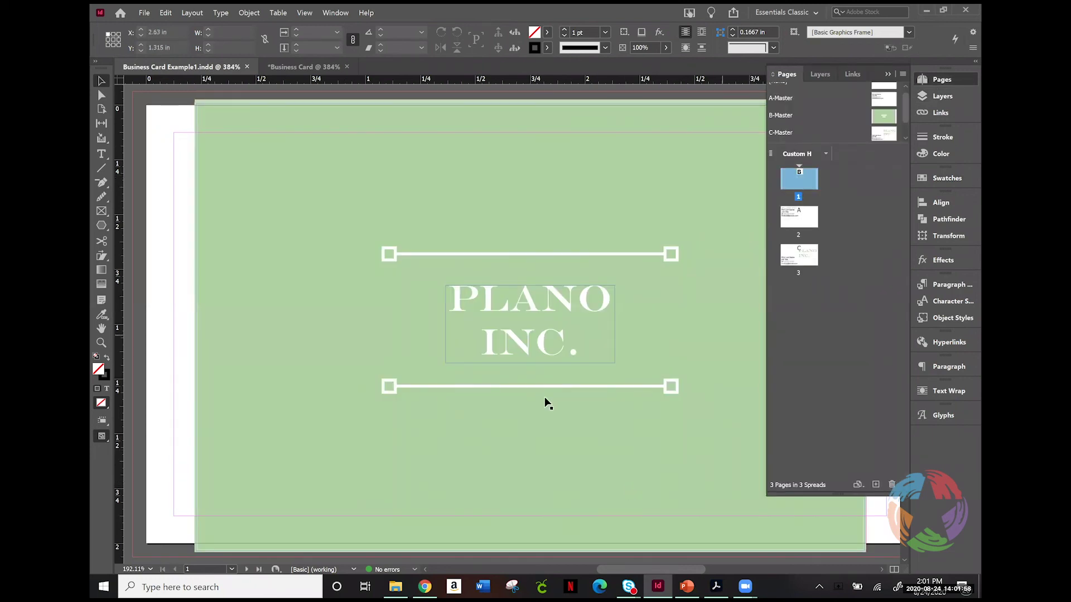
Step: Inspect page 1's layers, then go to page 2 of the example card
{"action": "left_click", "coordinate": [946, 96]}
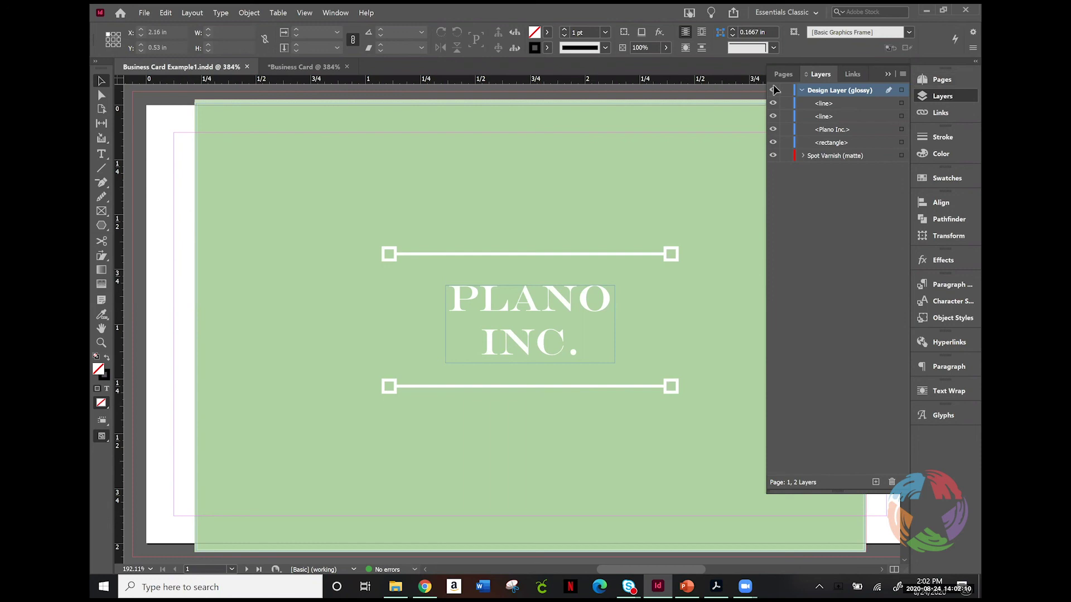
{"action": "left_click", "coordinate": [633, 342]}
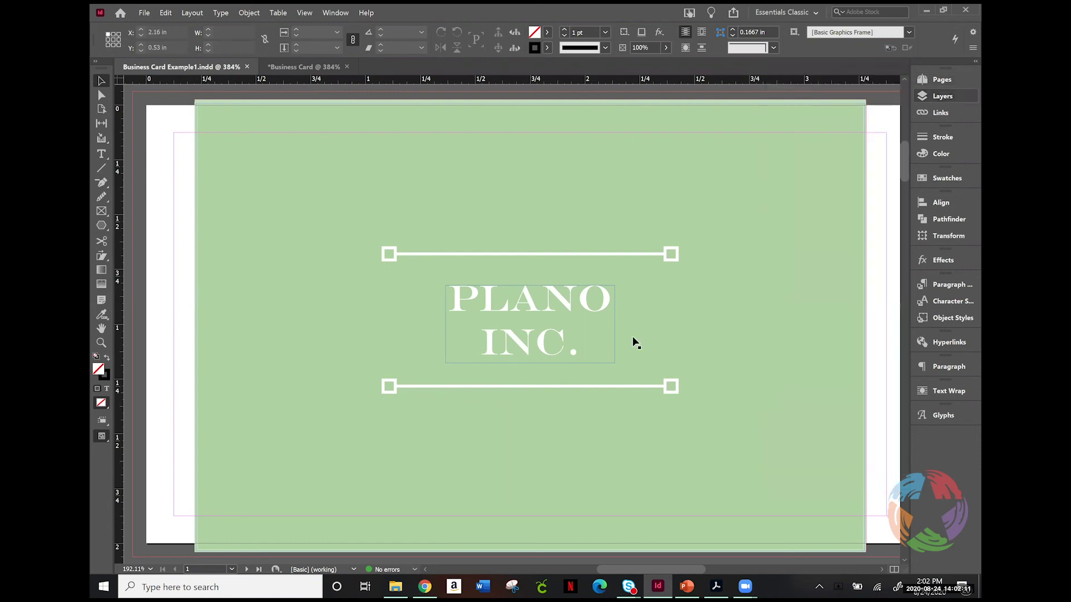
{"action": "left_click", "coordinate": [906, 192]}
{"action": "left_click", "coordinate": [900, 169]}
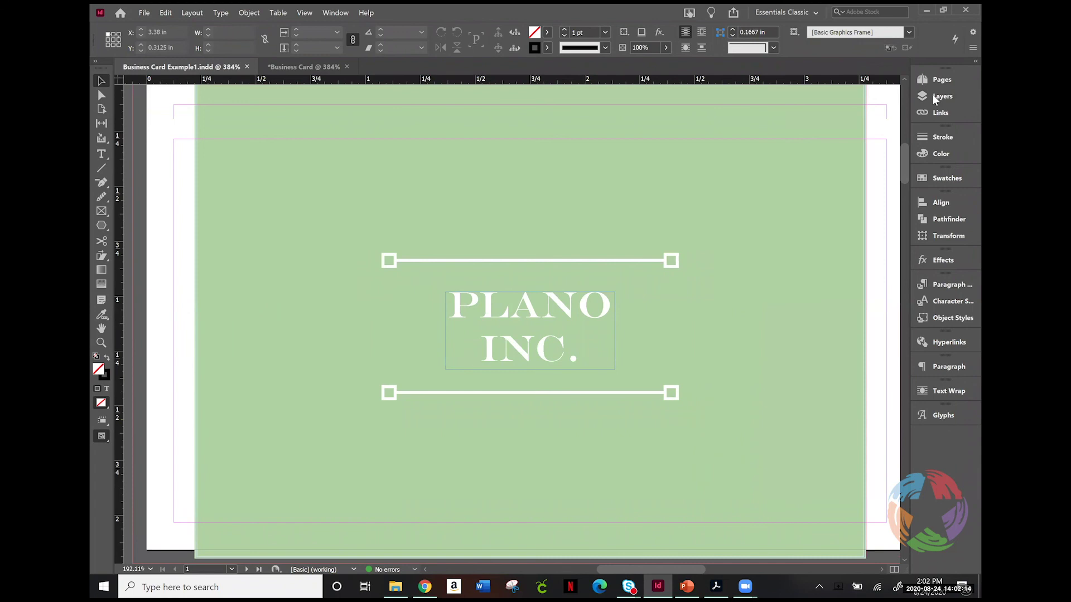
{"action": "left_click", "coordinate": [940, 79]}
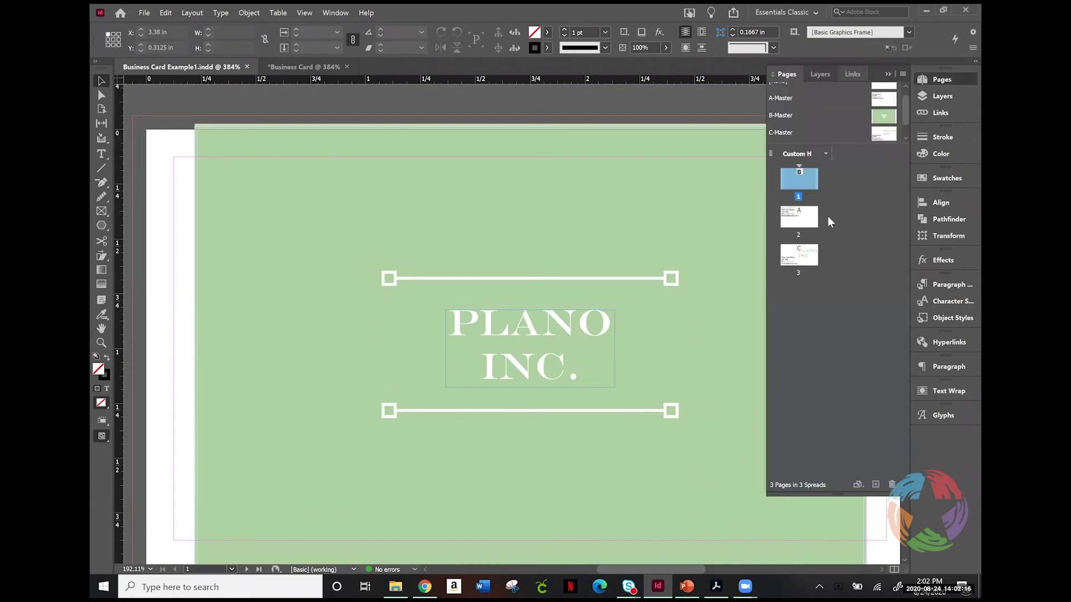
{"action": "double_click", "coordinate": [798, 216]}
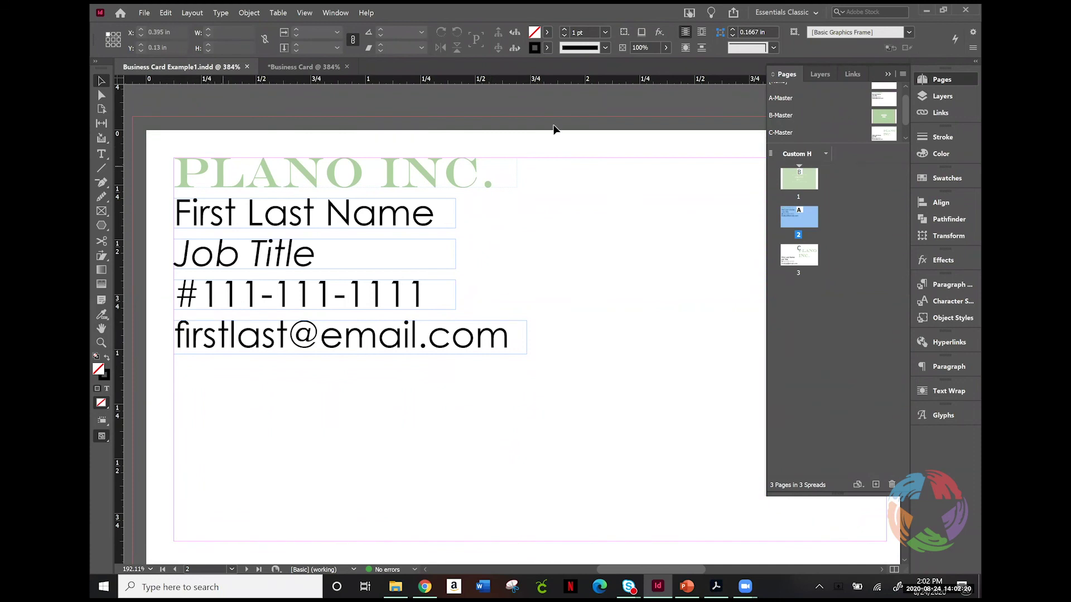
Step: Go to page 3 of Business Card Example1, the pale-green PLANO INC. layout
{"action": "double_click", "coordinate": [800, 257]}
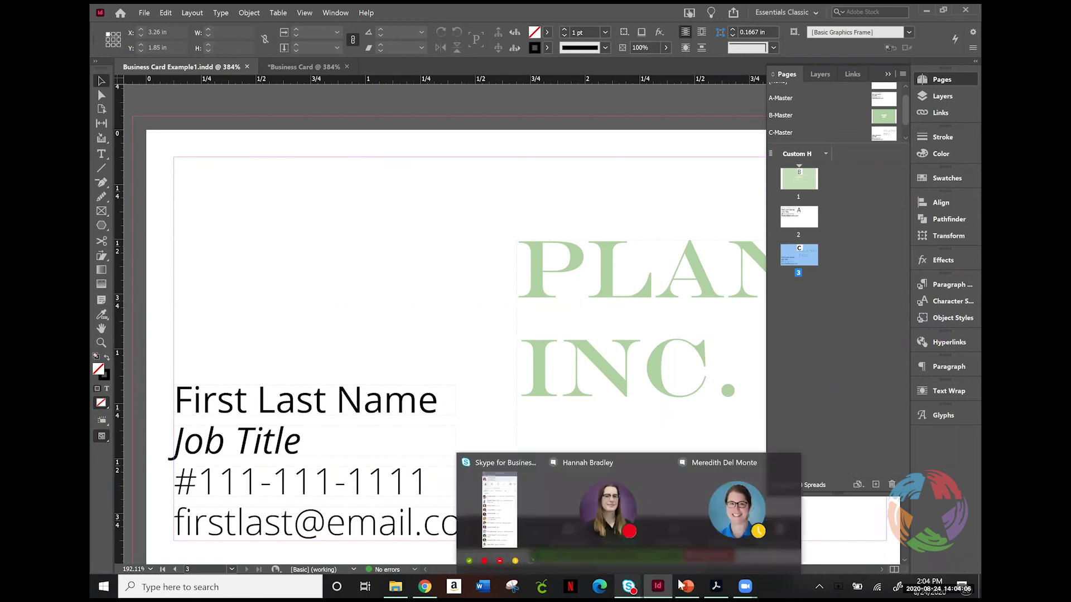
Step: In PowerPoint, present slide 11, the Plano Public Library thank-you slide, as a slideshow
{"action": "mouse_move", "coordinate": [687, 586]}
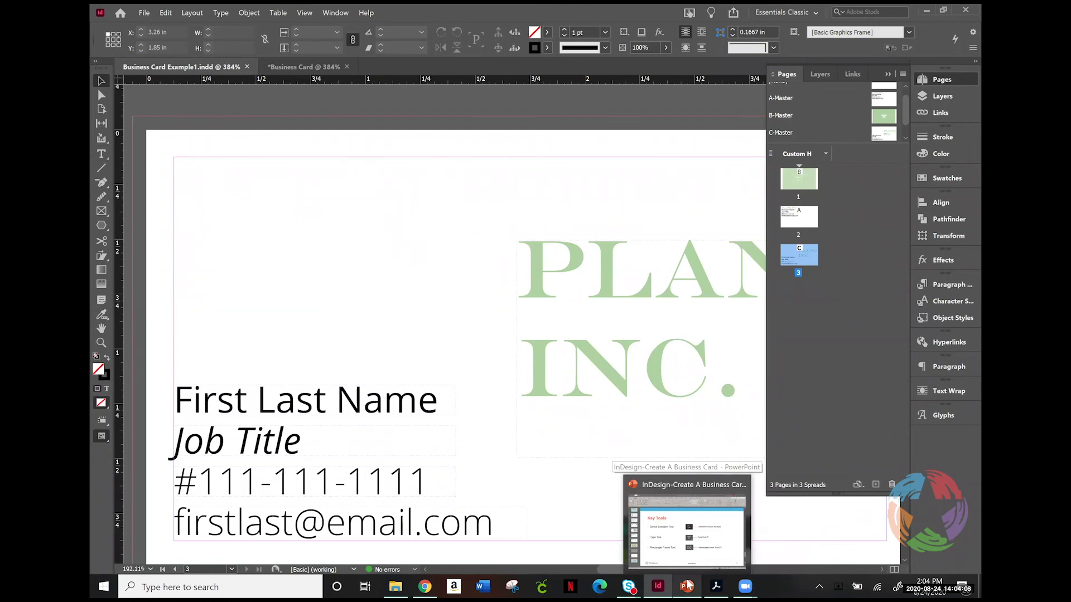
{"action": "left_click", "coordinate": [687, 585]}
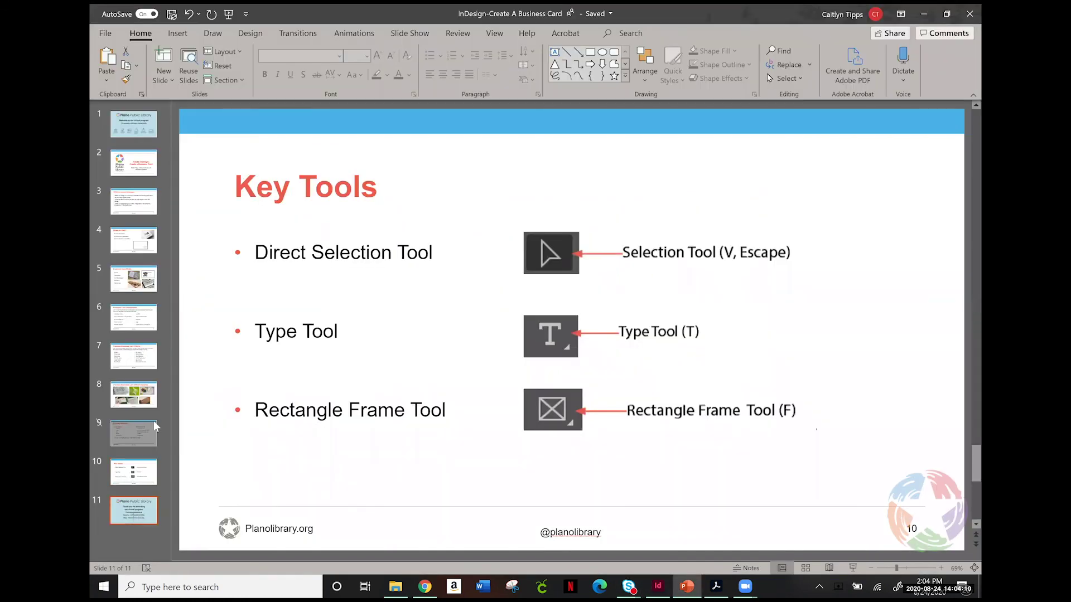
{"action": "left_click", "coordinate": [134, 518]}
{"action": "left_click", "coordinate": [857, 569]}
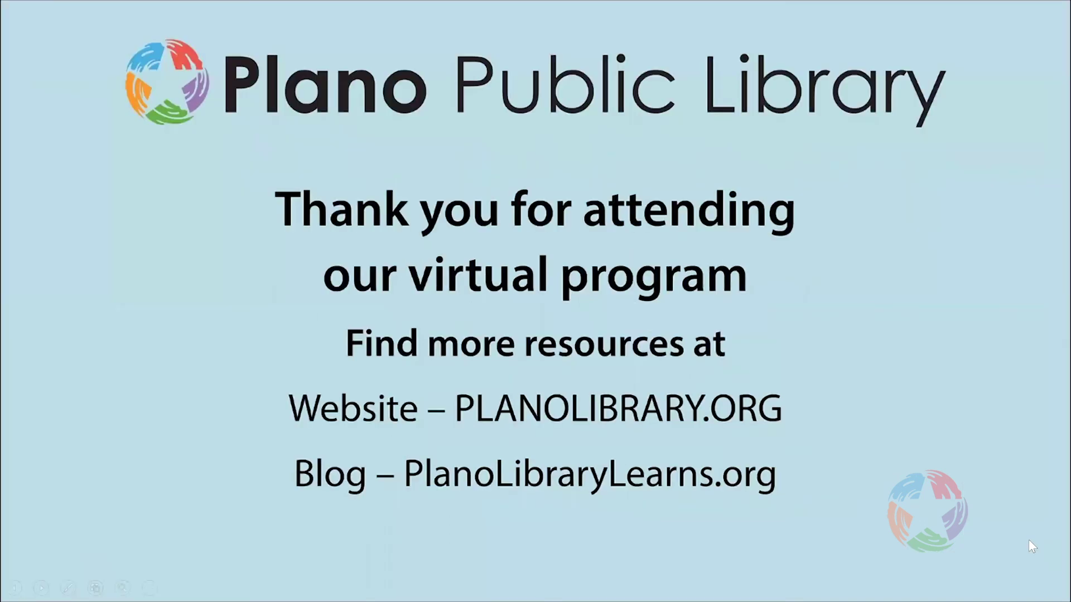